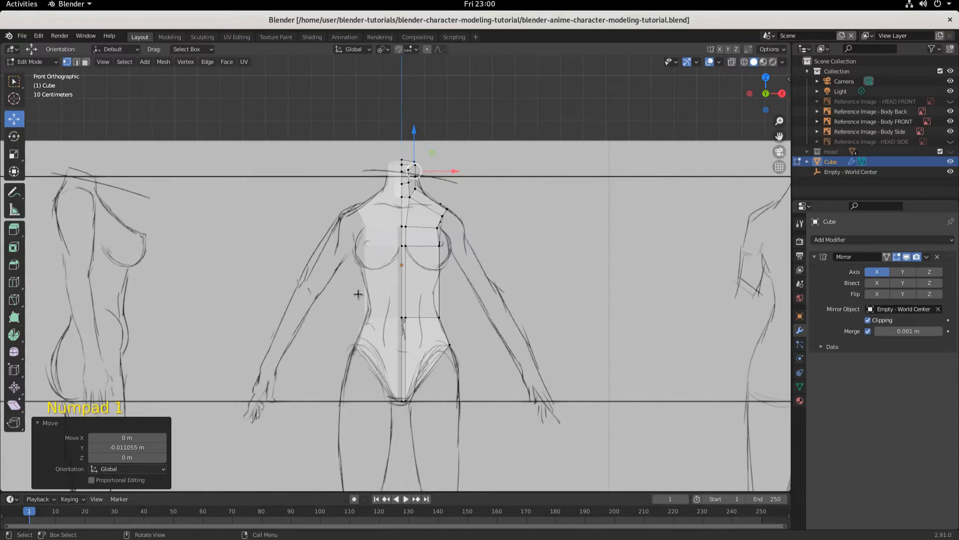
# Step: Extrude the two side faces just below the shoulder outward along their normals by about 0.54 m
pyautogui.scroll(4, 412, 300)
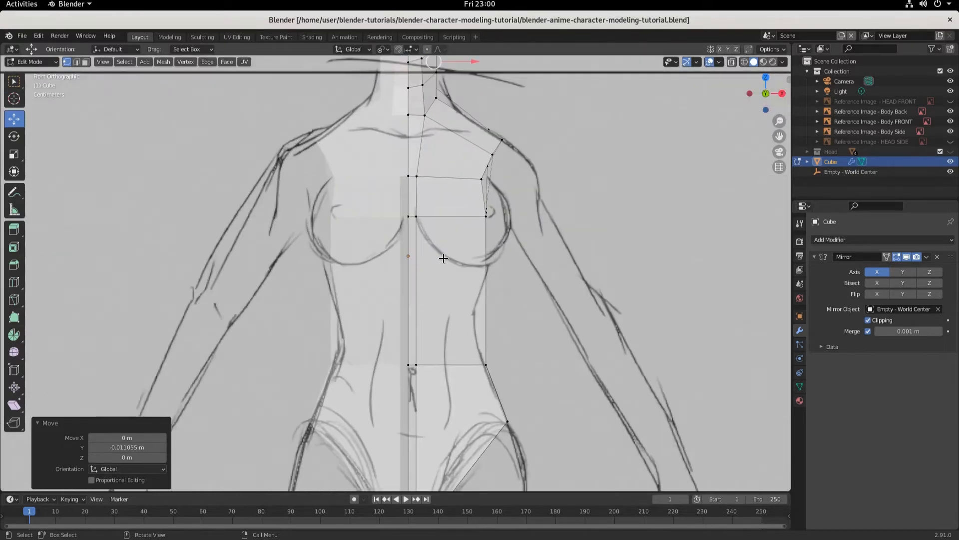
pyautogui.moveTo(440, 256); pyautogui.dragTo(389, 211, button='middle')
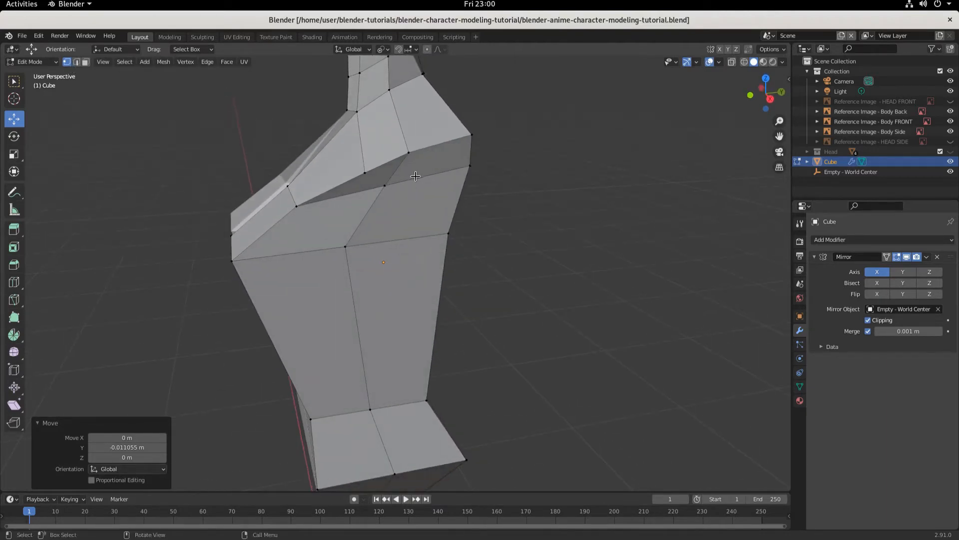
pyautogui.click(383, 180)
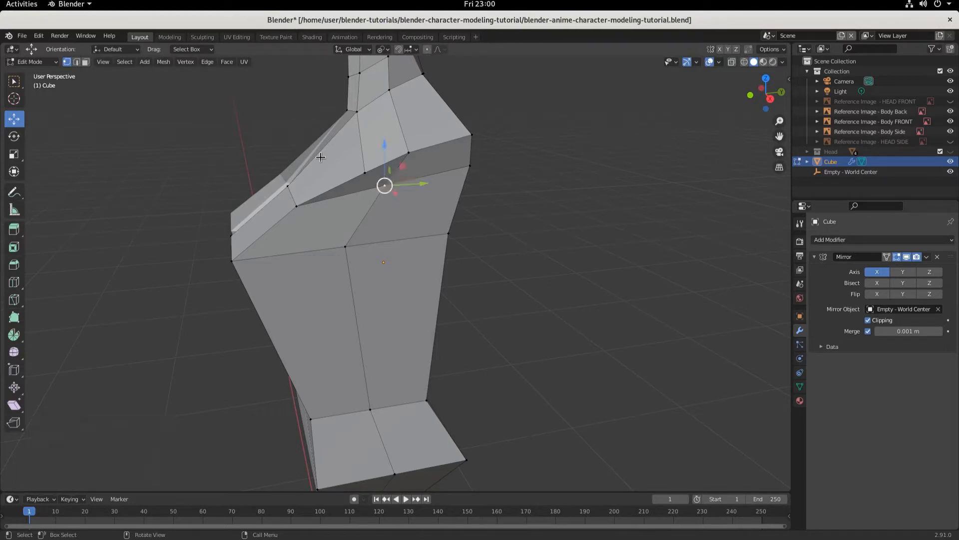
pyautogui.press('3')
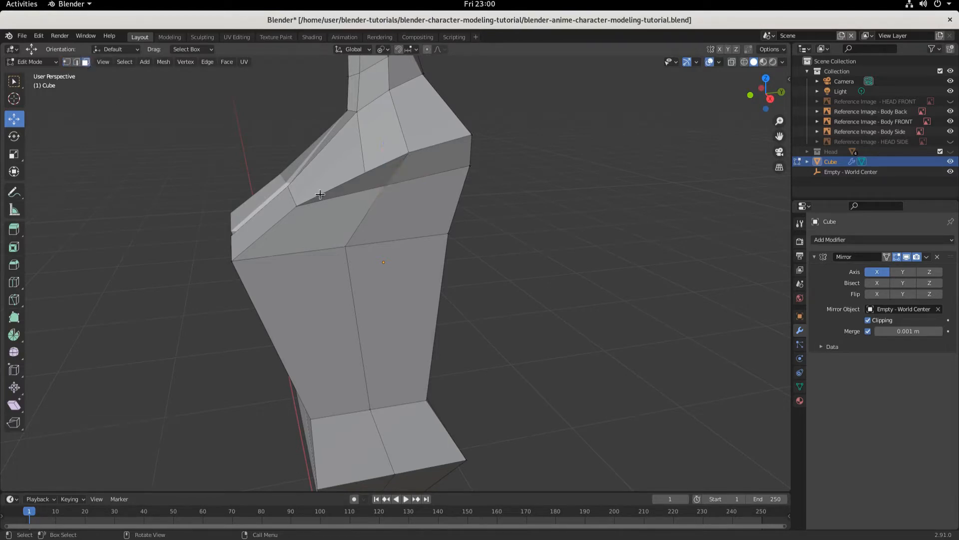
pyautogui.click(358, 181)
pyautogui.keyDown('shift'); pyautogui.click(433, 161); pyautogui.keyUp('shift')
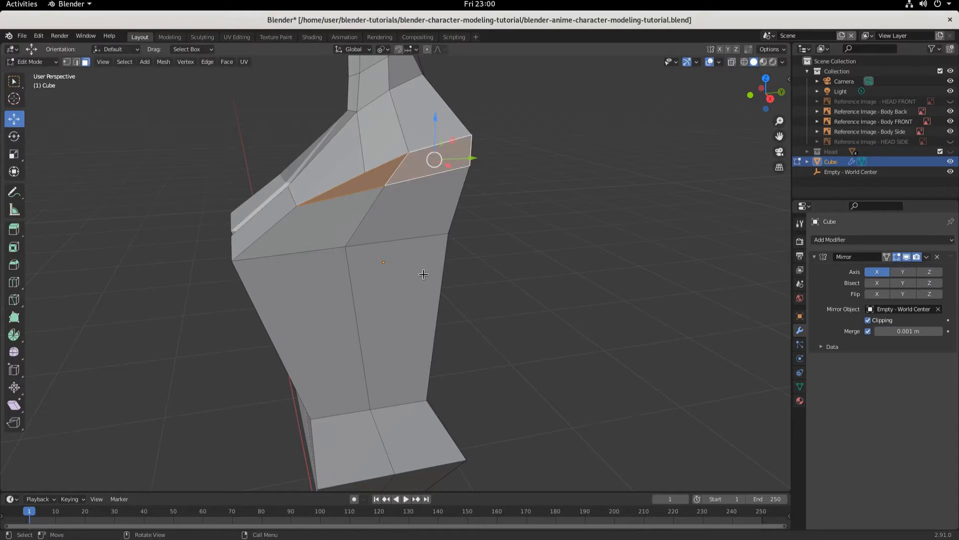
pyautogui.moveTo(424, 274); pyautogui.dragTo(516, 226, button='middle')
pyautogui.press('e')
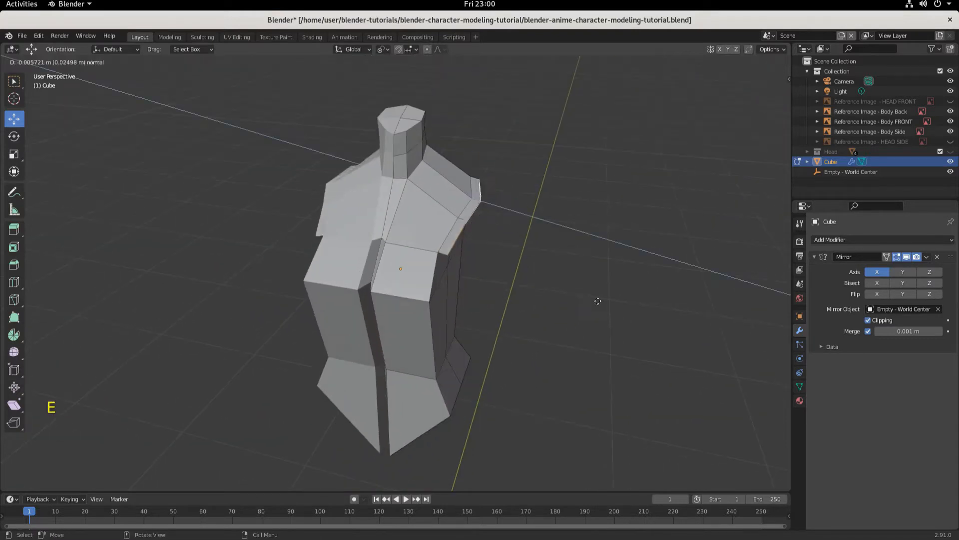
pyautogui.click(711, 369)
pyautogui.moveTo(599, 352); pyautogui.dragTo(469, 294, button='middle')
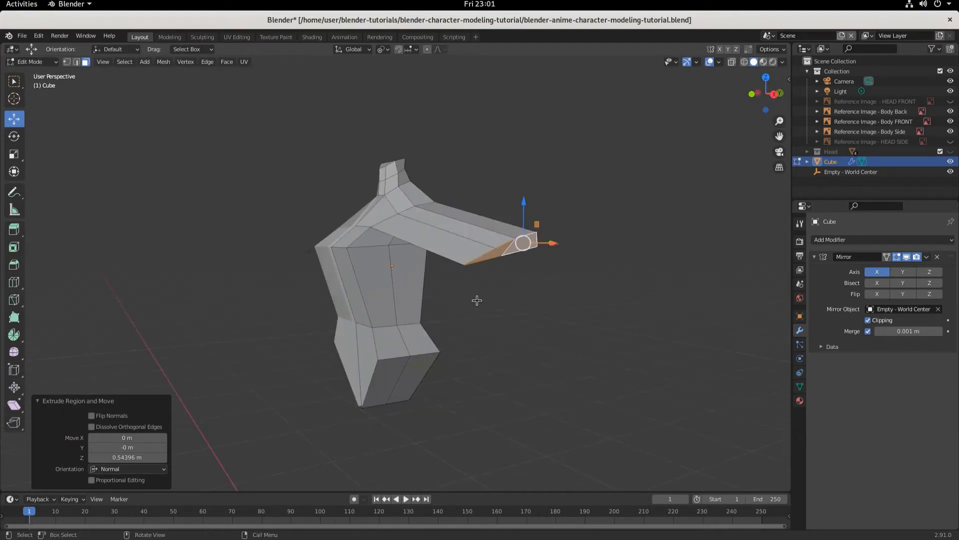
pyautogui.moveTo(444, 267); pyautogui.dragTo(487, 274, button='middle')
# Step: Undo the extrusion of the two faces below the shoulder
pyautogui.hotkey('ctrl', 'z')
pyautogui.hotkey('ctrl', 'z')
pyautogui.hotkey('ctrl', 'z')
# Step: Rip the middle armpit vertex on the torso's side, shifting the ripped vertex forward and down to open an arm gap
pyautogui.scroll(6, 487, 275)
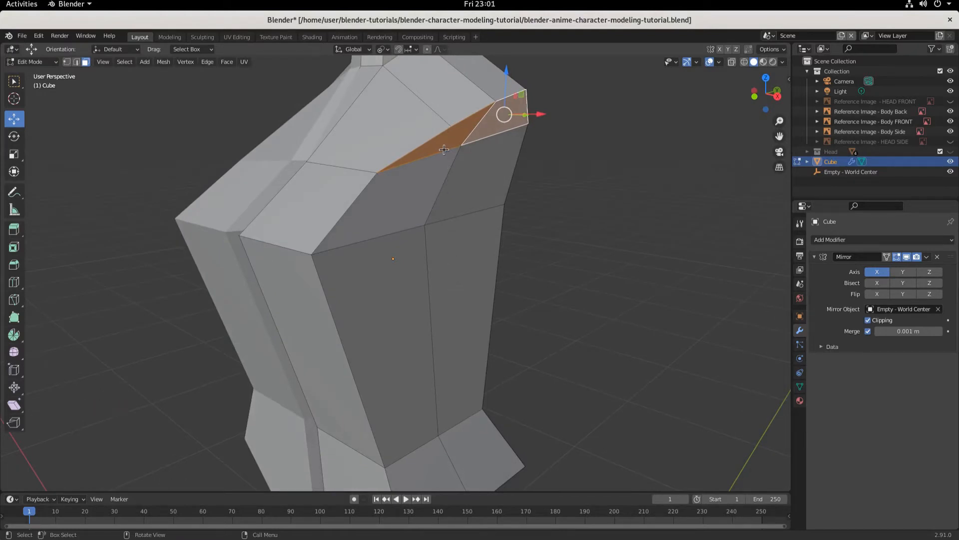
pyautogui.moveTo(506, 111); pyautogui.dragTo(567, 143, button='middle')
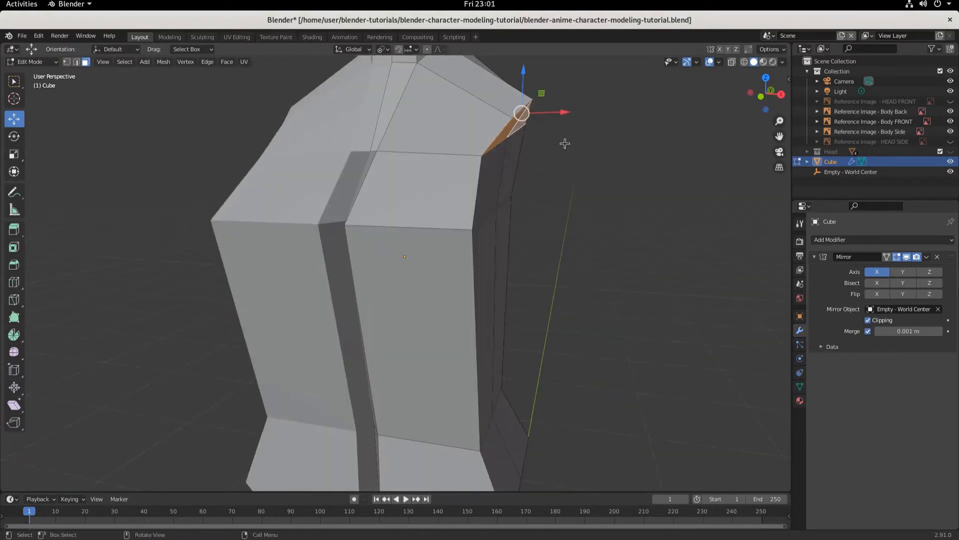
pyautogui.press('KP_1')
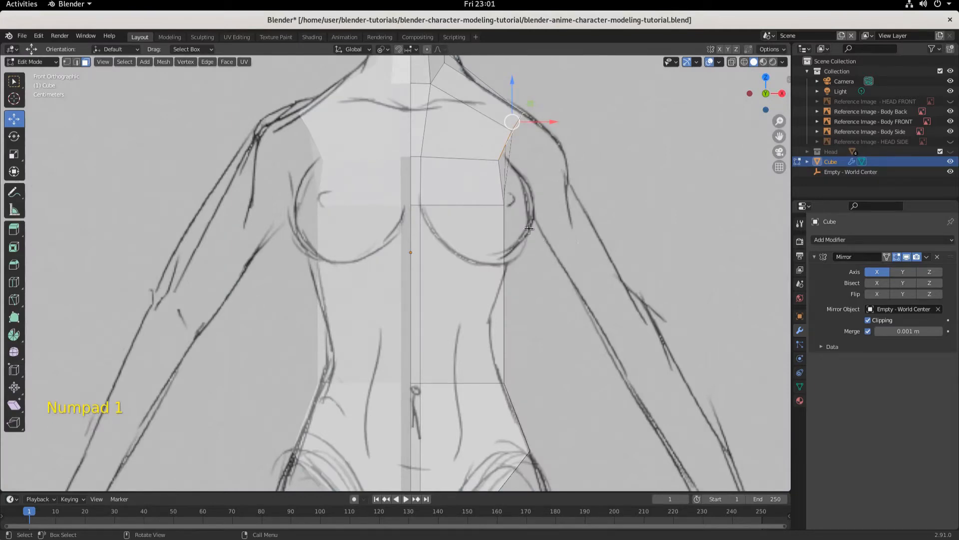
pyautogui.moveTo(526, 203); pyautogui.dragTo(430, 218, button='middle')
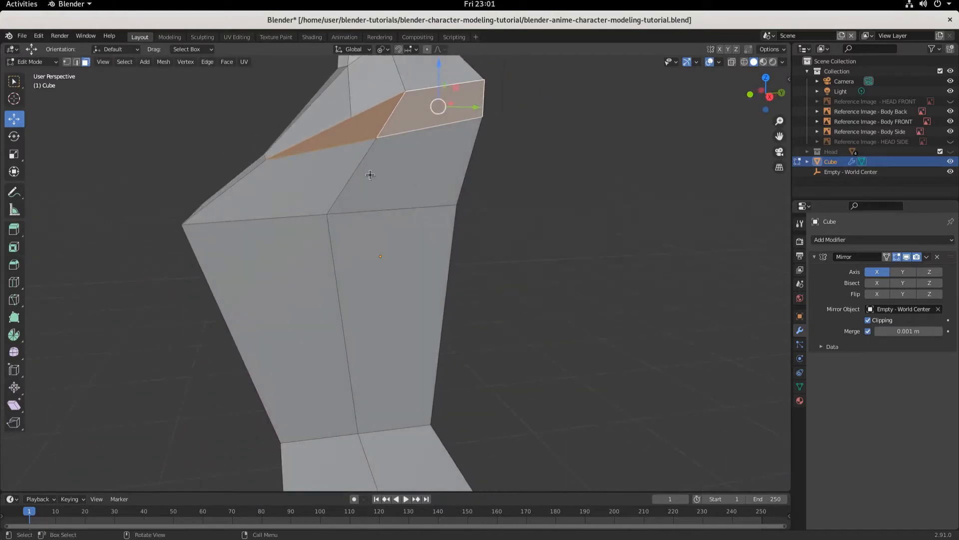
pyautogui.click(76, 62)
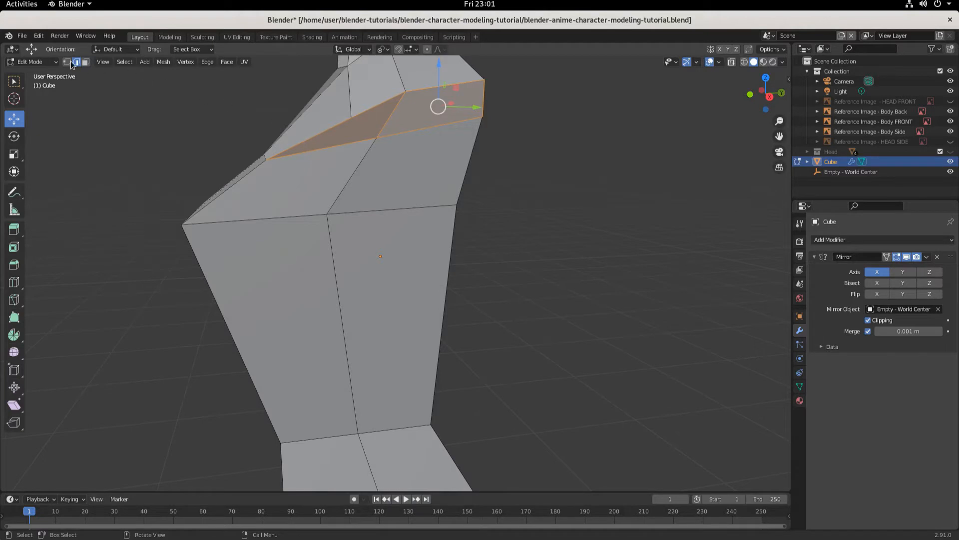
pyautogui.click(68, 62)
pyautogui.click(376, 138)
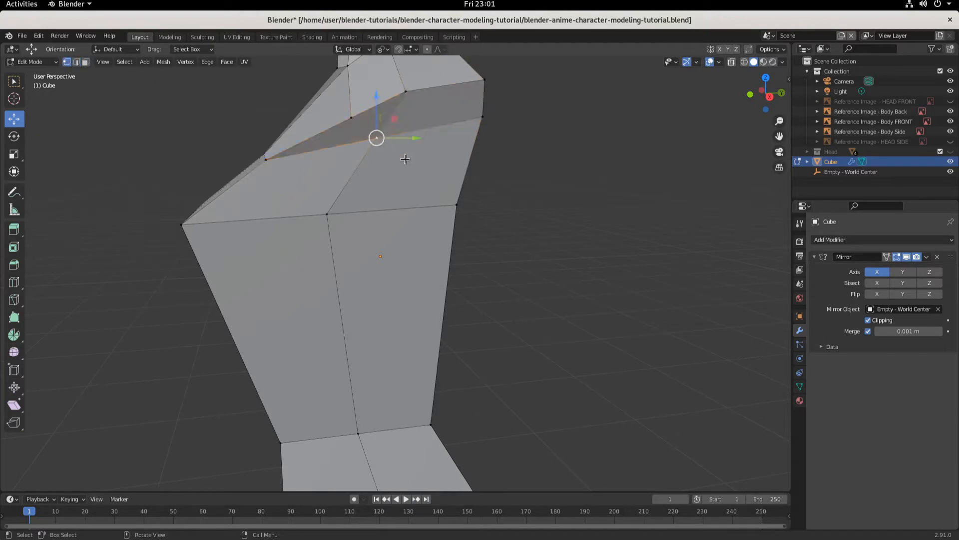
pyautogui.press('KP_3')
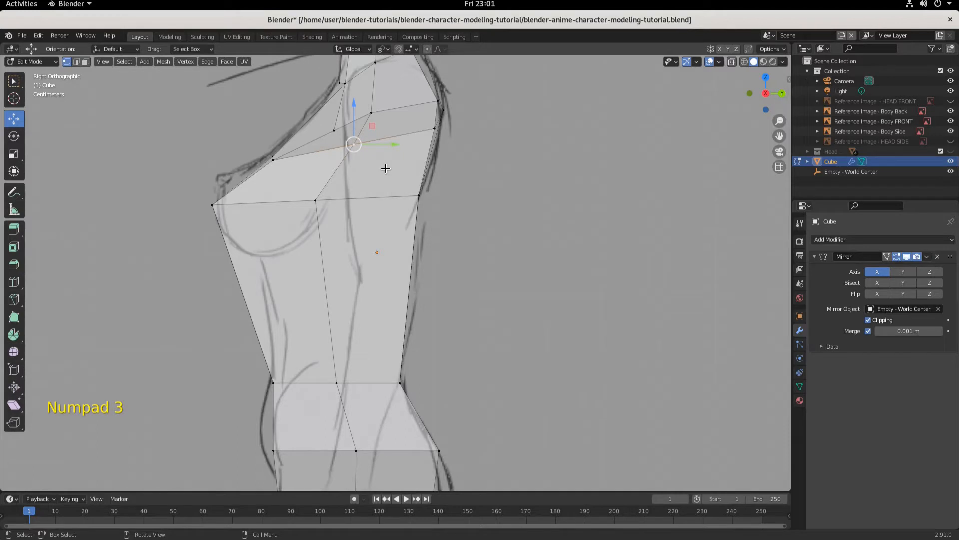
pyautogui.press('v')
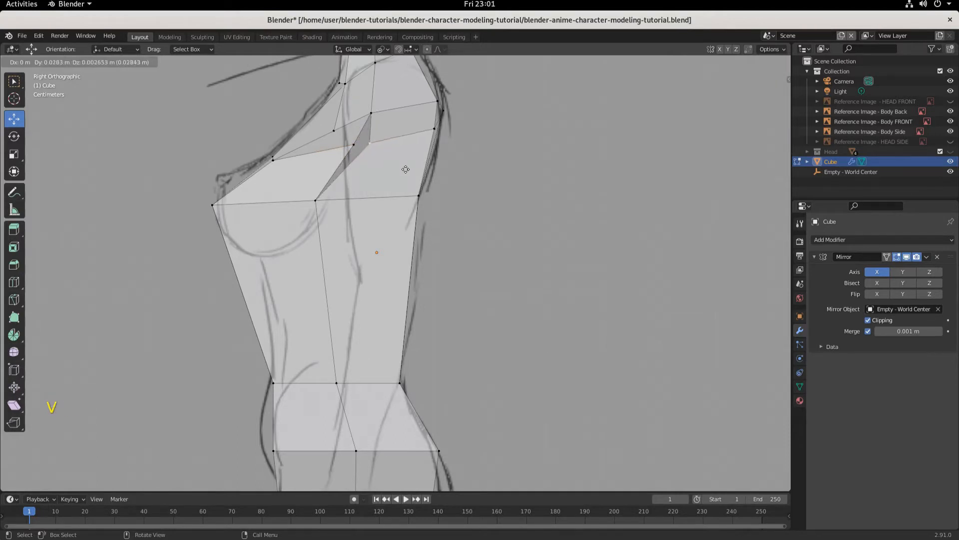
pyautogui.moveTo(396, 287); pyautogui.dragTo(365, 290)
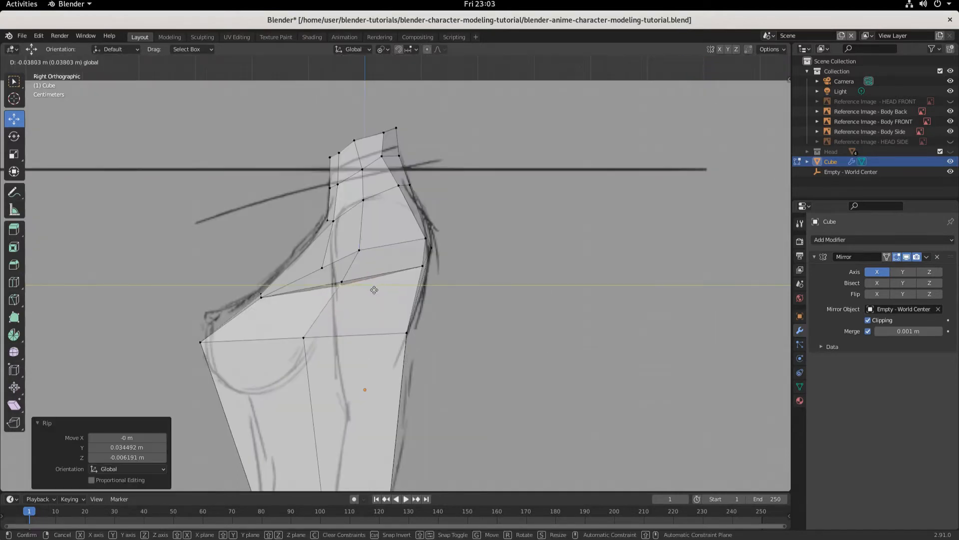
pyautogui.moveTo(330, 251); pyautogui.dragTo(331, 266)
# Step: Move the upper middle vertex of the arm gap outward along X and raise it about 0.016 m
pyautogui.moveTo(375, 347); pyautogui.dragTo(399, 290, button='middle')
pyautogui.click(408, 285)
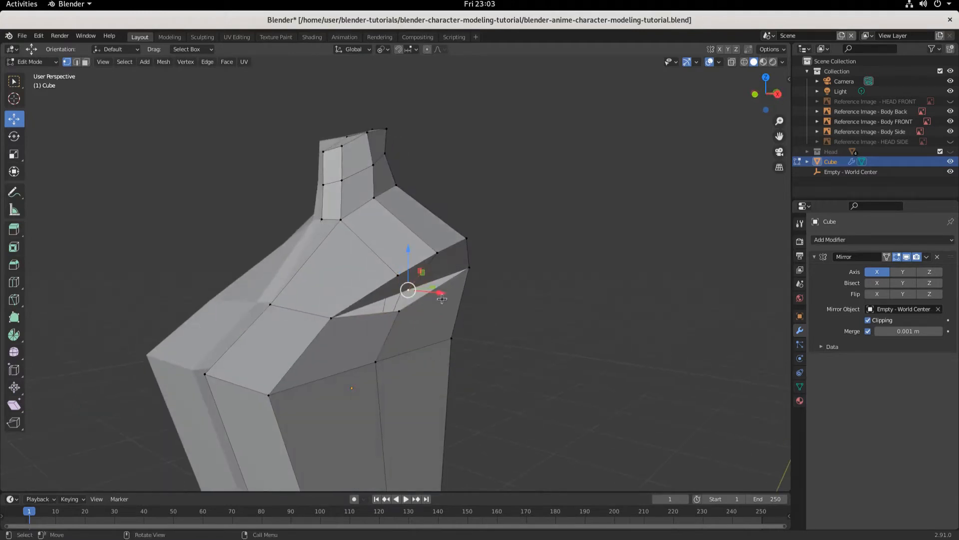
pyautogui.moveTo(472, 328); pyautogui.dragTo(516, 320, button='middle')
pyautogui.moveTo(498, 283); pyautogui.dragTo(572, 287)
pyautogui.moveTo(535, 255); pyautogui.dragTo(528, 231)
# Step: Pull the shoulder-tip vertex inward about 0.026 m along X to match the shoulder outline in the front reference
pyautogui.moveTo(537, 348); pyautogui.dragTo(504, 339, button='middle')
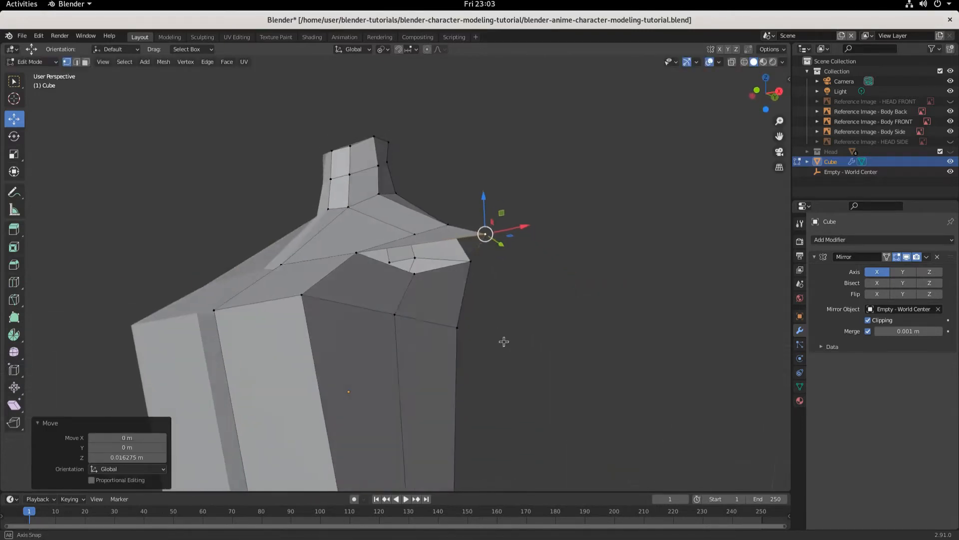
pyautogui.press('KP_1')
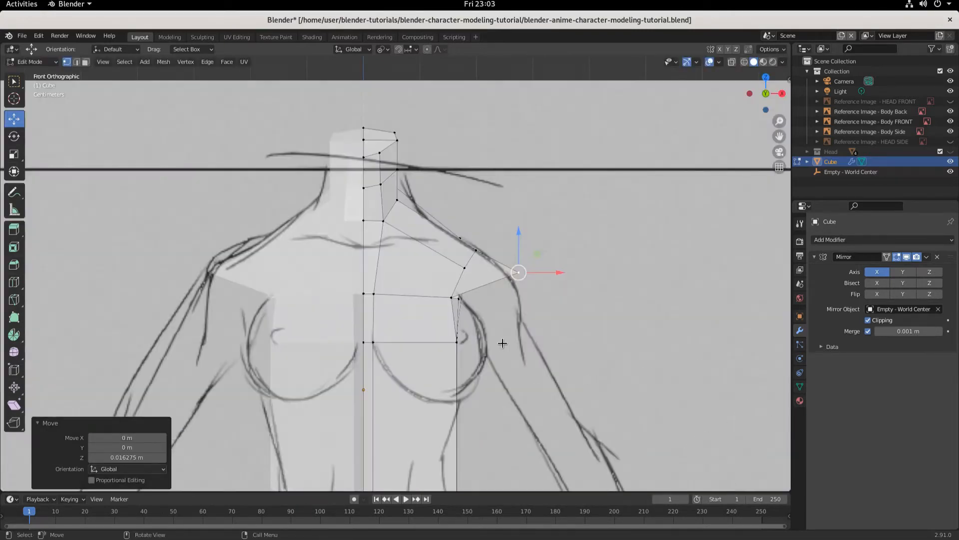
pyautogui.hotkey('alt', 'a')
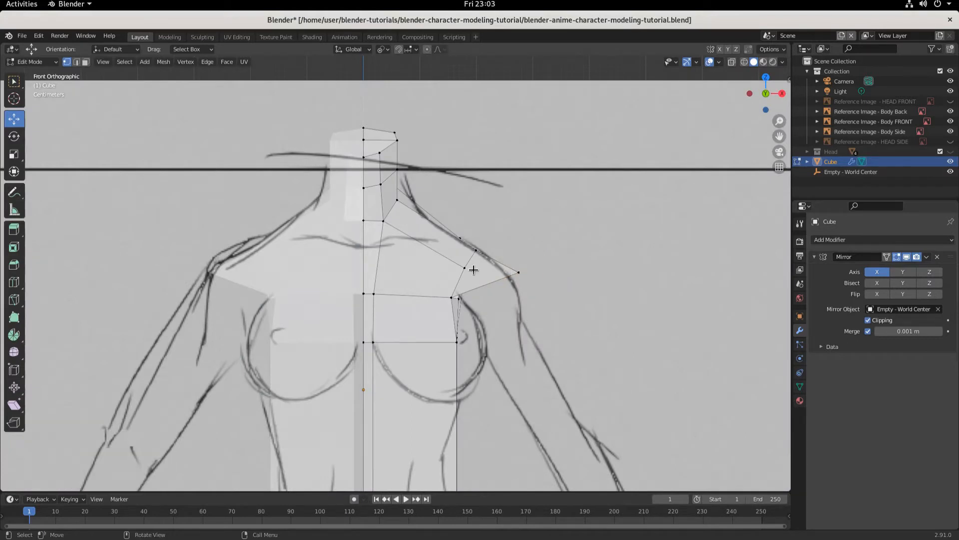
pyautogui.moveTo(509, 260); pyautogui.dragTo(542, 274)
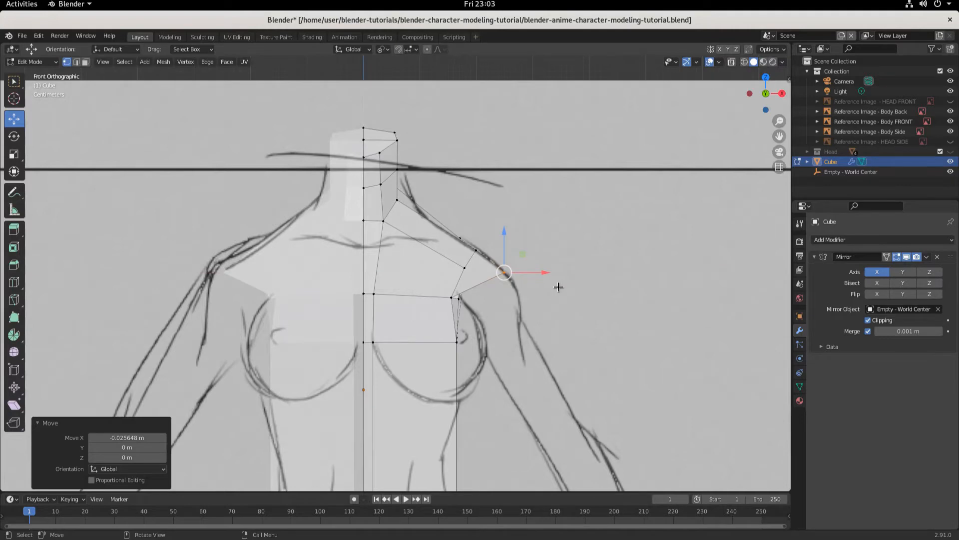
# Step: Shift the arm gap's upper middle vertex backward along Y and its lower middle vertex backward about 0.029 m
pyautogui.press('KP_3')
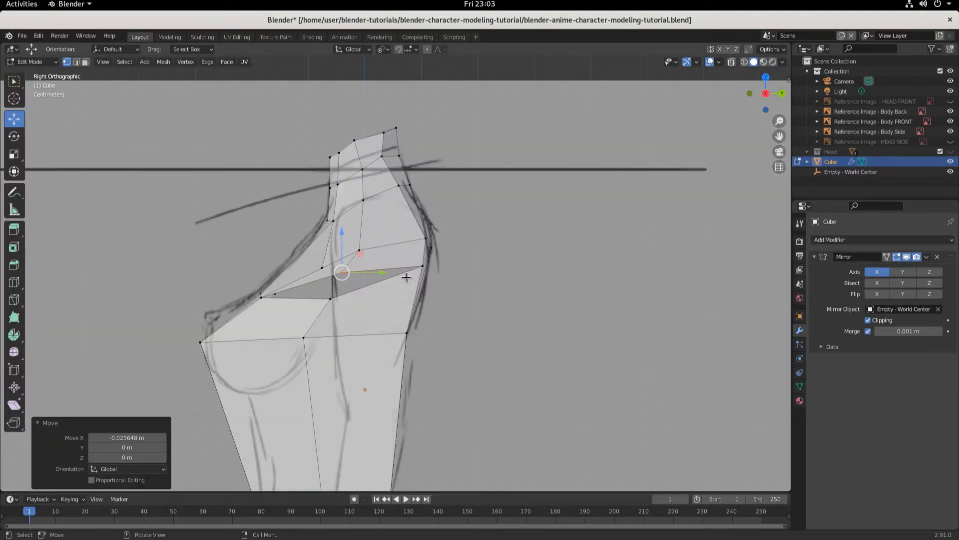
pyautogui.moveTo(380, 276); pyautogui.dragTo(382, 302)
pyautogui.click(330, 298)
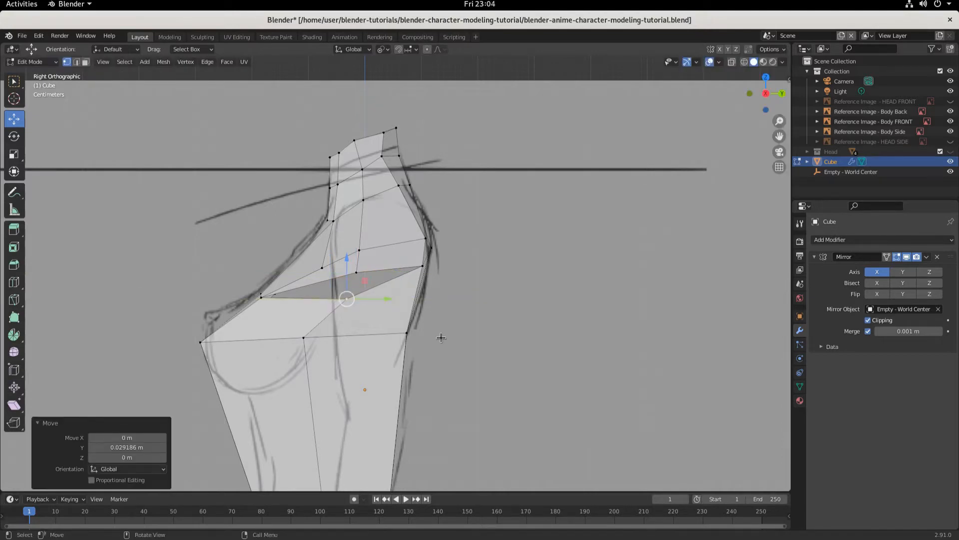
# Step: Rip the horizontal edges across the upper chest and back at armpit height, lowering the ripped edges about 0.017 m
pyautogui.moveTo(405, 331); pyautogui.dragTo(407, 312, button='middle')
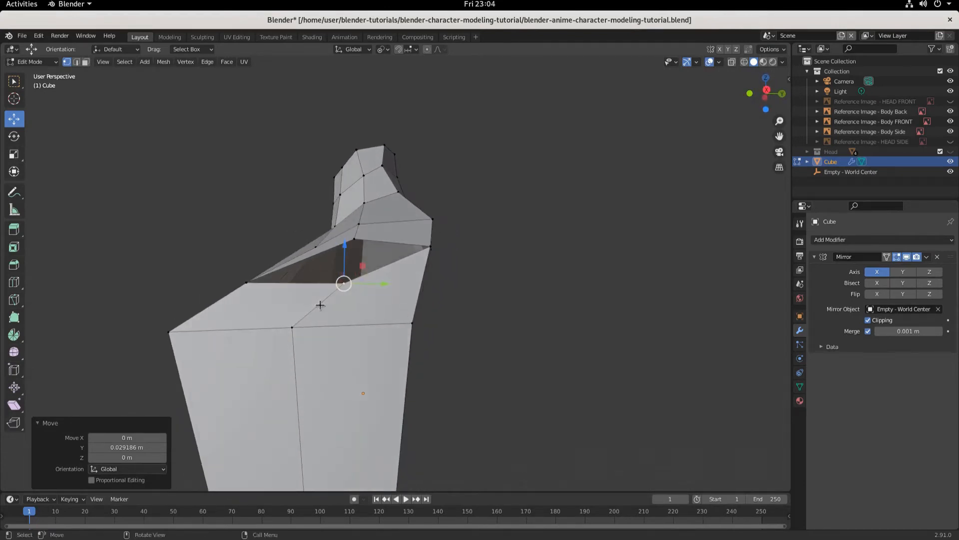
pyautogui.moveTo(396, 253); pyautogui.dragTo(409, 275, button='middle')
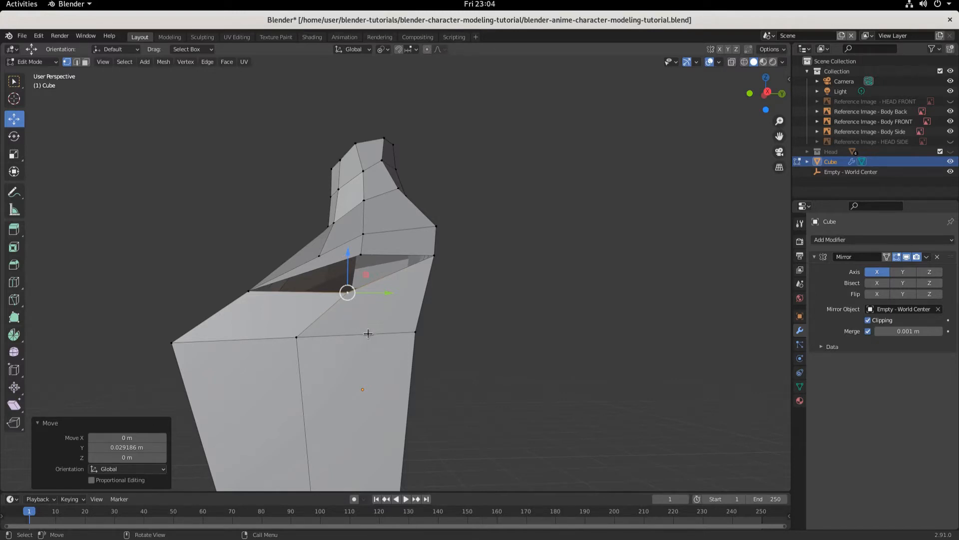
pyautogui.moveTo(366, 330); pyautogui.dragTo(423, 344, button='middle')
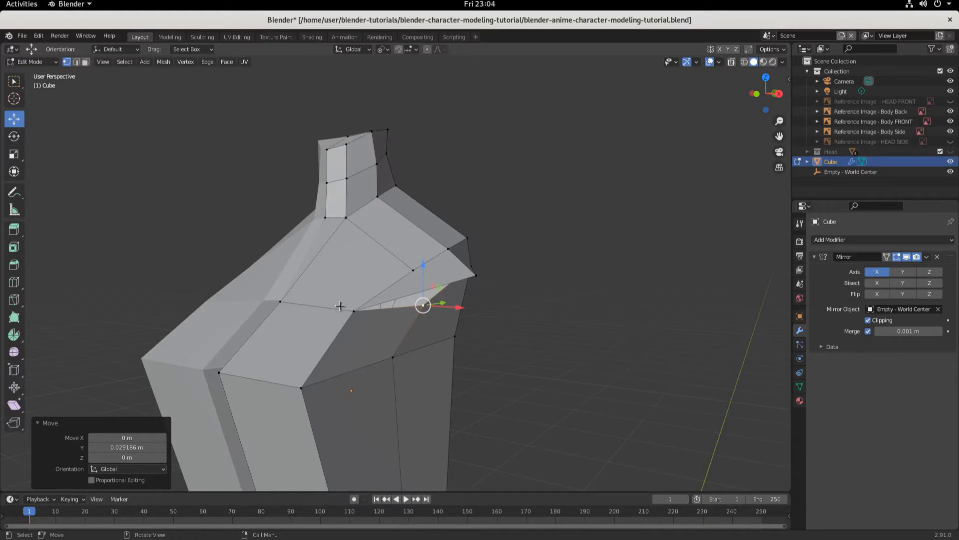
pyautogui.click(77, 63)
pyautogui.click(317, 310)
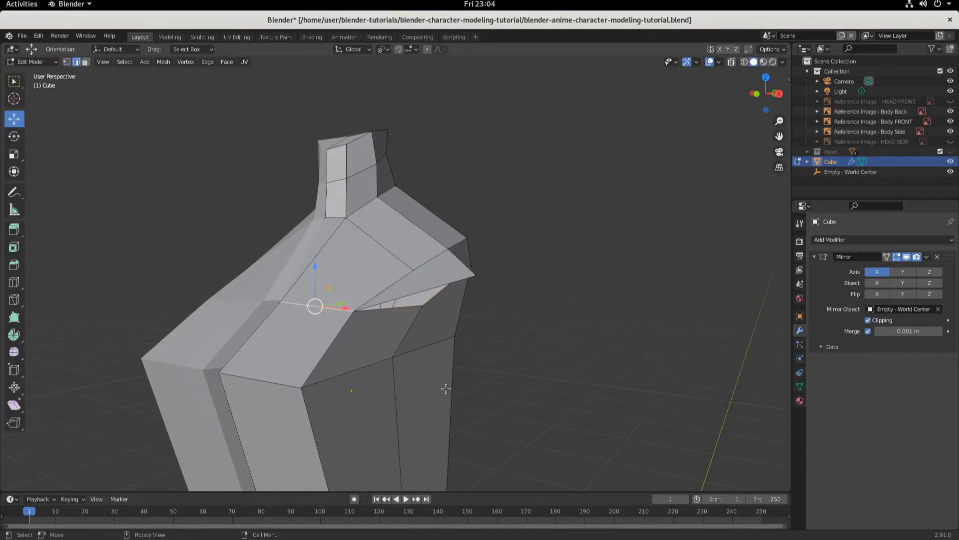
pyautogui.moveTo(317, 310); pyautogui.dragTo(348, 344, button='middle')
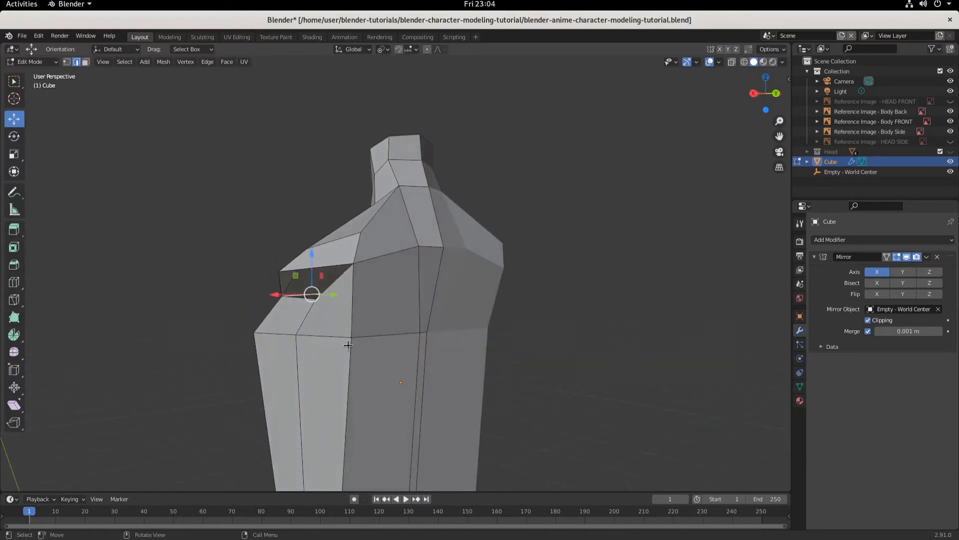
pyautogui.keyDown('shift'); pyautogui.click(381, 256); pyautogui.keyUp('shift')
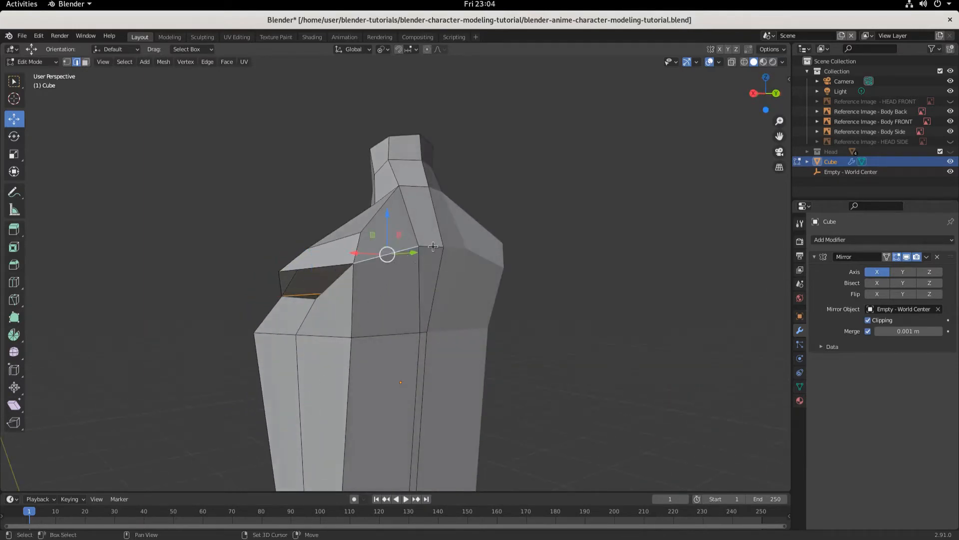
pyautogui.moveTo(357, 312); pyautogui.dragTo(471, 347, button='middle')
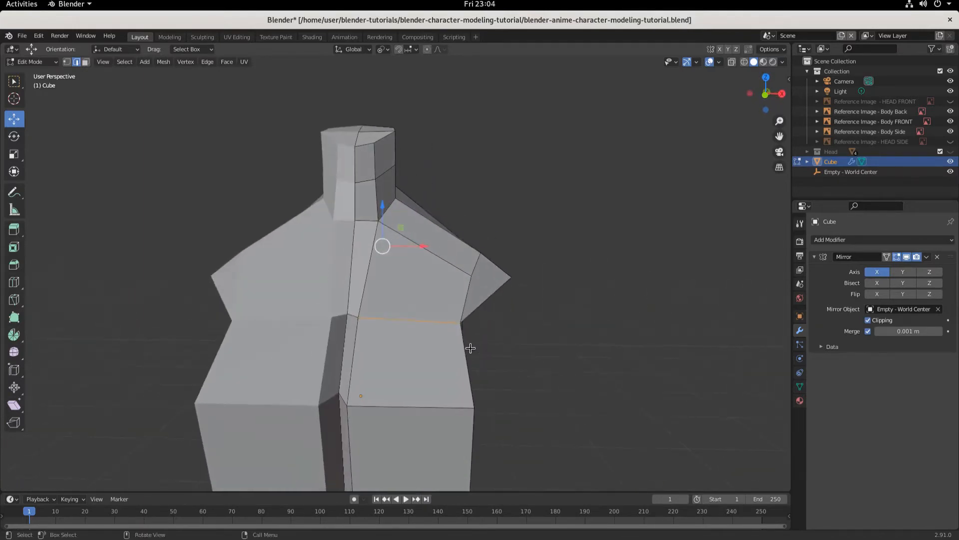
pyautogui.click(354, 316)
pyautogui.moveTo(428, 328); pyautogui.dragTo(248, 310, button='middle')
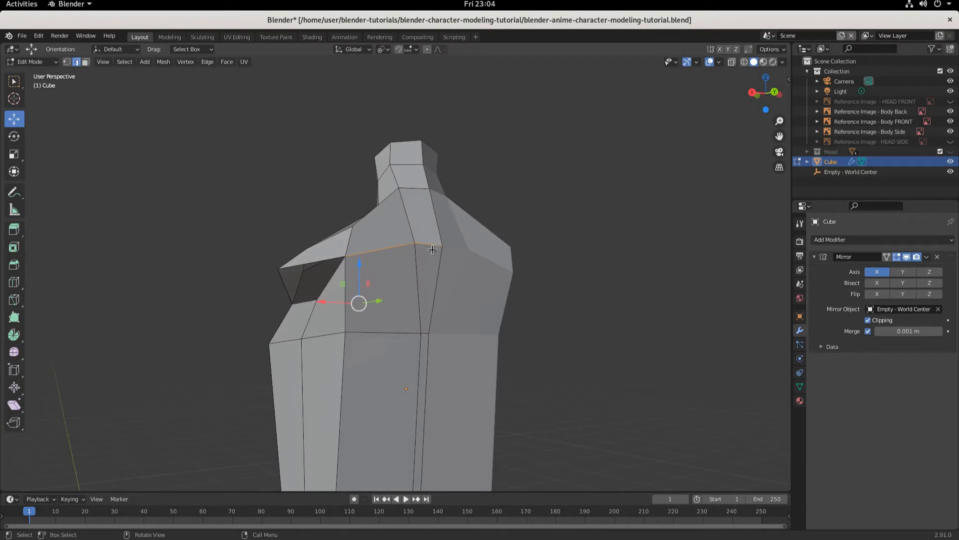
pyautogui.moveTo(349, 284); pyautogui.dragTo(382, 358, button='middle')
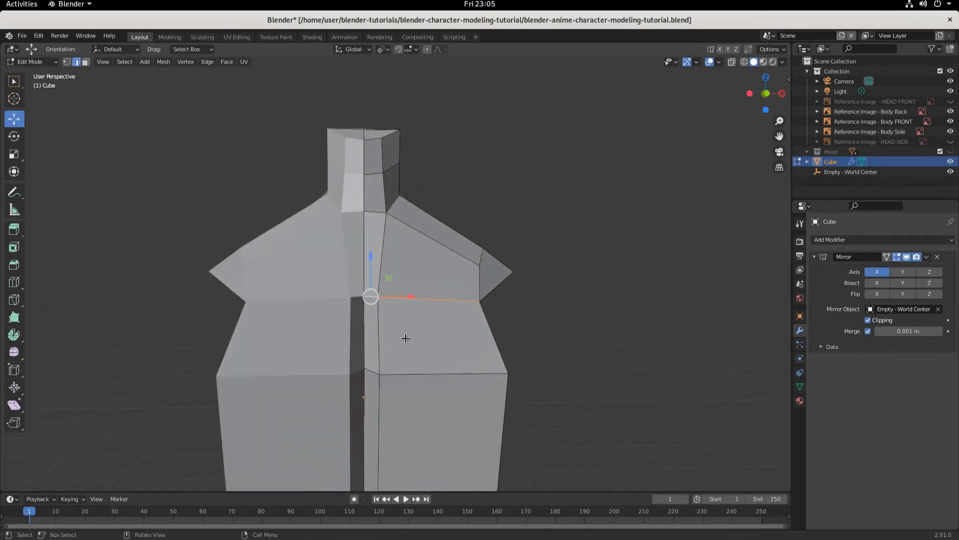
pyautogui.press('g')
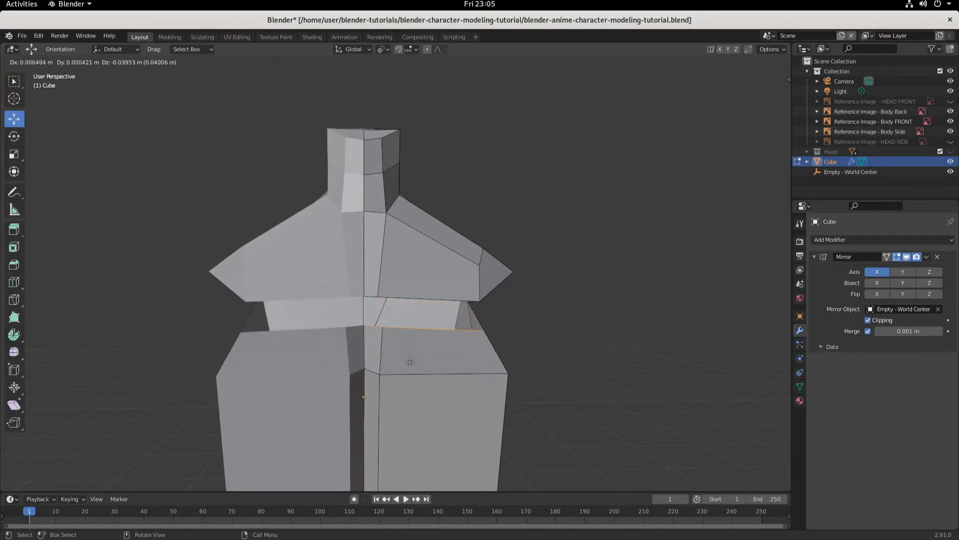
pyautogui.click(406, 348)
# Step: Shift the ripped lower edges across the back about 0.006 m backward along Y and raise them slightly
pyautogui.moveTo(406, 348); pyautogui.dragTo(376, 332, button='middle')
pyautogui.moveTo(376, 288); pyautogui.dragTo(472, 328, button='middle')
pyautogui.press('KP_3')
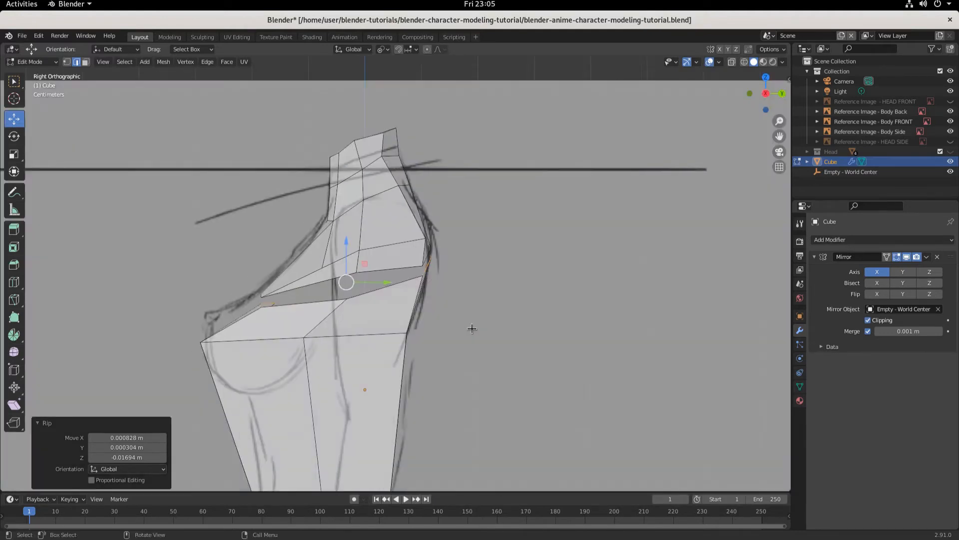
pyautogui.moveTo(443, 297); pyautogui.dragTo(390, 315, button='middle')
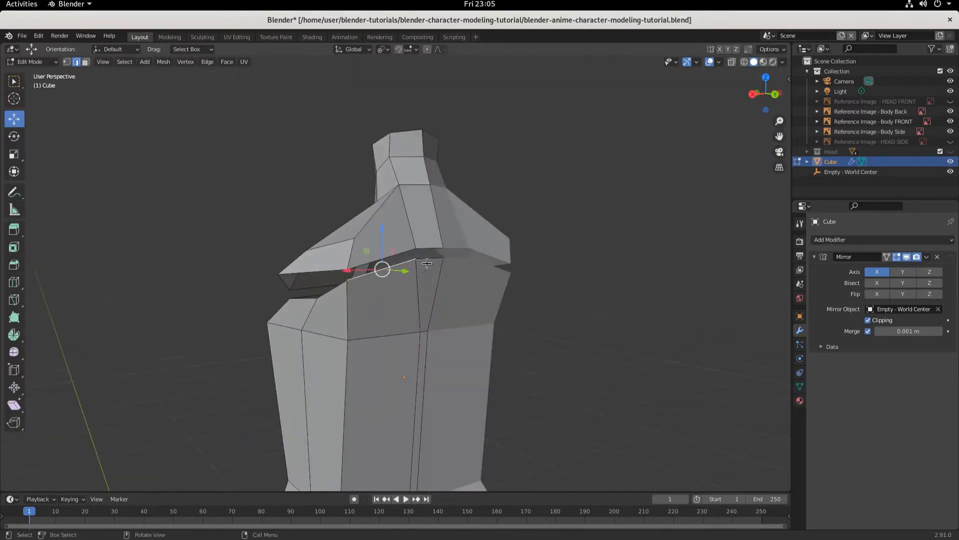
pyautogui.keyDown('shift'); pyautogui.click(428, 258); pyautogui.keyUp('shift')
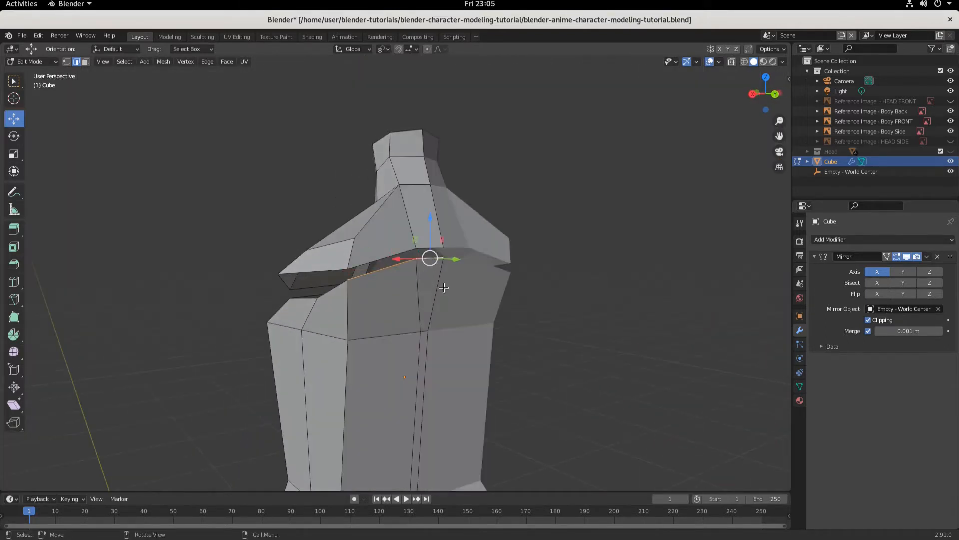
pyautogui.press('KP_3')
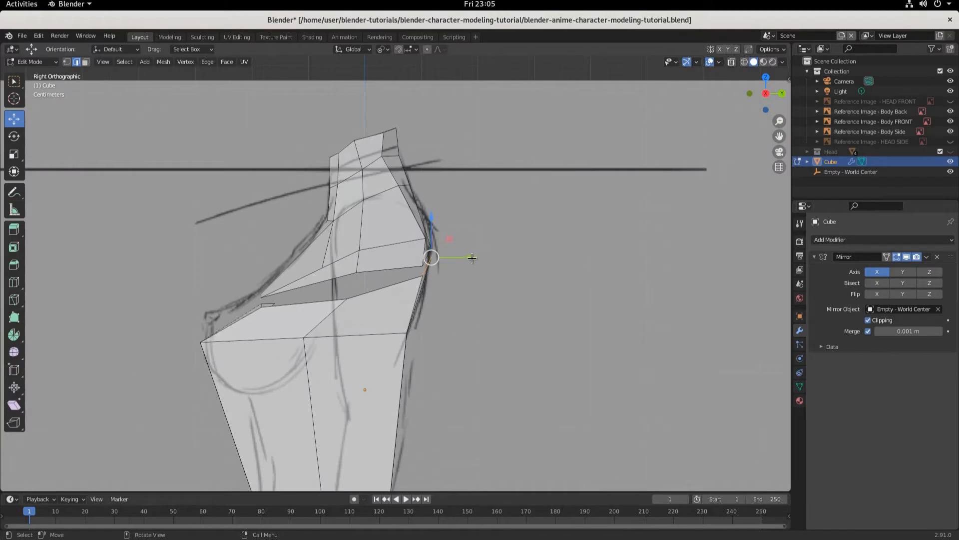
pyautogui.moveTo(472, 258); pyautogui.dragTo(476, 258)
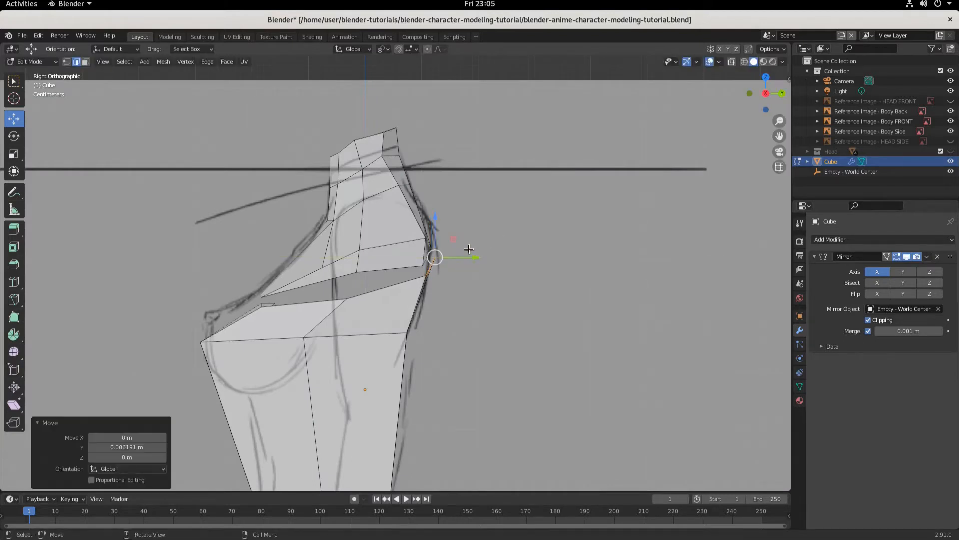
pyautogui.moveTo(435, 222); pyautogui.dragTo(434, 219)
# Step: Move the ripped lower edges across the chest slightly forward along Y and upward to follow the side reference
pyautogui.moveTo(275, 347); pyautogui.dragTo(328, 345, button='middle')
pyautogui.click(272, 321)
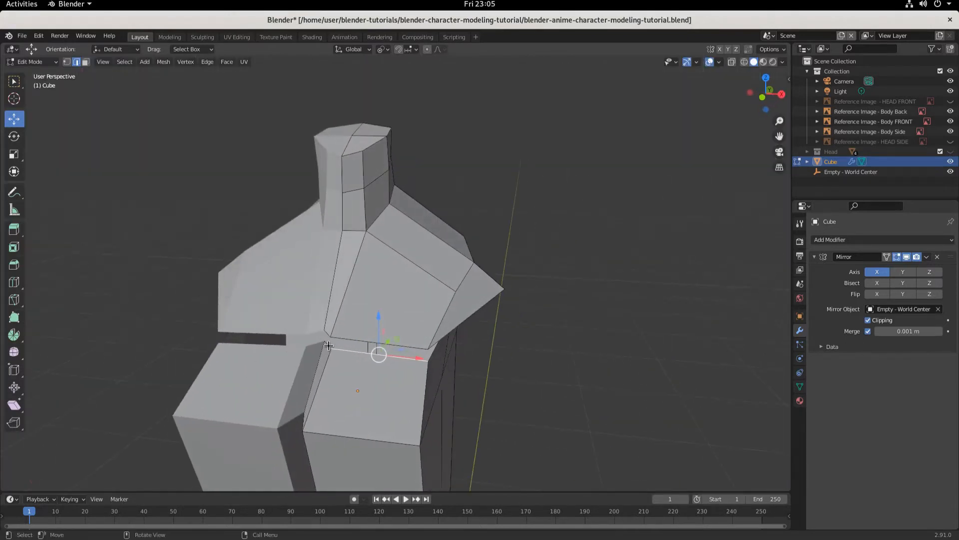
pyautogui.keyDown('shift'); pyautogui.click(326, 344); pyautogui.keyUp('shift')
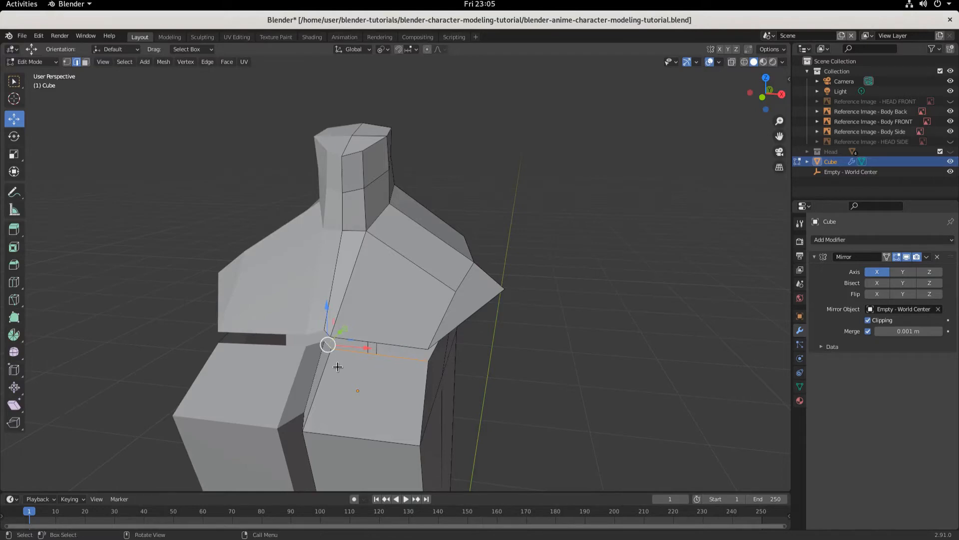
pyautogui.press('KP_3')
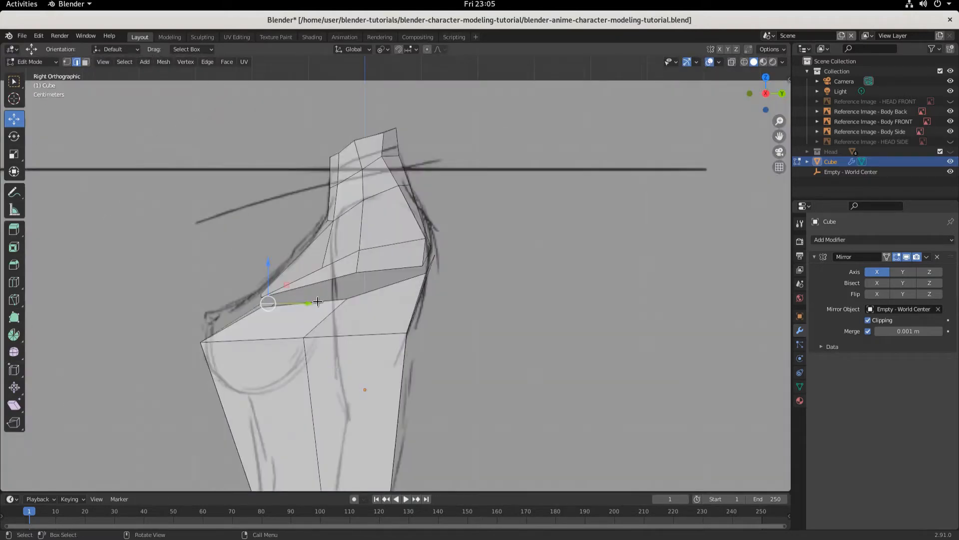
pyautogui.moveTo(310, 303); pyautogui.dragTo(299, 303)
pyautogui.moveTo(258, 265); pyautogui.dragTo(257, 260)
# Step: Raise the upper chest edges above the gap about 0.027 m and shift them backward about 0.016 m along Y
pyautogui.moveTo(289, 343); pyautogui.dragTo(370, 297, button='middle')
pyautogui.click(366, 318)
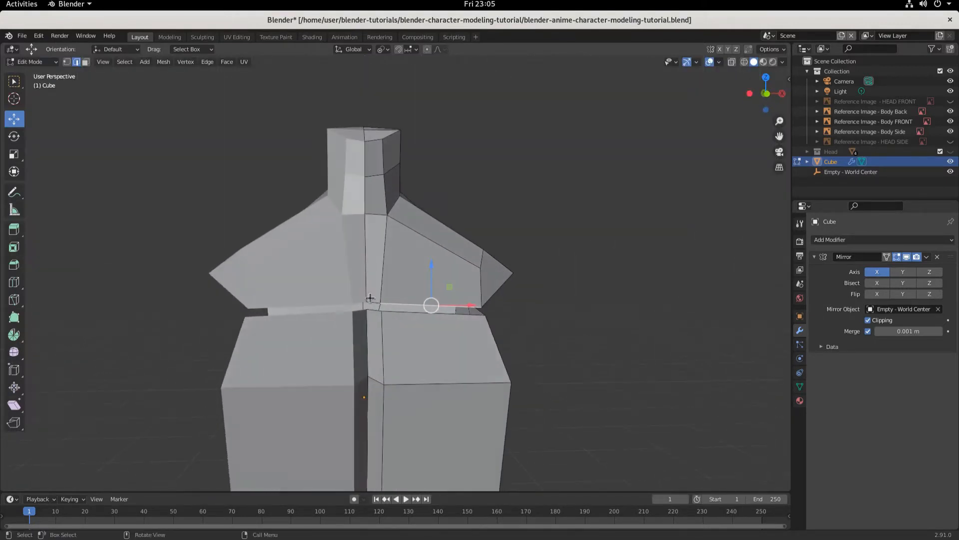
pyautogui.click(370, 301)
pyautogui.press('KP_3')
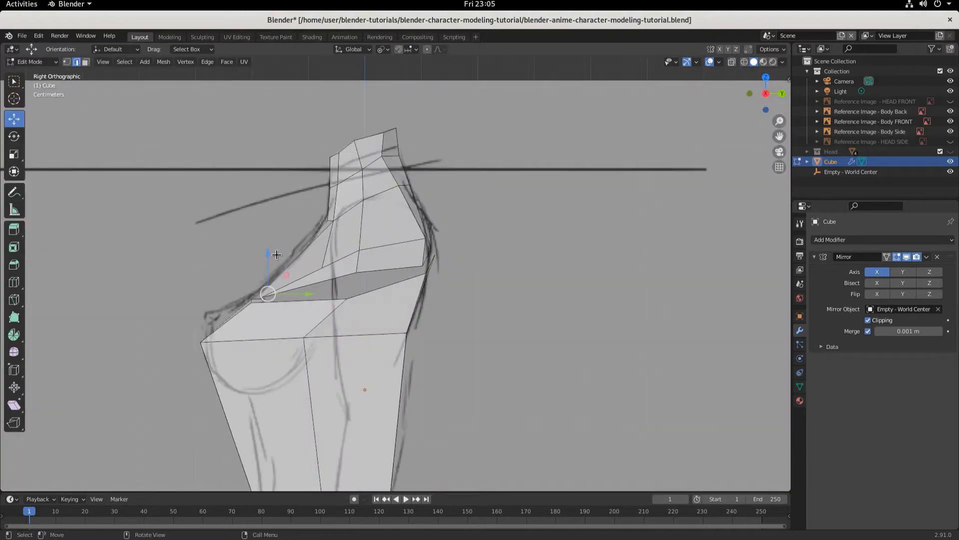
pyautogui.moveTo(269, 253); pyautogui.dragTo(276, 236)
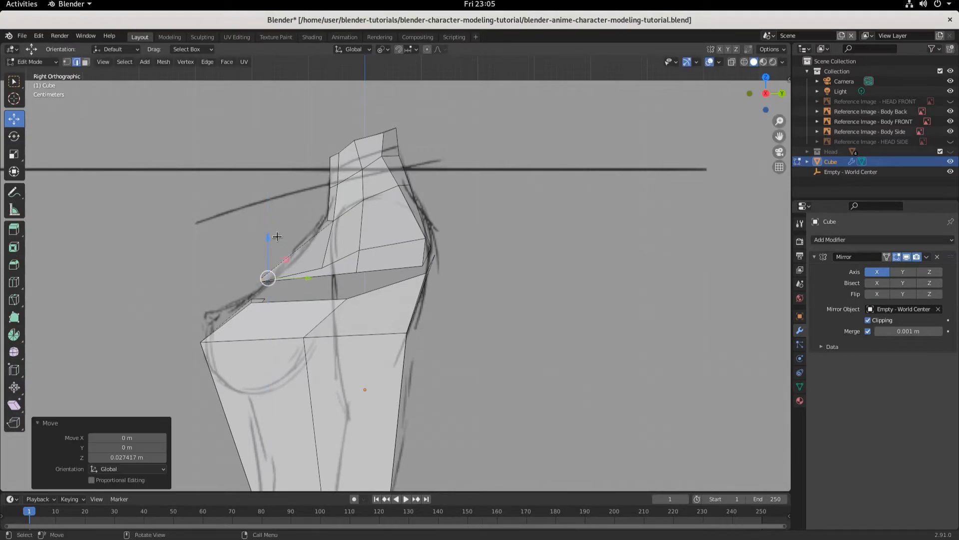
pyautogui.moveTo(310, 278); pyautogui.dragTo(320, 280)
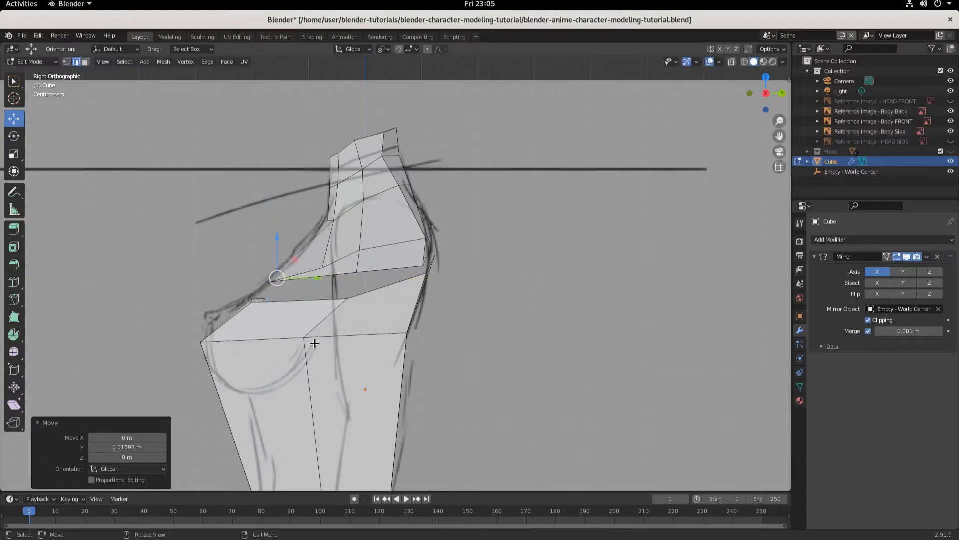
# Step: Fill the front chest gap with faces between the upper and lower edges, at the centre and beside it
pyautogui.moveTo(313, 343); pyautogui.dragTo(400, 397, button='middle')
pyautogui.moveTo(423, 370); pyautogui.dragTo(387, 322, button='middle')
pyautogui.click(385, 320)
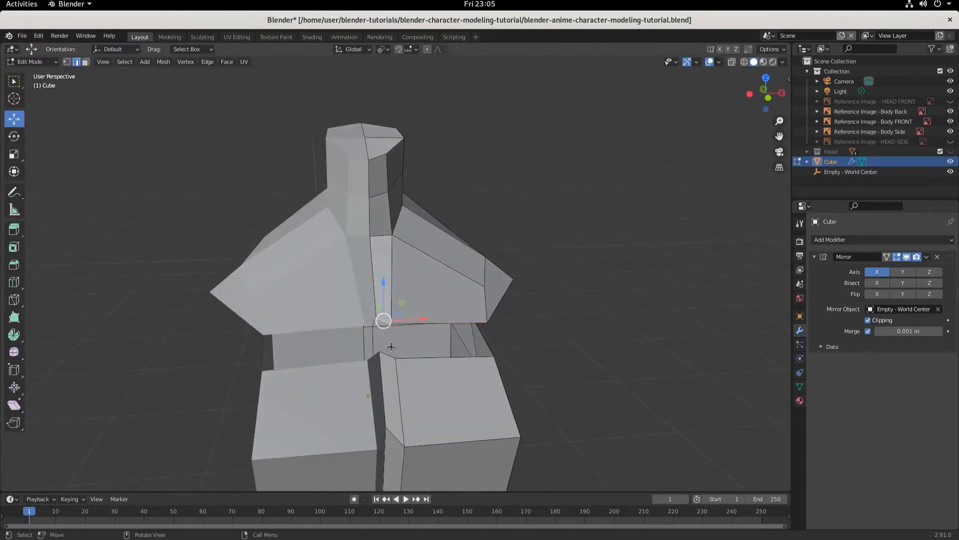
pyautogui.click(388, 355)
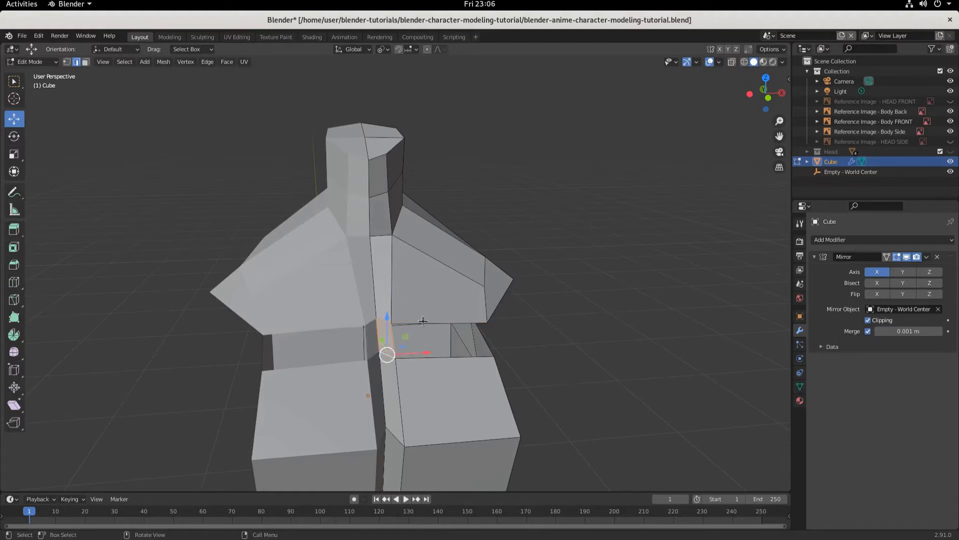
pyautogui.click(442, 356)
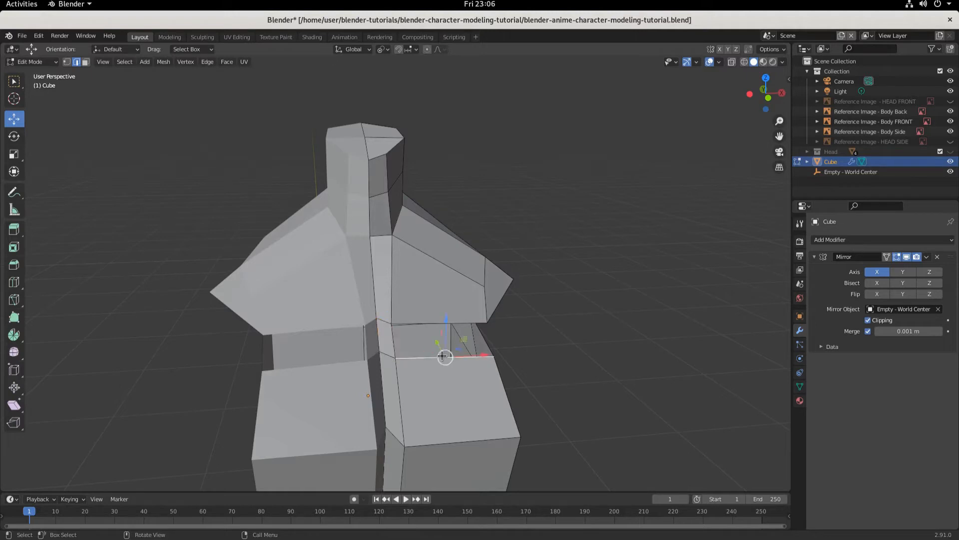
pyautogui.click(420, 321)
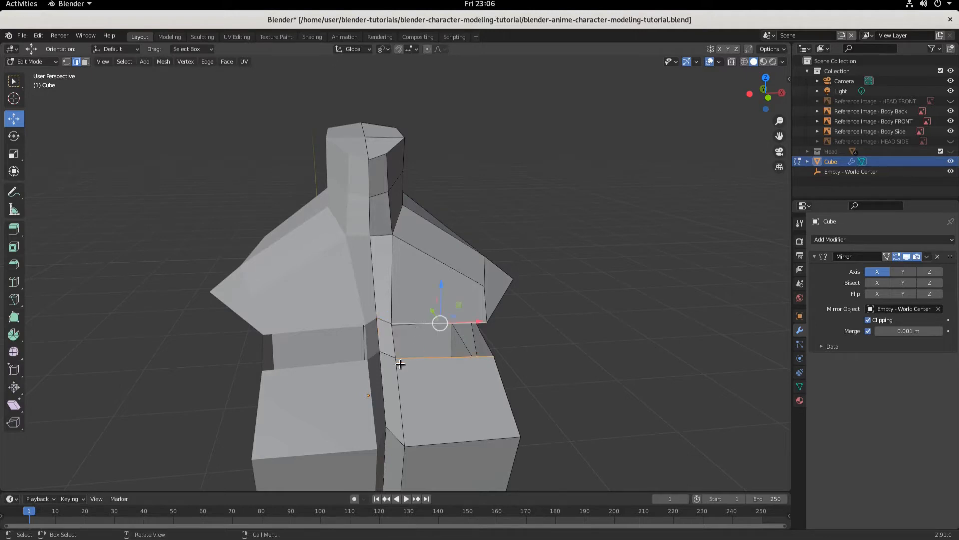
# Step: Fill the gap across the back with faces between the matching upper and lower edges, at the centre and beside it
pyautogui.moveTo(400, 359); pyautogui.dragTo(285, 326, button='middle')
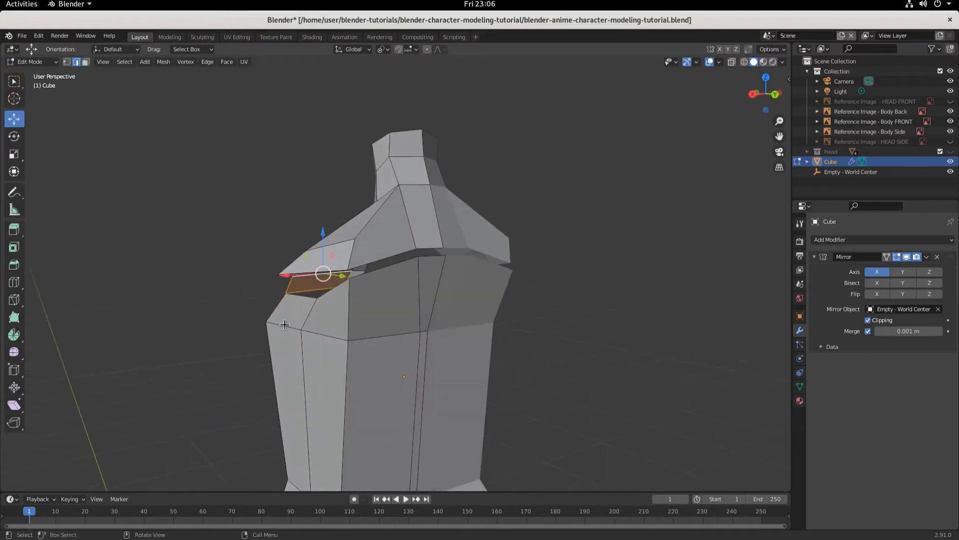
pyautogui.click(425, 259)
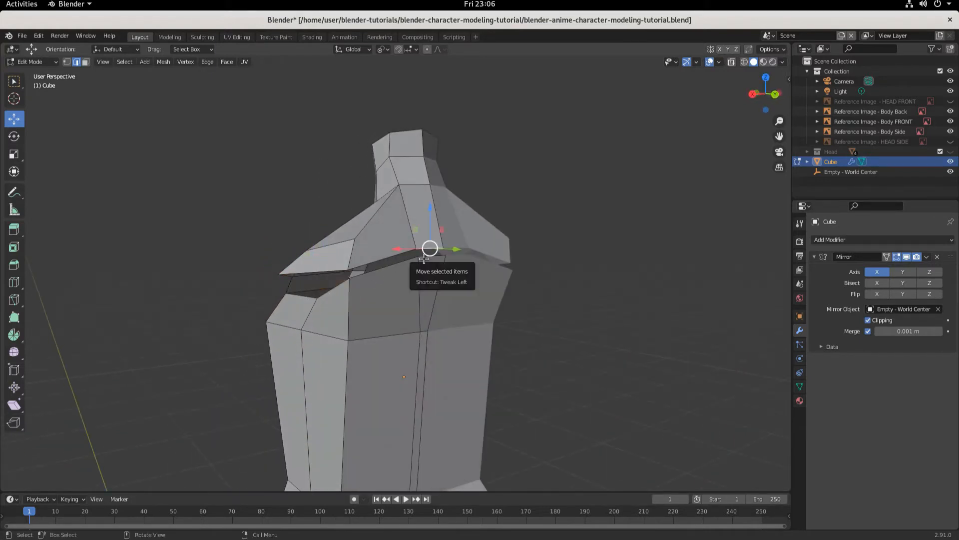
pyautogui.keyDown('shift'); pyautogui.click(429, 263); pyautogui.keyUp('shift')
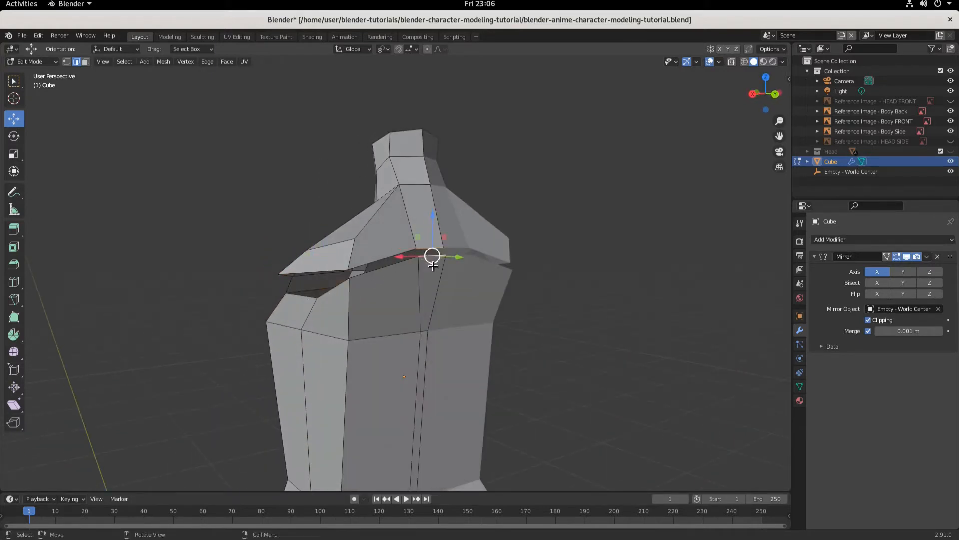
pyautogui.moveTo(397, 281); pyautogui.dragTo(405, 276, button='middle')
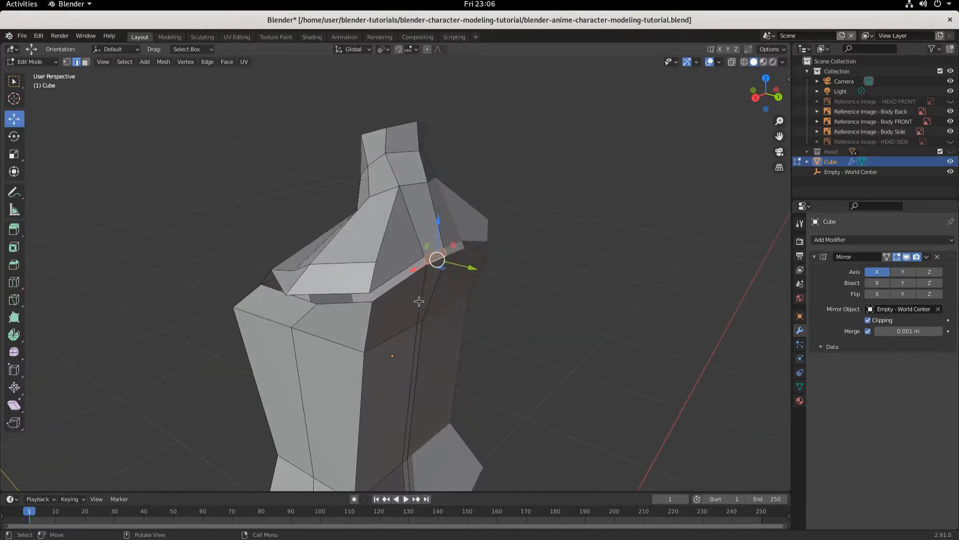
pyautogui.click(400, 273)
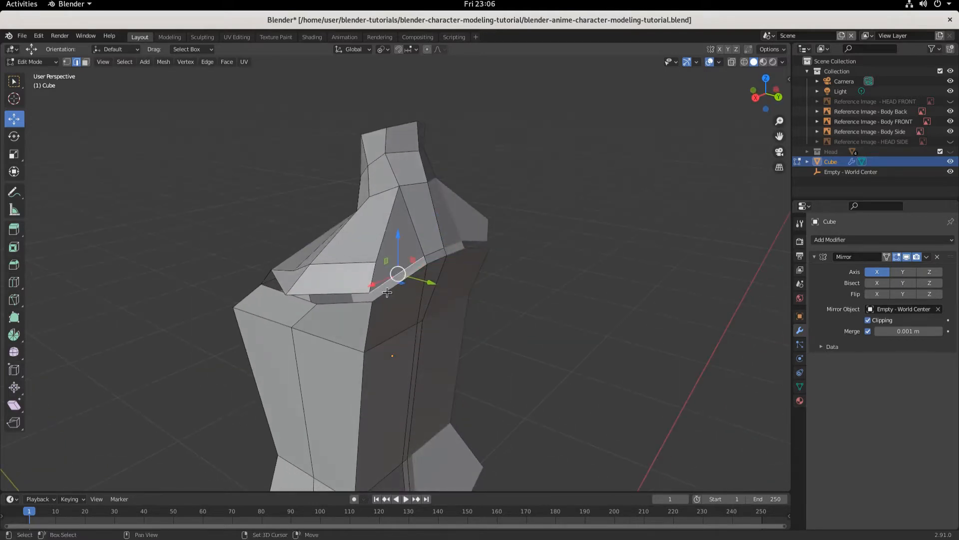
pyautogui.click(393, 296)
# Step: Lower the arm opening's bottom middle vertex about 0.032 m along Z
pyautogui.moveTo(392, 297); pyautogui.dragTo(462, 290, button='middle')
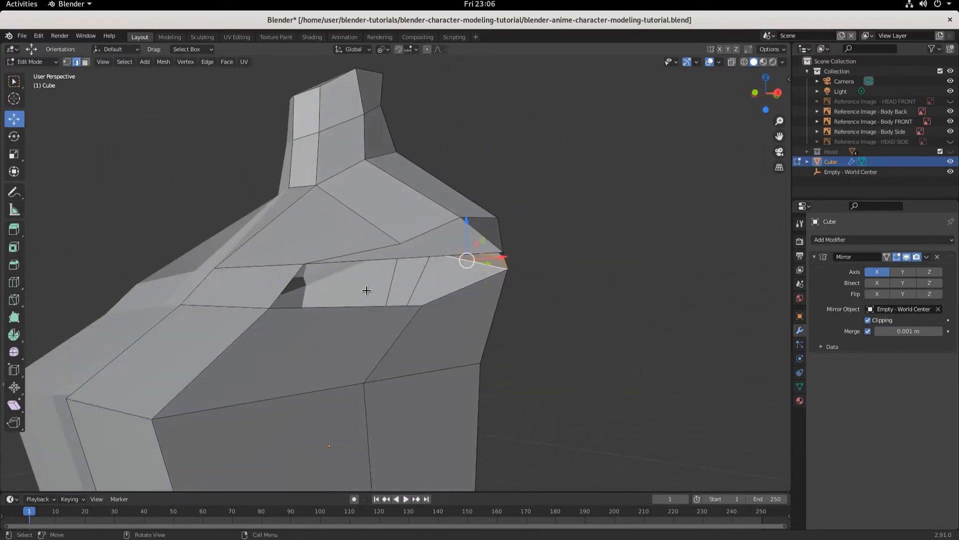
pyautogui.moveTo(392, 326); pyautogui.dragTo(282, 311, button='middle')
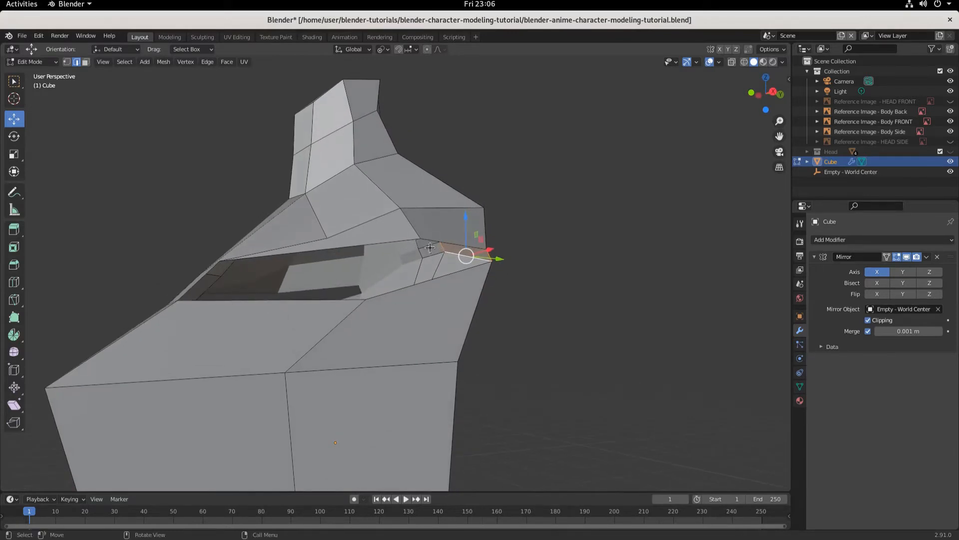
pyautogui.moveTo(367, 241); pyautogui.dragTo(320, 350, button='middle')
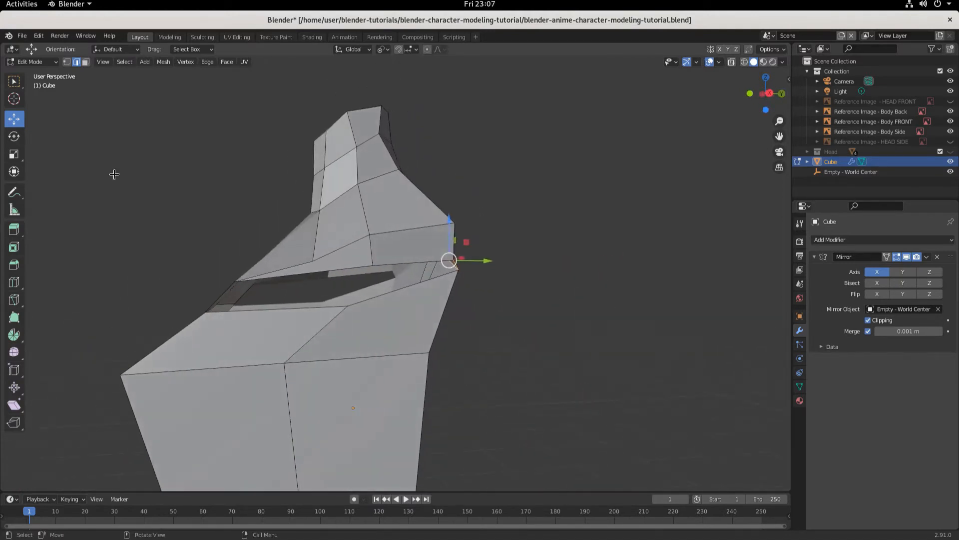
pyautogui.click(66, 62)
pyautogui.click(350, 308)
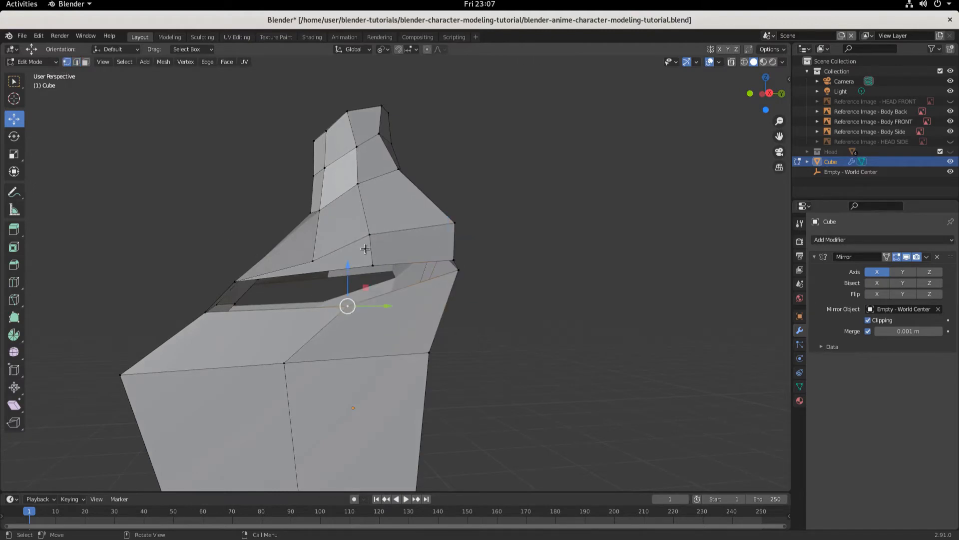
pyautogui.moveTo(348, 270); pyautogui.dragTo(353, 298)
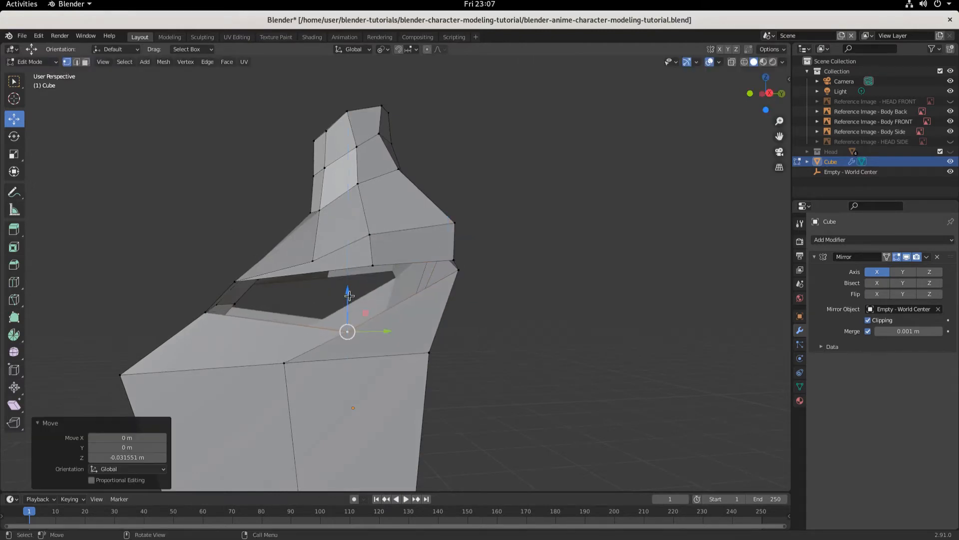
pyautogui.press('KP_3')
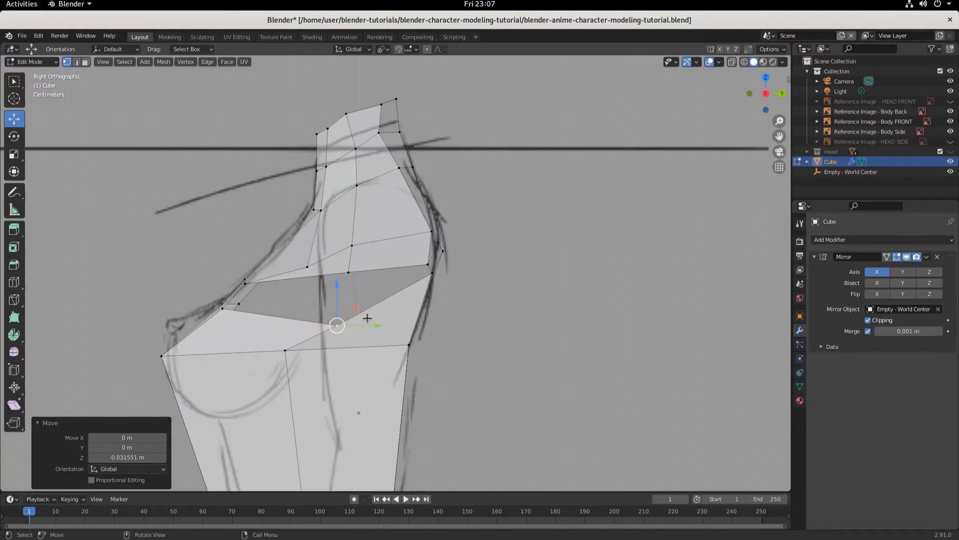
# Step: Raise the front shoulder vertex above the arm opening and shift the upper middle shoulder vertex backward about 0.005 m along Y
pyautogui.moveTo(329, 351)
pyautogui.mouseDown(button='middle')
pyautogui.moveTo(367, 359)
pyautogui.moveTo(357, 315)
pyautogui.mouseUp(button='middle')
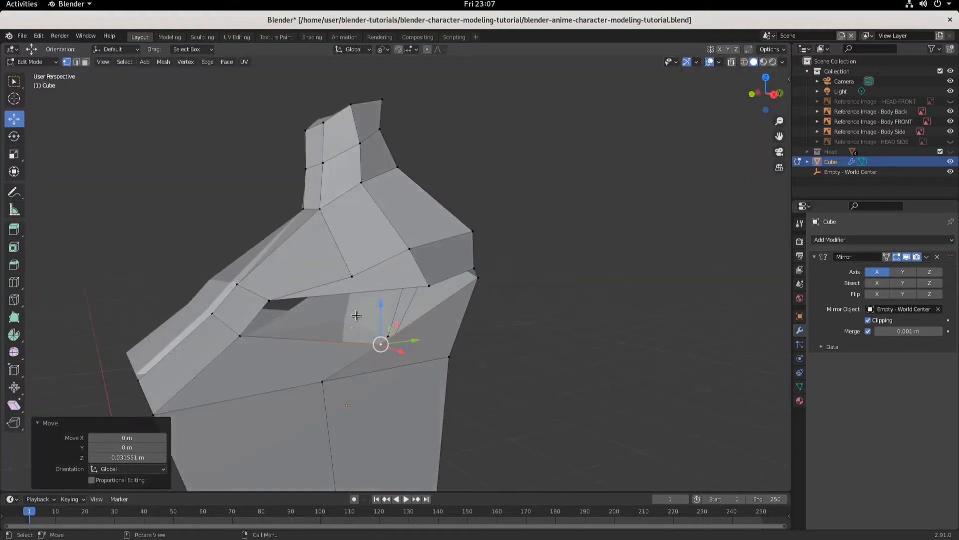
pyautogui.click(352, 274)
pyautogui.moveTo(354, 235); pyautogui.dragTo(358, 216)
pyautogui.moveTo(411, 245); pyautogui.dragTo(388, 255, button='middle')
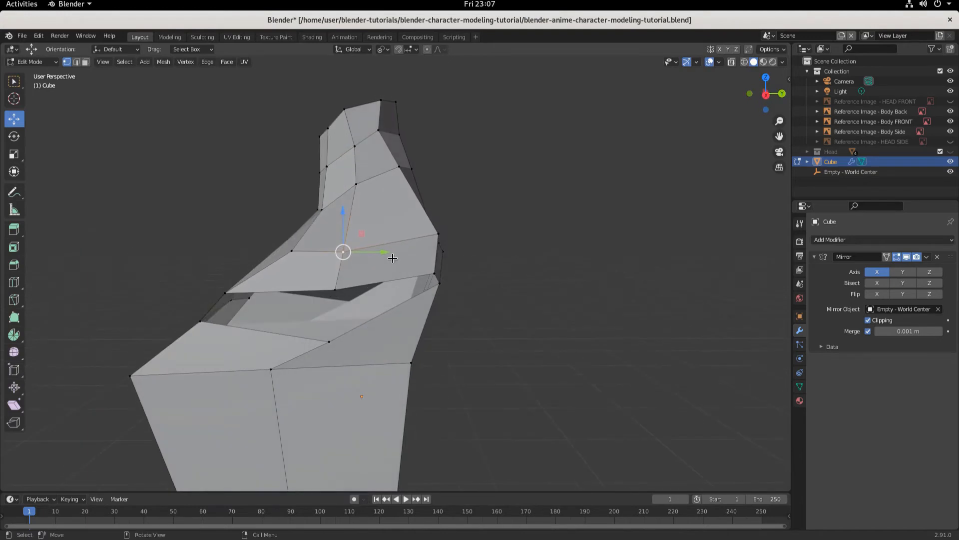
pyautogui.moveTo(386, 253); pyautogui.dragTo(391, 253)
pyautogui.press('KP_3')
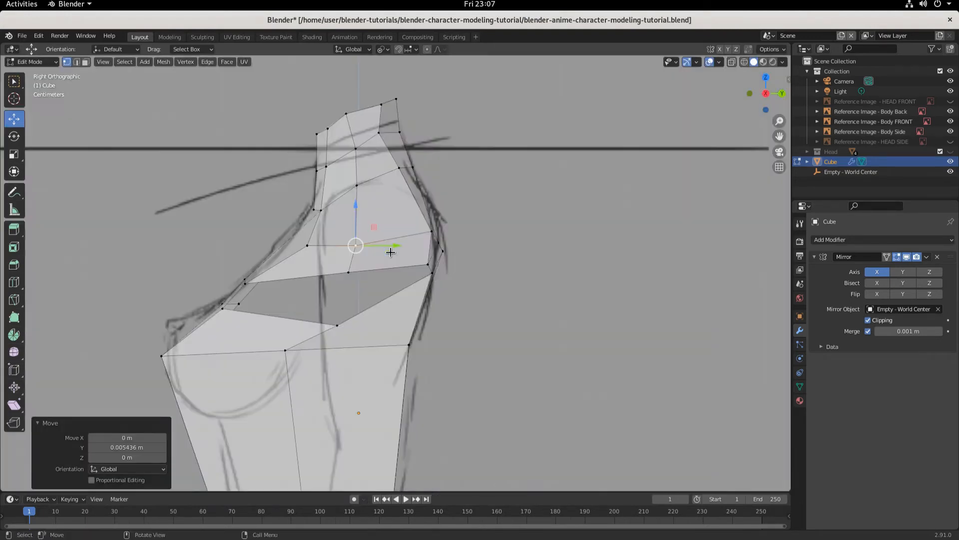
# Step: Shift the front shoulder vertex backward along Y, and raise the upper middle shoulder vertex and move it backward about 0.013 m
pyautogui.click(308, 245)
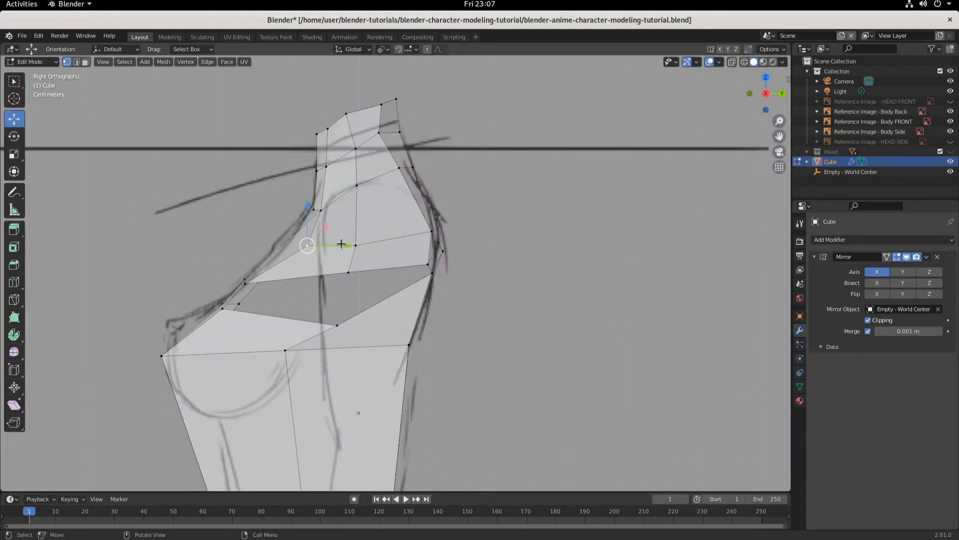
pyautogui.moveTo(355, 245); pyautogui.dragTo(364, 237)
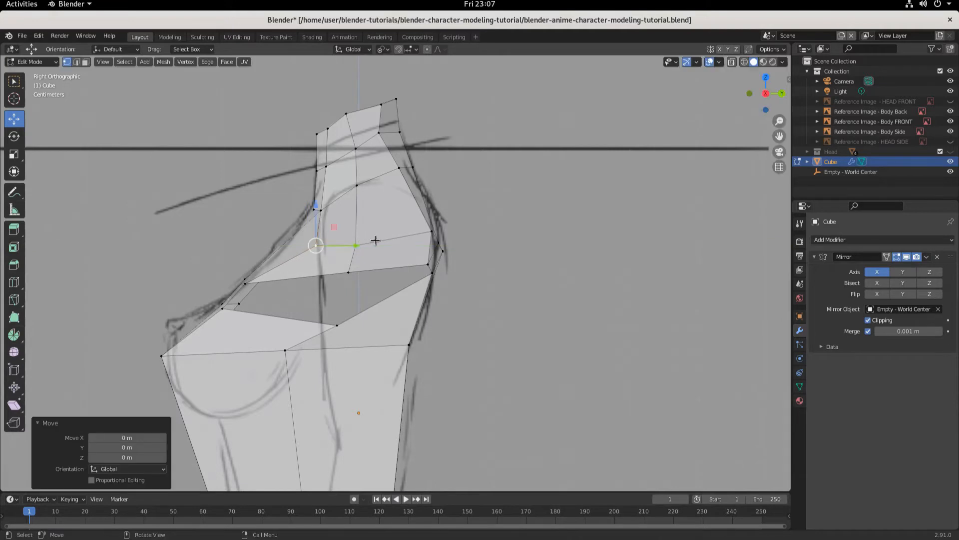
pyautogui.click(356, 246)
pyautogui.moveTo(356, 204); pyautogui.dragTo(356, 187)
pyautogui.moveTo(395, 228); pyautogui.dragTo(407, 231)
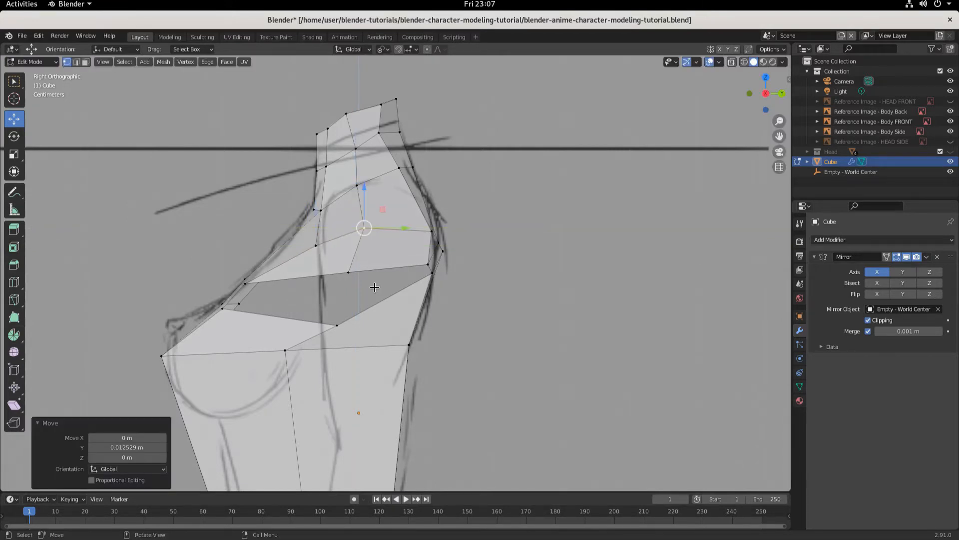
# Step: Lower the upper middle shoulder vertex slightly and pull it inward along X to the shoulder line in the front reference
pyautogui.moveTo(375, 287); pyautogui.dragTo(399, 309, button='middle')
pyautogui.press('KP_3')
pyautogui.press('KP_1')
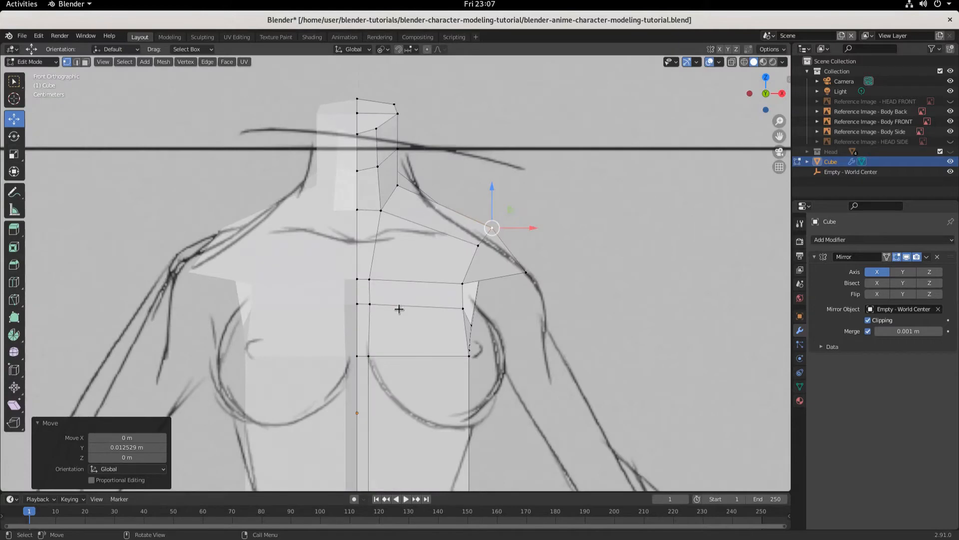
pyautogui.moveTo(491, 188); pyautogui.dragTo(486, 198)
pyautogui.moveTo(534, 238); pyautogui.dragTo(490, 234)
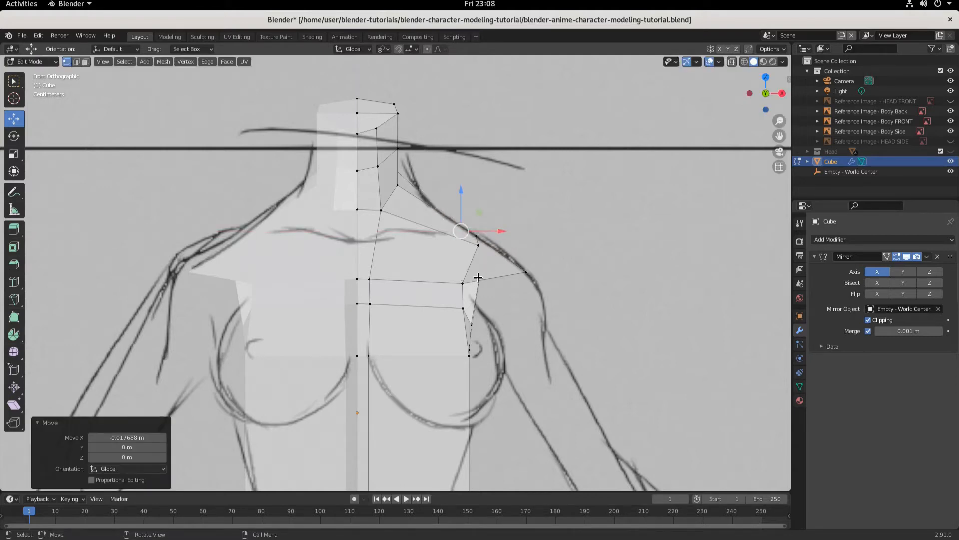
# Step: Move the outermost shoulder vertex outward about 0.004 m along X, and lower the arm opening's lower front and back corner vertices about 0.012 m
pyautogui.click(526, 272)
pyautogui.moveTo(562, 274); pyautogui.dragTo(563, 274)
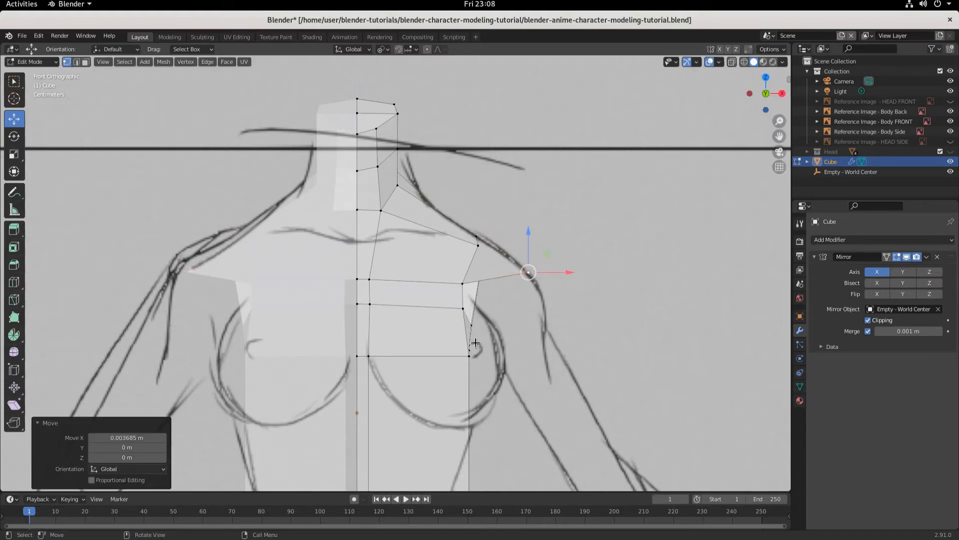
pyautogui.moveTo(476, 343); pyautogui.dragTo(414, 328, button='middle')
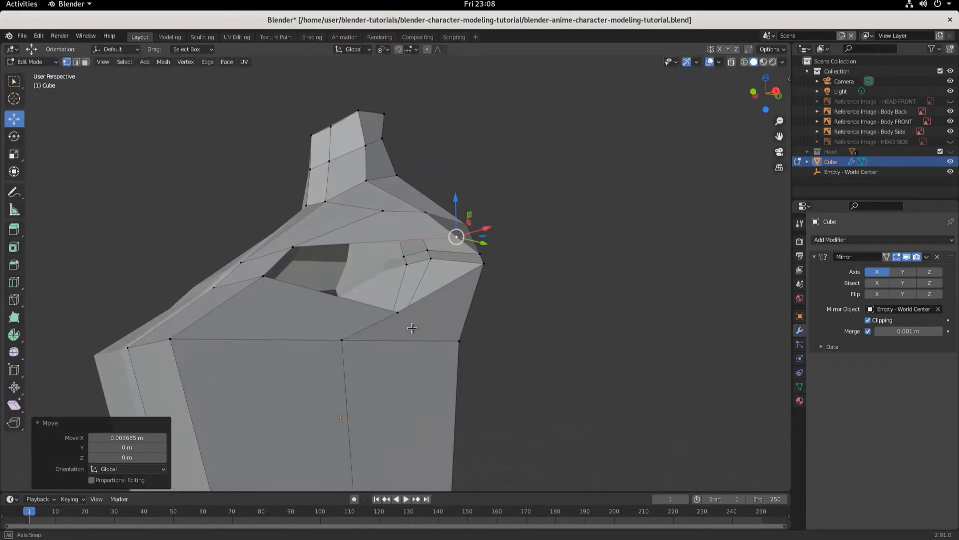
pyautogui.click(265, 275)
pyautogui.moveTo(268, 274); pyautogui.dragTo(407, 285, button='middle')
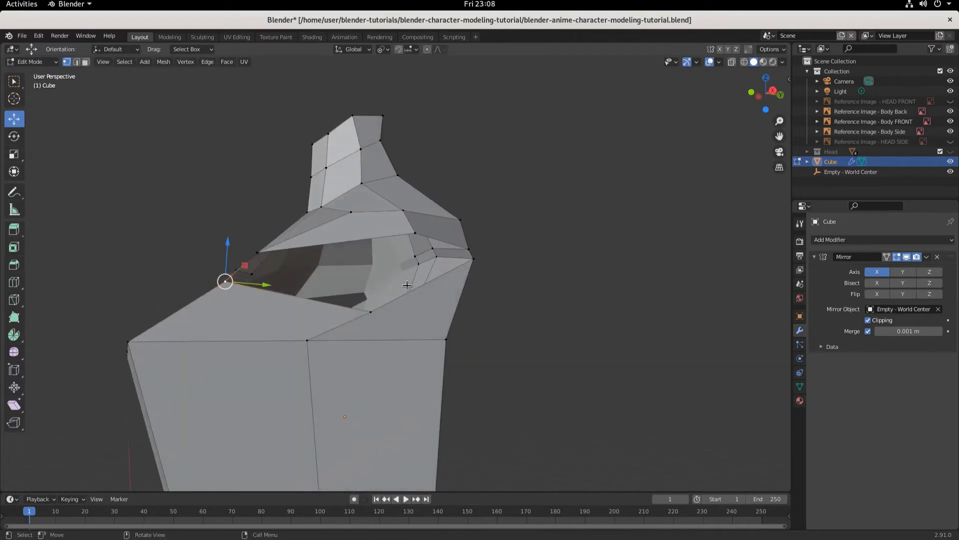
pyautogui.keyDown('shift'); pyautogui.click(473, 259); pyautogui.keyUp('shift')
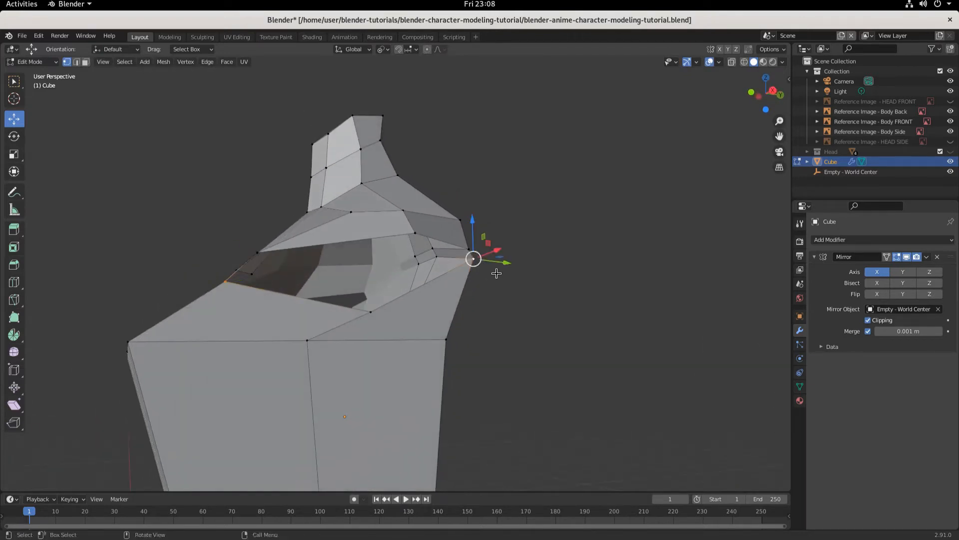
pyautogui.moveTo(474, 226); pyautogui.dragTo(476, 238)
pyautogui.press('KP_3')
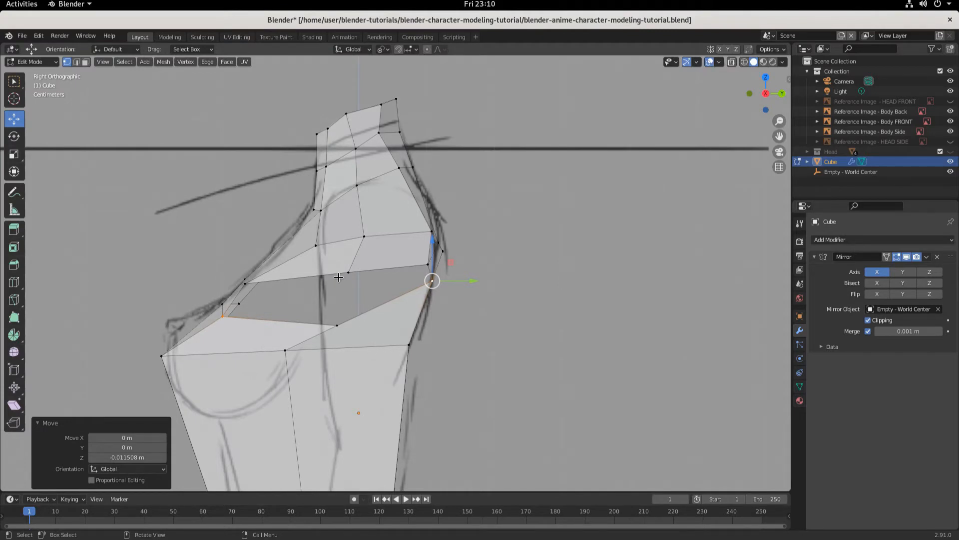
# Step: Add two centred loop cuts running from the neck over the shoulder to the arm opening's upper edge, one in front and one behind
pyautogui.moveTo(339, 278)
pyautogui.mouseDown(button='middle')
pyautogui.moveTo(293, 284)
pyautogui.moveTo(340, 289)
pyautogui.mouseUp(button='middle')
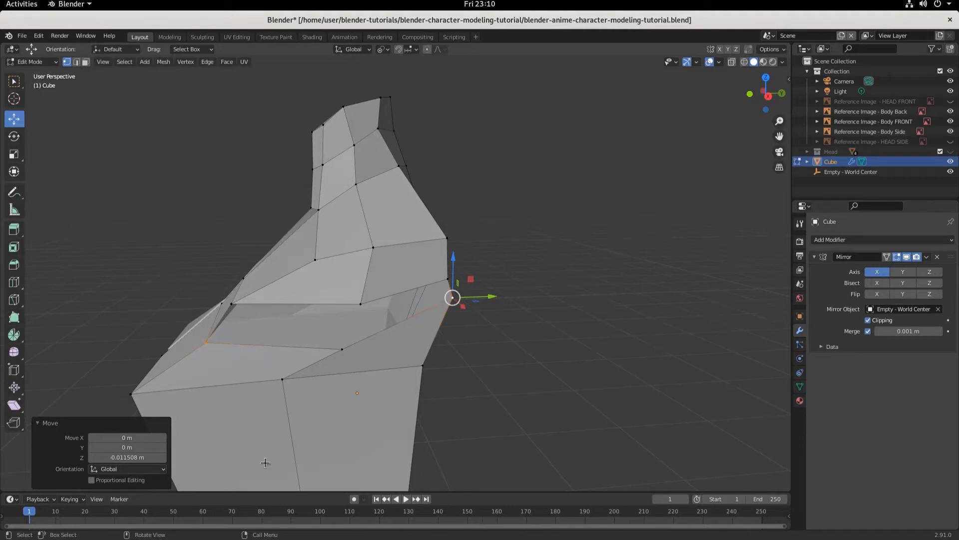
pyautogui.hotkey('ctrl', 'r')
pyautogui.click(327, 286)
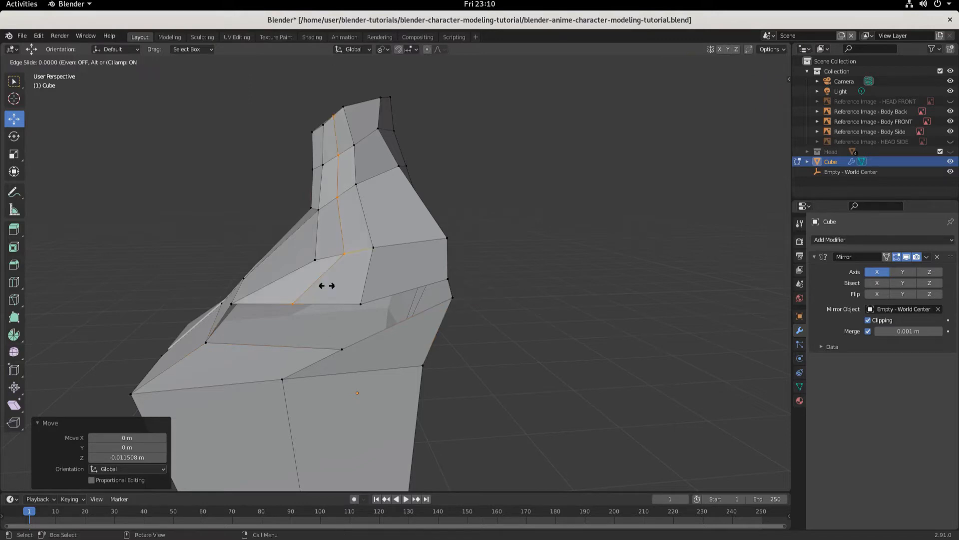
pyautogui.rightClick(328, 282)
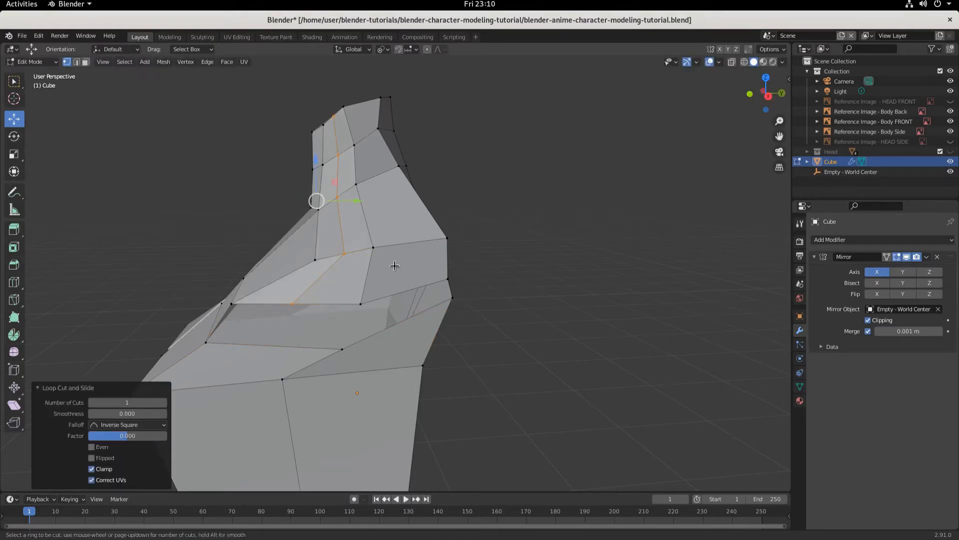
pyautogui.hotkey('ctrl', 'r')
pyautogui.click(410, 249)
pyautogui.rightClick(409, 249)
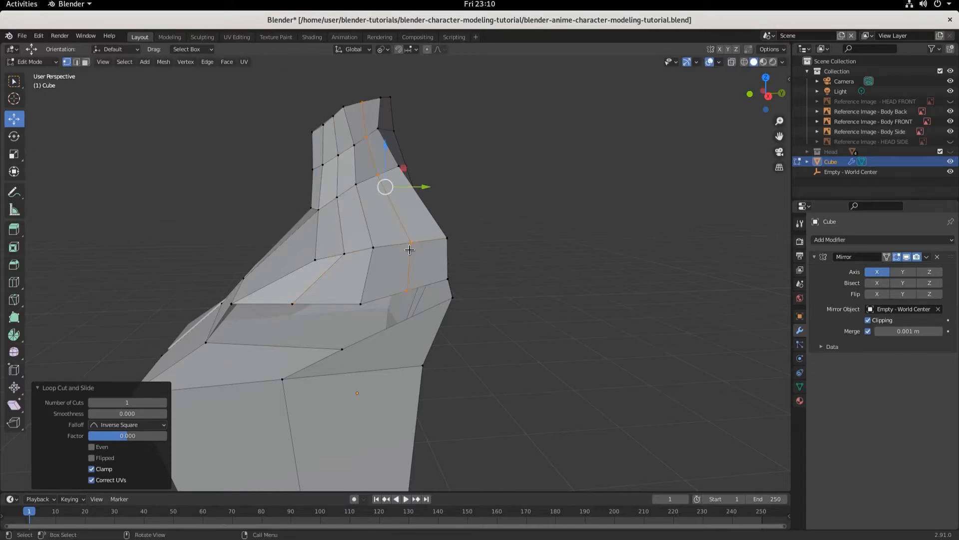
# Step: Add two centred vertical loop cuts down the torso's side from the arm opening's lower edge, one in the rear half and one in the front half
pyautogui.hotkey('ctrl', 'r')
pyautogui.click(381, 345)
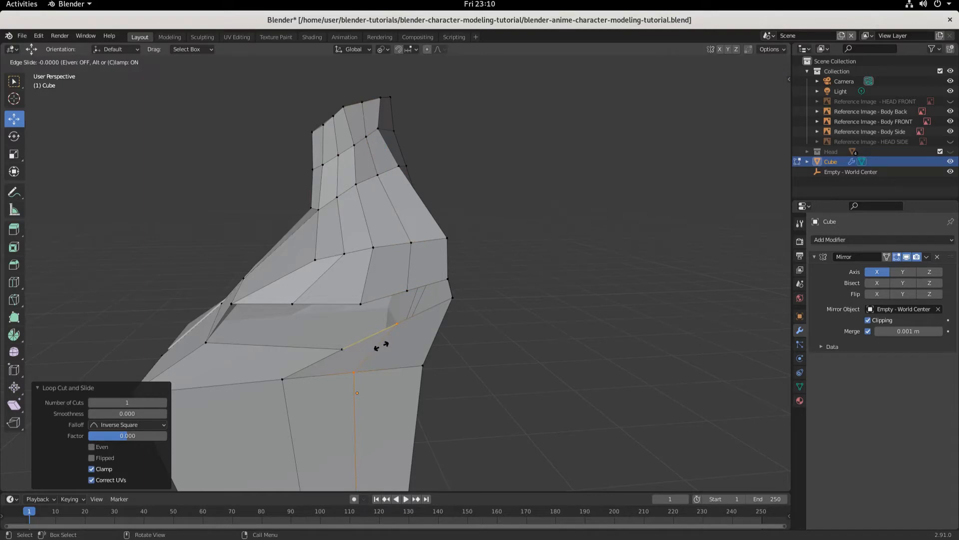
pyautogui.rightClick(381, 346)
pyautogui.hotkey('ctrl', 'r')
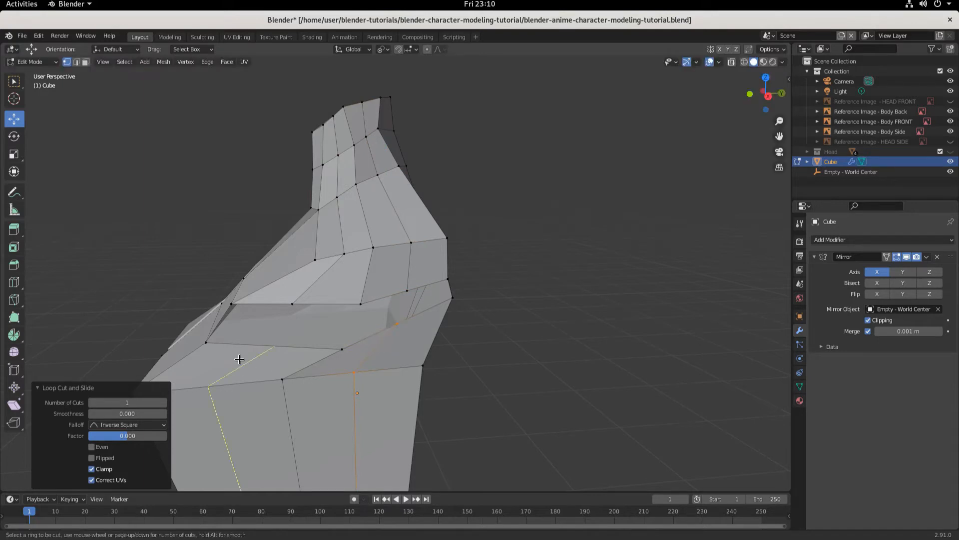
pyautogui.click(239, 359)
pyautogui.rightClick(239, 359)
# Step: Select the complete boundary edge loop around the arm opening
pyautogui.scroll(-4, 329, 395)
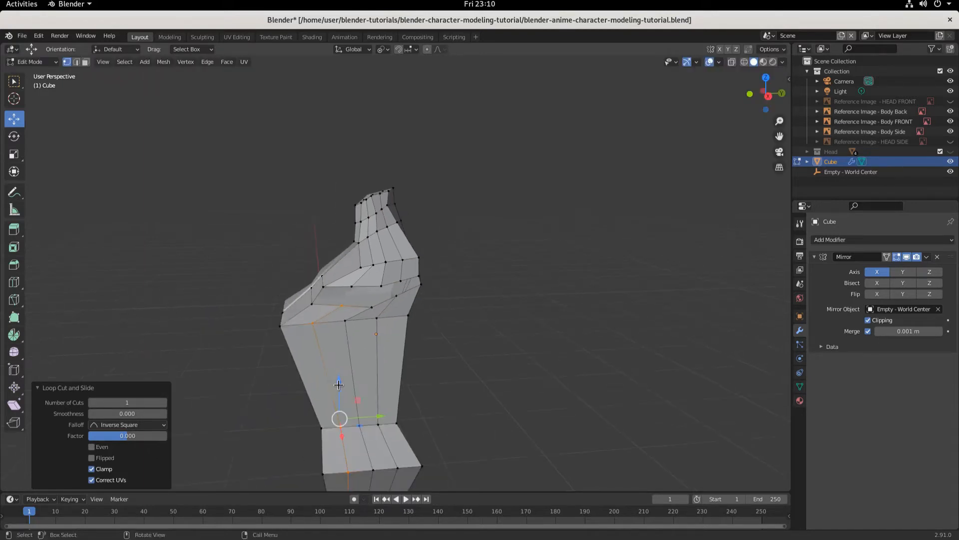
pyautogui.moveTo(339, 384); pyautogui.dragTo(353, 328, button='middle')
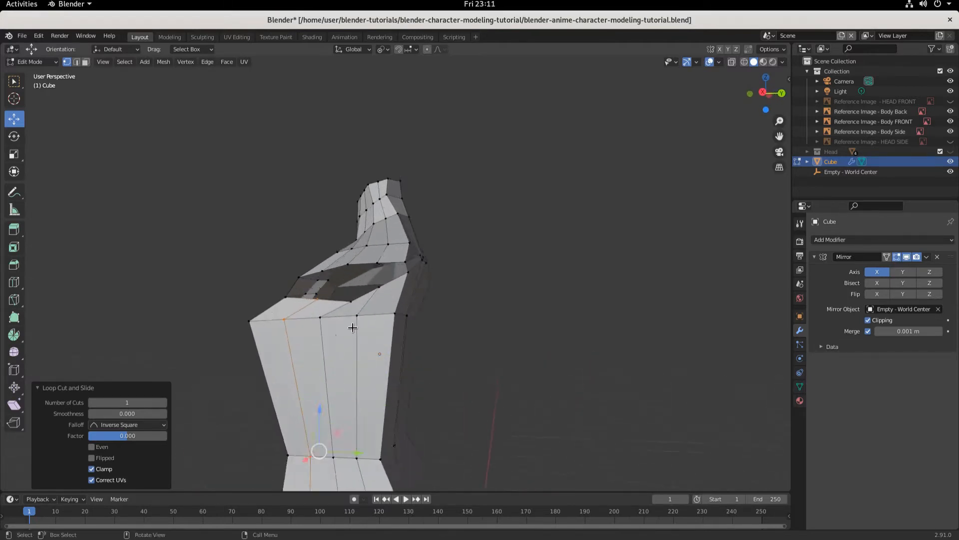
pyautogui.scroll(1, 353, 327)
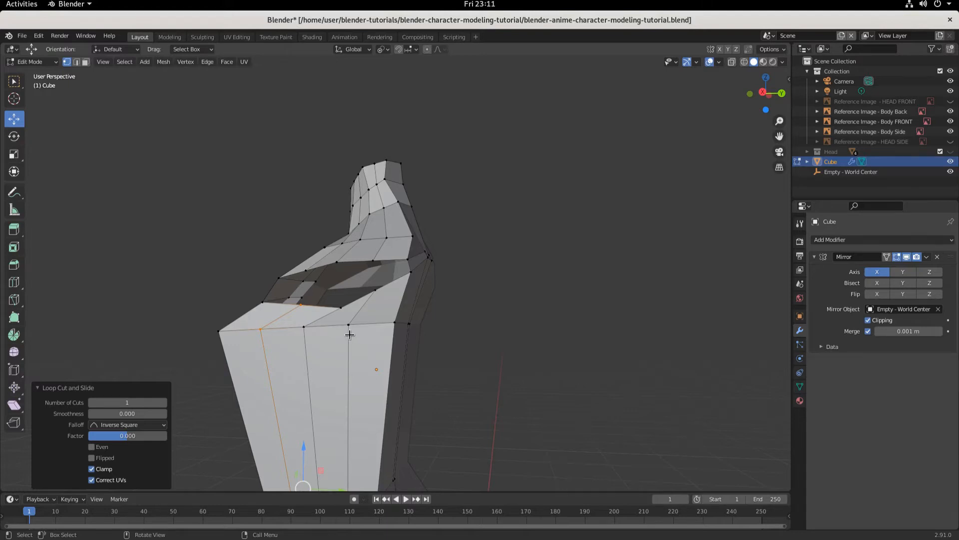
pyautogui.moveTo(349, 332); pyautogui.dragTo(376, 304, button='middle')
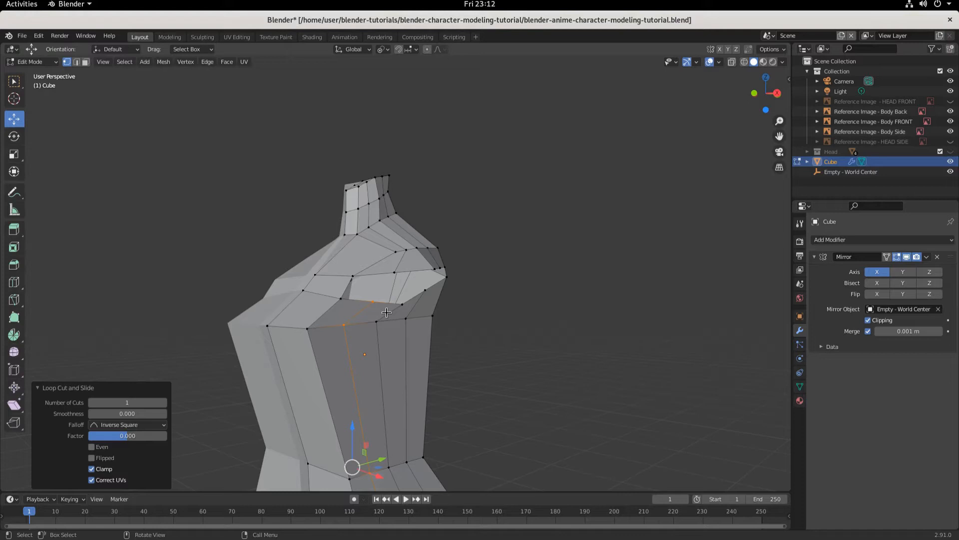
pyautogui.click(553, 147)
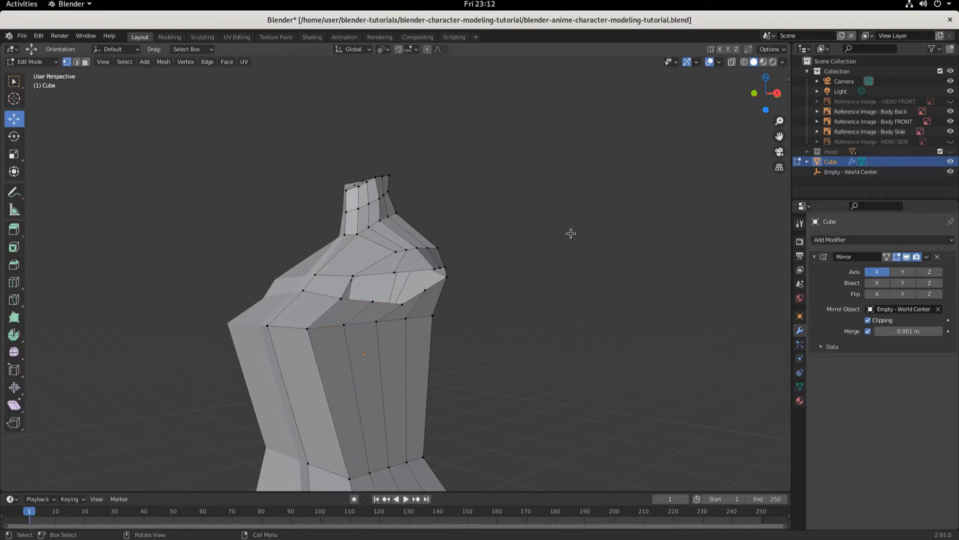
pyautogui.keyDown('alt'); pyautogui.click(401, 303); pyautogui.keyUp('alt')
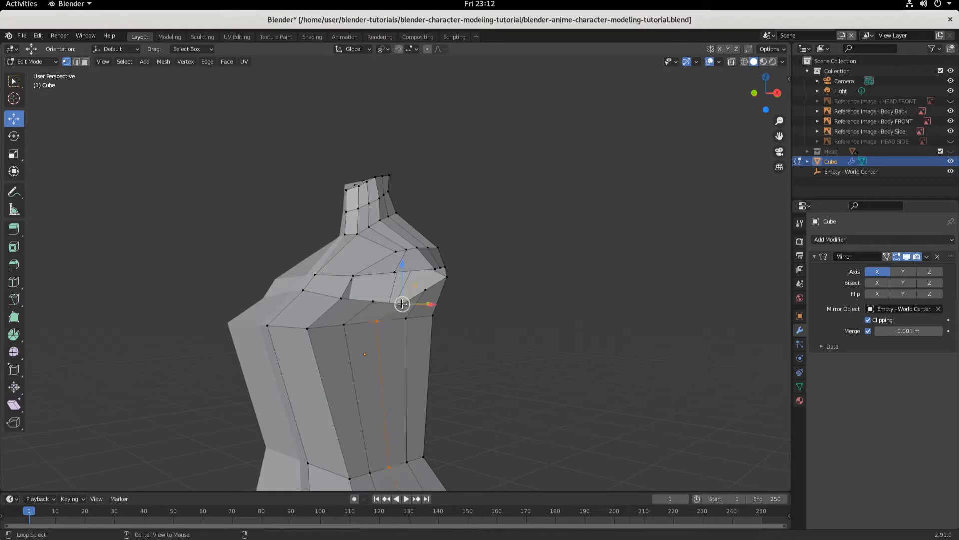
pyautogui.keyDown('alt'); pyautogui.click(373, 301); pyautogui.keyUp('alt')
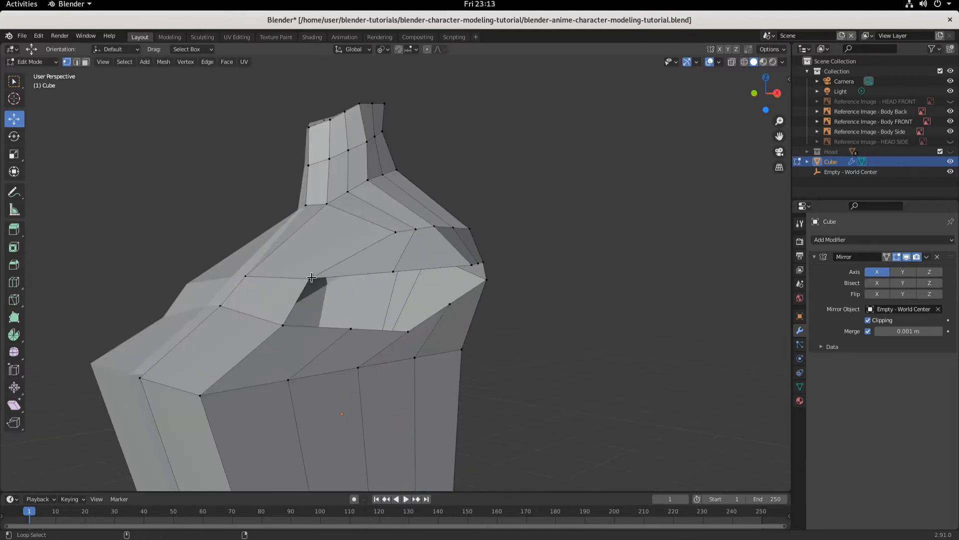
pyautogui.keyDown('alt'); pyautogui.click(312, 277); pyautogui.keyUp('alt')
pyautogui.keyDown('alt'); pyautogui.click(283, 325); pyautogui.keyUp('alt')
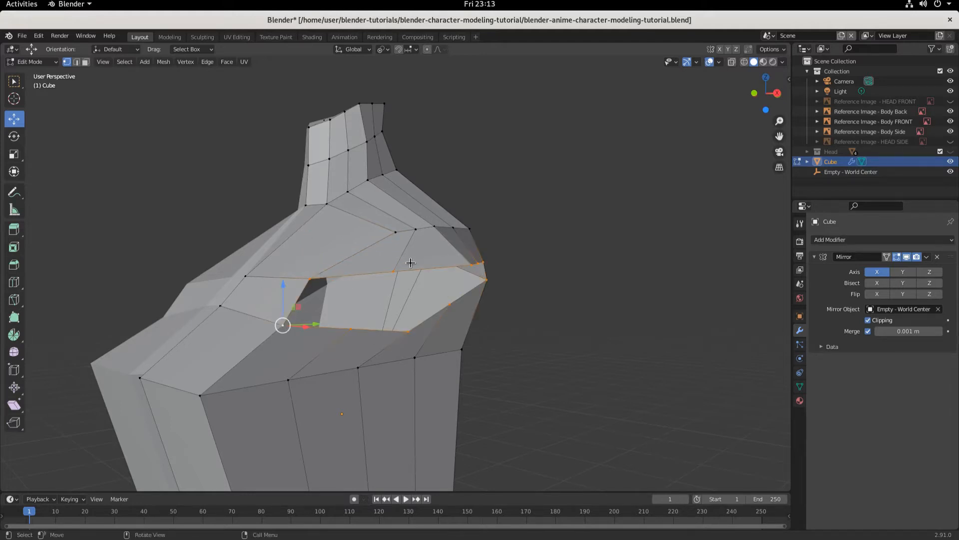
pyautogui.moveTo(411, 262); pyautogui.dragTo(286, 247, button='middle')
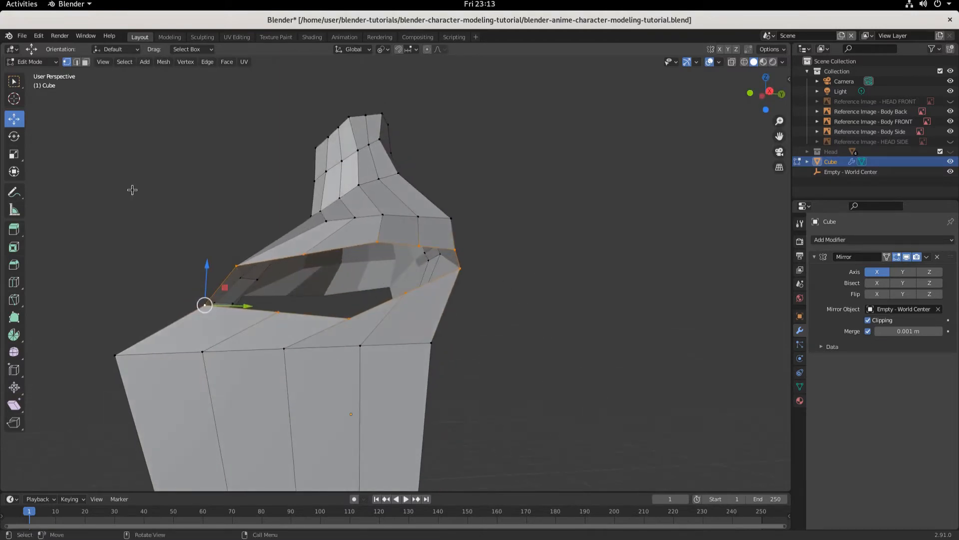
# Step: Search the add-ons in the preferences for "loop" to check whether LoopTools is enabled
pyautogui.click(39, 38)
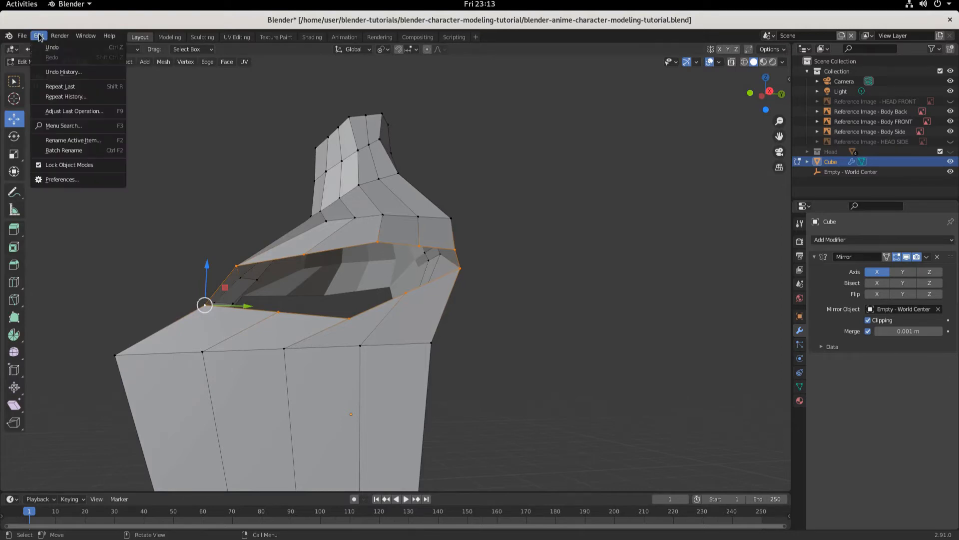
pyautogui.click(75, 180)
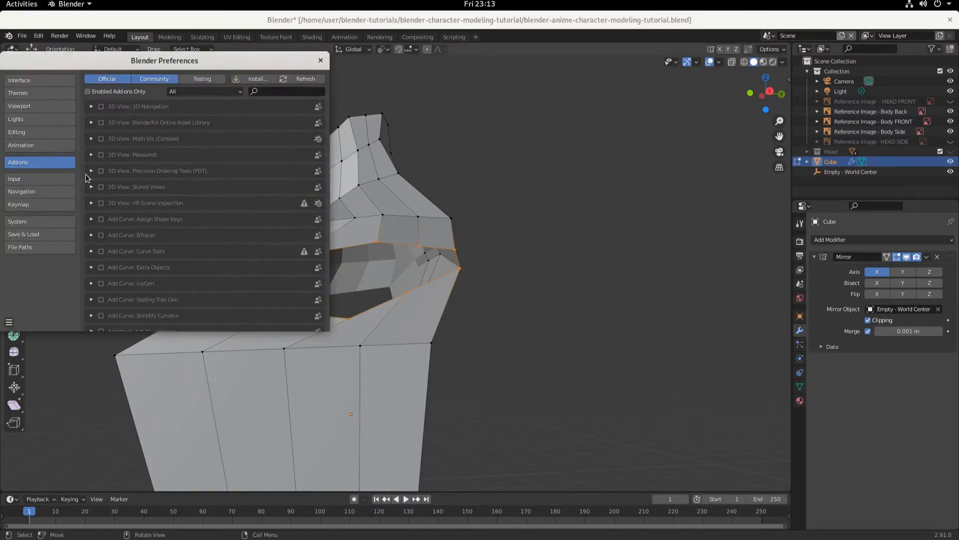
pyautogui.click(266, 91)
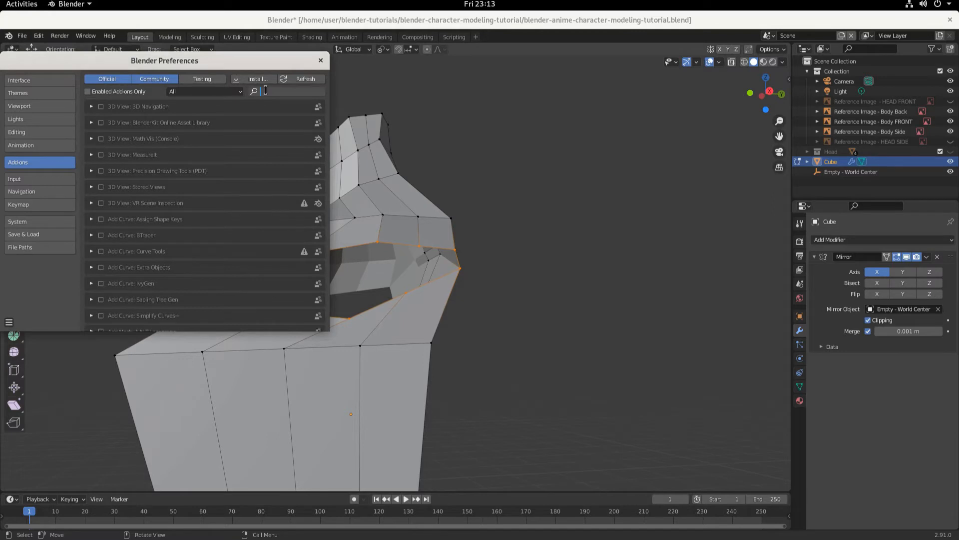
pyautogui.write('l')
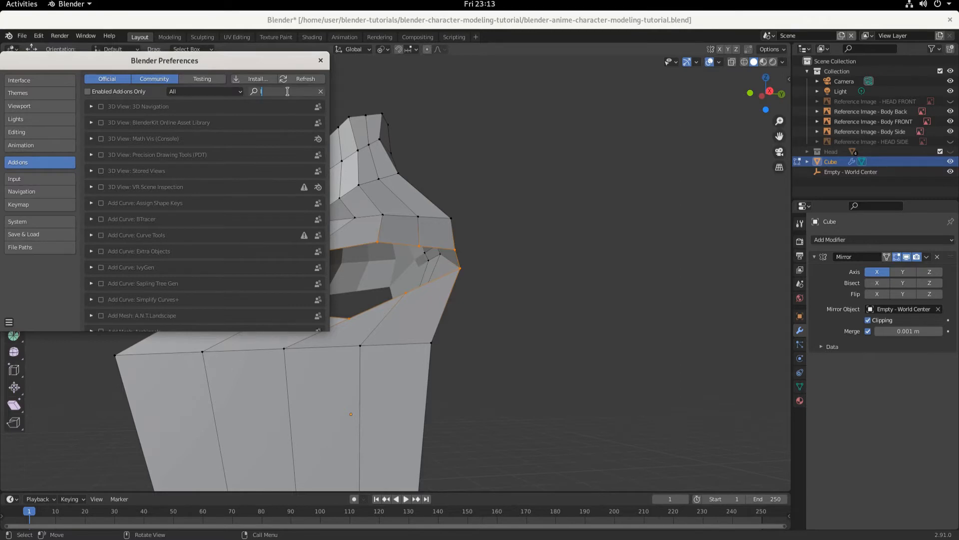
pyautogui.write('loo')
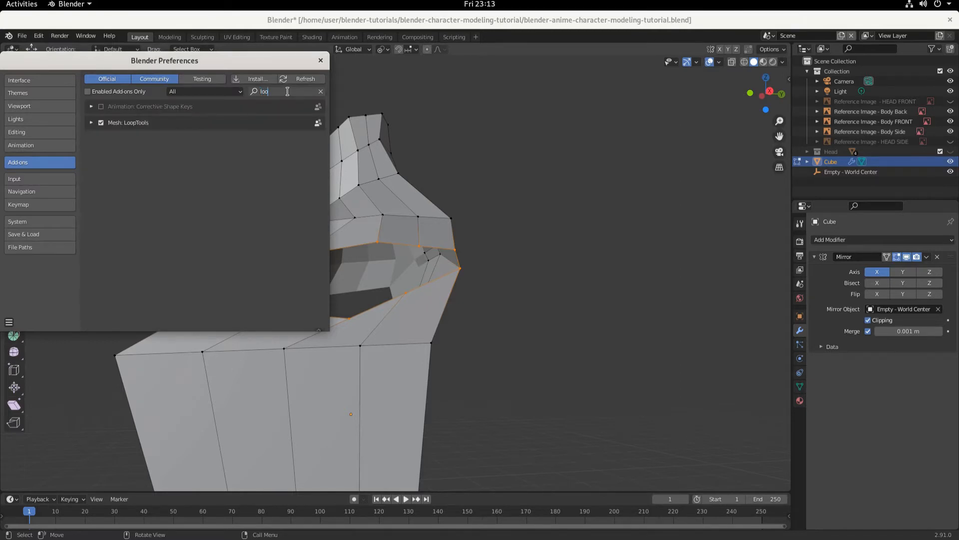
pyautogui.write('p')
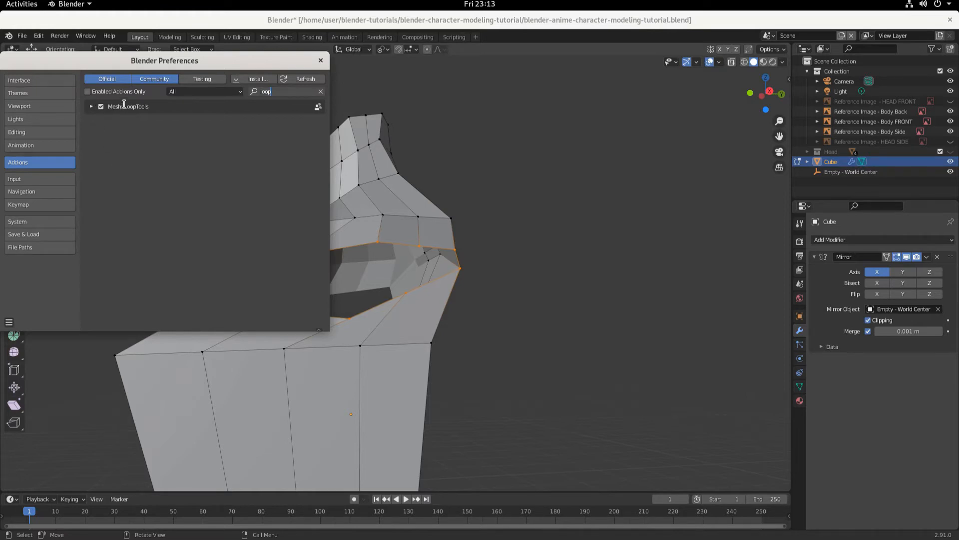
pyautogui.click(320, 61)
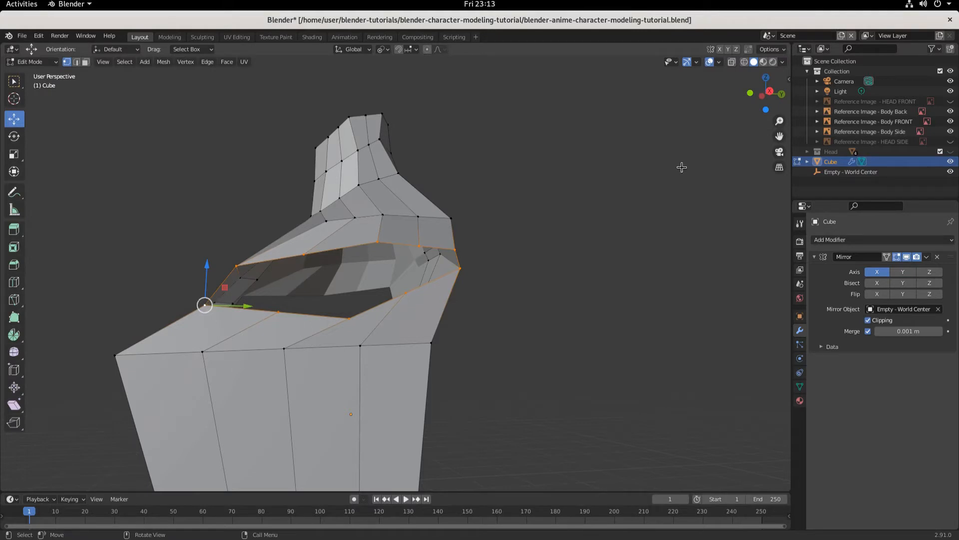
# Step: Reshape the selected arm opening loop into a flat, regular circle with LoopTools Circle, using the Best fit method
pyautogui.press('n')
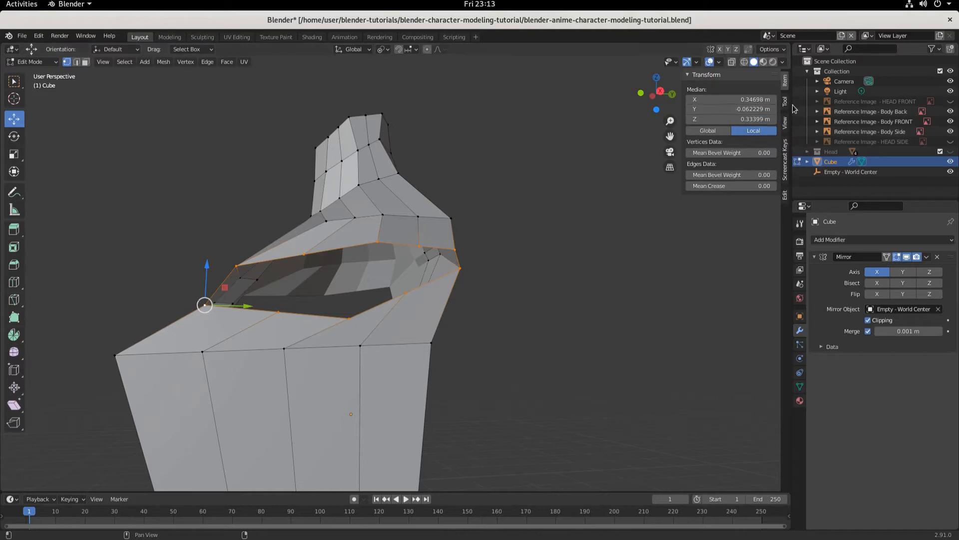
pyautogui.click(784, 197)
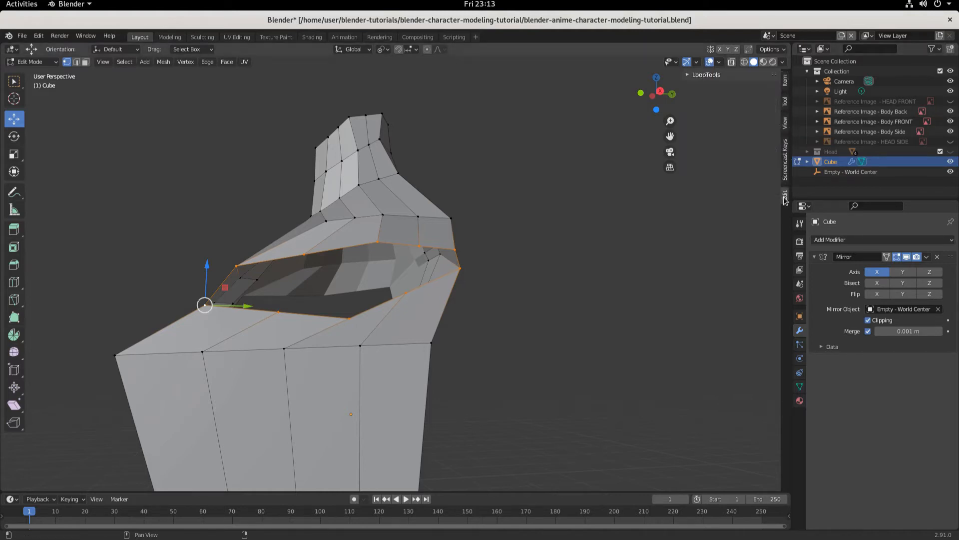
pyautogui.click(688, 75)
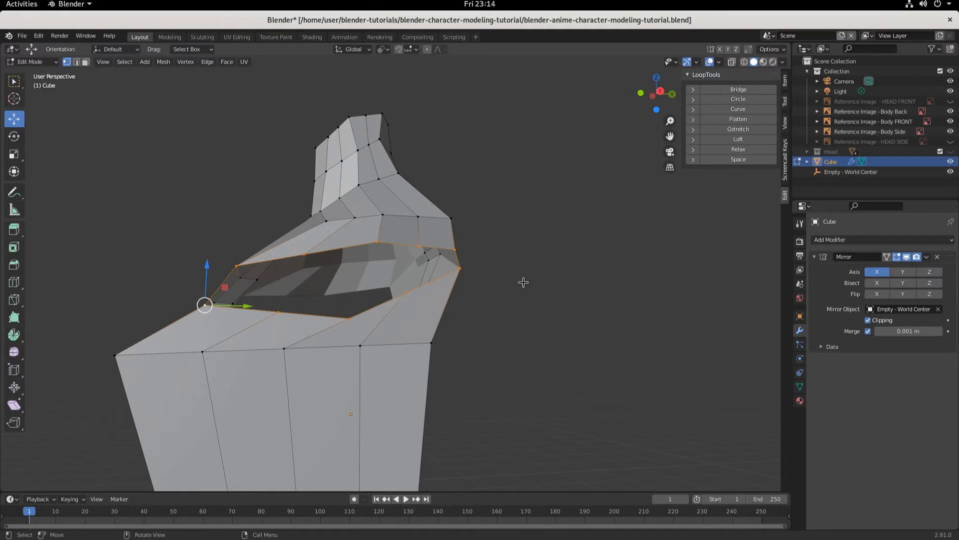
pyautogui.click(739, 99)
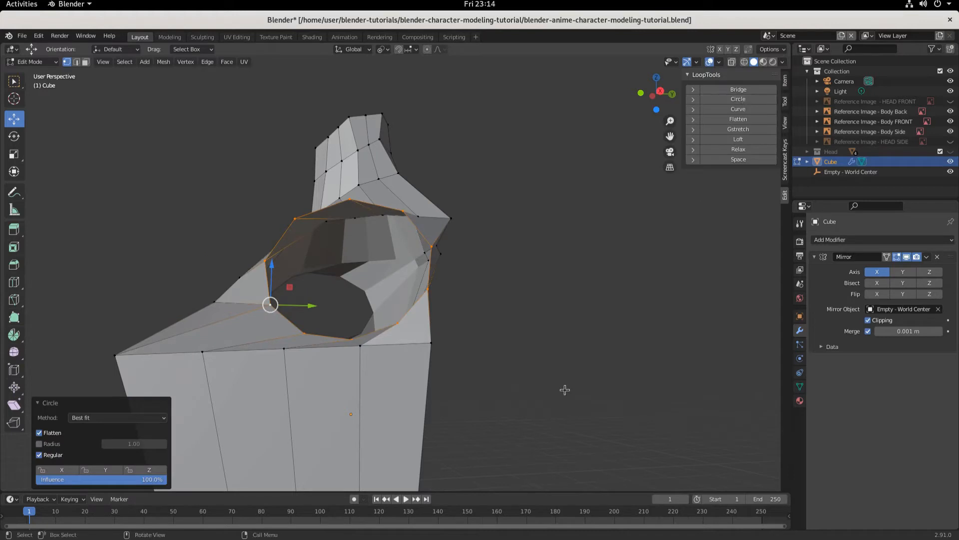
pyautogui.moveTo(565, 389); pyautogui.dragTo(546, 358, button='middle')
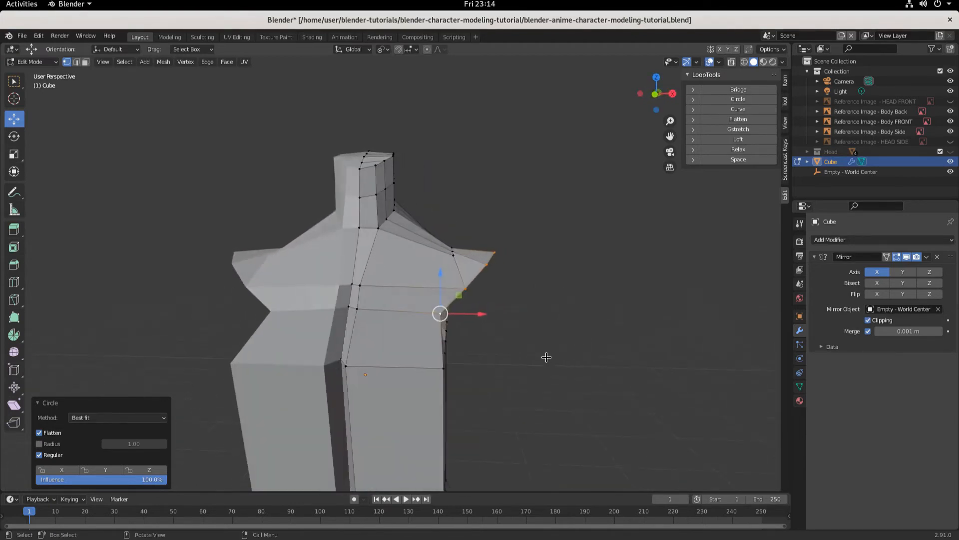
pyautogui.moveTo(422, 309); pyautogui.dragTo(461, 355, button='middle')
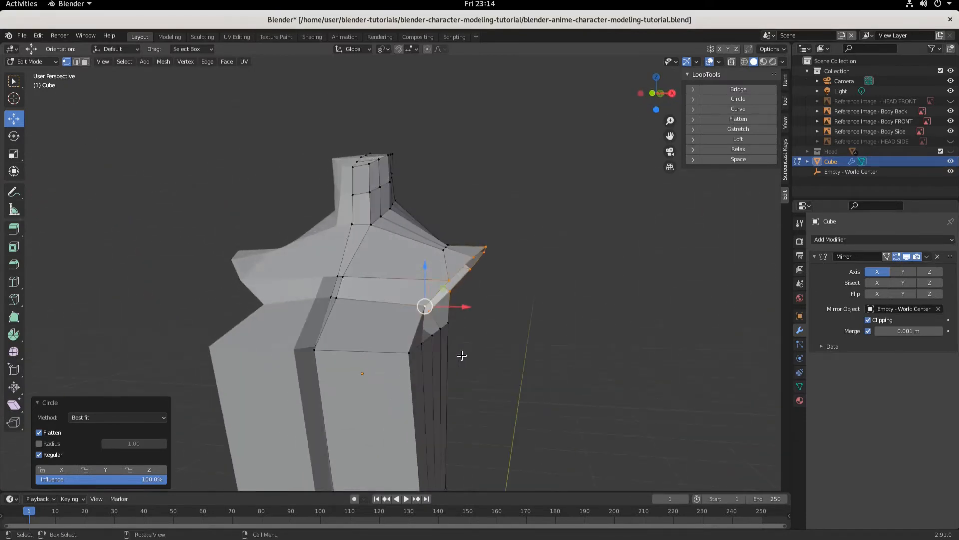
pyautogui.press('KP_1')
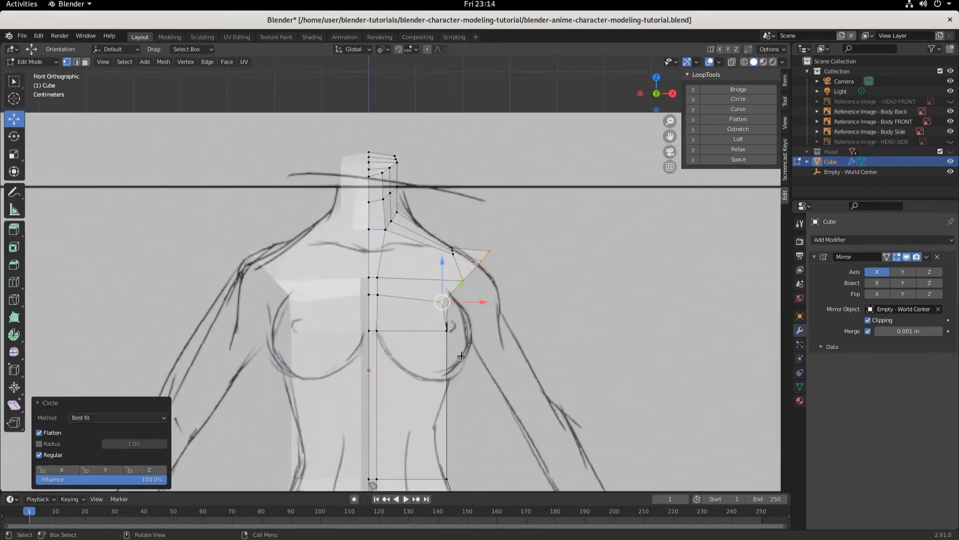
pyautogui.press('KP_3')
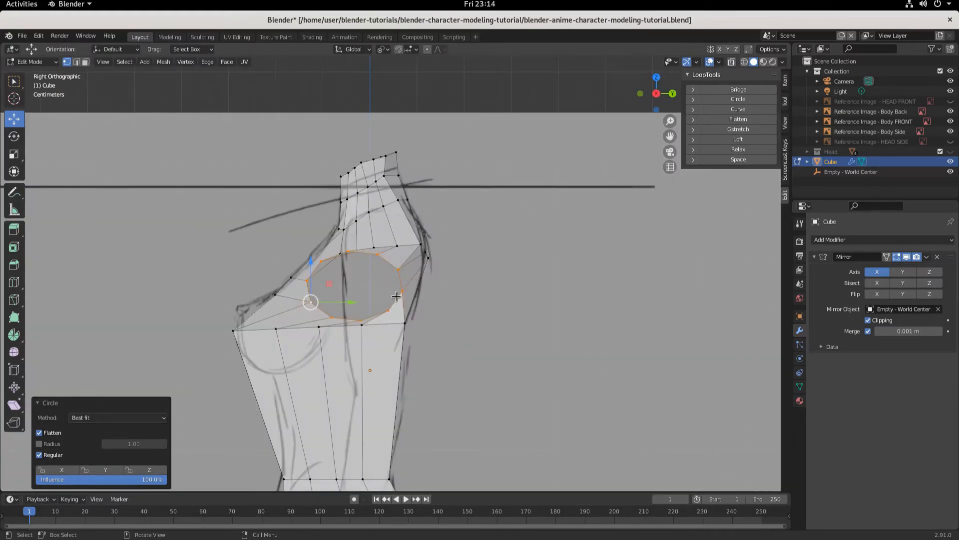
# Step: Check the rounded arm opening from the back and side, and collapse the LoopTools section
pyautogui.moveTo(395, 297); pyautogui.dragTo(539, 237, button='middle')
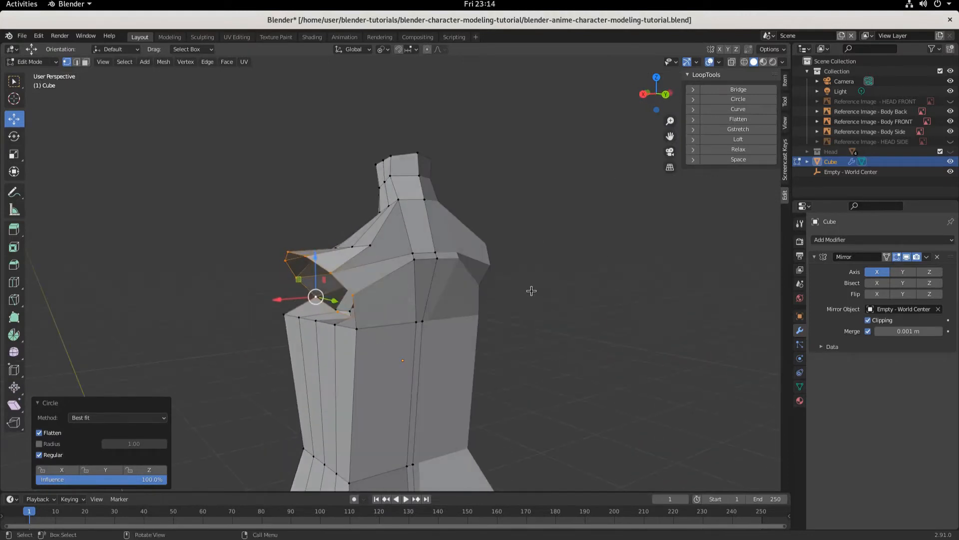
pyautogui.moveTo(532, 291); pyautogui.dragTo(603, 292, button='middle')
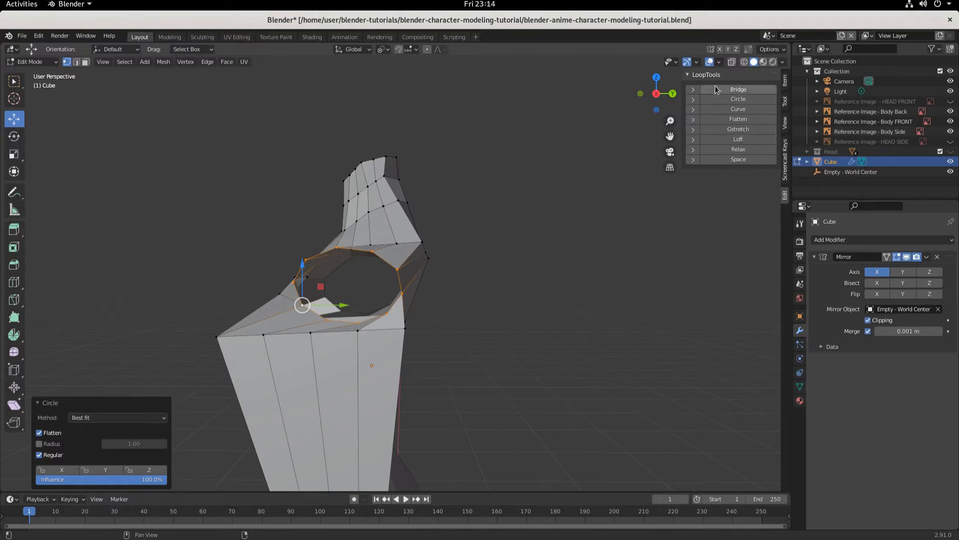
pyautogui.click(693, 76)
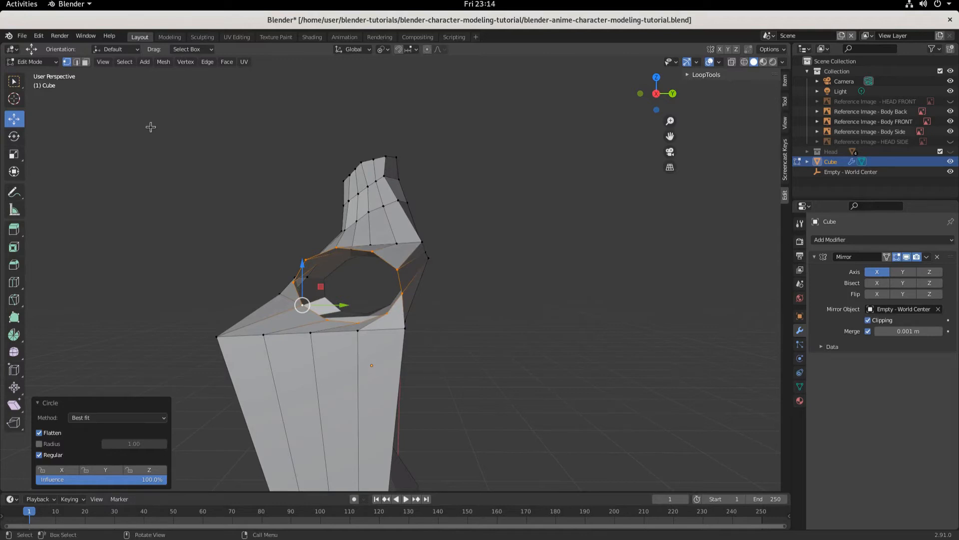
# Step: Clear the selection and reselect the boundary edge loop around the arm opening, seen against the front reference
pyautogui.hotkey('alt', 'a')
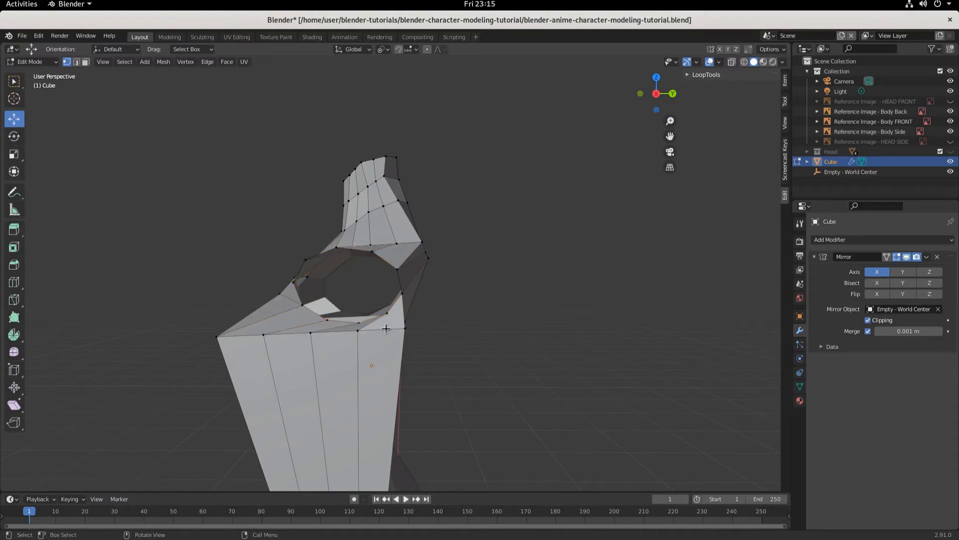
pyautogui.moveTo(385, 387); pyautogui.dragTo(414, 349, button='middle')
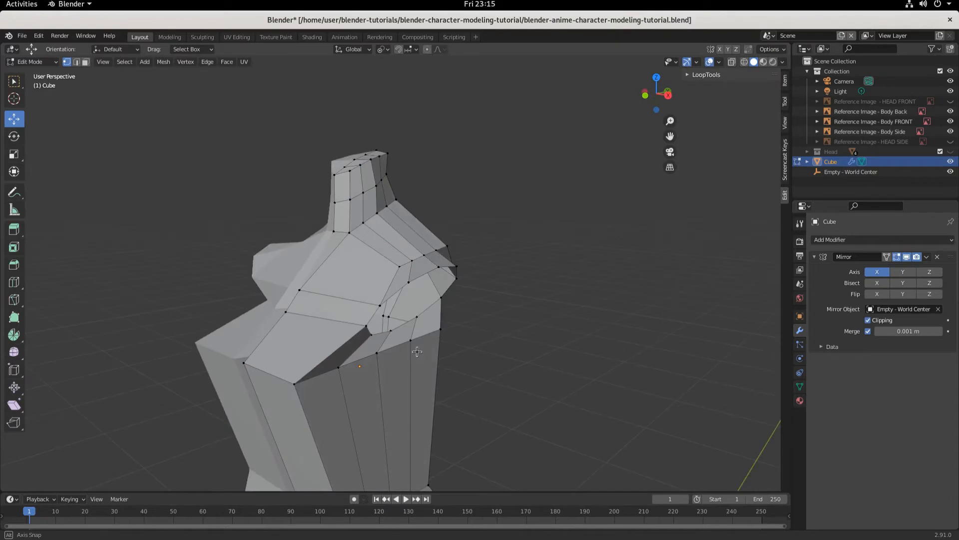
pyautogui.keyDown('alt'); pyautogui.click(391, 328); pyautogui.keyUp('alt')
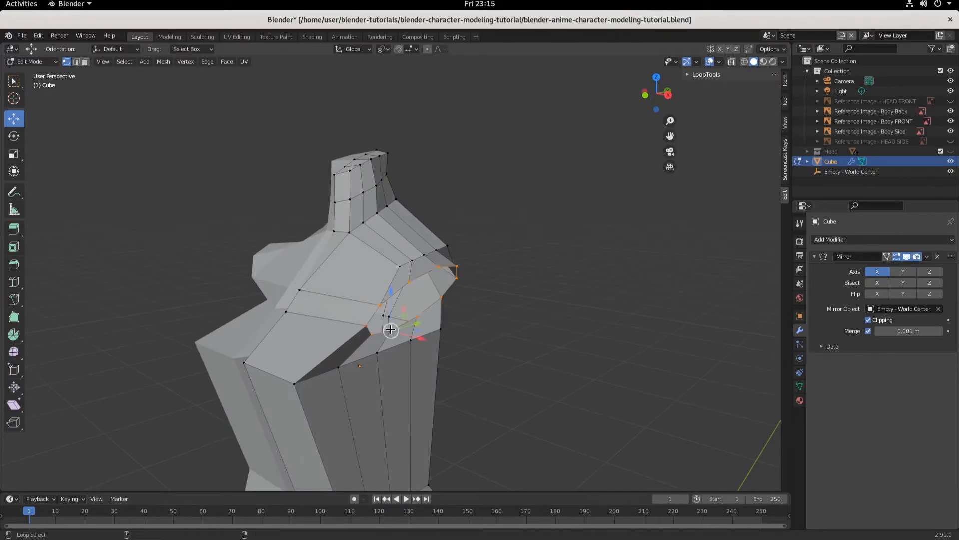
pyautogui.press('KP_1')
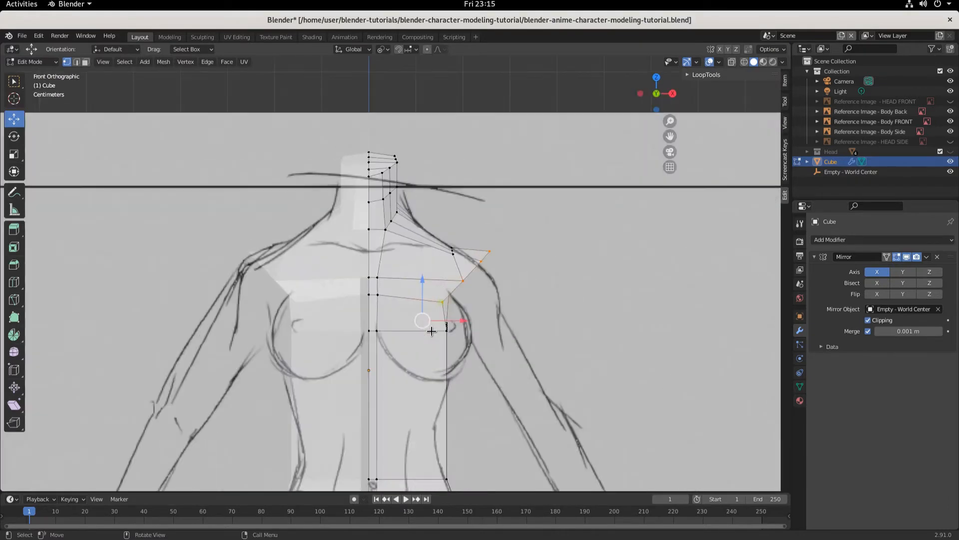
pyautogui.press('e')
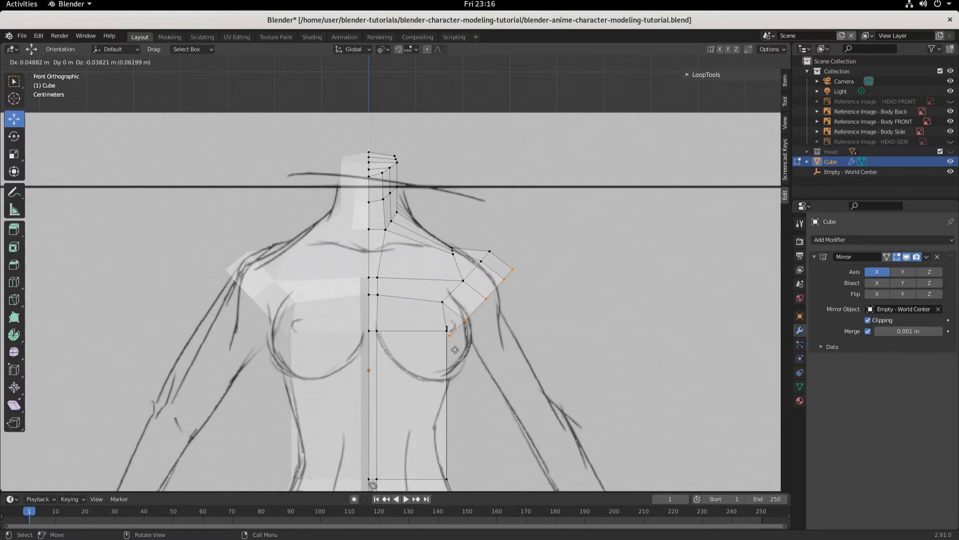
pyautogui.press('Escape')
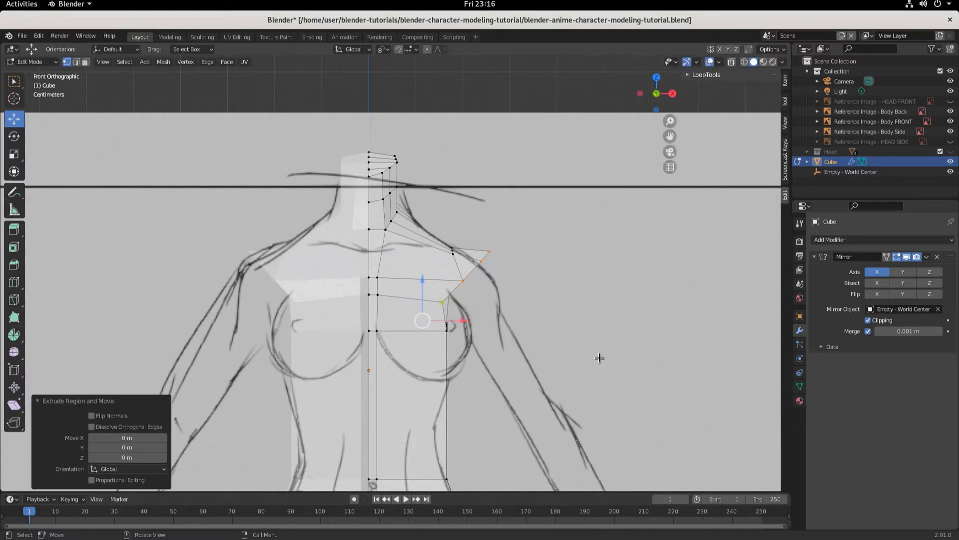
pyautogui.press('s')
pyautogui.click(561, 358)
pyautogui.moveTo(561, 358); pyautogui.dragTo(490, 358, button='middle')
pyautogui.hotkey('ctrl', 'z')
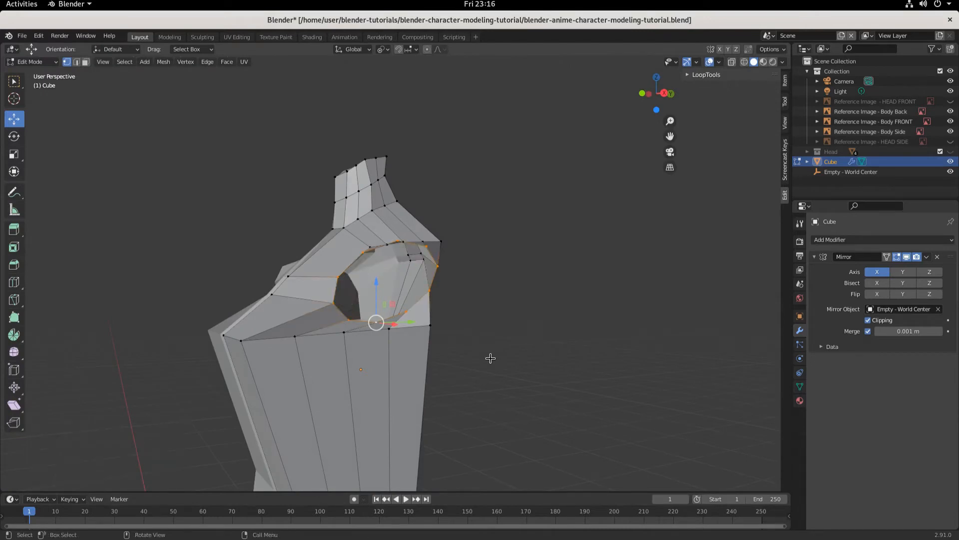
# Step: Scale the arm opening's edge loop down to about 0.835 and shift it along the X axis
pyautogui.press('s')
pyautogui.click(467, 355)
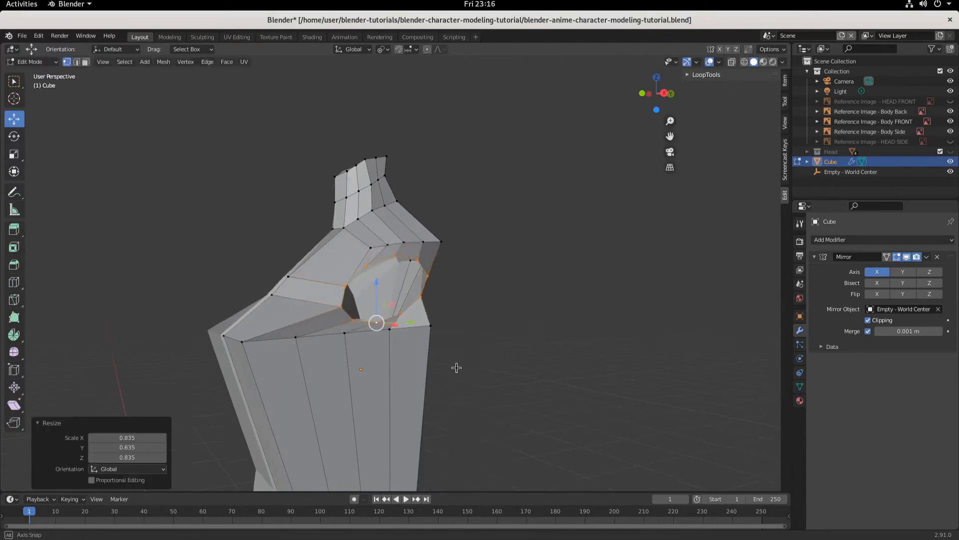
pyautogui.moveTo(456, 368); pyautogui.dragTo(477, 341, button='middle')
pyautogui.press('g')
pyautogui.press('x')
pyautogui.click(465, 327)
# Step: Adjust the armpit vertices on the arm opening's lower edge along X, finishing with a move of about 0.014 m
pyautogui.click(378, 334)
pyautogui.moveTo(459, 329); pyautogui.dragTo(482, 331)
pyautogui.moveTo(481, 331); pyautogui.dragTo(451, 339, button='middle')
pyautogui.moveTo(461, 325); pyautogui.dragTo(481, 328)
pyautogui.moveTo(458, 351); pyautogui.dragTo(490, 322, button='middle')
pyautogui.moveTo(480, 315); pyautogui.dragTo(468, 331)
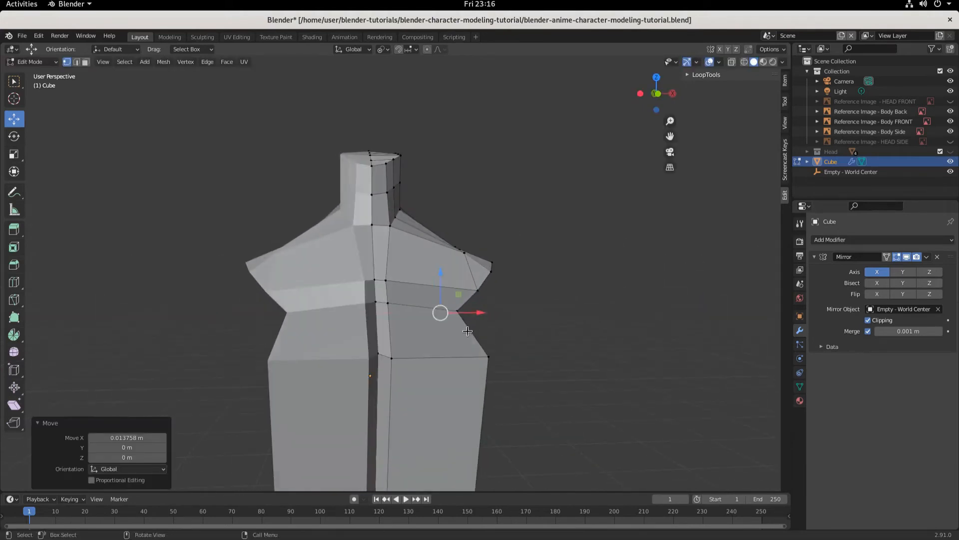
# Step: Select the arm opening's edge loop and extrude it toward the arm, about 0.040 m in X and -0.027 m in Z
pyautogui.moveTo(468, 331); pyautogui.dragTo(388, 329, button='middle')
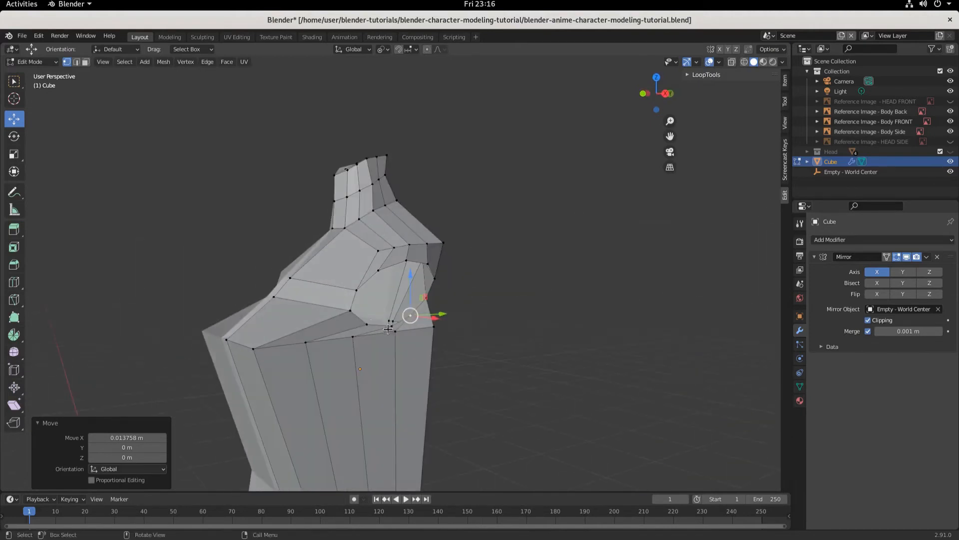
pyautogui.keyDown('alt'); pyautogui.click(350, 309); pyautogui.keyUp('alt')
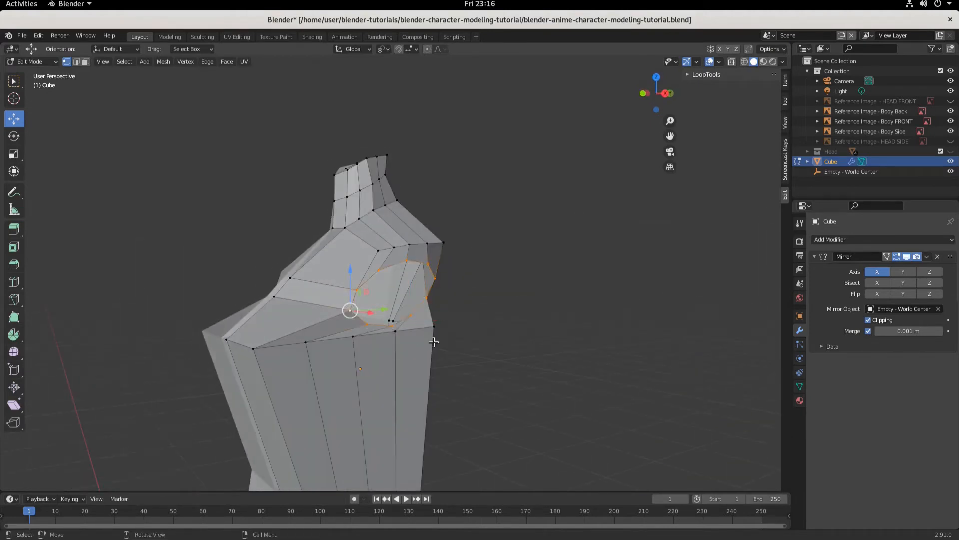
pyautogui.press('KP_1')
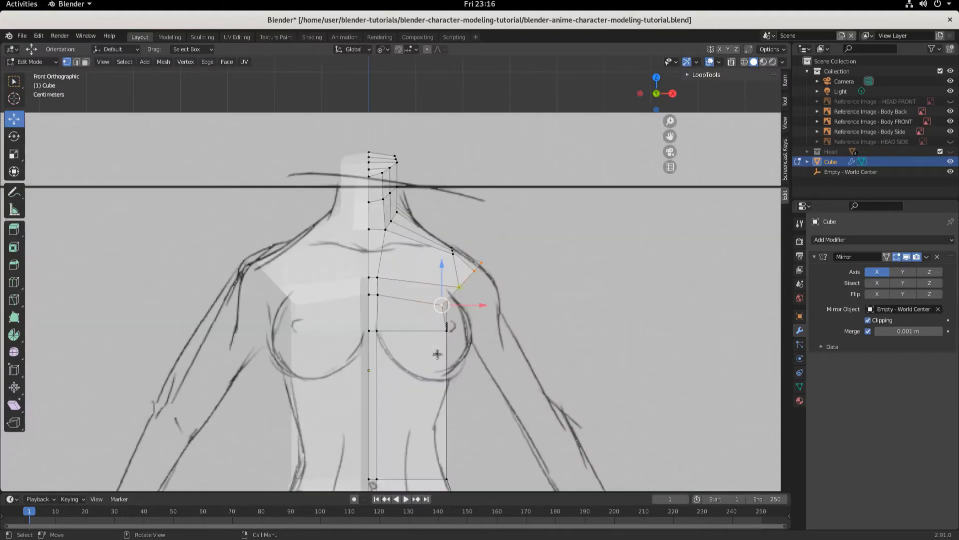
pyautogui.press('e')
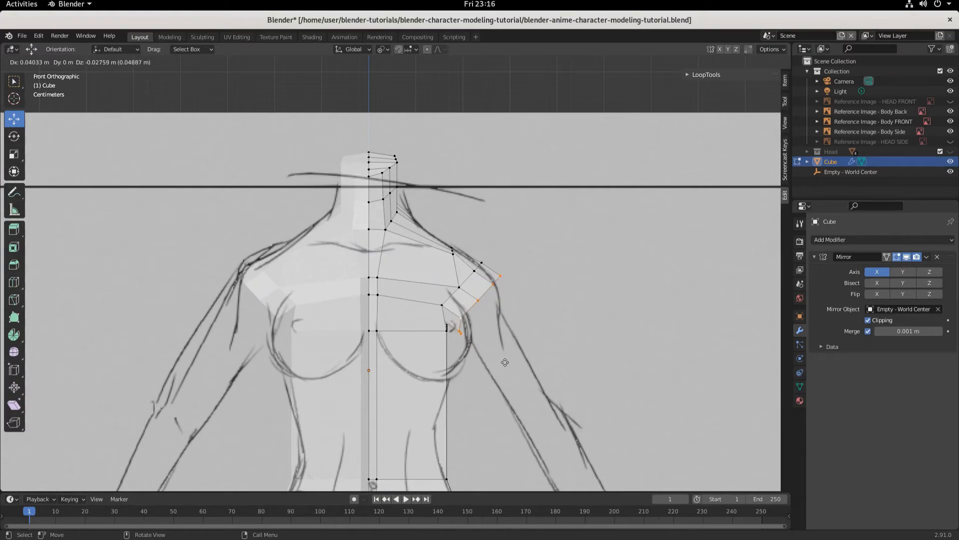
pyautogui.click(505, 361)
# Step: Select the ring of newly extruded shoulder faces in face mode and separate it from the torso with Split Selection
pyautogui.press('3')
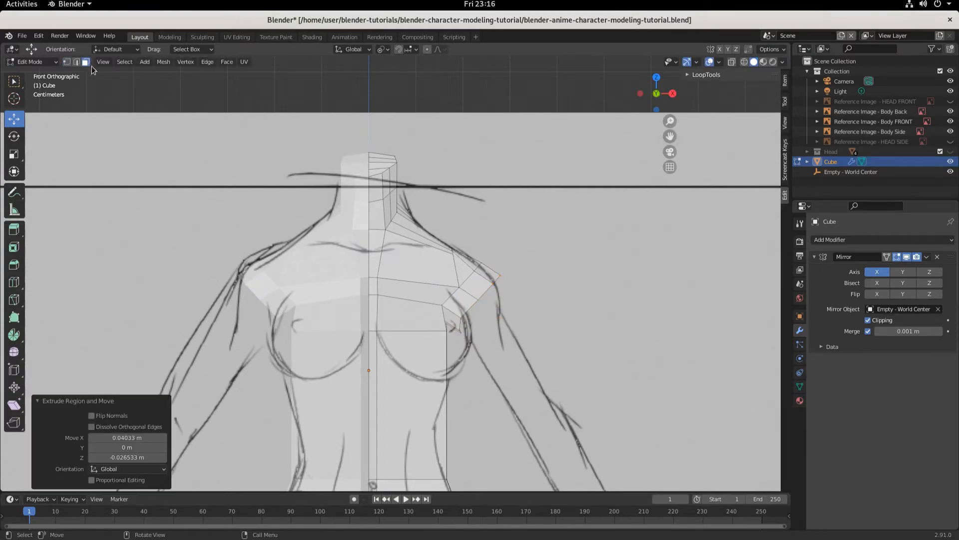
pyautogui.click(479, 283)
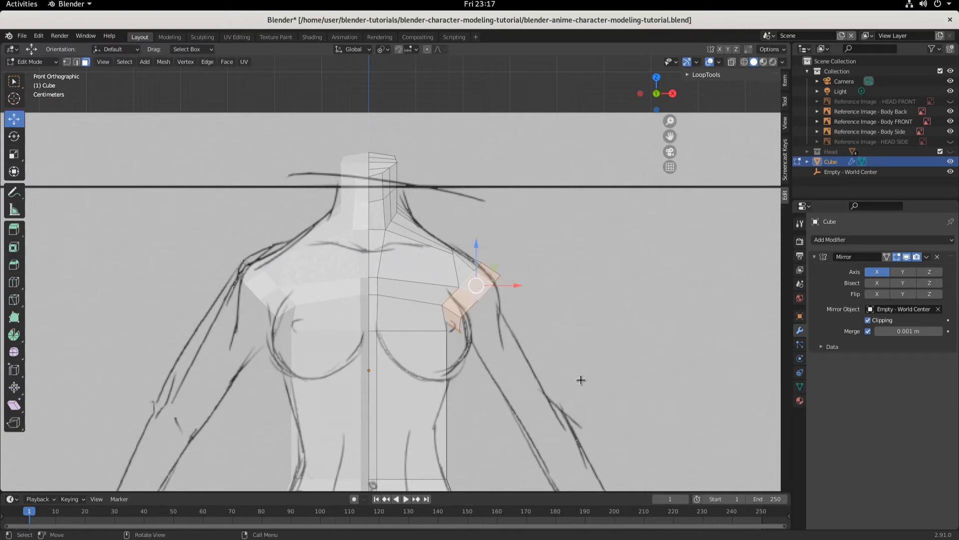
pyautogui.moveTo(581, 380)
pyautogui.mouseDown(button='middle')
pyautogui.moveTo(396, 385)
pyautogui.moveTo(563, 381)
pyautogui.mouseUp(button='middle')
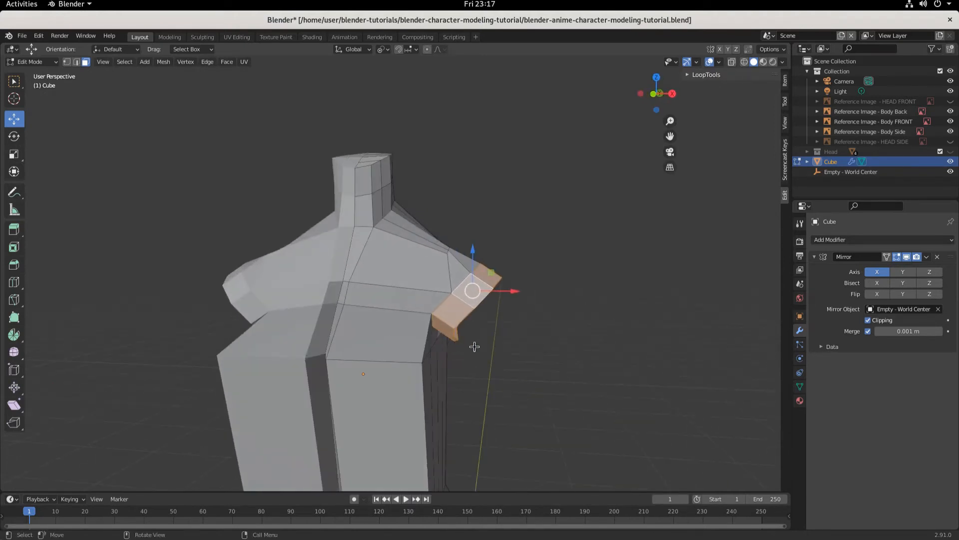
pyautogui.press('KP_1')
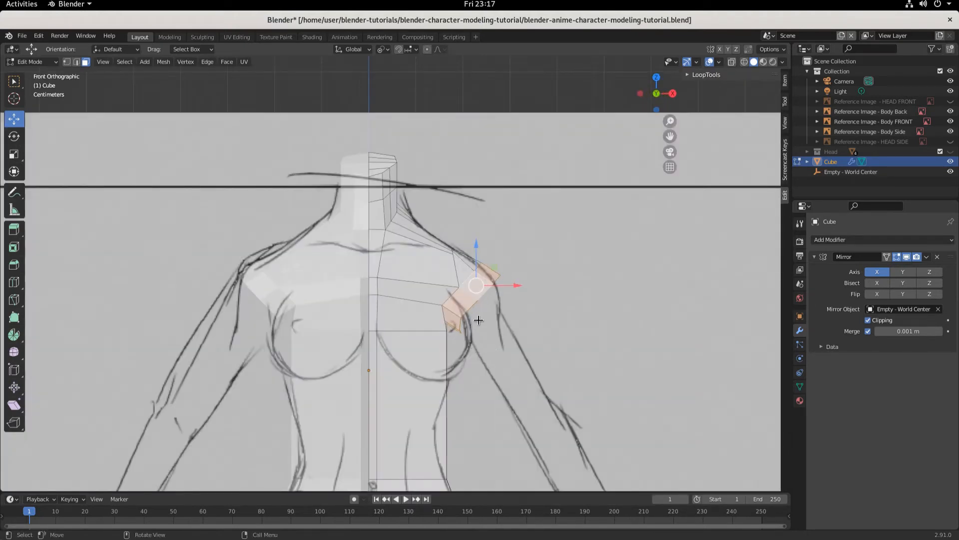
pyautogui.scroll(-5, 492, 340)
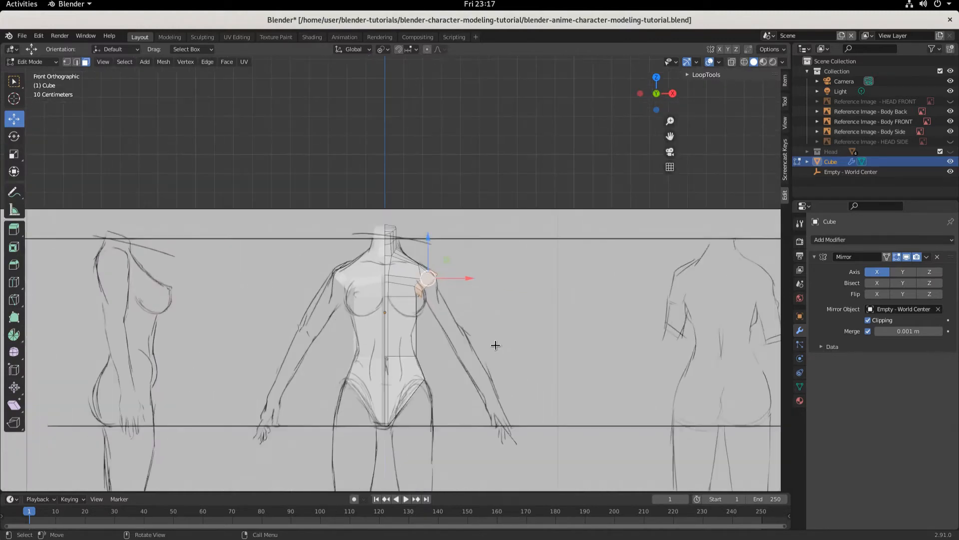
pyautogui.scroll(3, 447, 353)
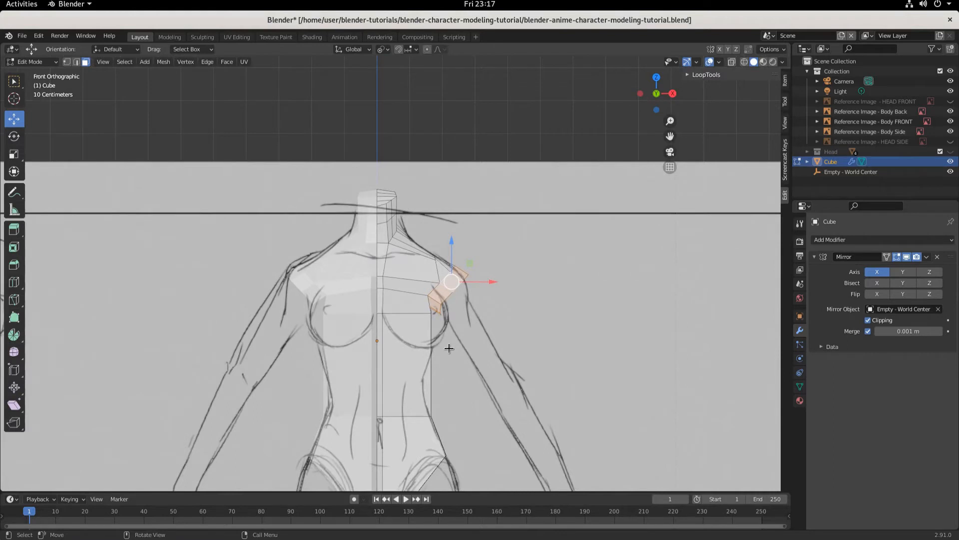
pyautogui.scroll(1, 458, 300)
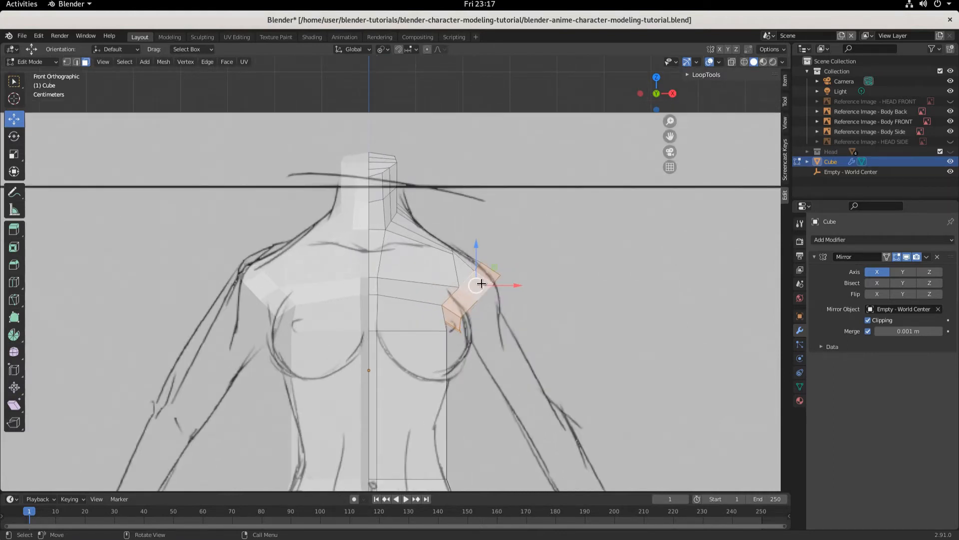
pyautogui.click(163, 61)
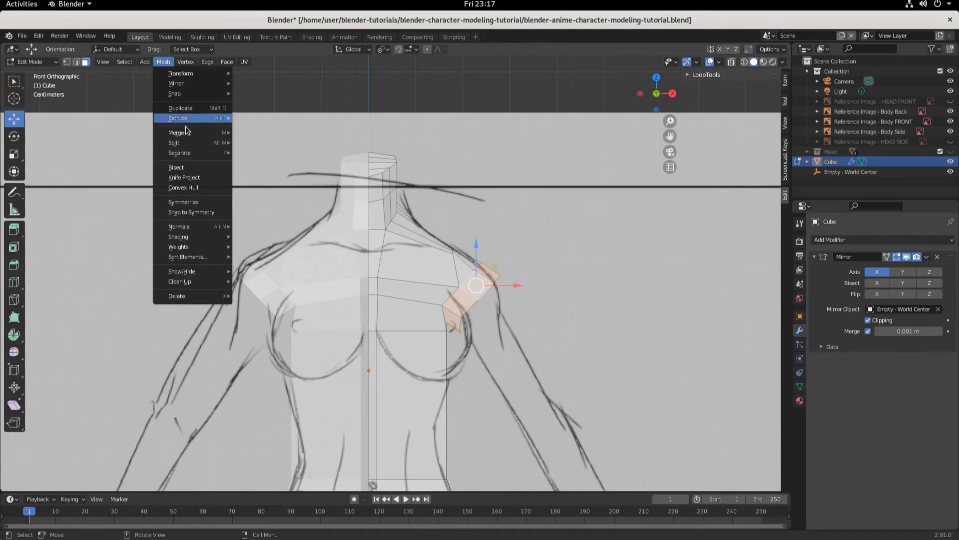
pyautogui.moveTo(191, 148)
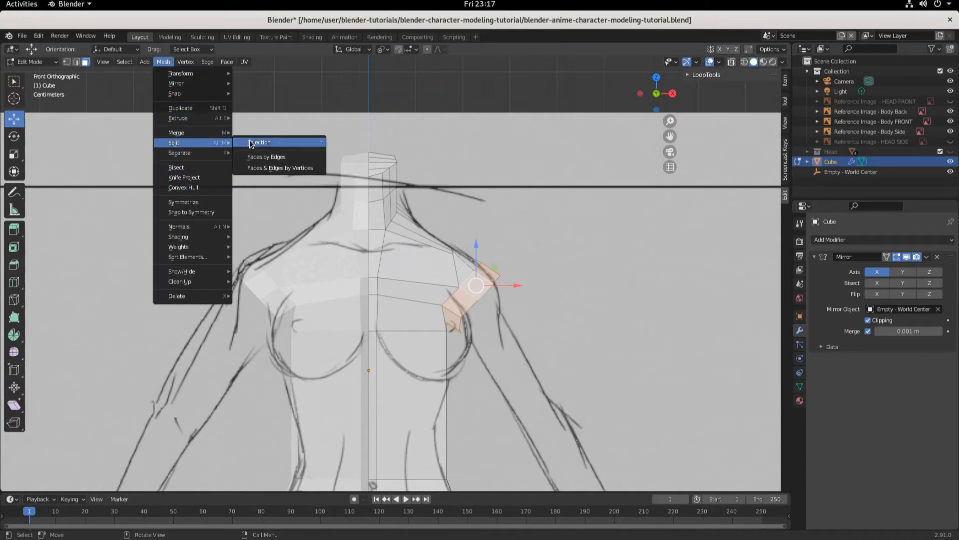
pyautogui.click(251, 143)
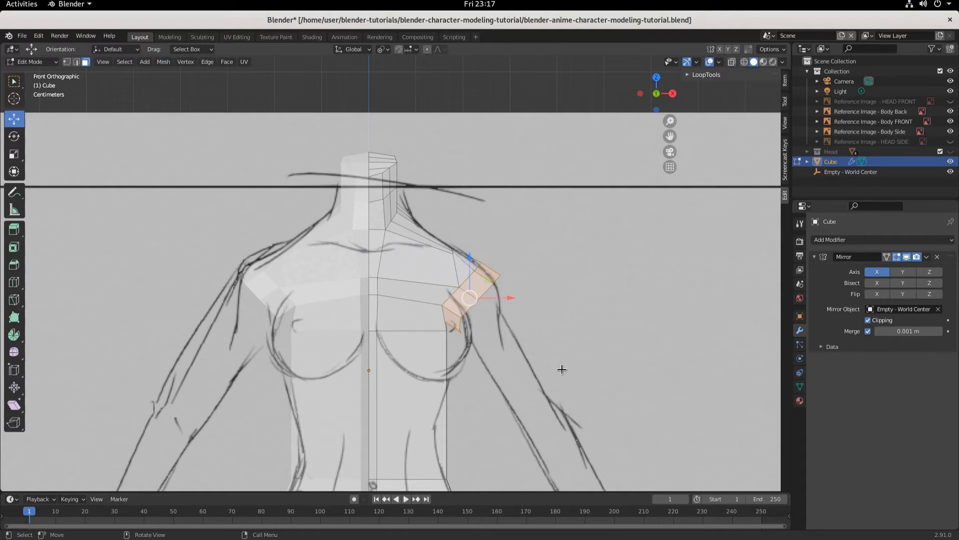
# Step: Move the split ring of shoulder faces outward along X, leaving a gap between it and the torso
pyautogui.press('g')
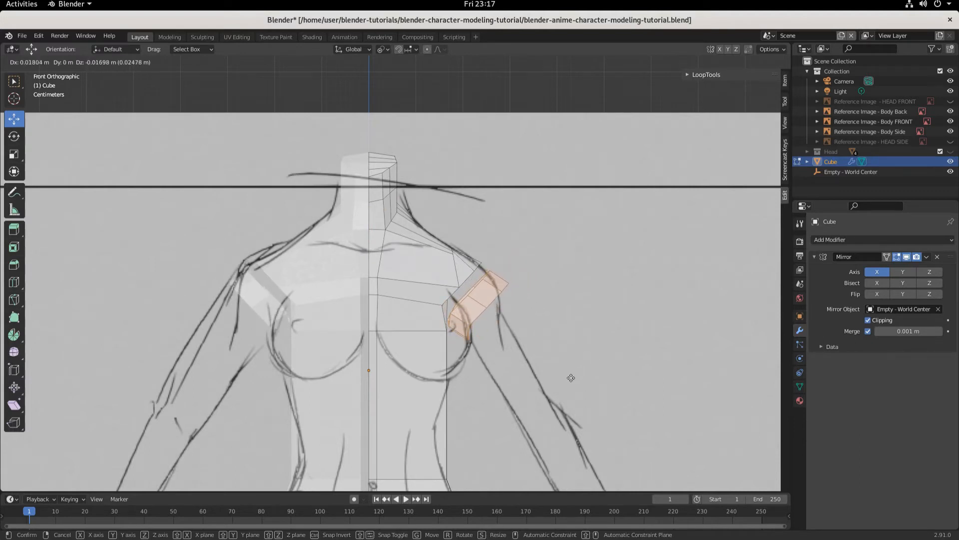
pyautogui.click(572, 371)
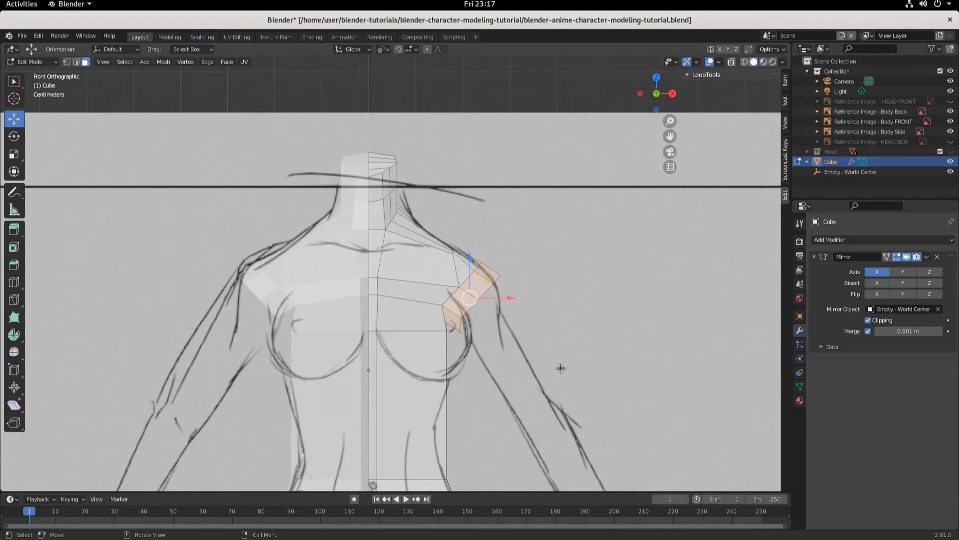
pyautogui.press('e')
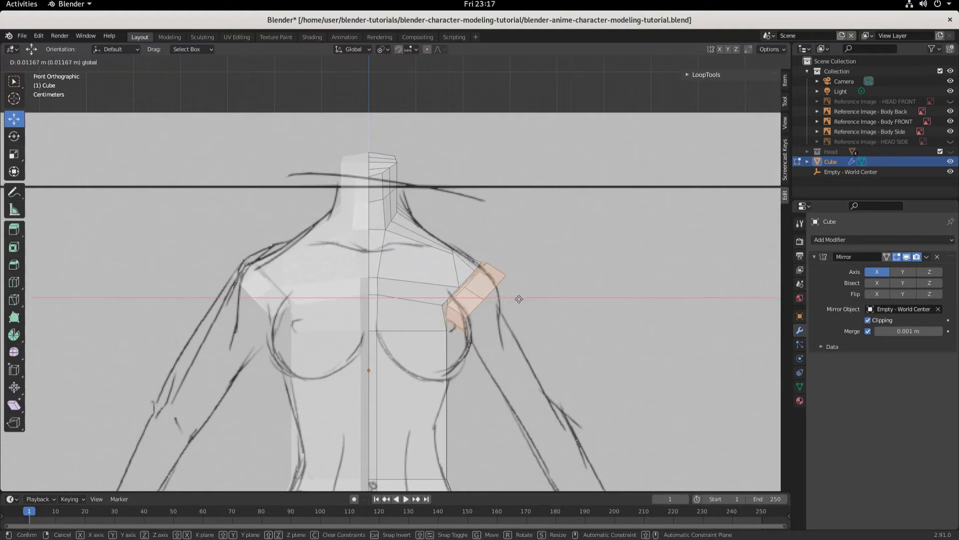
pyautogui.click(540, 313)
# Step: Clear the selection, pick an upper chest face and select all torso geometry linked to it
pyautogui.click(430, 266)
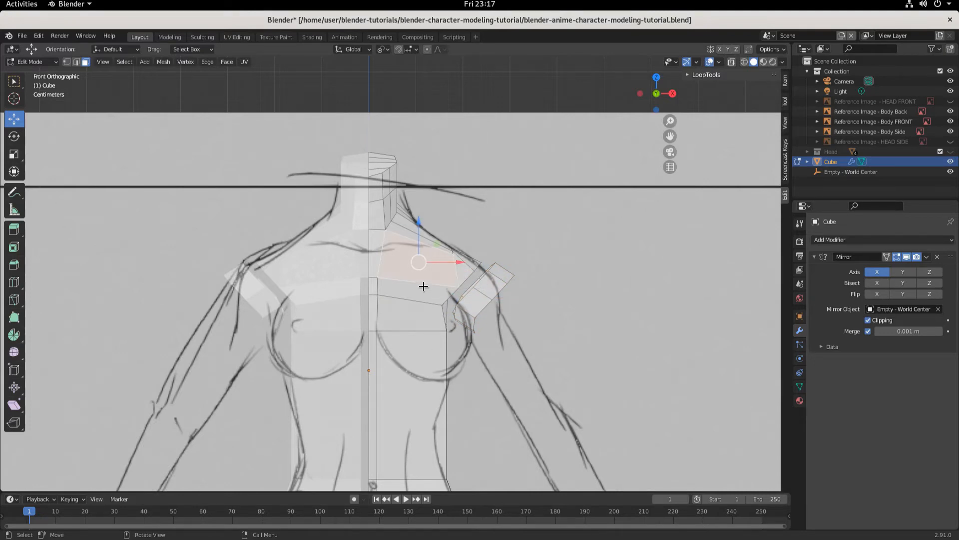
pyautogui.press('a')
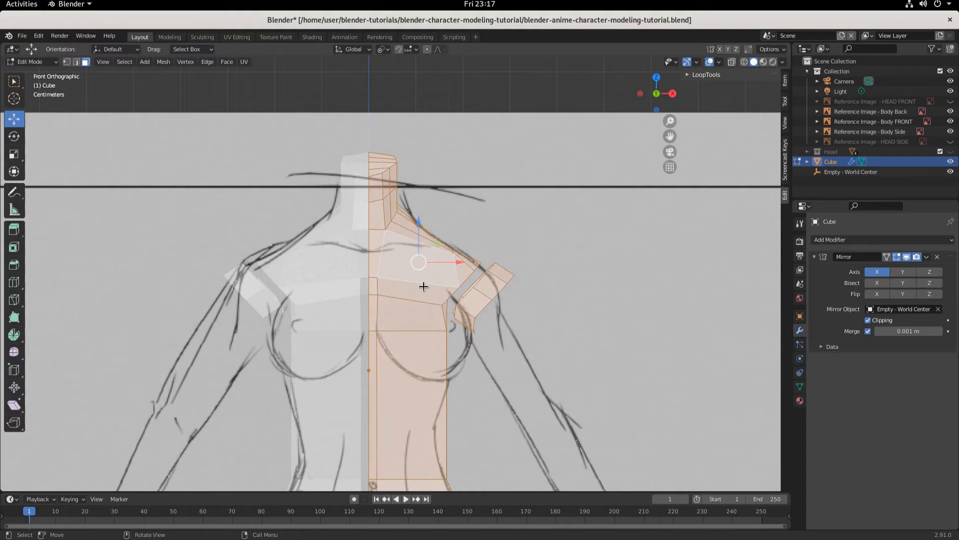
pyautogui.hotkey('alt', 'a')
pyautogui.click(398, 261)
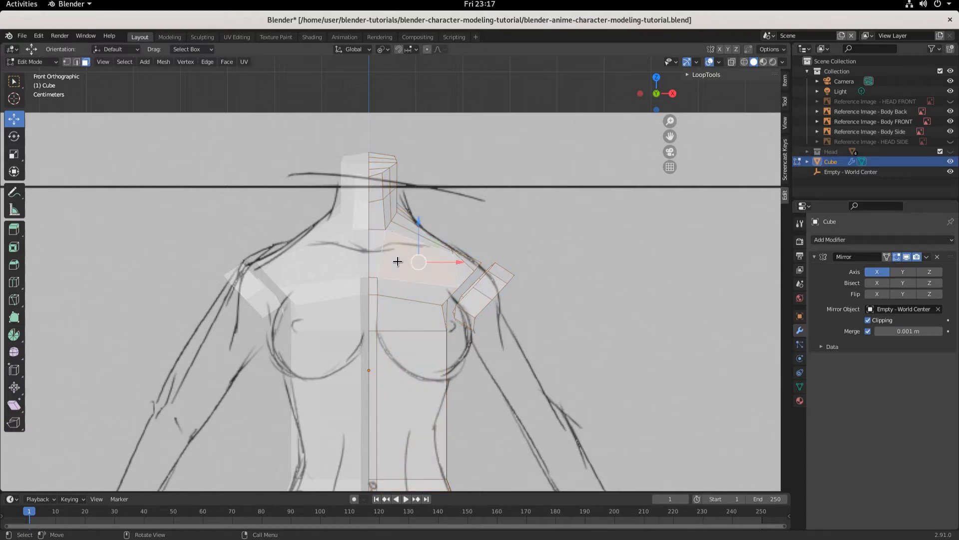
pyautogui.hotkey('ctrl', 'l')
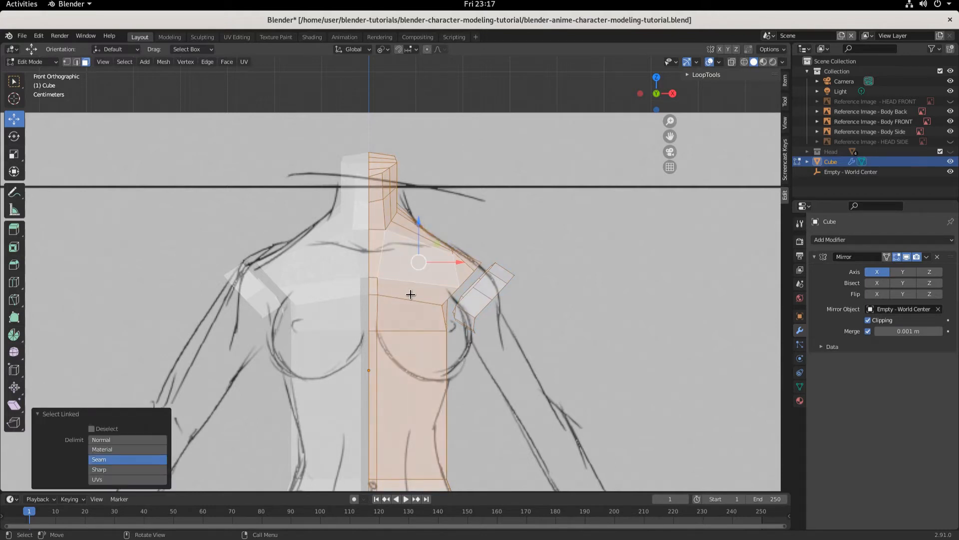
pyautogui.scroll(-1, 406, 294)
pyautogui.scroll(-2, 398, 323)
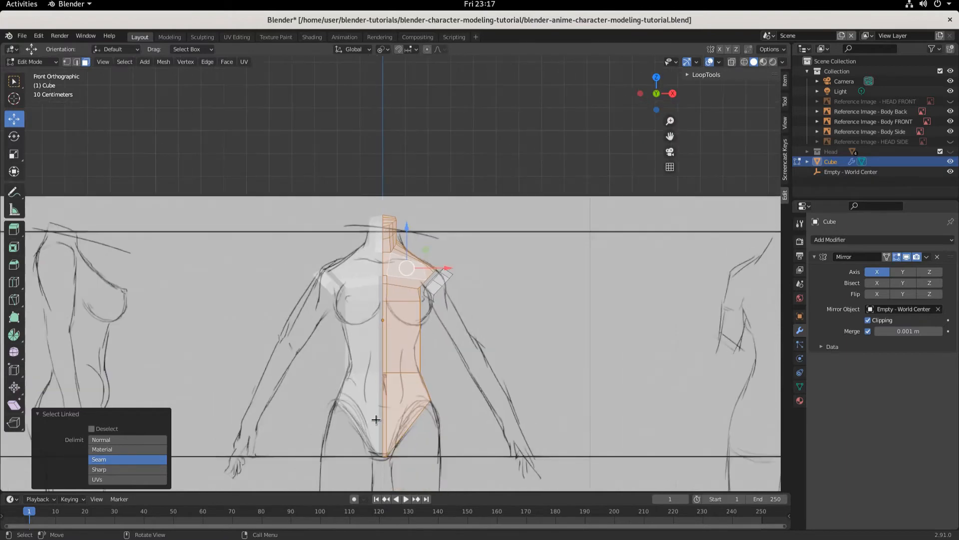
pyautogui.scroll(3, 394, 276)
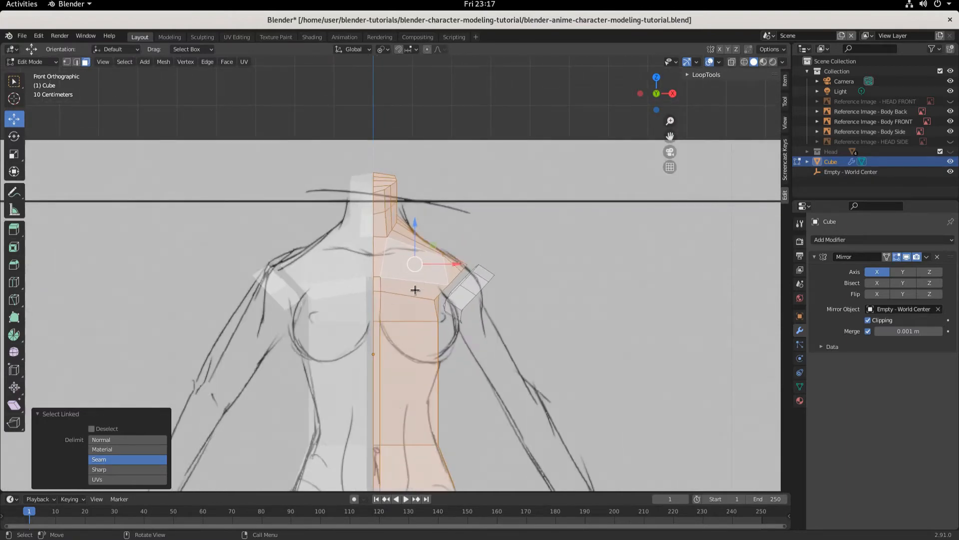
# Step: Hide the selected torso geometry so that only the split shoulder ring is shown
pyautogui.press('h')
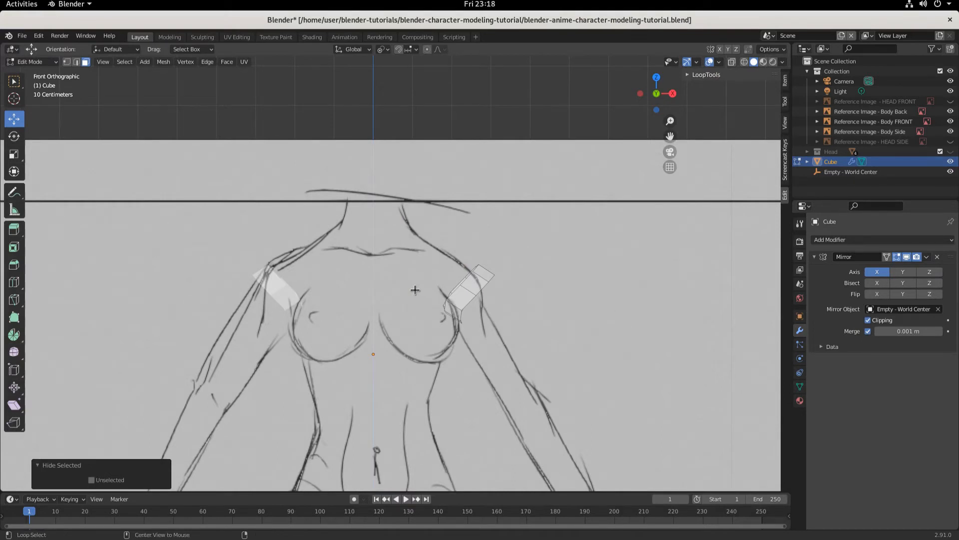
pyautogui.hotkey('alt', 'h')
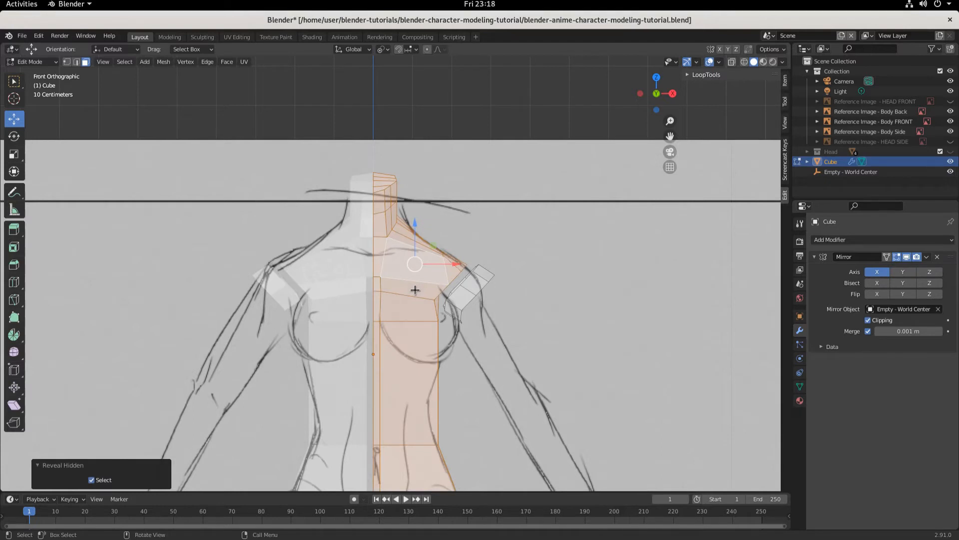
pyautogui.press('h')
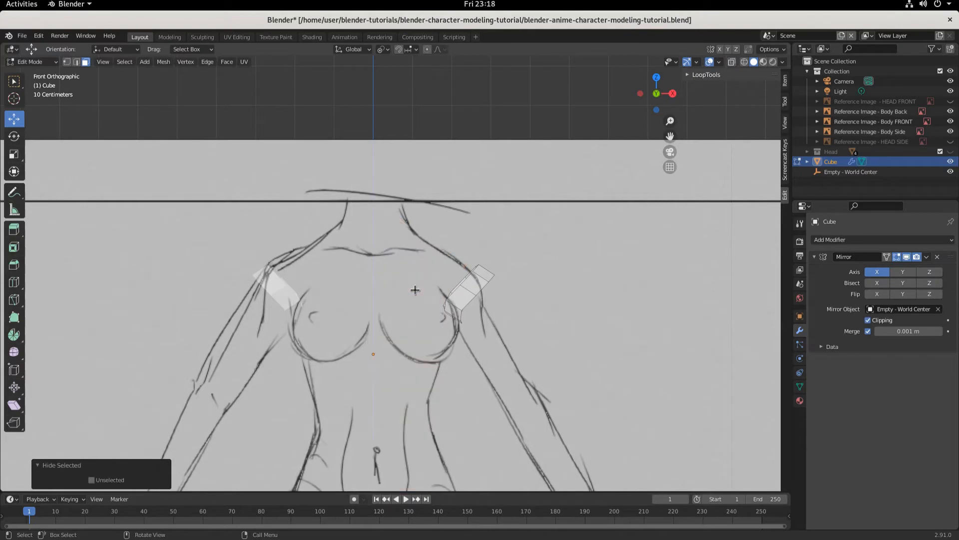
# Step: Turn on the Screencast Keys display, reveal the hidden torso geometry and hide it again
pyautogui.click(787, 170)
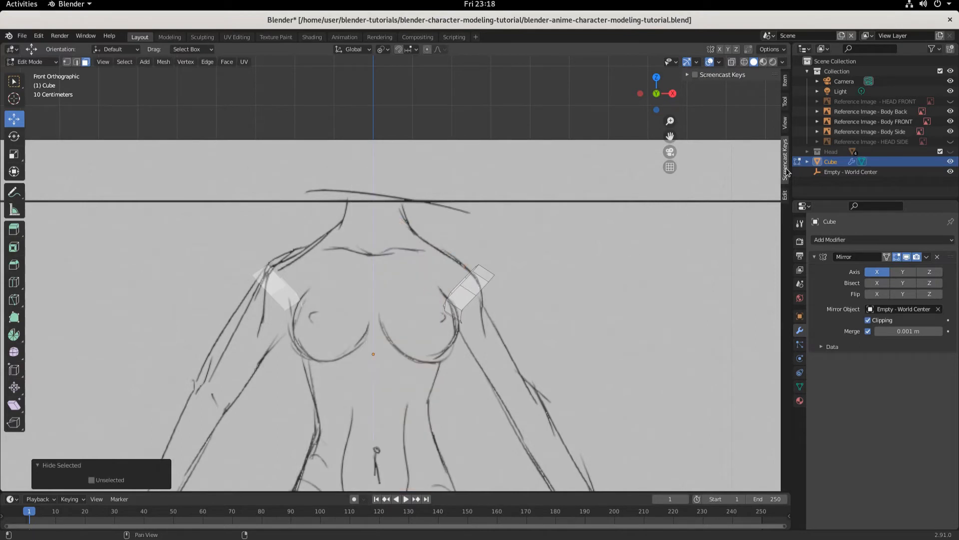
pyautogui.click(695, 75)
pyautogui.press('alt')
pyautogui.hotkey('alt', 'h')
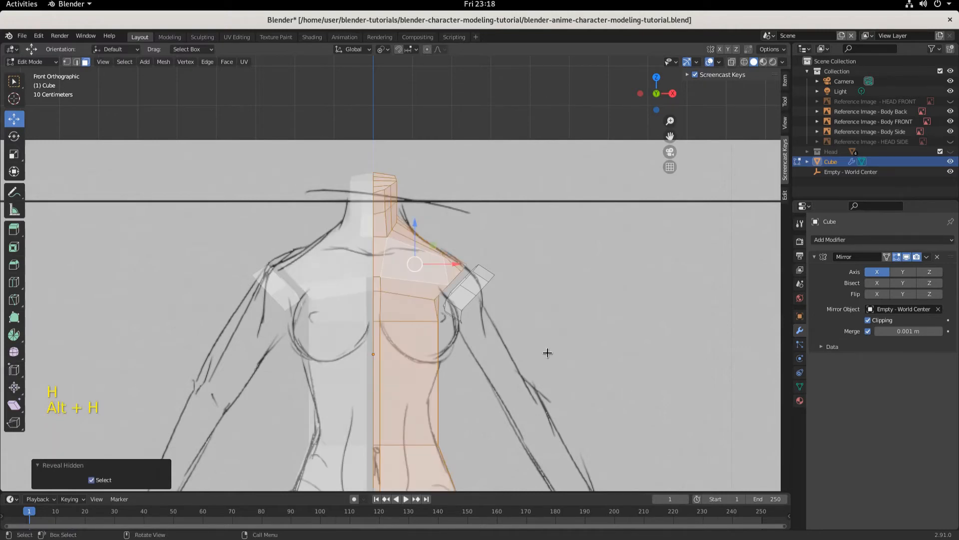
pyautogui.press('h')
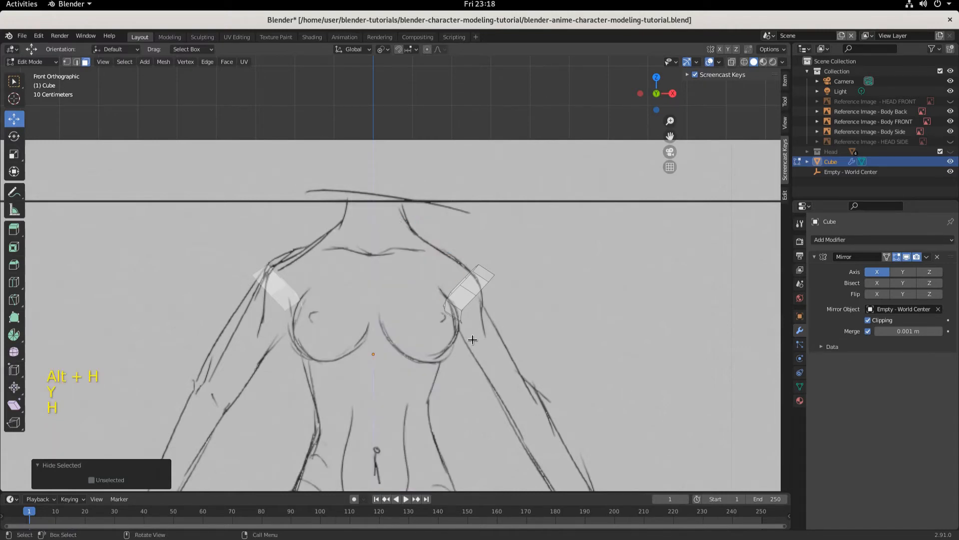
pyautogui.press('y')
# Step: Select the whole shoulder ring in front view, move it about 0.006 m in X and -0.039 m in Z, and rotate it about -33.3°
pyautogui.moveTo(476, 405); pyautogui.dragTo(488, 387, button='middle')
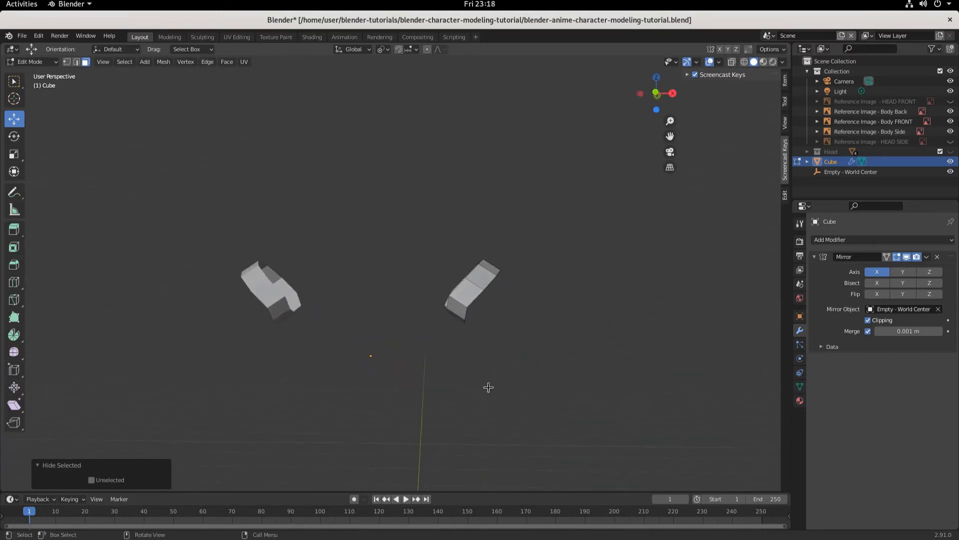
pyautogui.press('KP_1')
pyautogui.scroll(3, 488, 387)
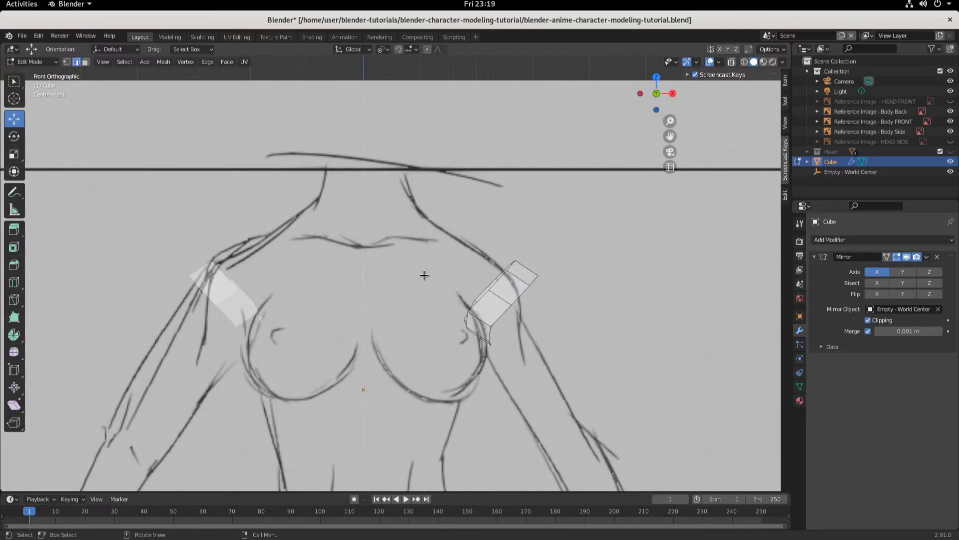
pyautogui.moveTo(431, 219); pyautogui.dragTo(599, 357)
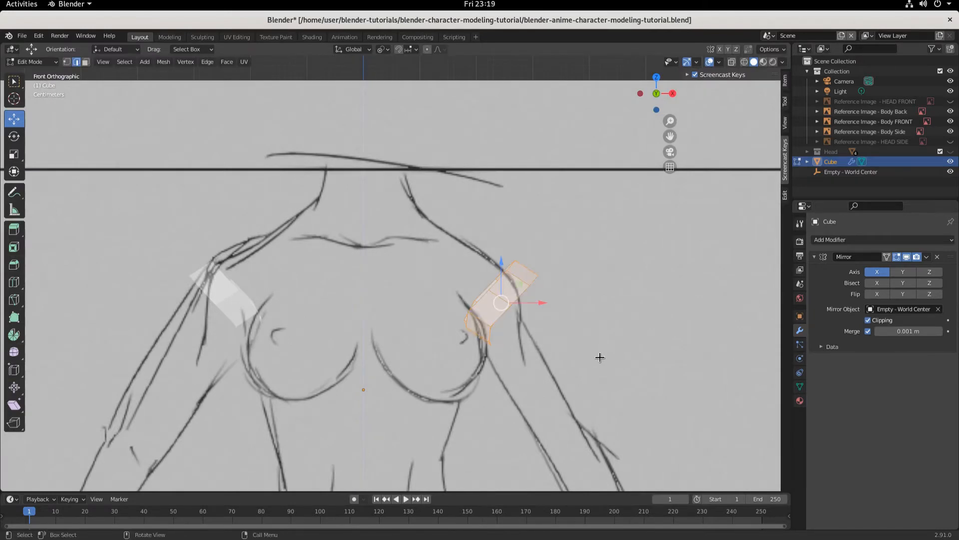
pyautogui.press('g')
pyautogui.click(604, 379)
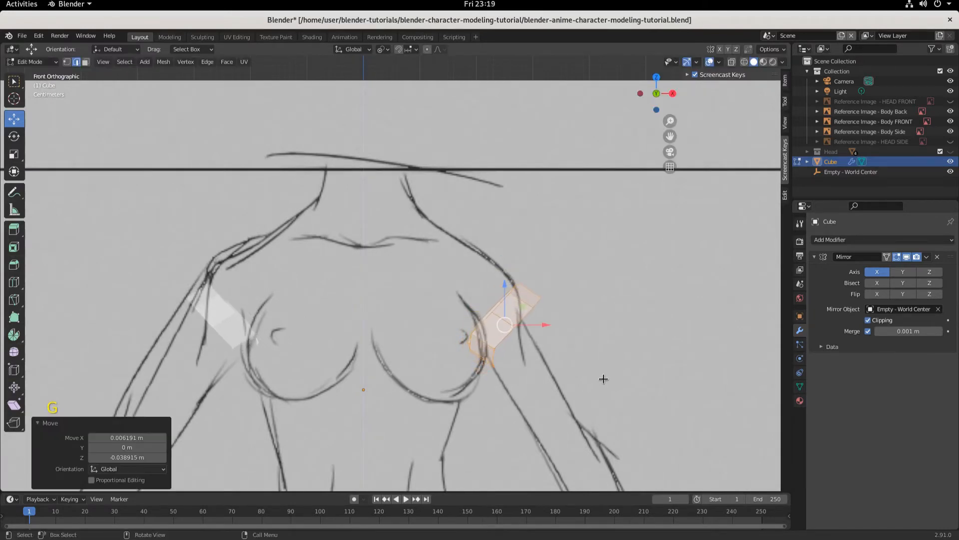
pyautogui.press('r')
pyautogui.click(556, 424)
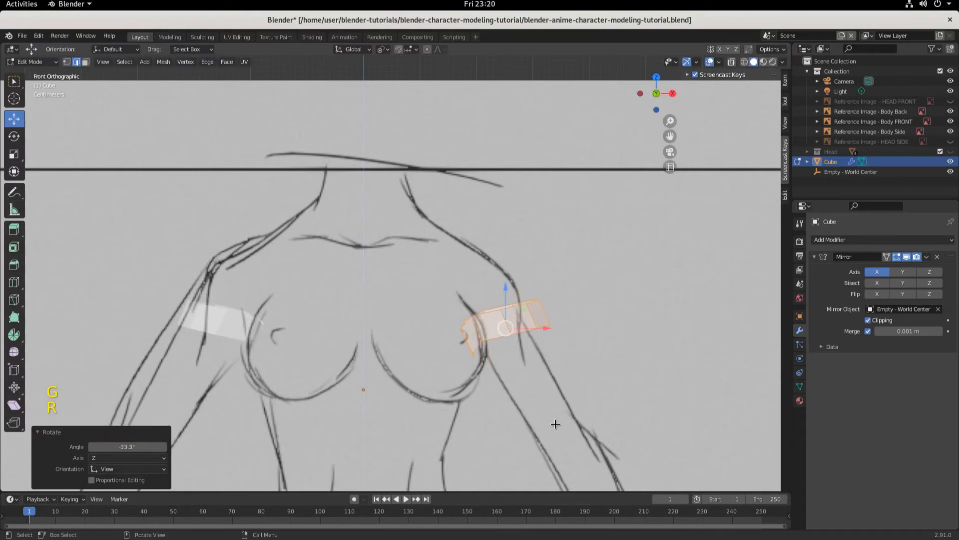
# Step: Scale the ring to about 0.657 and move it about -0.016 m in X and 0.034 m in Z onto the upper arm sketch
pyautogui.press('s')
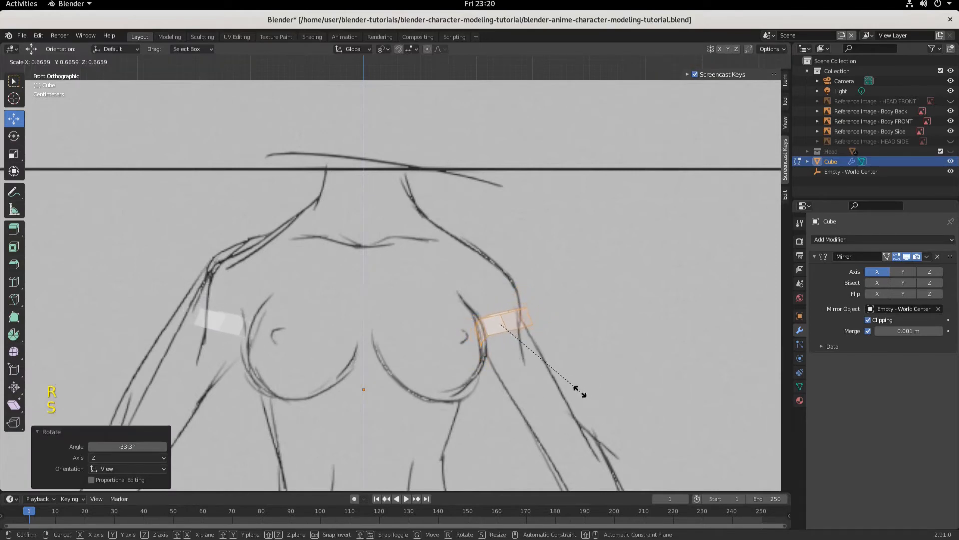
pyautogui.click(579, 391)
pyautogui.press('g')
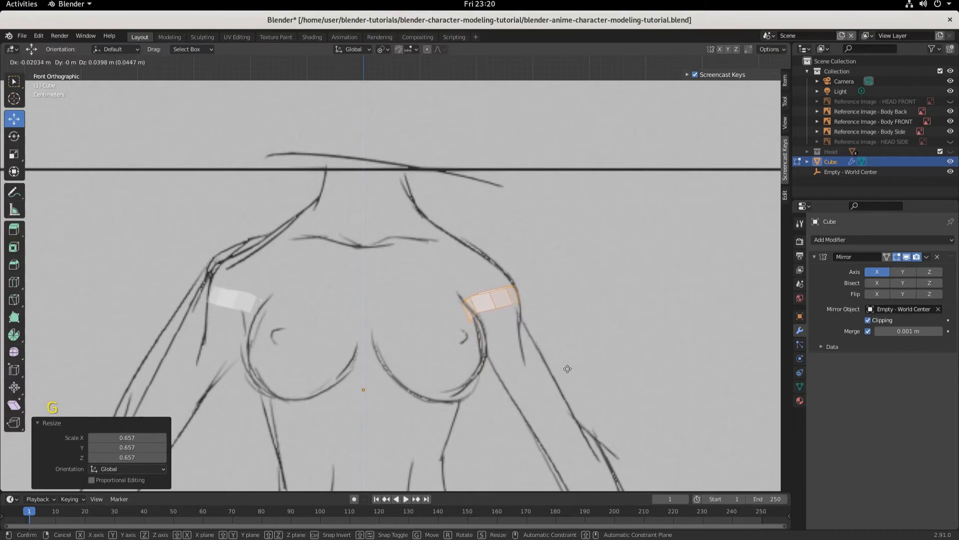
pyautogui.click(569, 371)
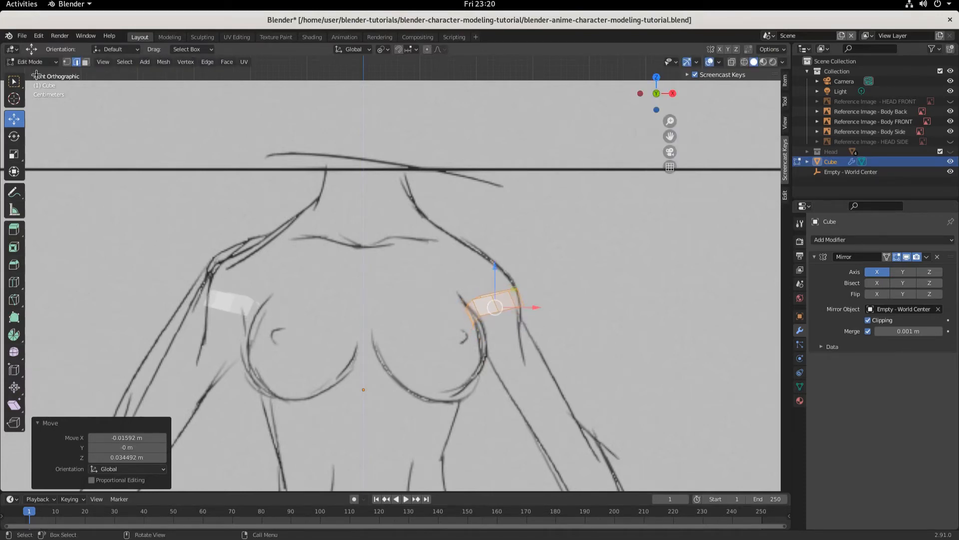
# Step: Select the ring's lower edge loop and extrude it down the upper arm, about 0.141 m in X and -0.264 m in Z
pyautogui.click(475, 310)
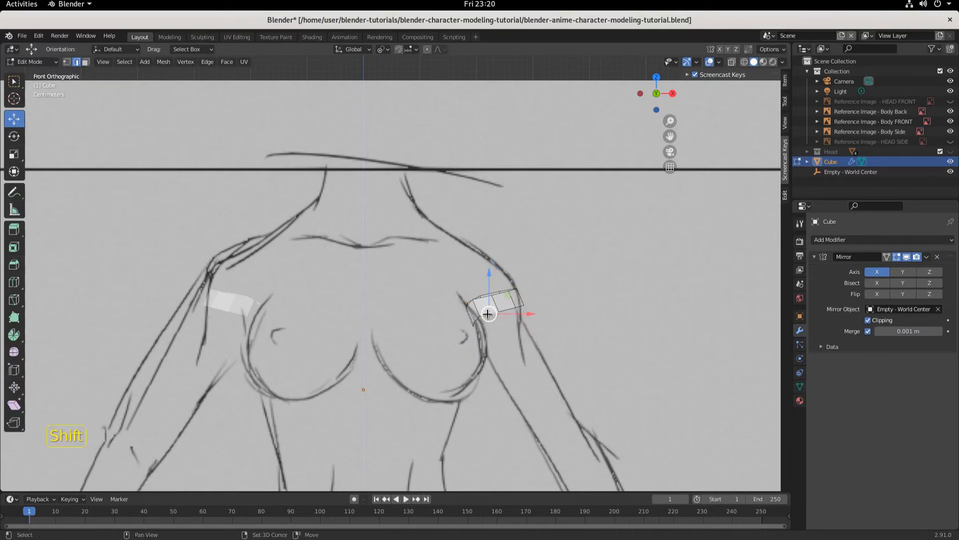
pyautogui.keyDown('shift'); pyautogui.click(511, 303); pyautogui.keyUp('shift')
pyautogui.keyDown('shift'); pyautogui.click(506, 310); pyautogui.keyUp('shift')
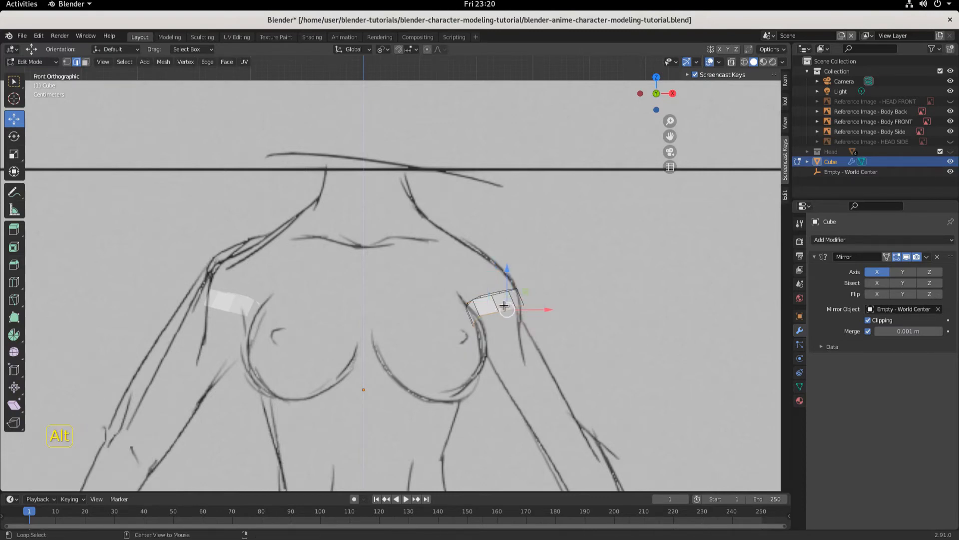
pyautogui.scroll(-5, 574, 402)
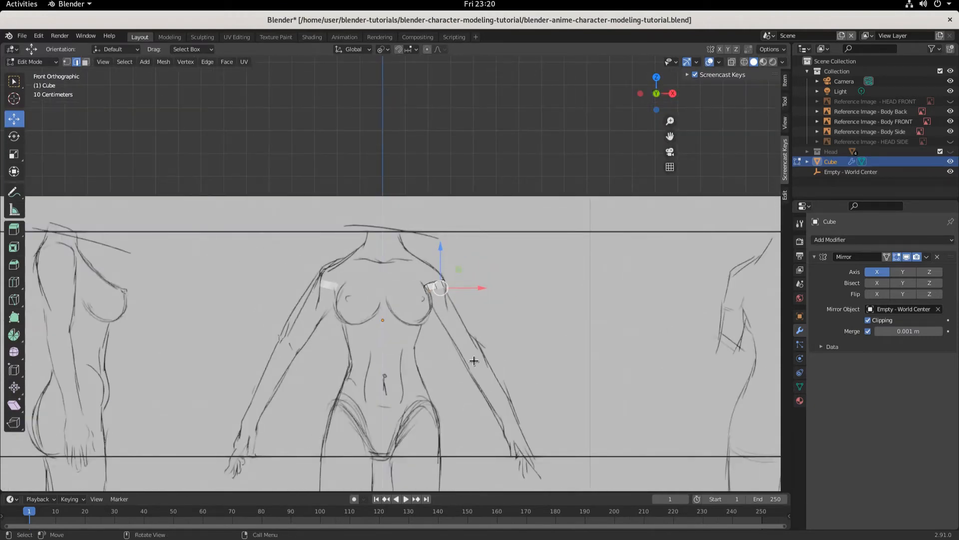
pyautogui.press('e')
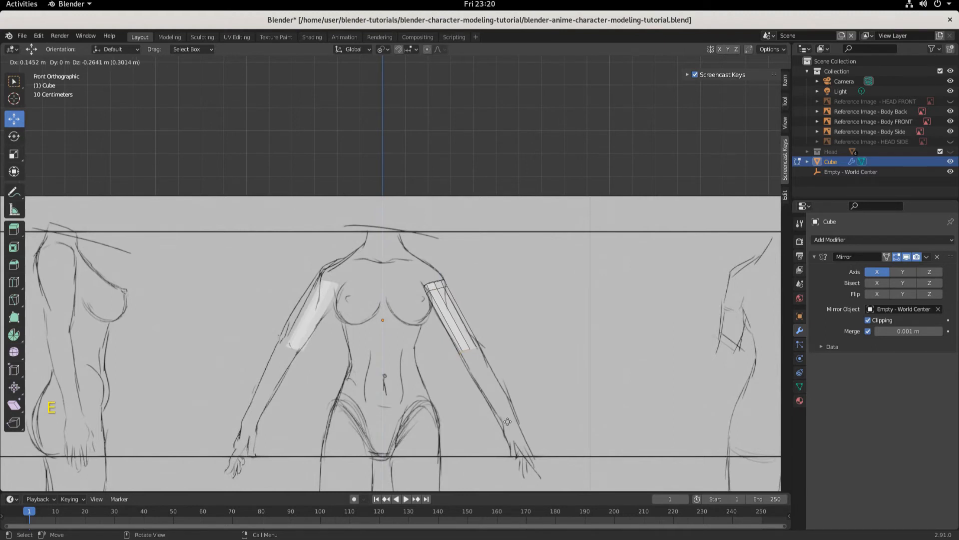
pyautogui.click(507, 422)
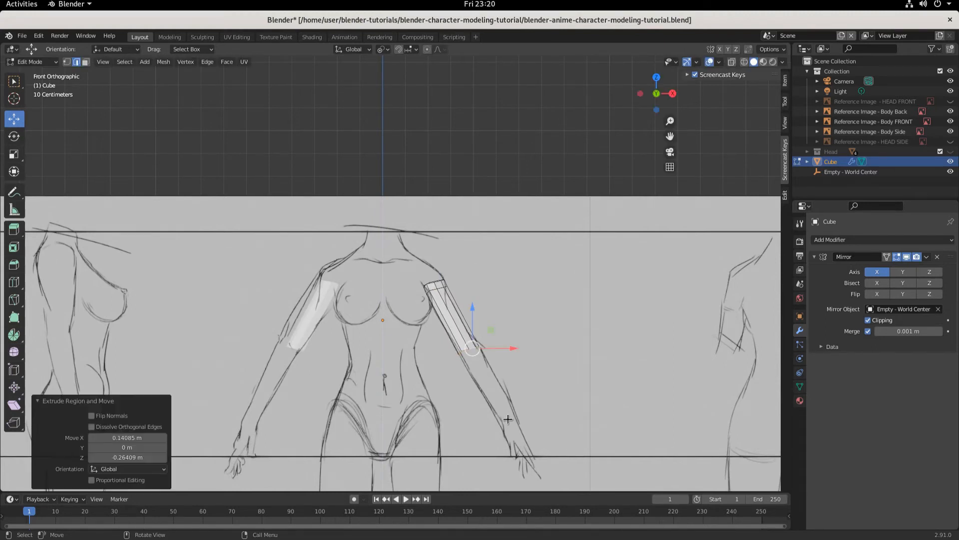
# Step: Scale the extruded end loop to about 0.895 and move it about -0.020 m in X and 0.029 m in Z
pyautogui.scroll(4, 565, 430)
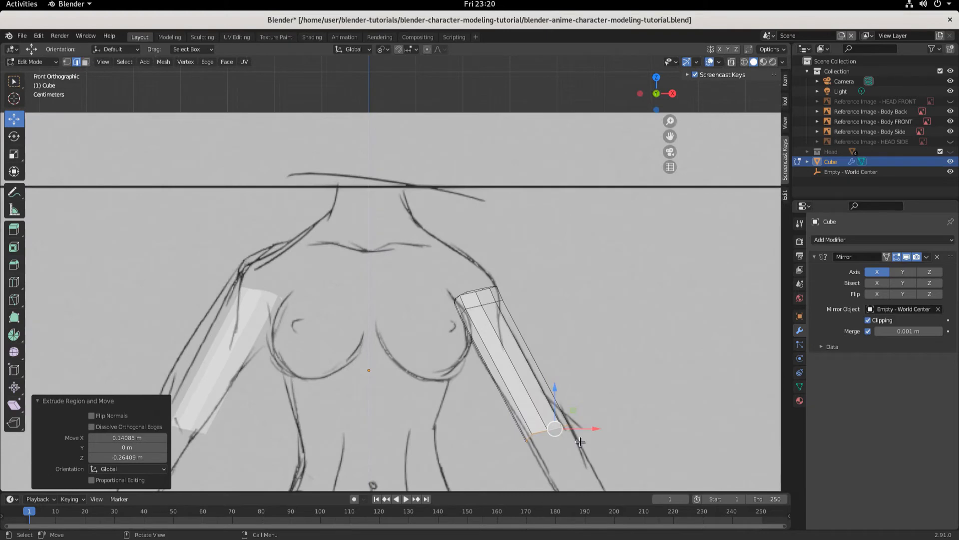
pyautogui.press('s')
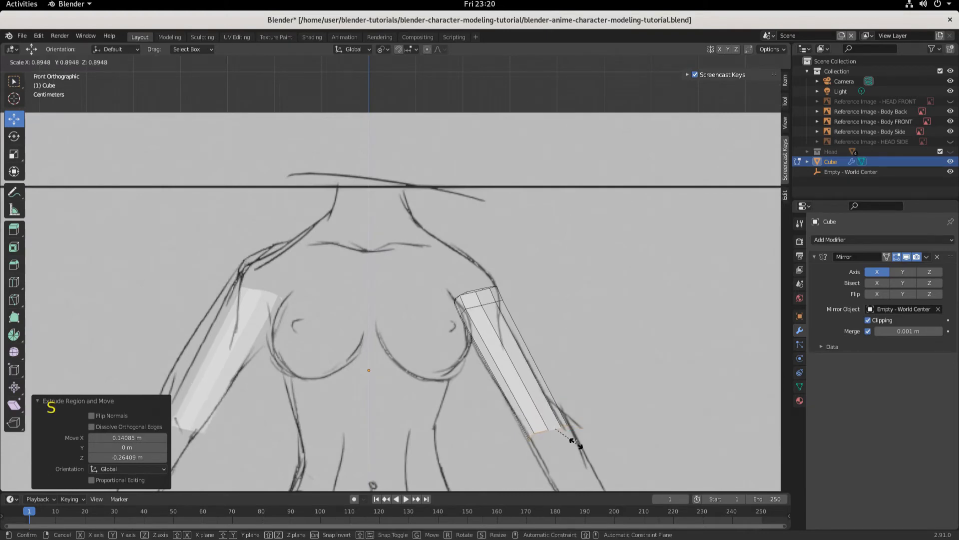
pyautogui.click(575, 443)
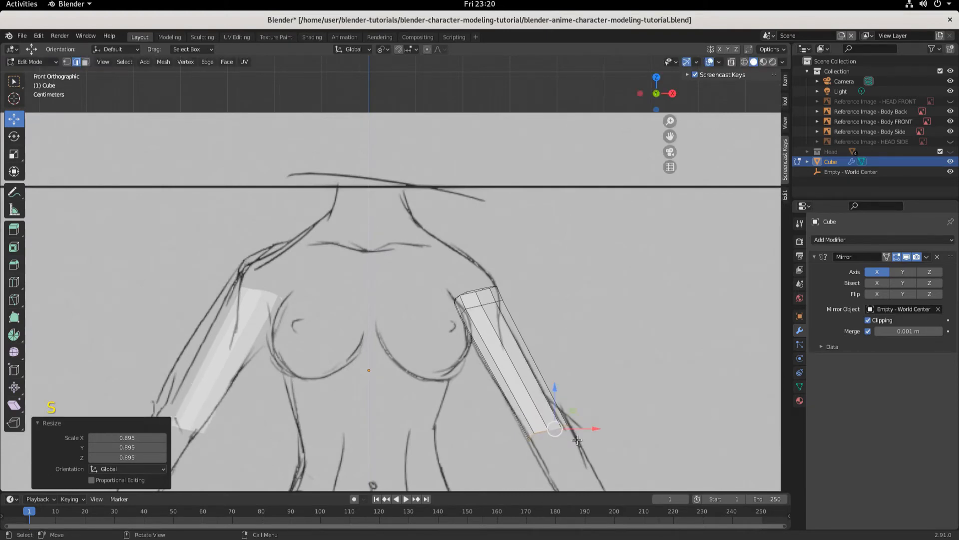
pyautogui.press('g')
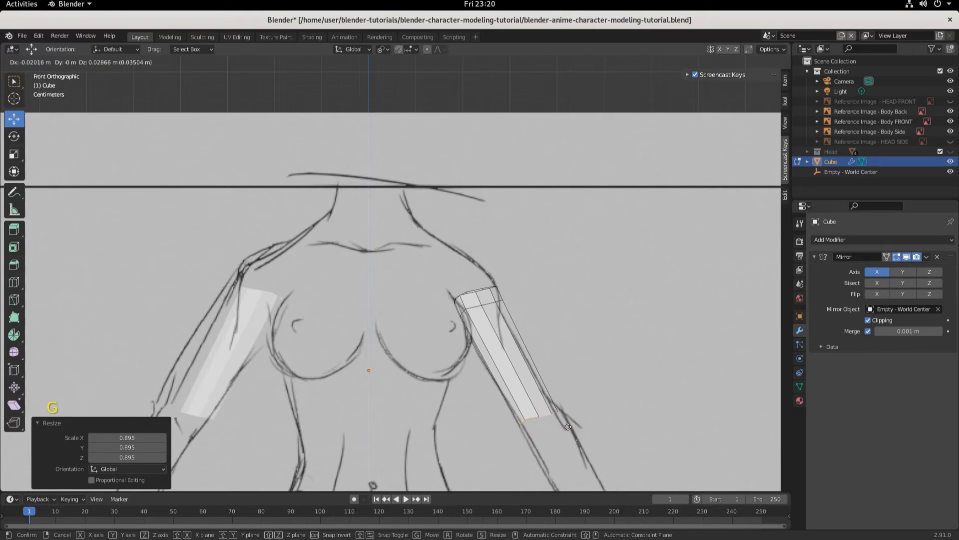
pyautogui.click(568, 426)
# Step: Try to move the box-selected upper arm about 0.055 m along Y in the side view with solid shading, and undo the move
pyautogui.press('KP_3')
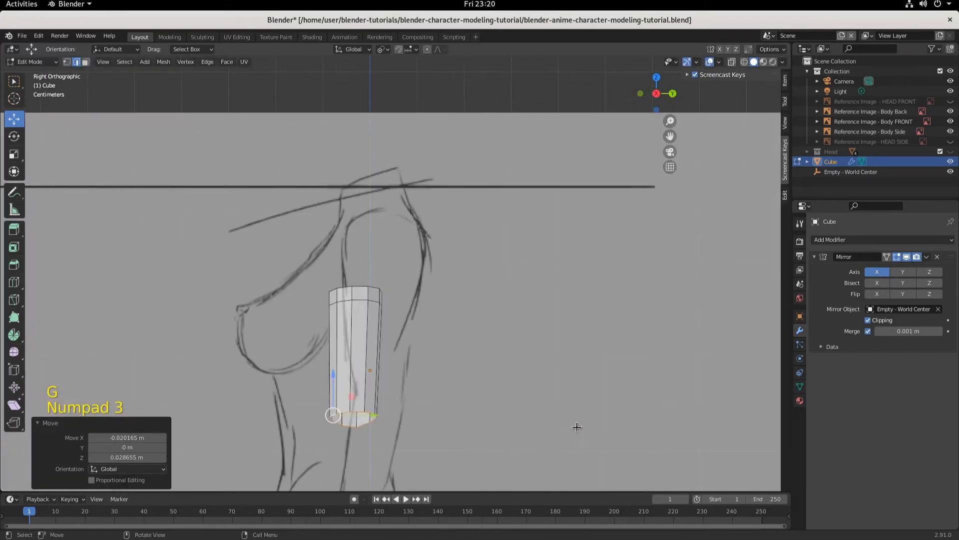
pyautogui.moveTo(201, 236); pyautogui.dragTo(476, 475)
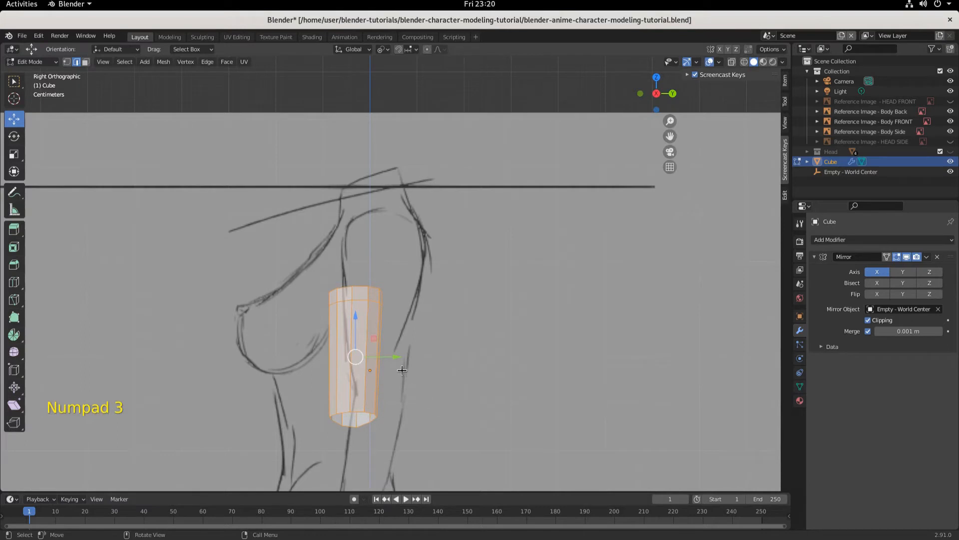
pyautogui.moveTo(398, 357); pyautogui.dragTo(426, 362)
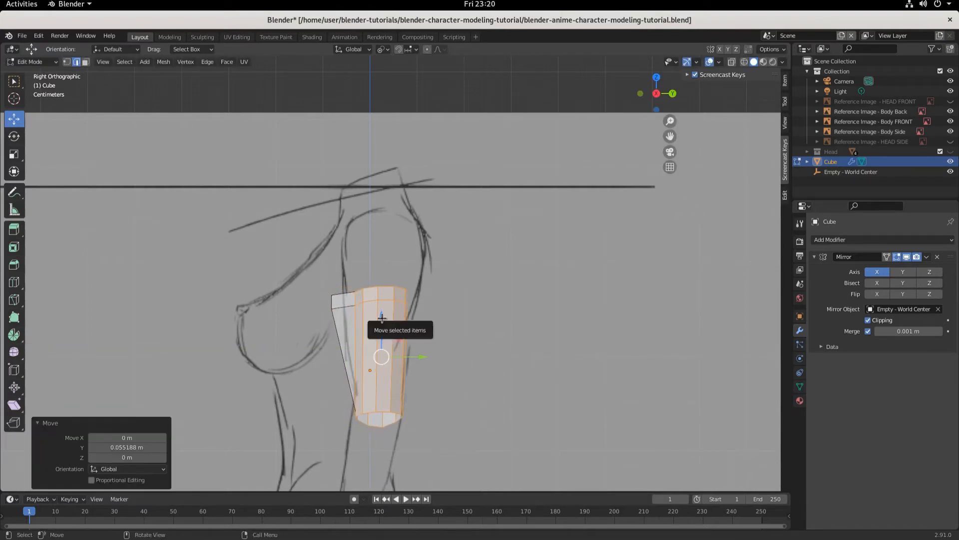
pyautogui.hotkey('ctrl', 'z')
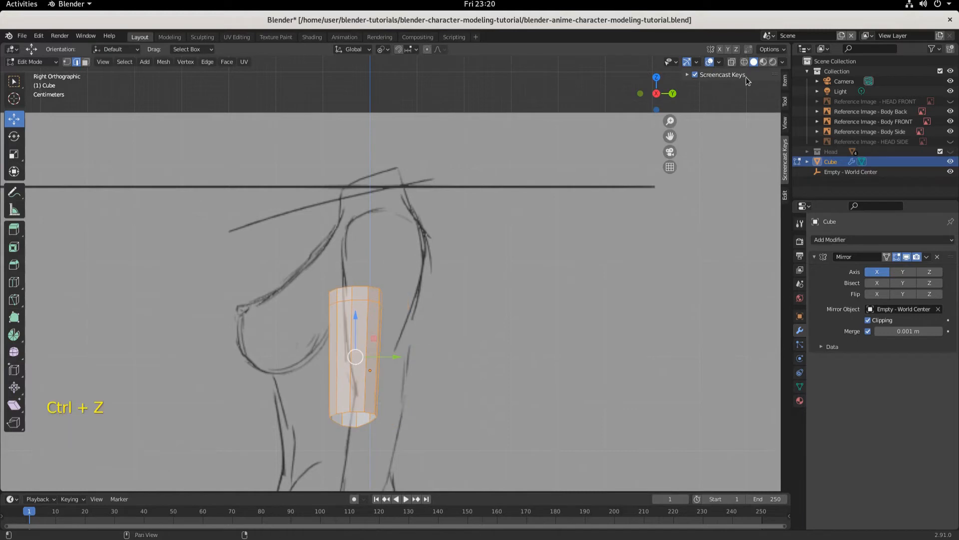
# Step: Switch the viewport to wireframe shading and move the whole upper arm about 0.053 m along Y in the side view
pyautogui.click(745, 61)
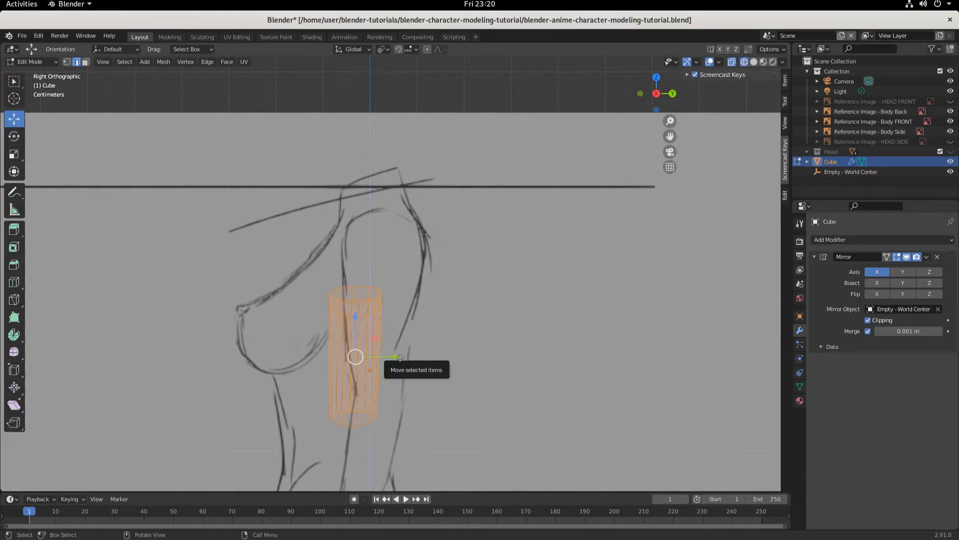
pyautogui.moveTo(406, 356); pyautogui.dragTo(425, 357)
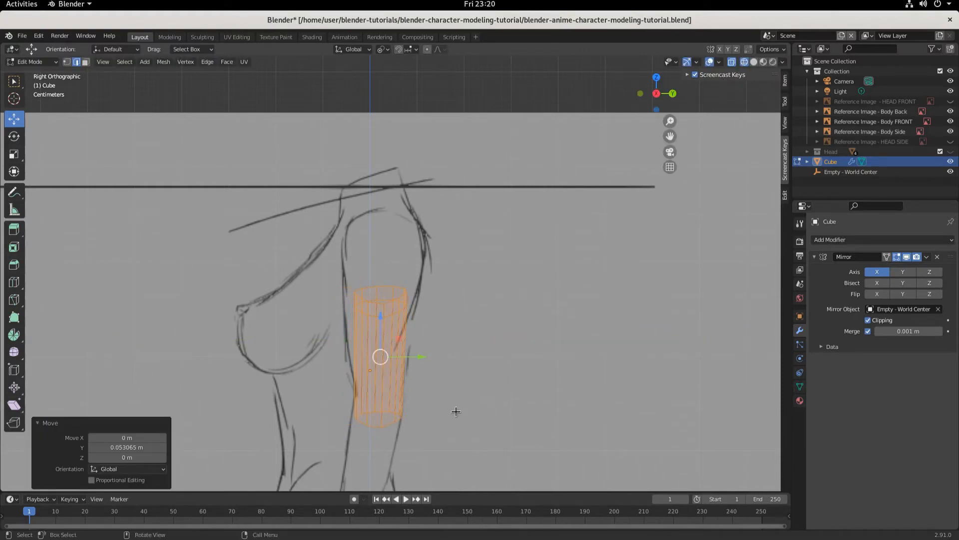
# Step: Select the edge loop at the arm's lower end and raise it about 0.039 m along Z
pyautogui.click(387, 424)
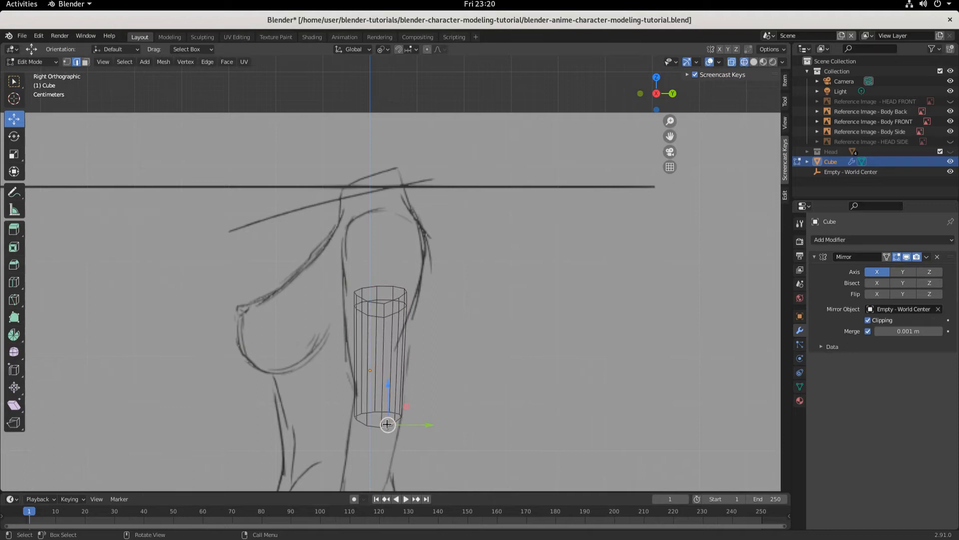
pyautogui.keyDown('alt'); pyautogui.click(388, 421); pyautogui.keyUp('alt')
pyautogui.keyDown('alt'); pyautogui.click(375, 426); pyautogui.keyUp('alt')
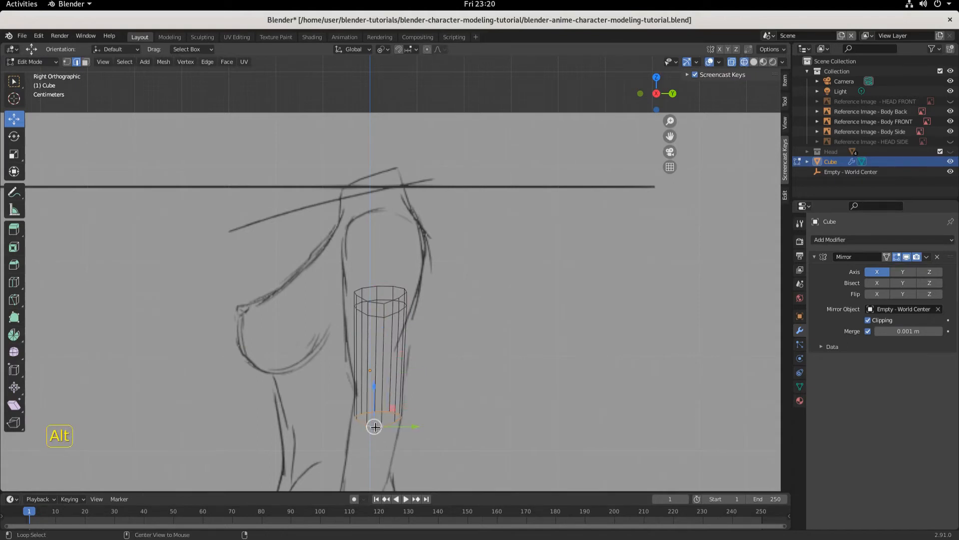
pyautogui.moveTo(375, 426); pyautogui.dragTo(399, 366)
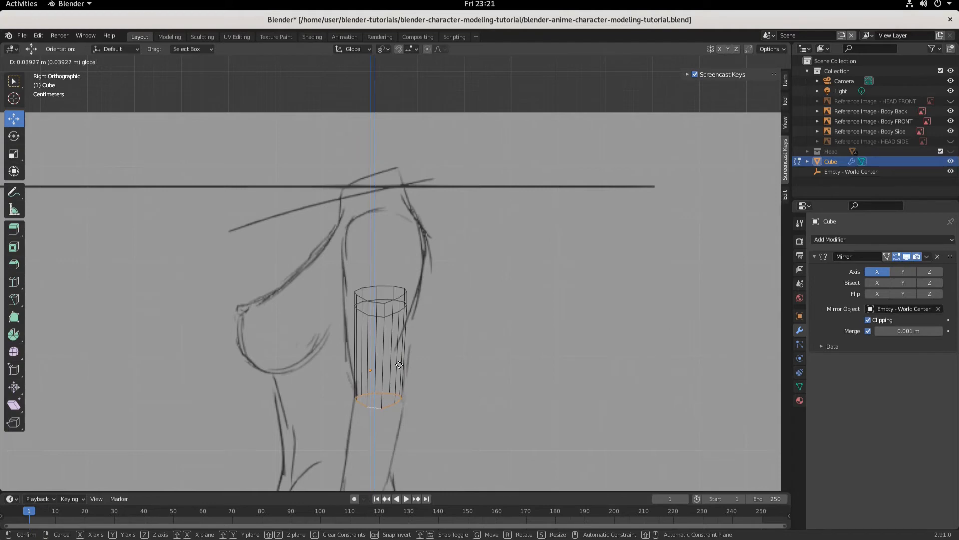
pyautogui.moveTo(400, 366); pyautogui.dragTo(400, 362)
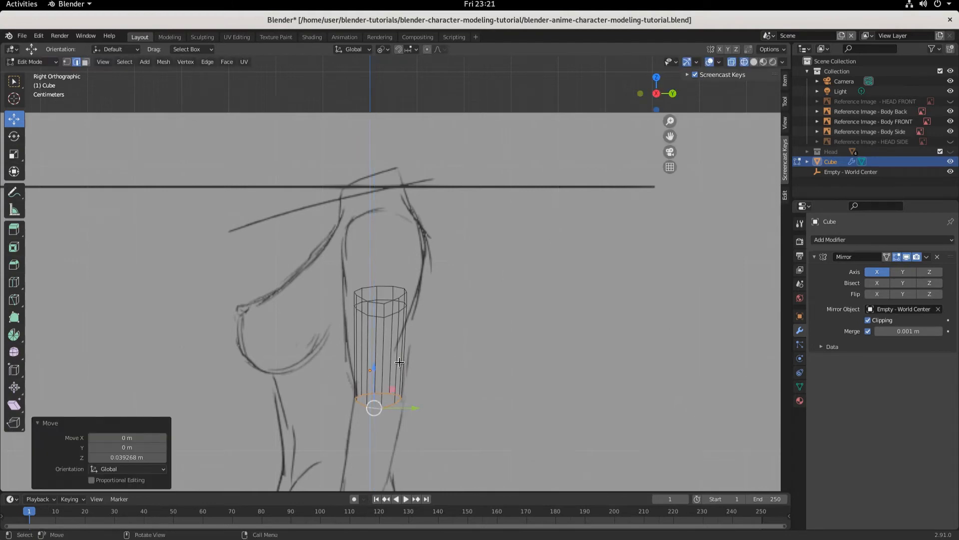
# Step: Shift the arm's lower edge loop slightly toward the body along X in the front view to match the sketched elbow
pyautogui.press('KP_1')
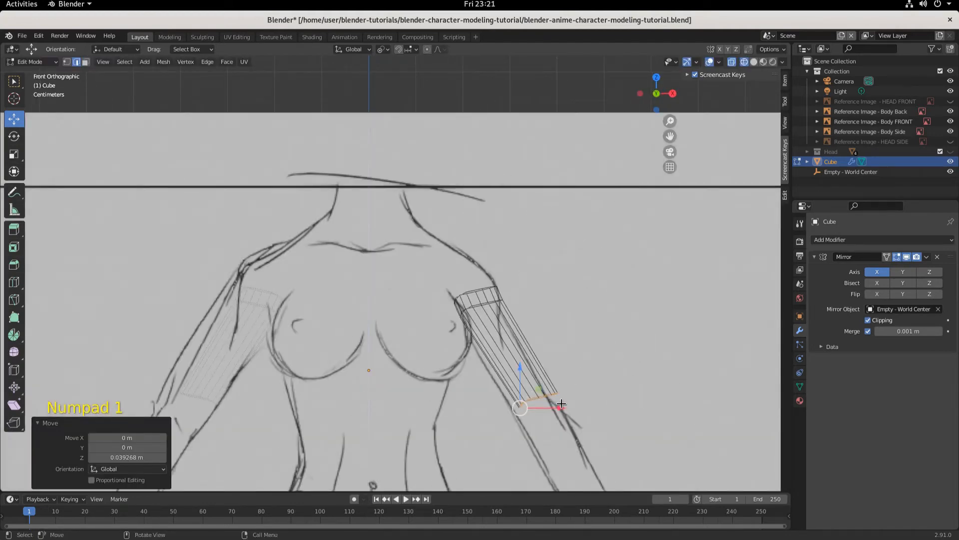
pyautogui.moveTo(556, 408); pyautogui.dragTo(549, 409)
pyautogui.scroll(-1, 567, 431)
pyautogui.scroll(3, 525, 460)
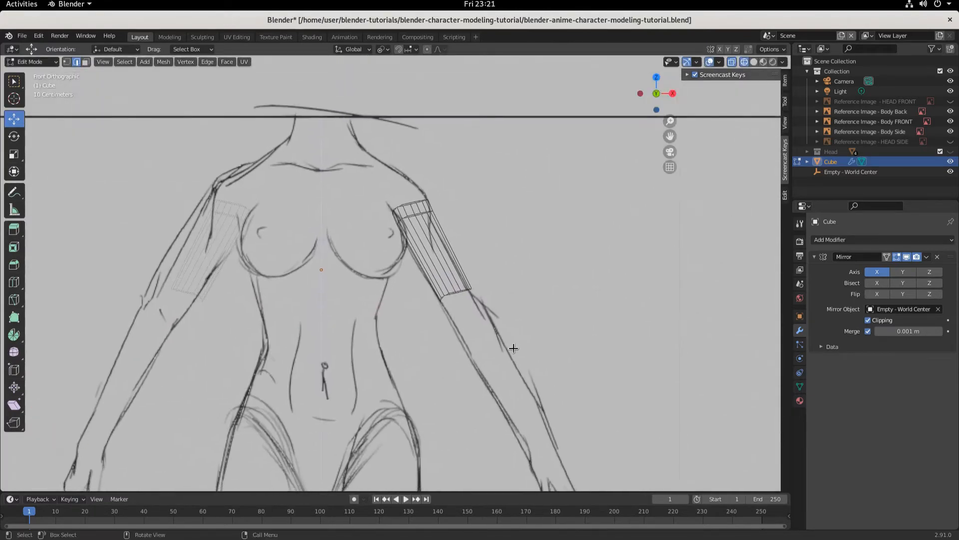
# Step: Extrude the arm's lower edge loop past the elbow by about 0.044 m along X and -0.083 m along Z
pyautogui.keyDown('alt'); pyautogui.click(494, 303); pyautogui.keyUp('alt')
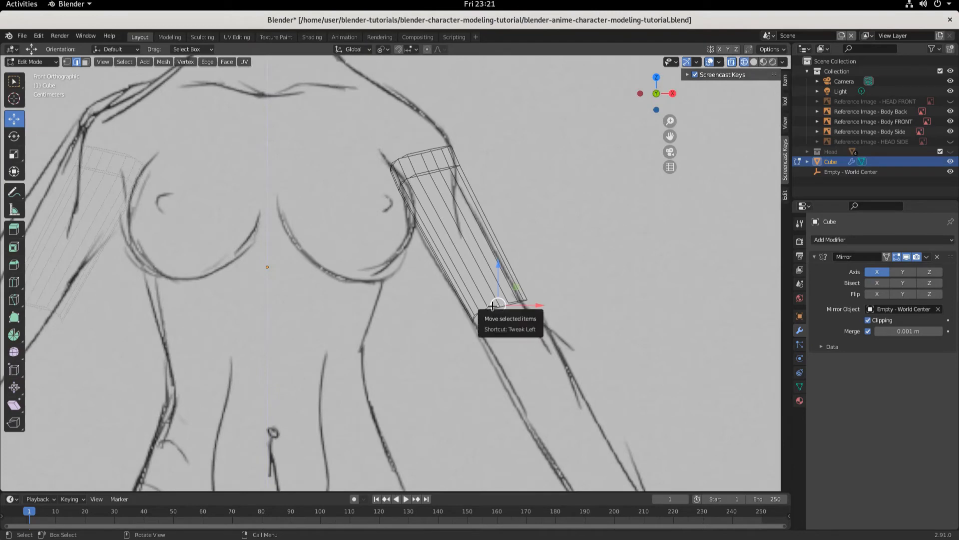
pyautogui.scroll(-2, 550, 372)
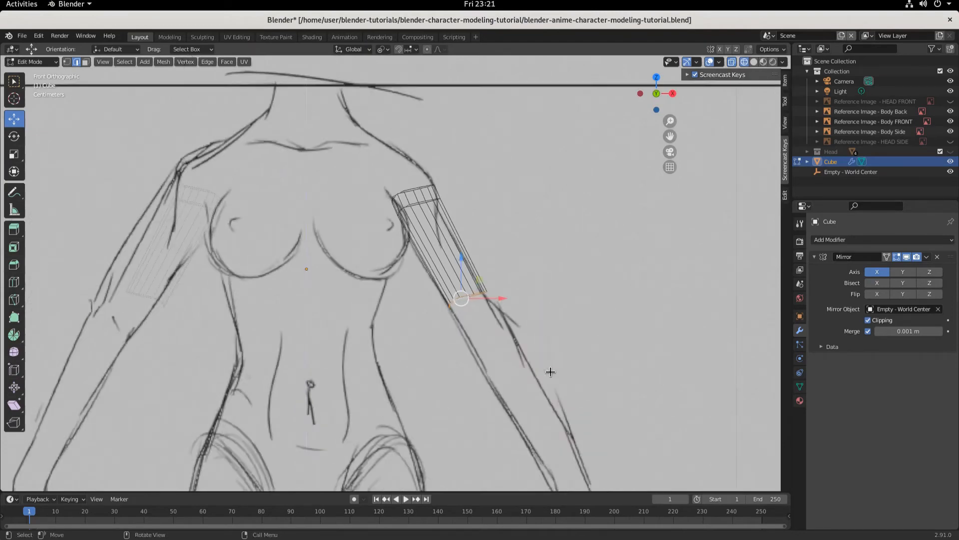
pyautogui.press('e')
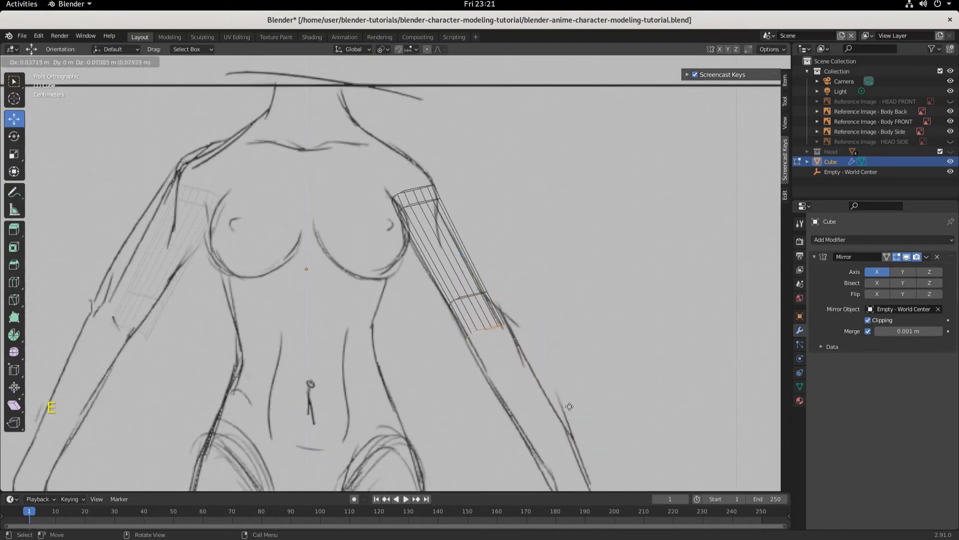
pyautogui.click(571, 411)
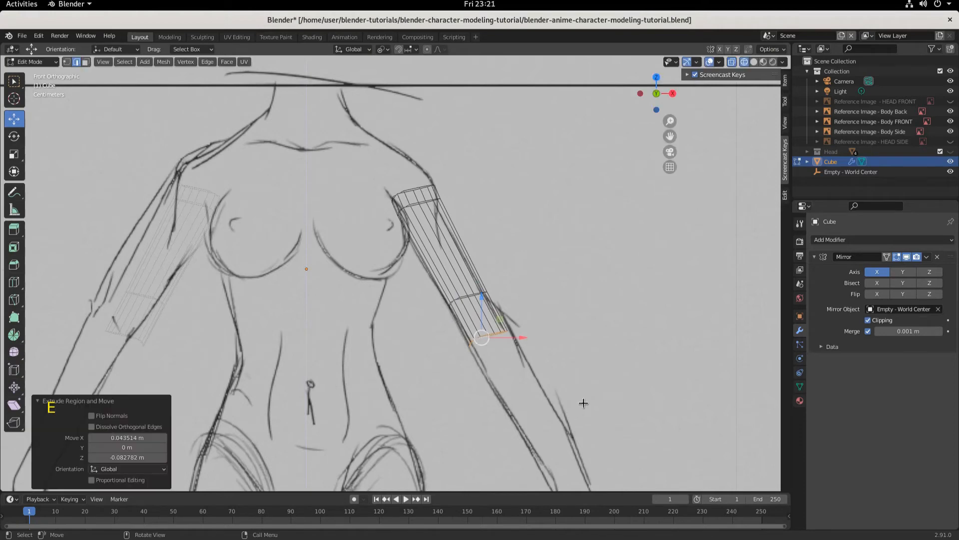
# Step: Scale the extruded elbow loop to about 1.2 and move it about -0.021 m along Y in the side view
pyautogui.press('s')
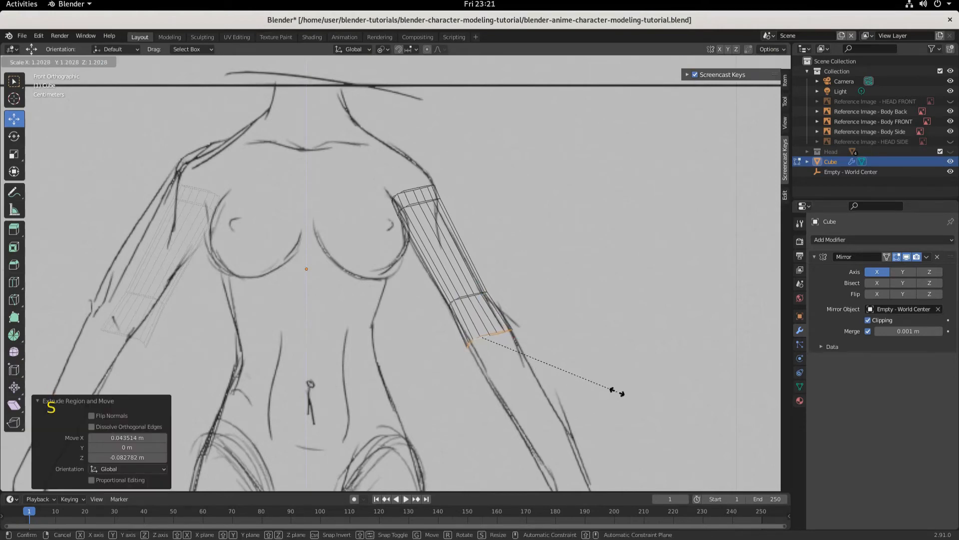
pyautogui.click(617, 391)
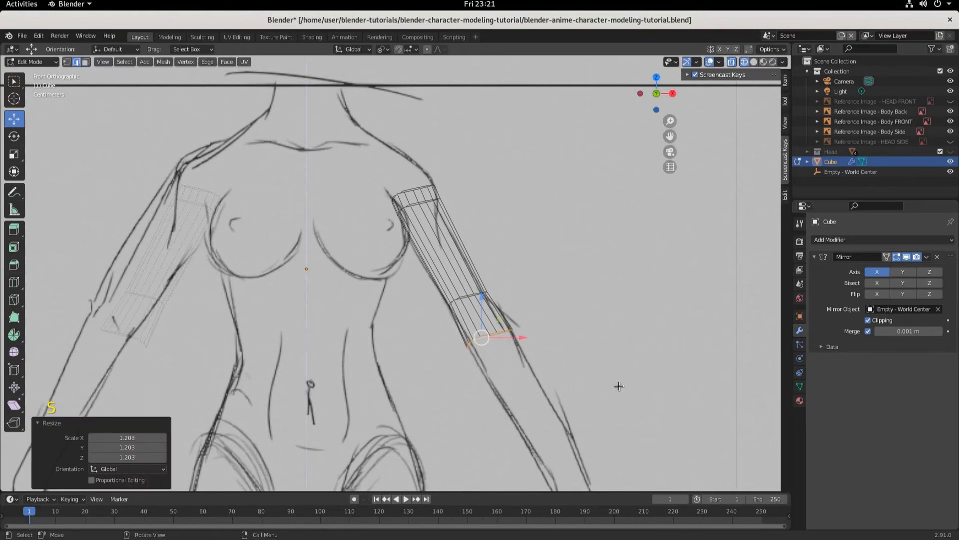
pyautogui.press('KP_3')
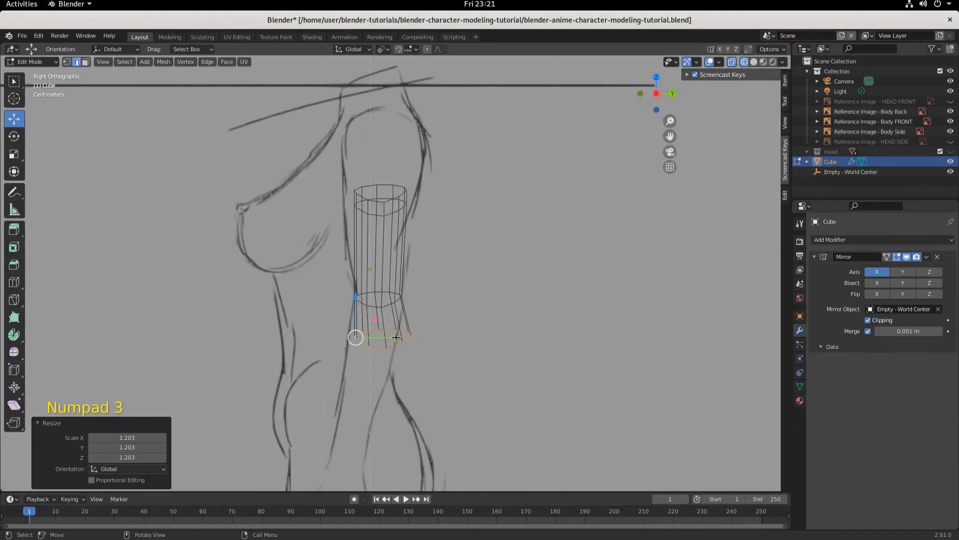
pyautogui.moveTo(395, 337); pyautogui.dragTo(386, 338)
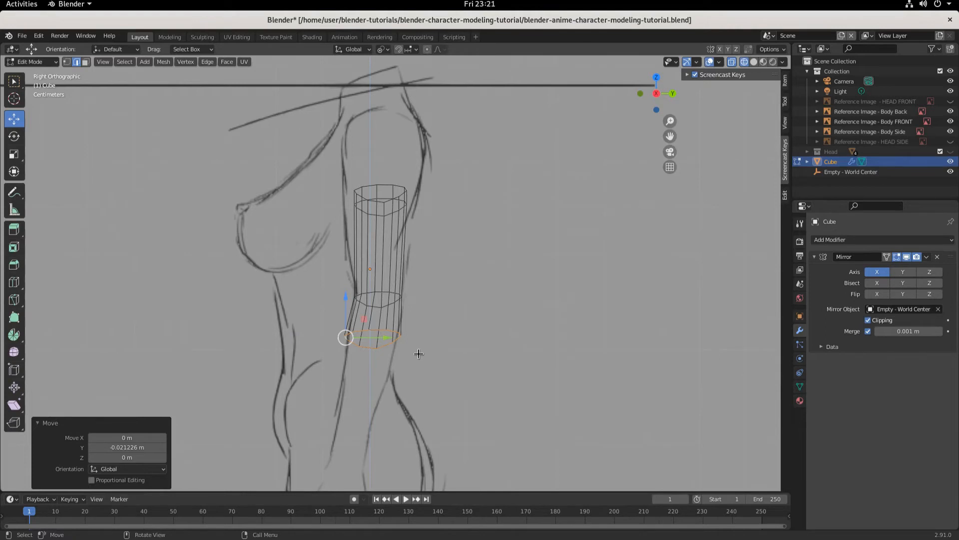
# Step: Extrude the forearm from the elbow loop to the sketched wrist, about -0.058 m along Y and -0.28 m along Z
pyautogui.scroll(-2, 419, 353)
pyautogui.press('e')
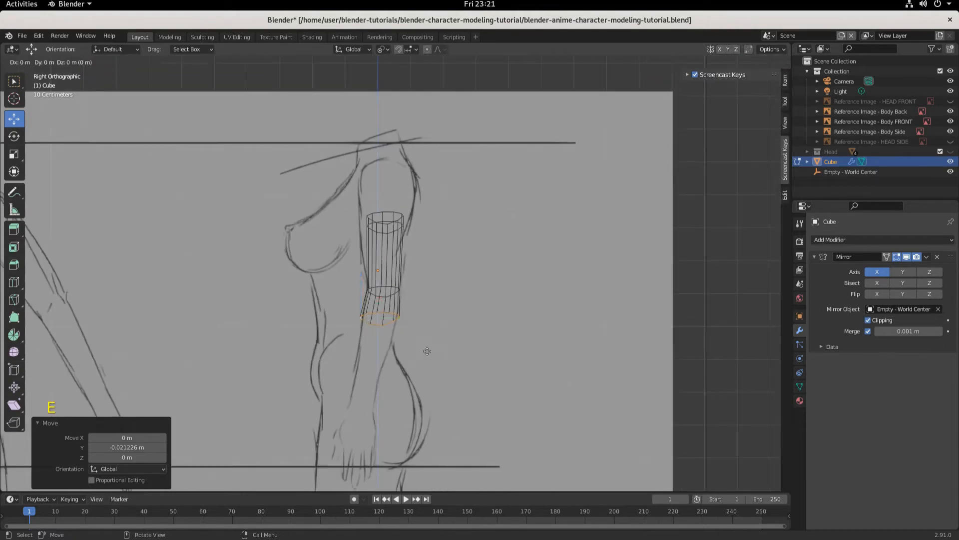
pyautogui.click(411, 444)
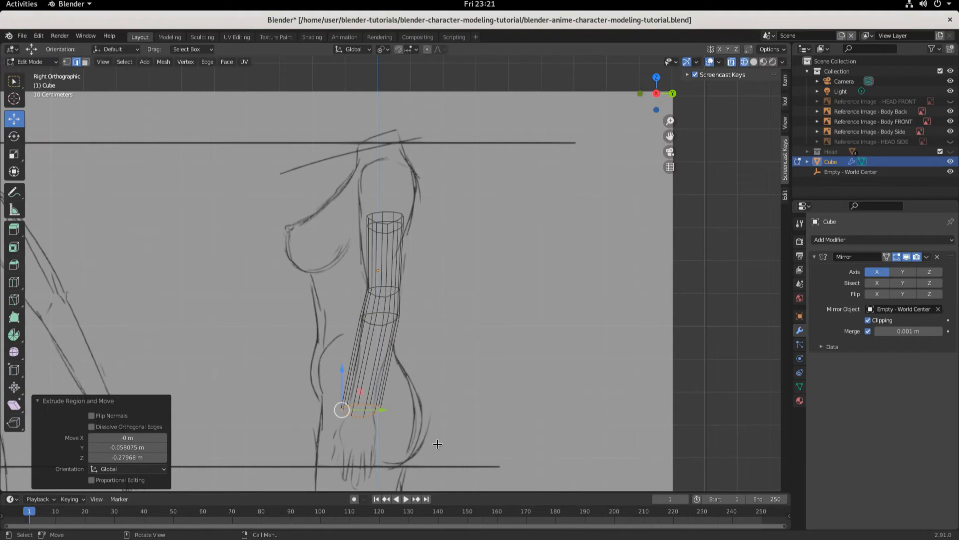
# Step: Scale the wrist loop to about 0.55 and shift it about 0.023 m along Y to fit the side sketch
pyautogui.press('s')
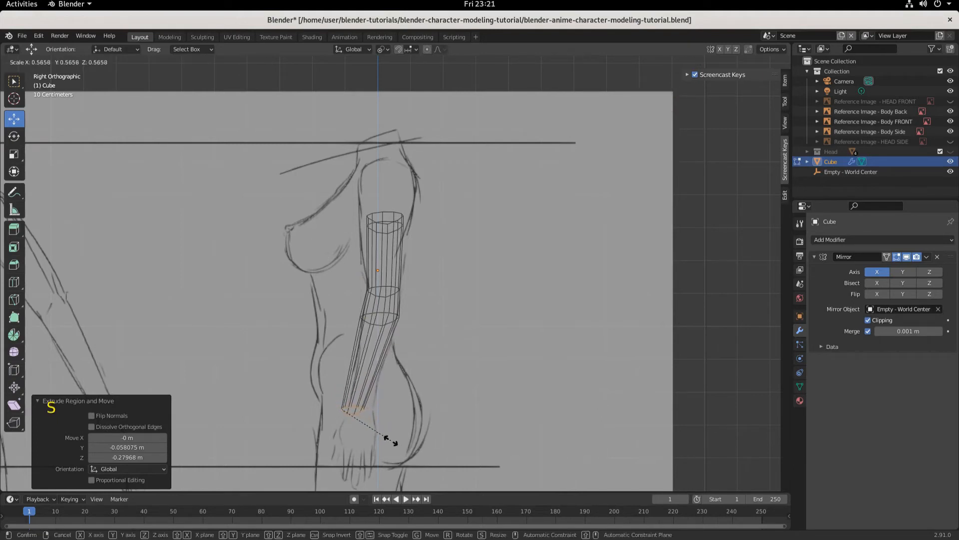
pyautogui.click(389, 438)
pyautogui.press('g')
pyautogui.press('y')
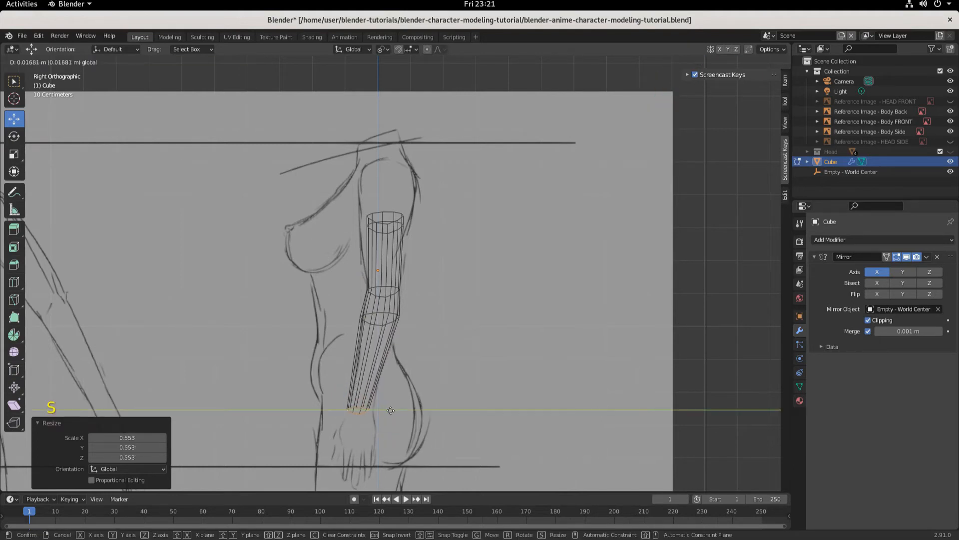
pyautogui.click(395, 409)
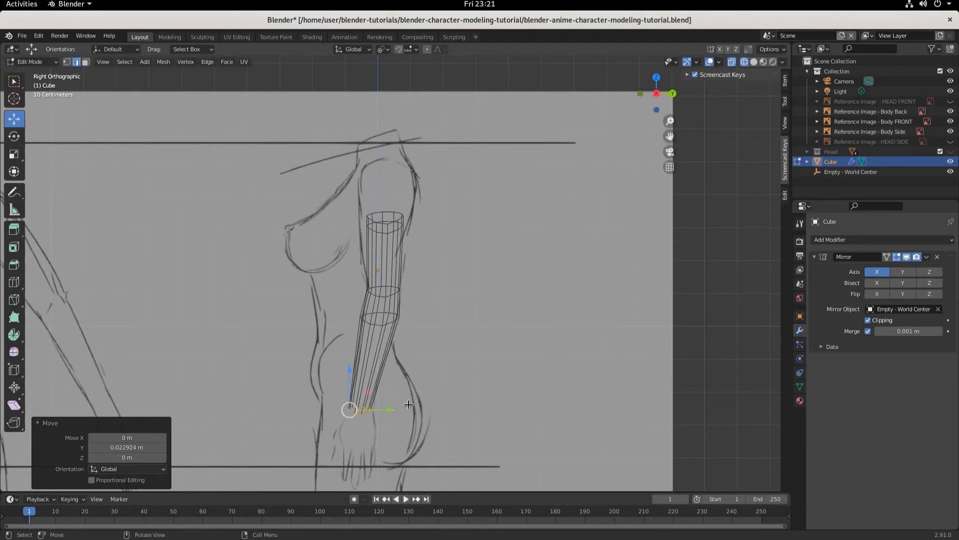
# Step: Move the wrist loop about 0.166 m along X in the front view to align the forearm with the sketch
pyautogui.scroll(4, 404, 377)
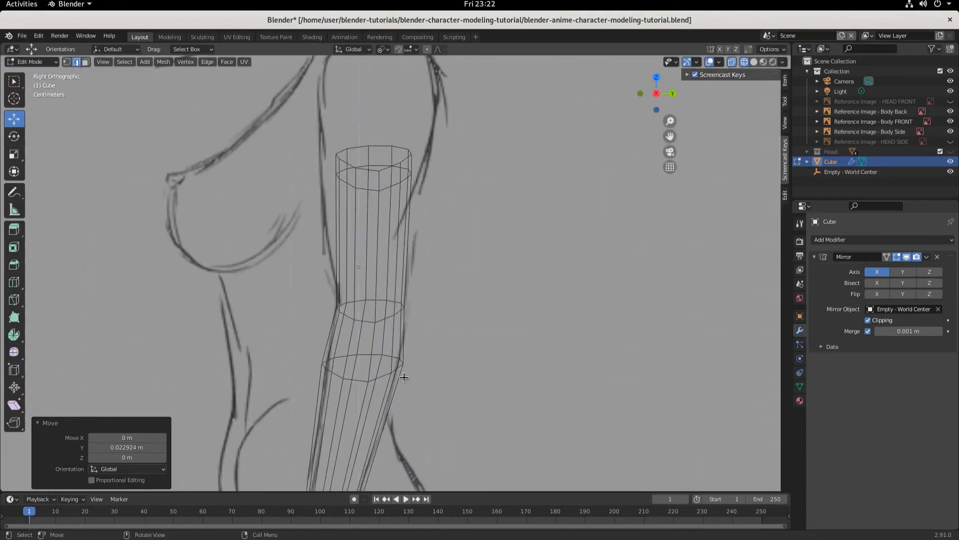
pyautogui.press('KP_1')
pyautogui.scroll(-4, 404, 378)
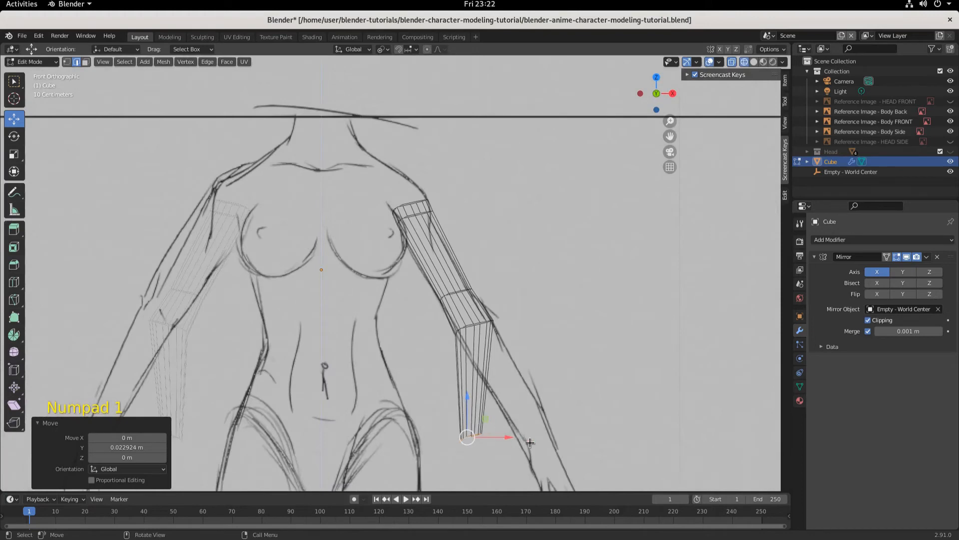
pyautogui.moveTo(508, 437); pyautogui.dragTo(578, 414)
pyautogui.scroll(-2, 675, 338)
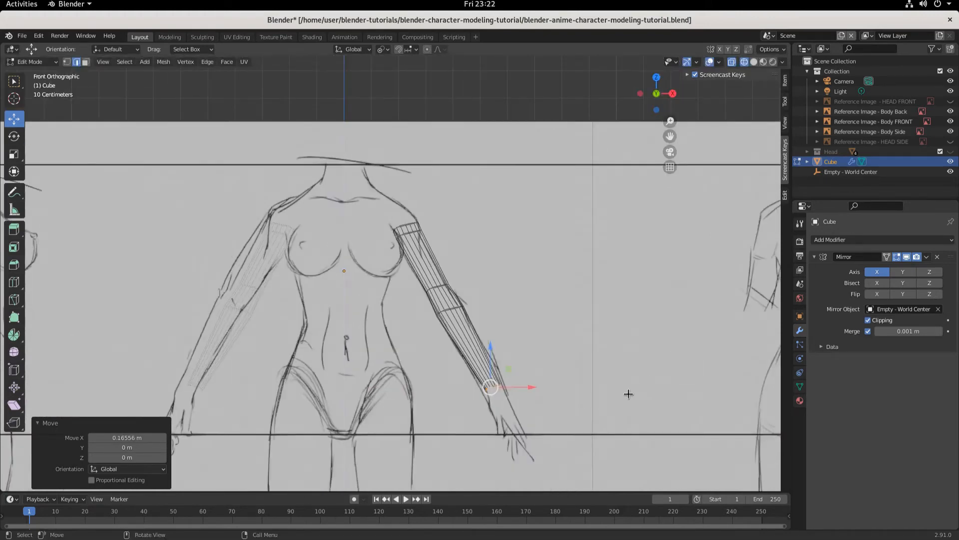
# Step: Select the edge loop just below the elbow and move it about 0.006 m along Z and -0.005 m along X
pyautogui.scroll(5, 522, 370)
pyautogui.scroll(1, 524, 376)
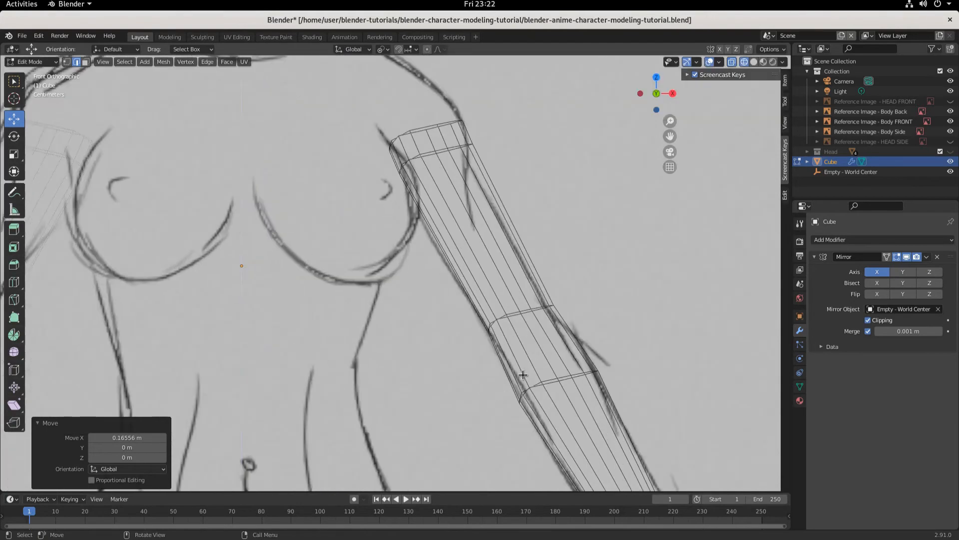
pyautogui.keyDown('alt'); pyautogui.click(552, 383); pyautogui.keyUp('alt')
pyautogui.scroll(-2, 542, 370)
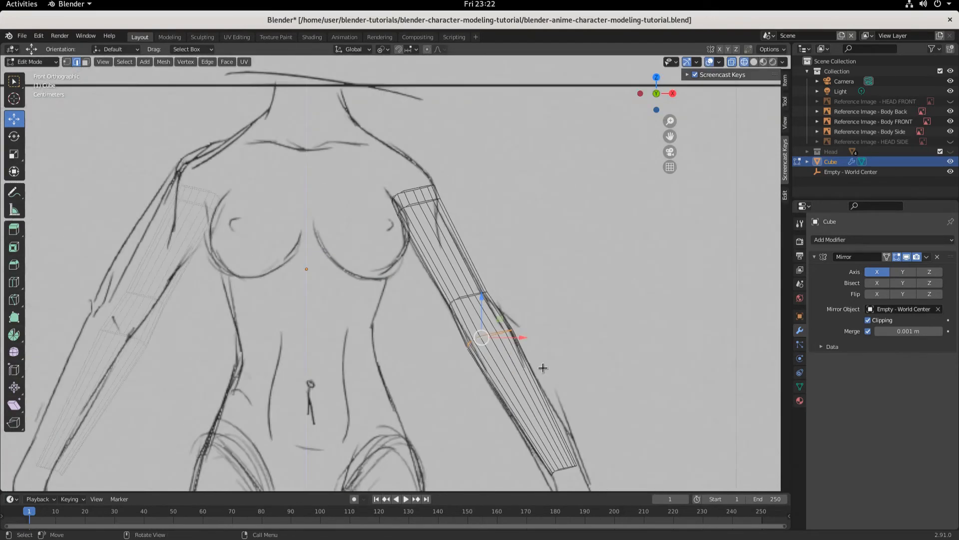
pyautogui.moveTo(482, 296); pyautogui.dragTo(482, 299)
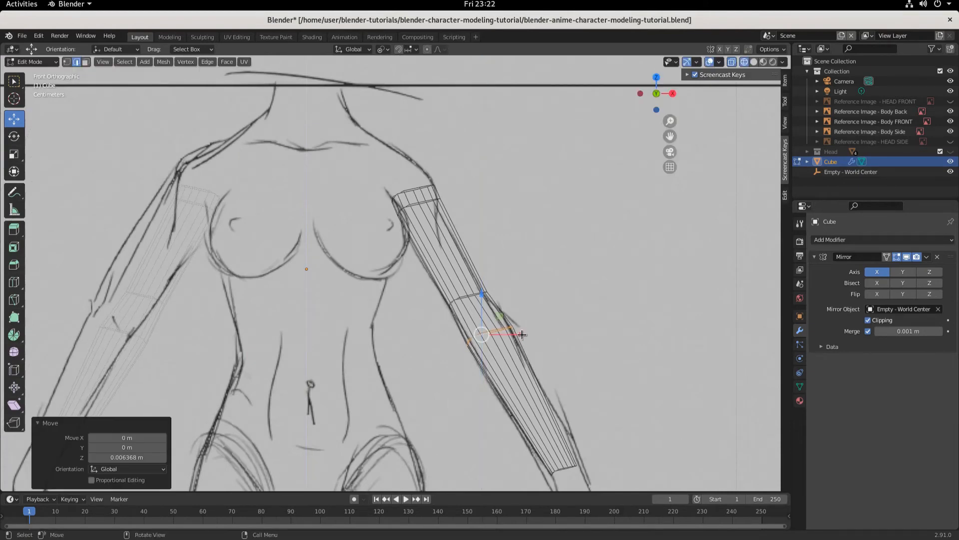
pyautogui.moveTo(520, 331); pyautogui.dragTo(519, 336)
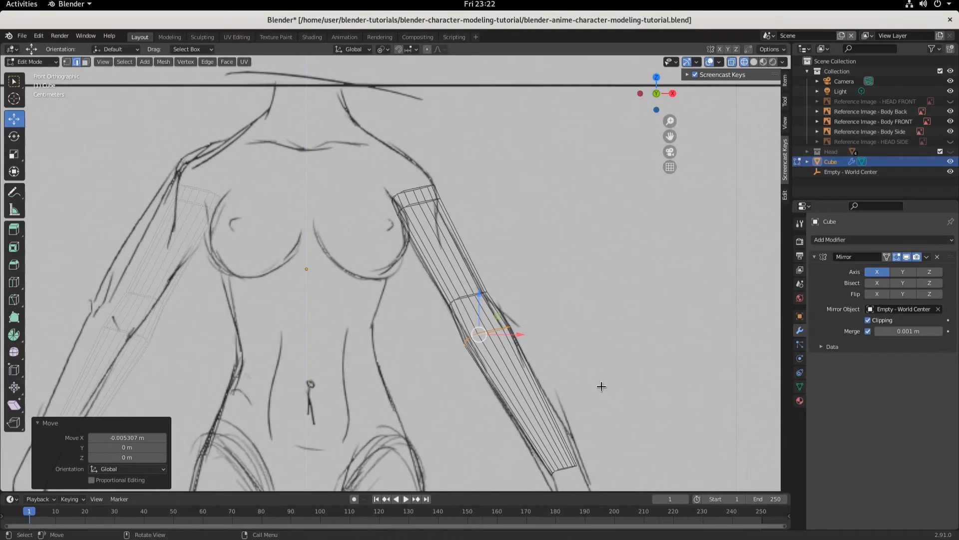
# Step: Check the arm in the side view, and delete the topmost edge loop at the arm's shoulder end
pyautogui.press('KP_3')
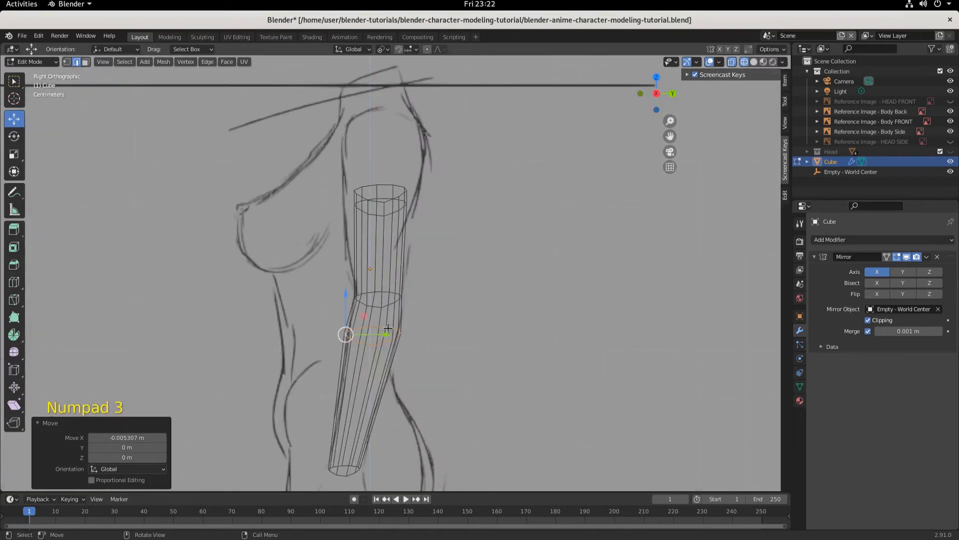
pyautogui.scroll(-1, 413, 367)
pyautogui.scroll(-1, 385, 430)
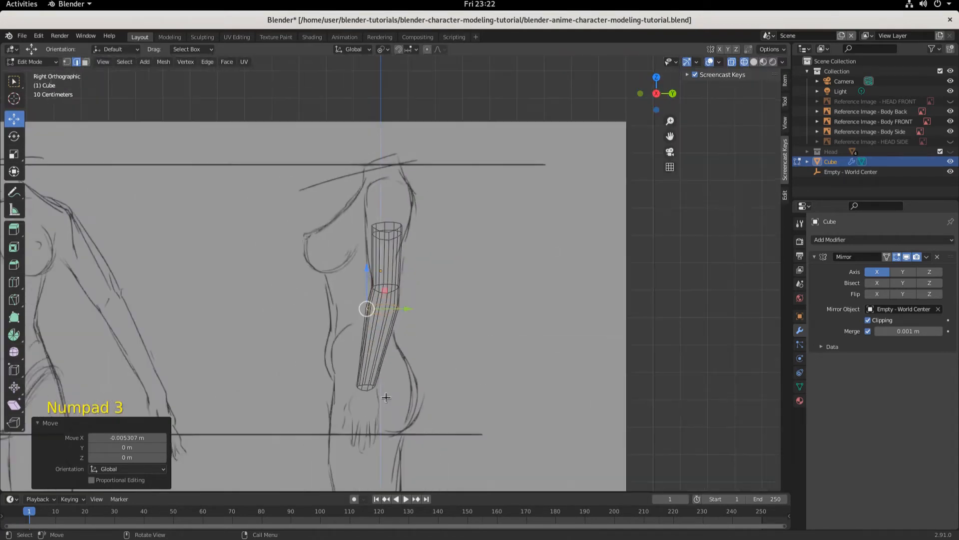
pyautogui.scroll(1, 419, 316)
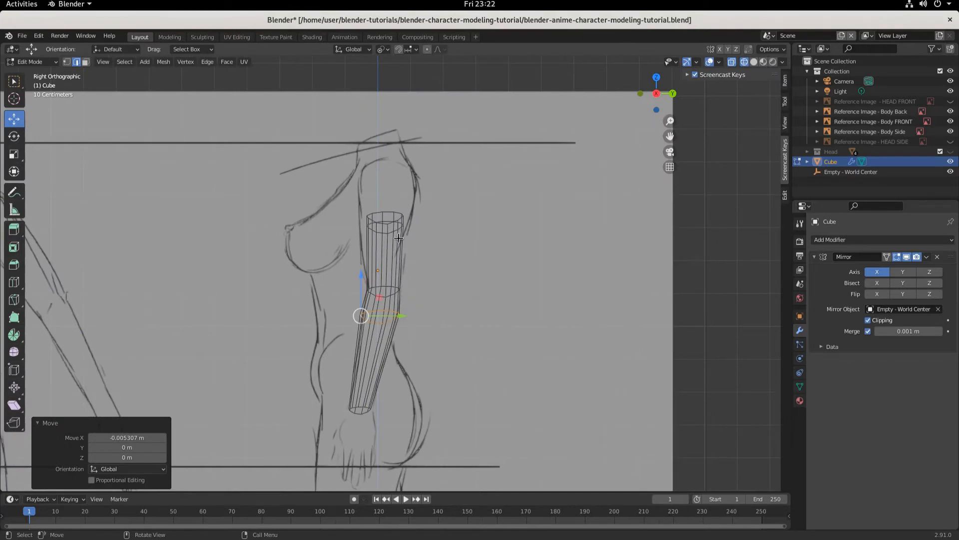
pyautogui.press('KP_1')
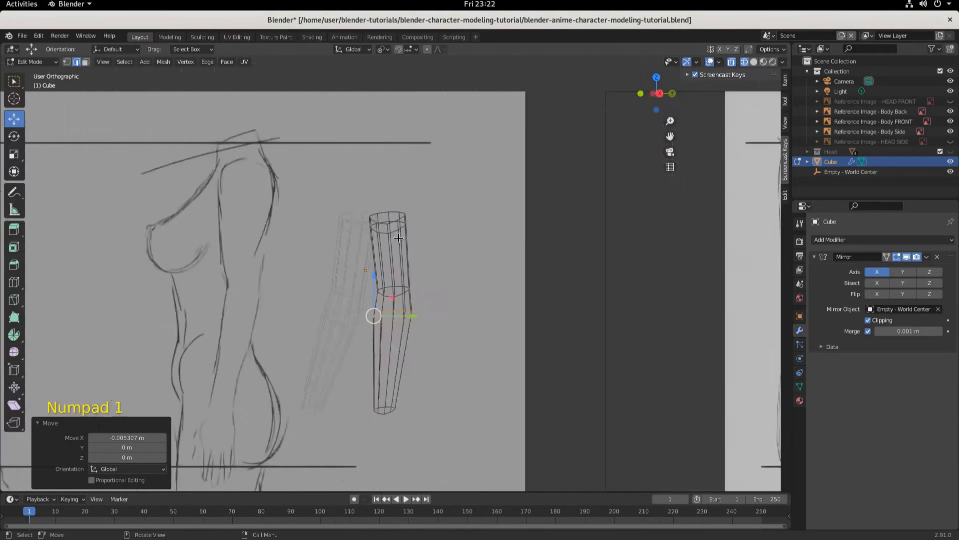
pyautogui.scroll(1, 376, 160)
pyautogui.keyDown('alt'); pyautogui.click(415, 203); pyautogui.keyUp('alt')
pyautogui.scroll(4, 473, 230)
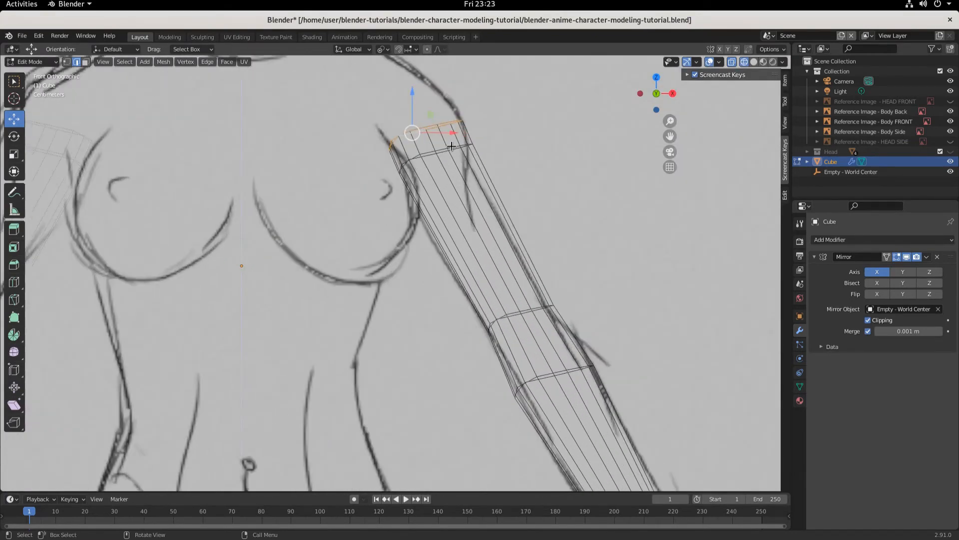
pyautogui.press('Delete')
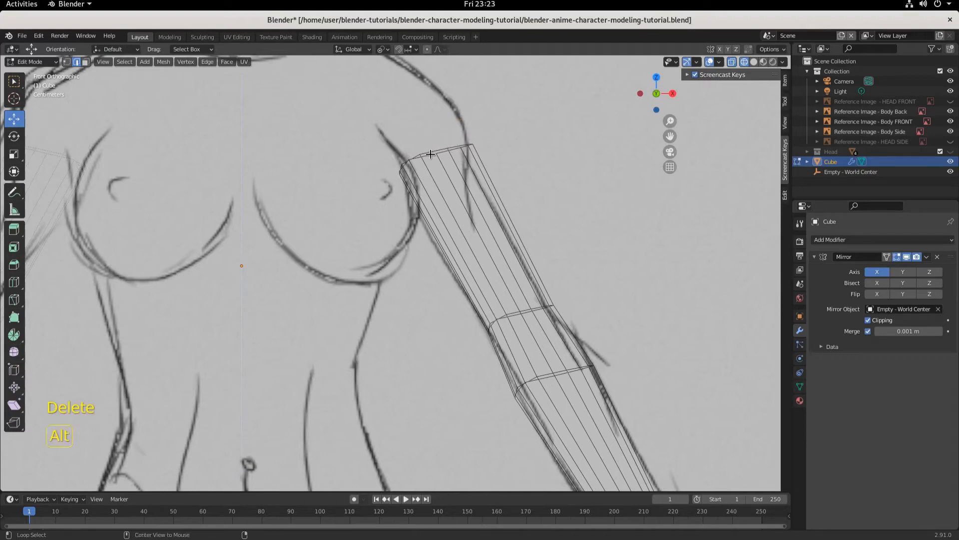
# Step: Select the arm's new top edge loop and move it about -0.019 m along X and 0.034 m along Z in the front view
pyautogui.keyDown('alt'); pyautogui.click(432, 155); pyautogui.keyUp('alt')
pyautogui.press('KP_1')
pyautogui.scroll(-5, 639, 142)
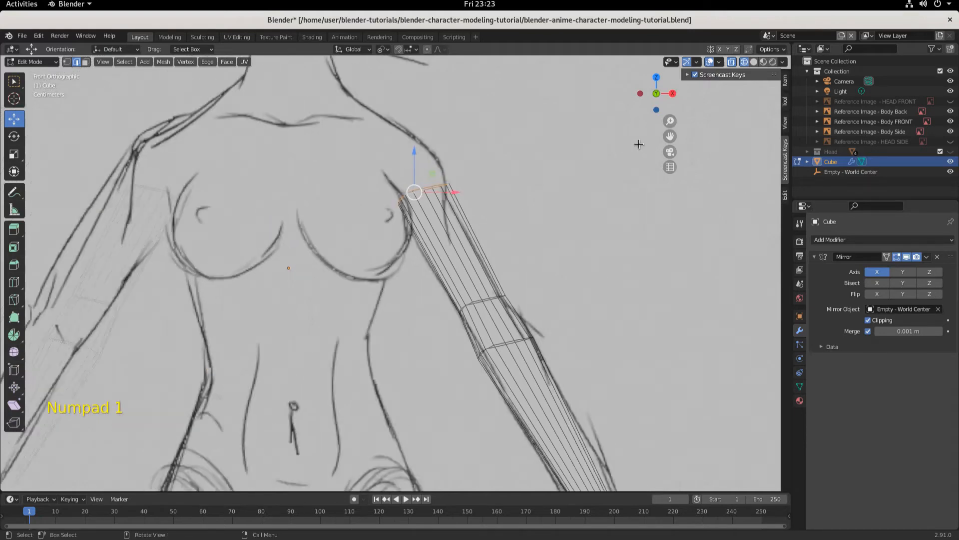
pyautogui.press('g')
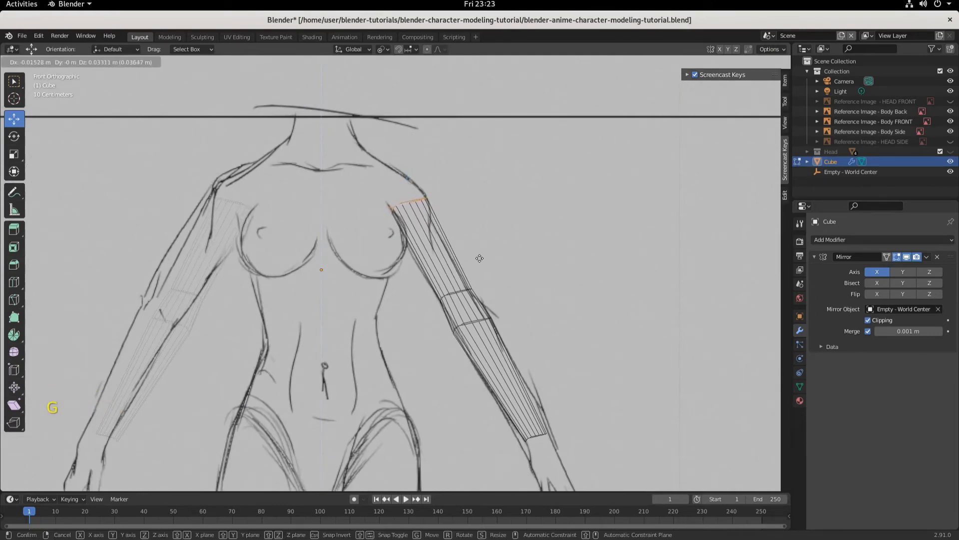
pyautogui.click(480, 257)
# Step: Rotate the arm's top loop about 27.3° in the front view and move it about 0.004 m along X and -0.022 m along Z
pyautogui.press('r')
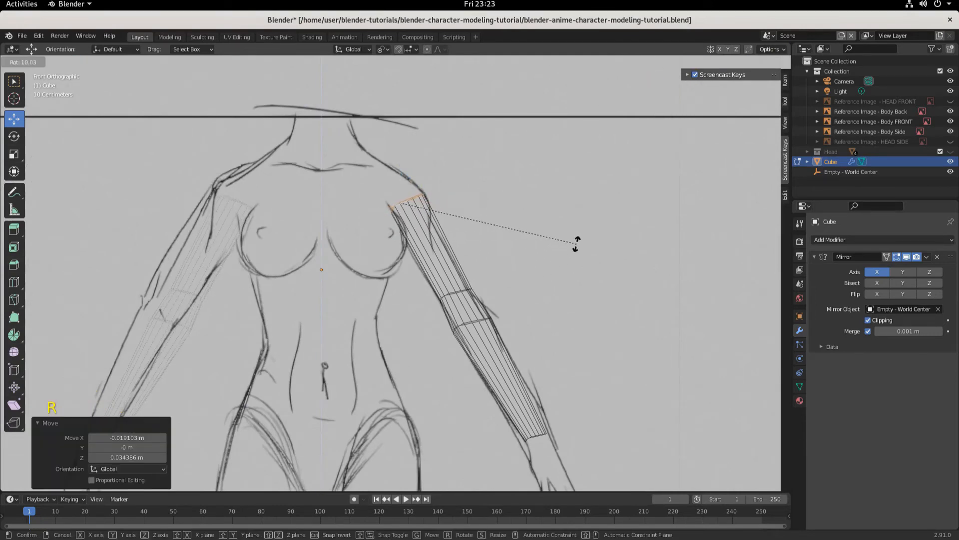
pyautogui.click(603, 189)
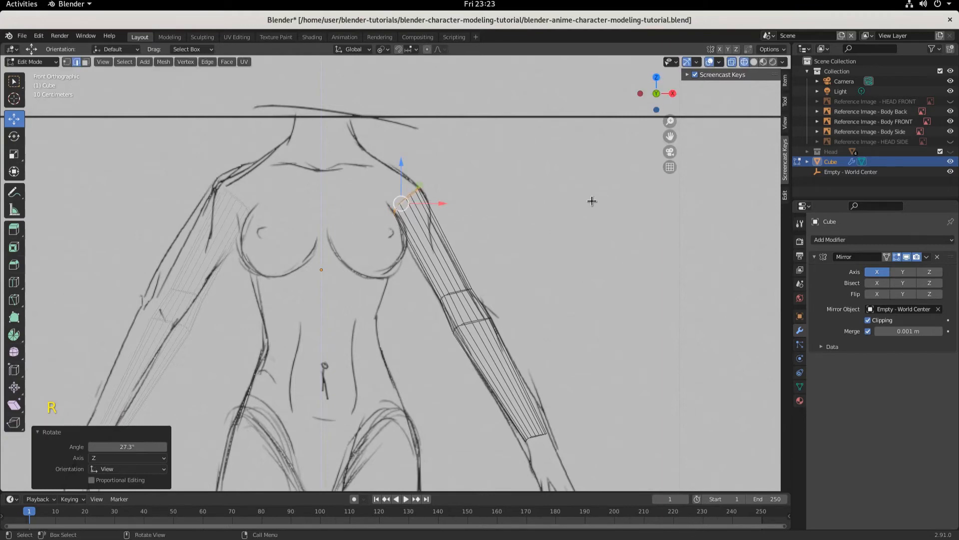
pyautogui.press('g')
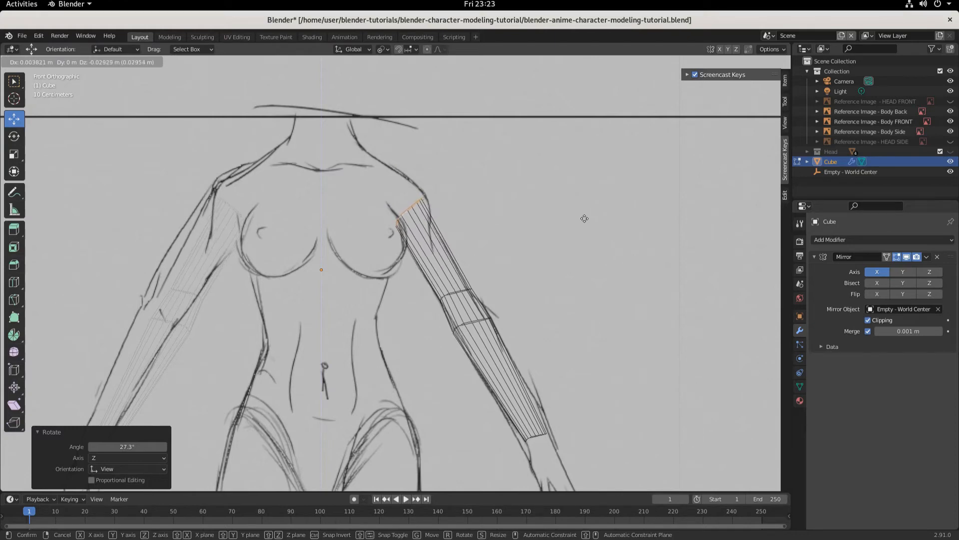
pyautogui.click(584, 216)
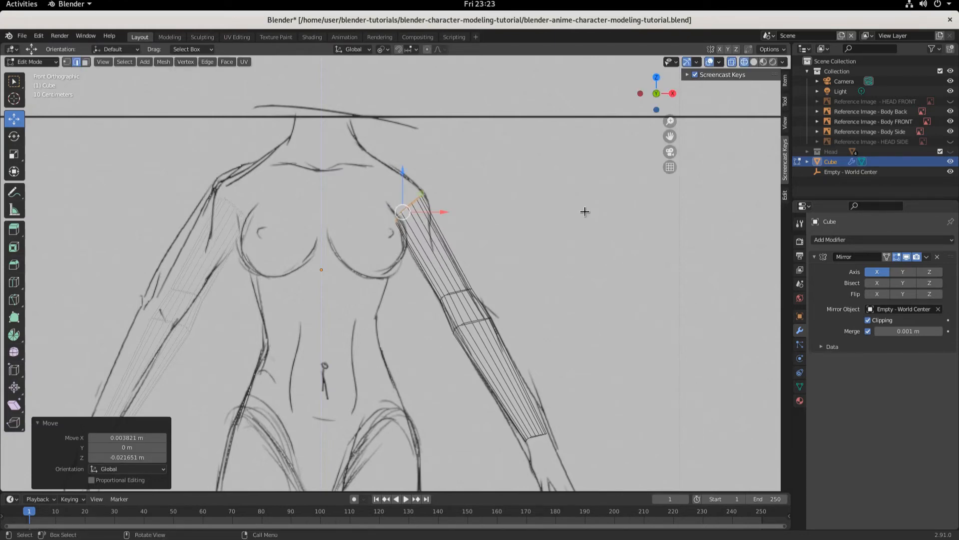
# Step: Scale the arm's top loop to about 1.25 in the side view to match the sketched shoulder width
pyautogui.press('KP_3')
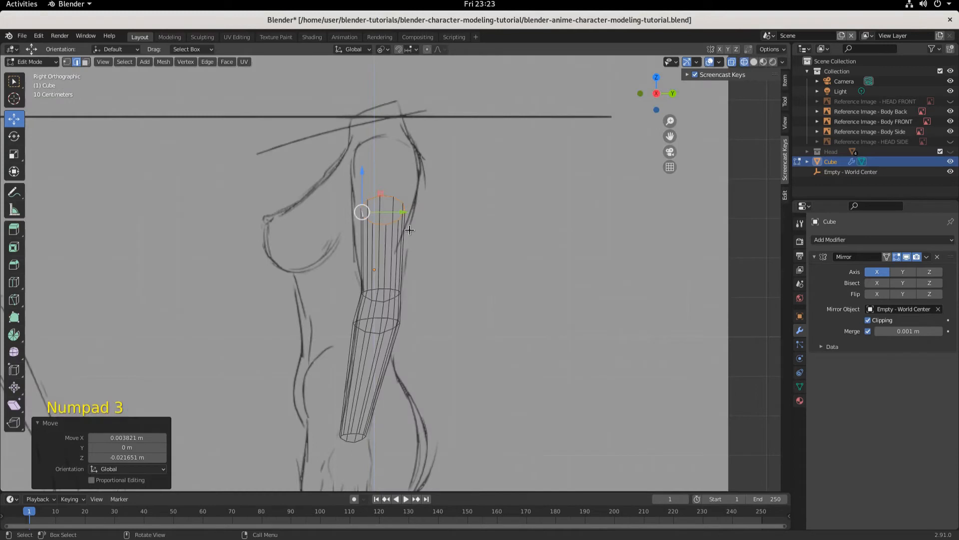
pyautogui.press('s')
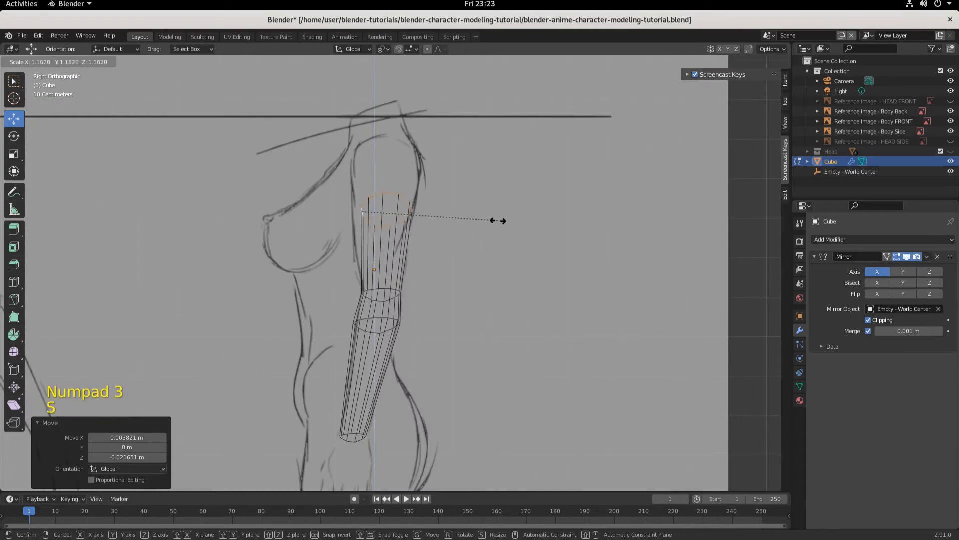
pyautogui.click(503, 219)
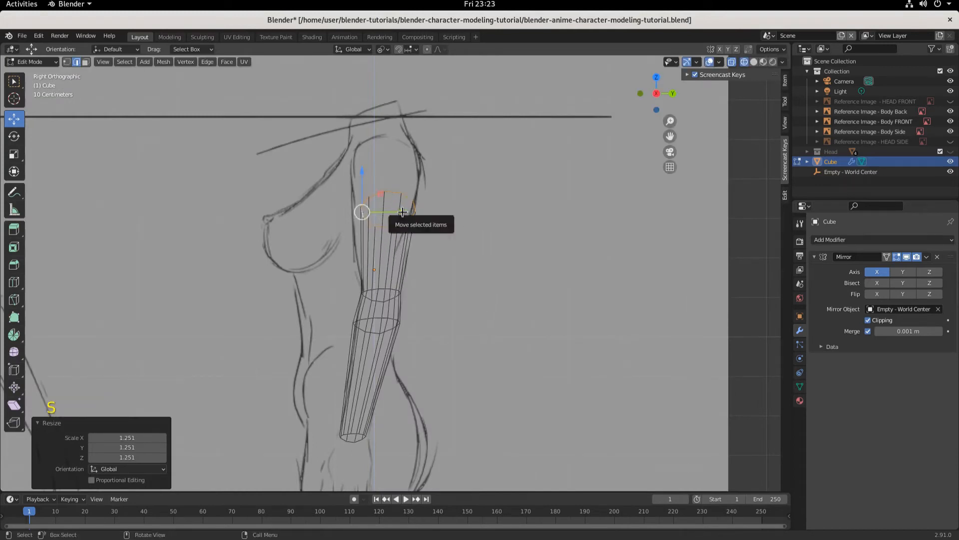
# Step: Move the arm's top loop about -0.018 m along Y and 0.117 m along Z in the side view
pyautogui.moveTo(402, 215); pyautogui.dragTo(394, 208)
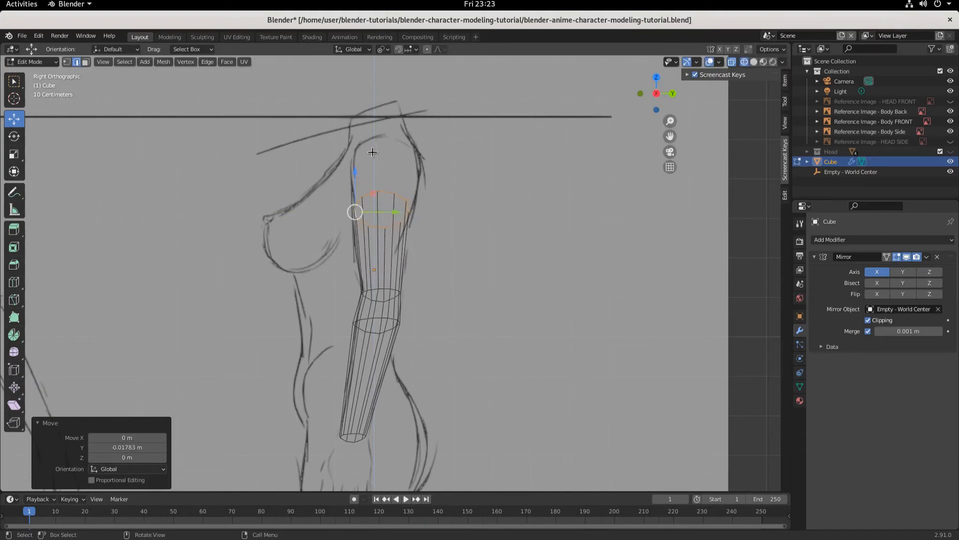
pyautogui.press('KP_1')
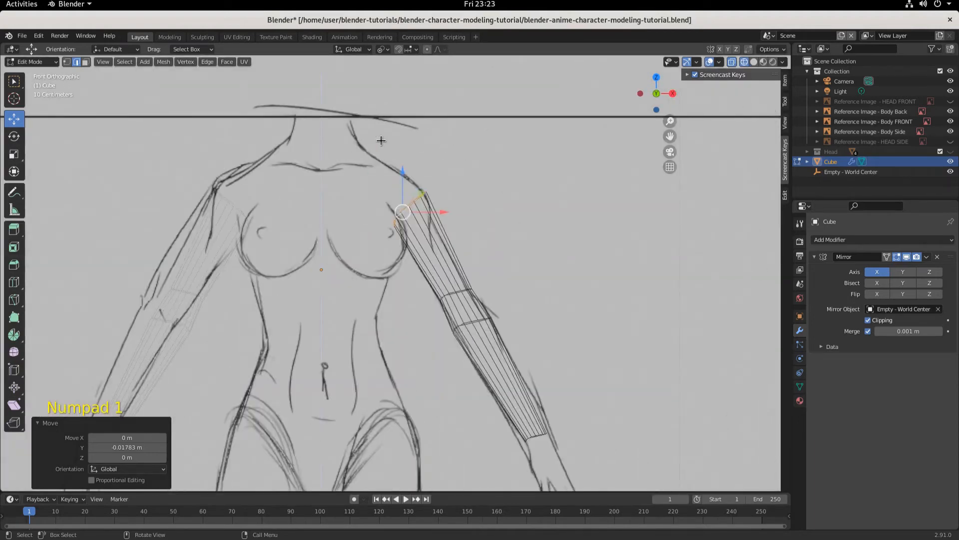
pyautogui.press('KP_3')
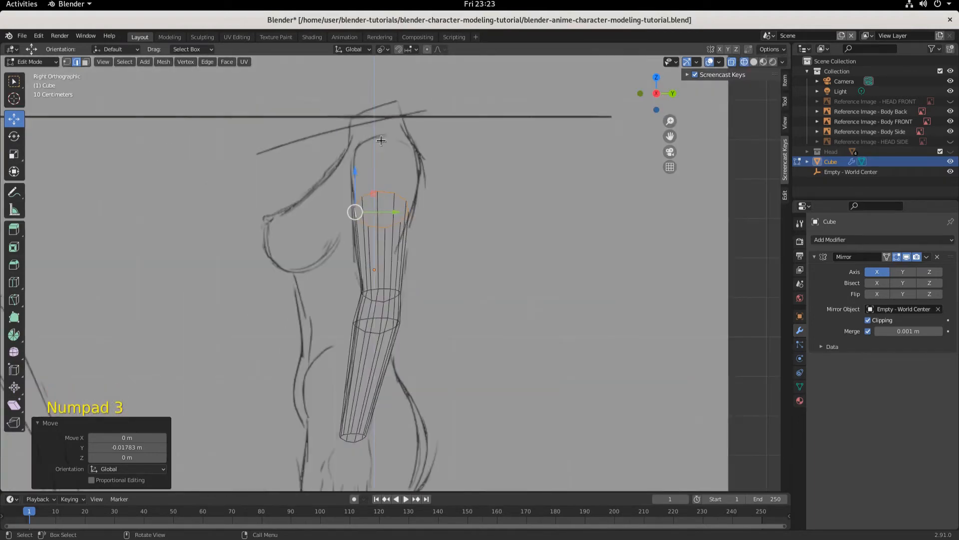
pyautogui.scroll(-5, 381, 143)
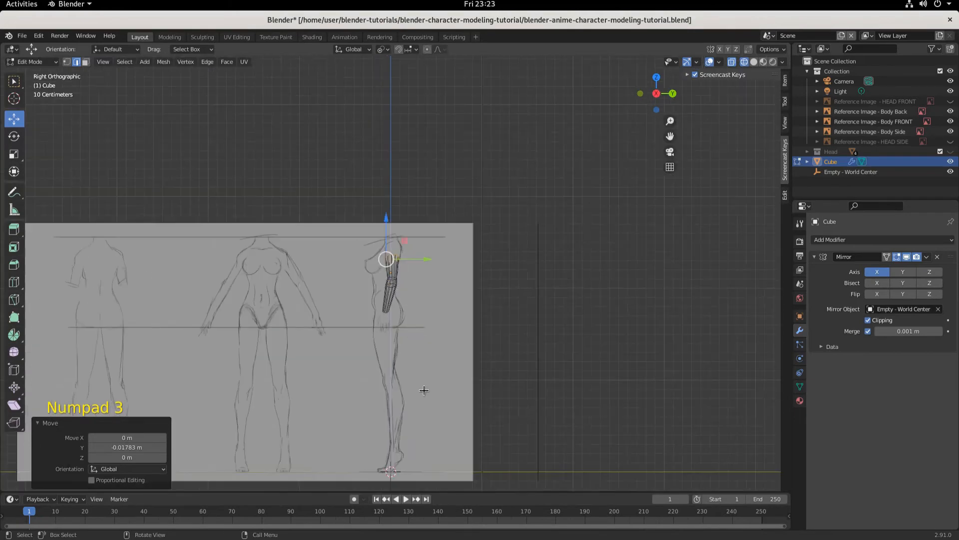
pyautogui.scroll(3, 376, 194)
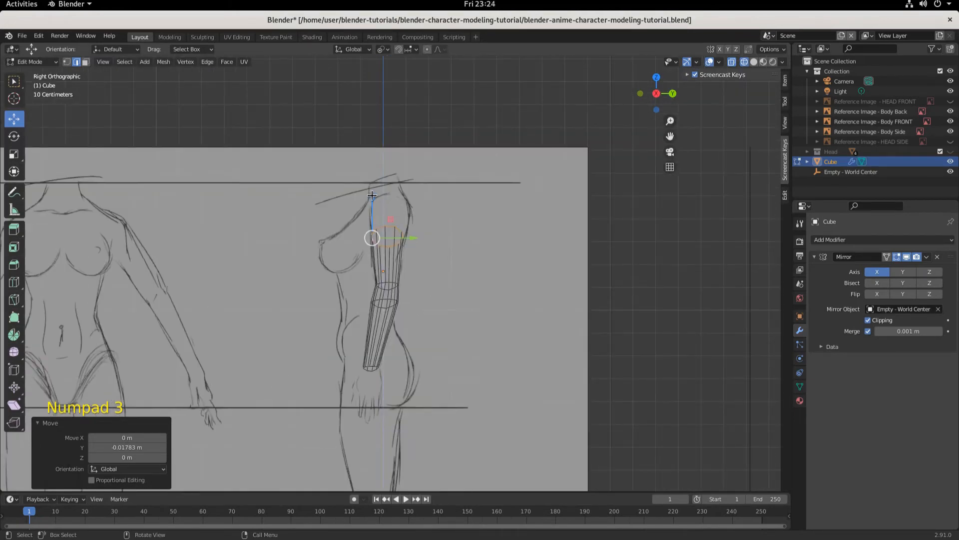
pyautogui.moveTo(372, 195); pyautogui.dragTo(380, 166)
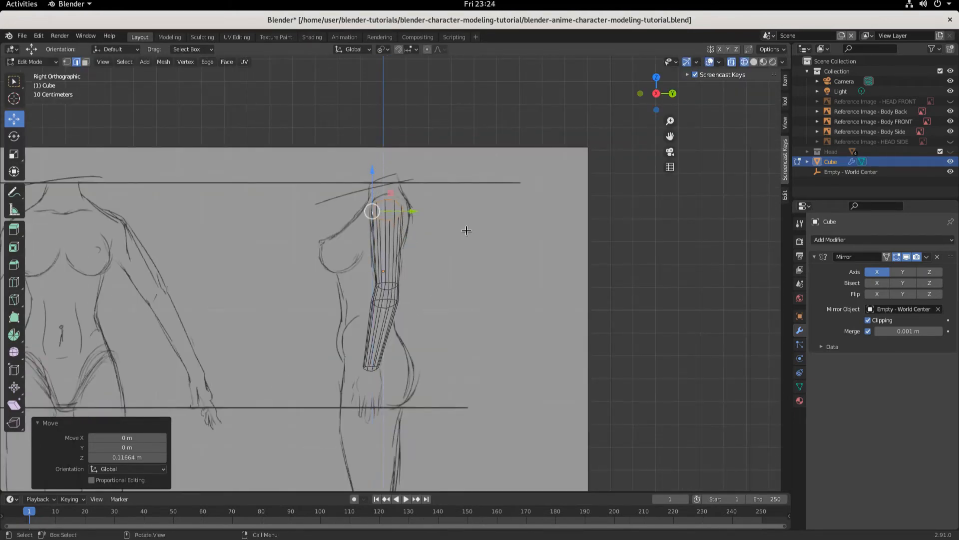
pyautogui.scroll(2, 457, 233)
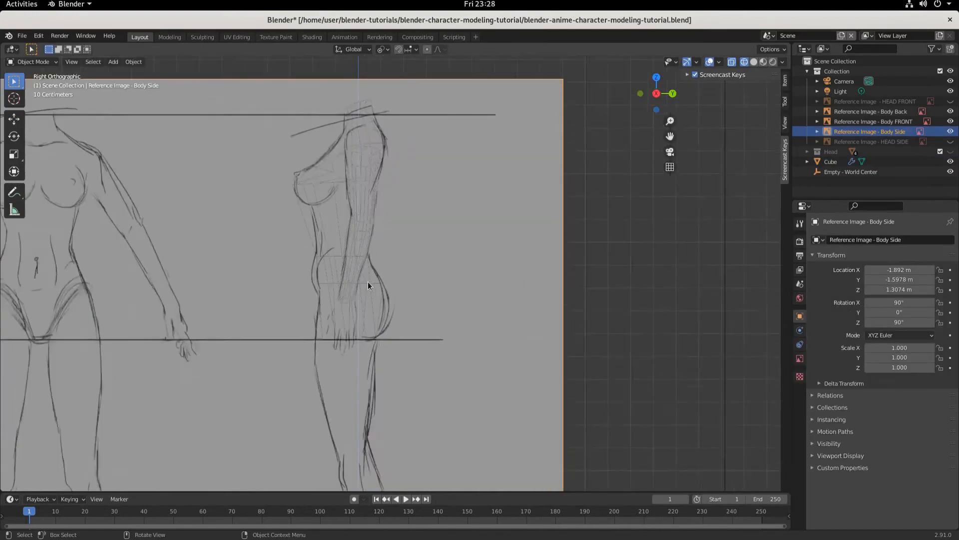
# Step: Select the body mesh in Object Mode and show it in solid shading in the front view
pyautogui.scroll(3, 368, 281)
pyautogui.click(355, 165)
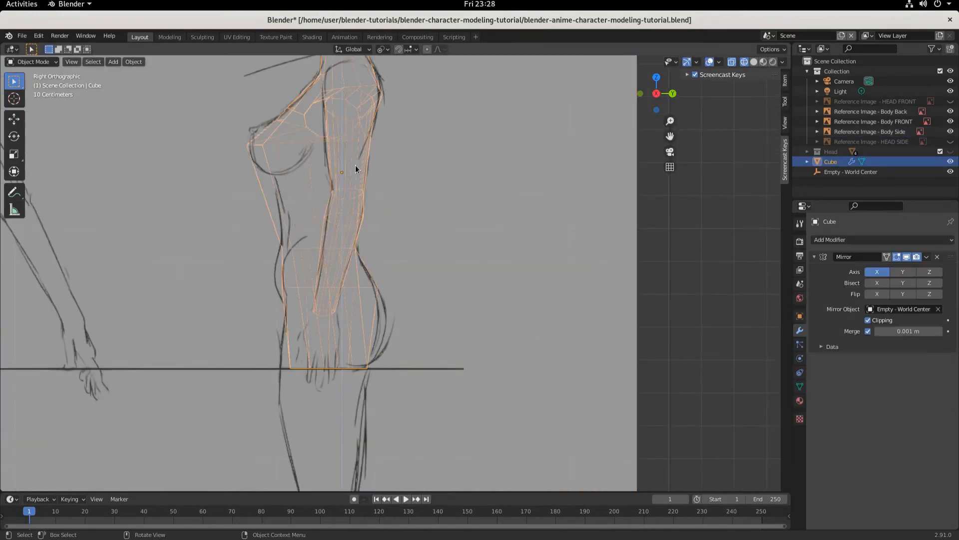
pyautogui.press('KP_1')
pyautogui.scroll(-2, 427, 121)
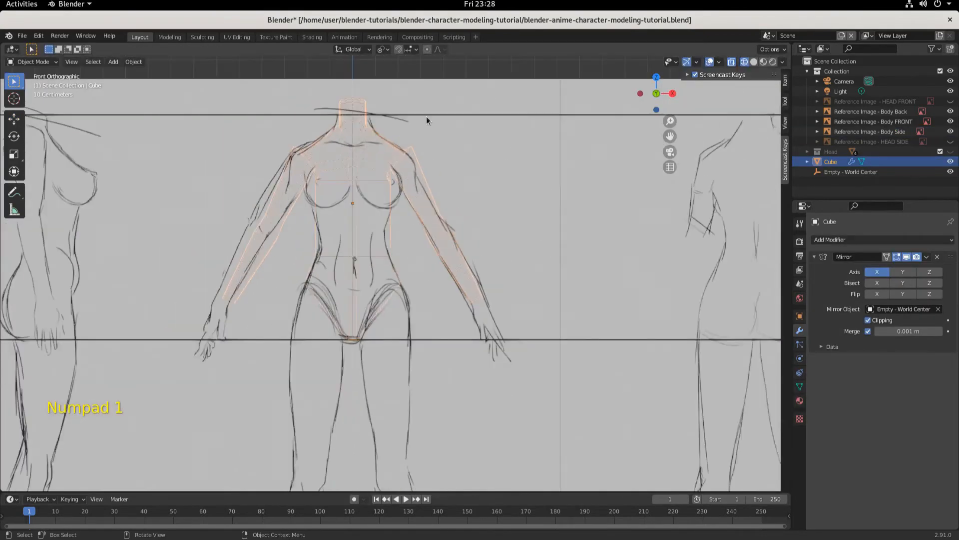
pyautogui.click(754, 62)
pyautogui.scroll(4, 448, 230)
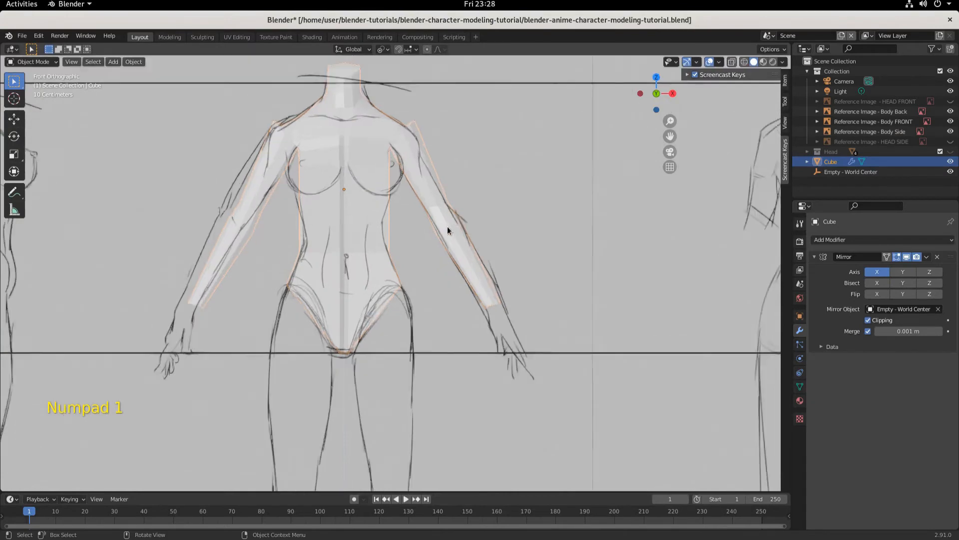
pyautogui.scroll(-2, 447, 231)
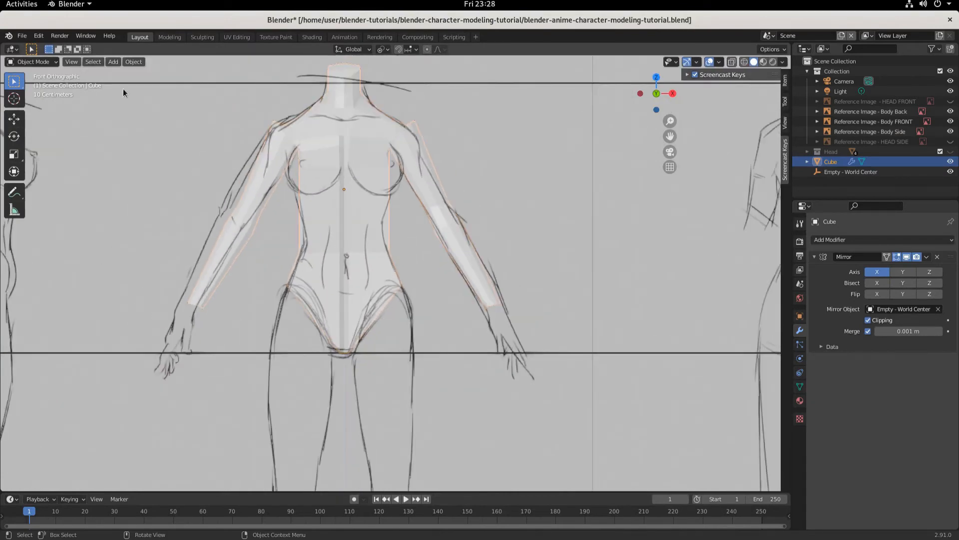
# Step: Enter Edit Mode on the body mesh and move the arm's top loop about 0.0096 m along Z in the front view
pyautogui.click(30, 62)
pyautogui.click(30, 83)
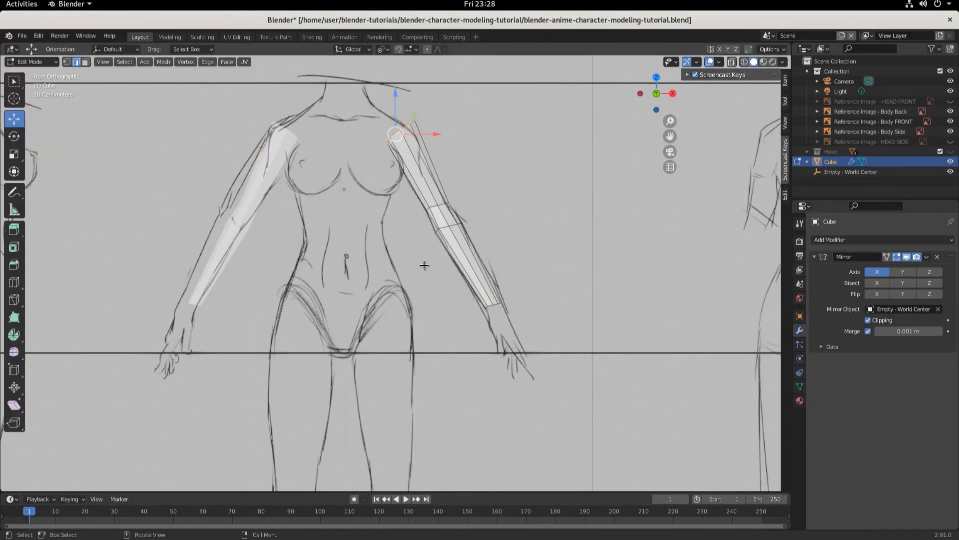
pyautogui.scroll(2, 429, 254)
pyautogui.scroll(-6, 507, 253)
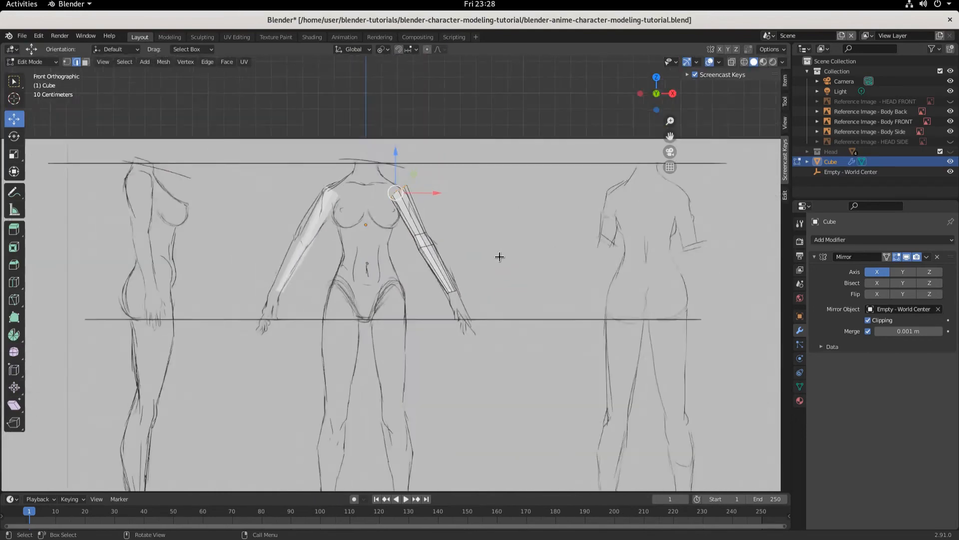
pyautogui.scroll(5, 444, 241)
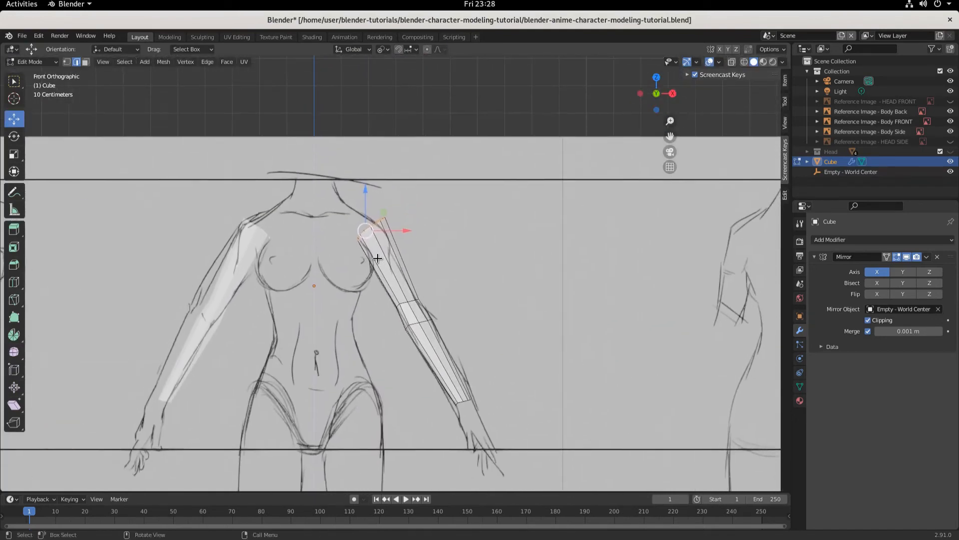
pyautogui.moveTo(343, 160); pyautogui.dragTo(342, 157)
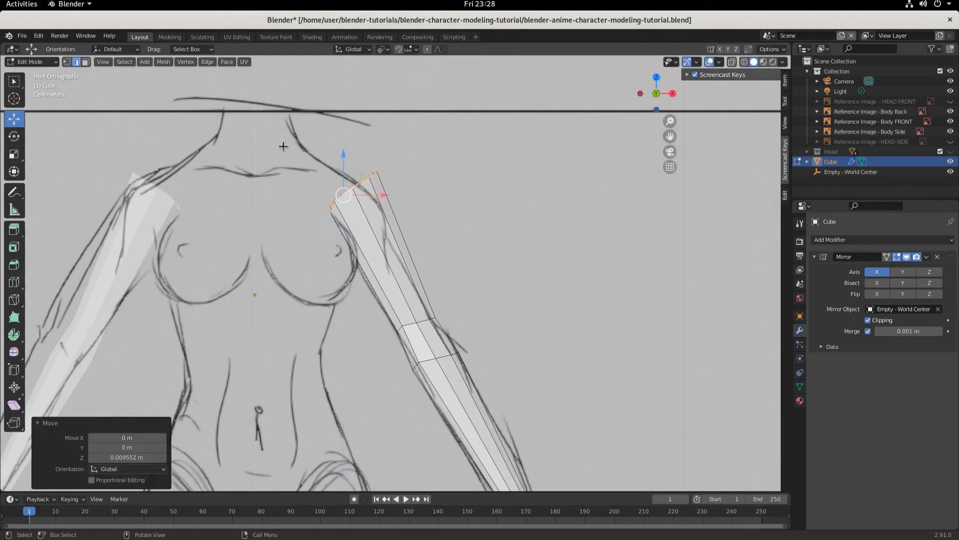
# Step: Raise the arm's top loop about 0.042 m along Z in the side view, toward the sketched shoulder
pyautogui.press('KP_3')
pyautogui.scroll(-2, 428, 132)
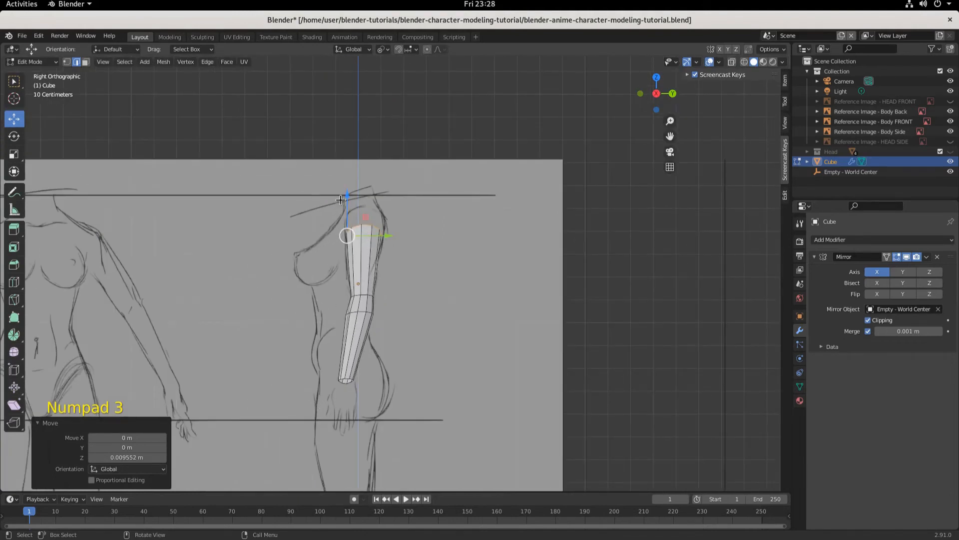
pyautogui.moveTo(345, 197); pyautogui.dragTo(346, 186)
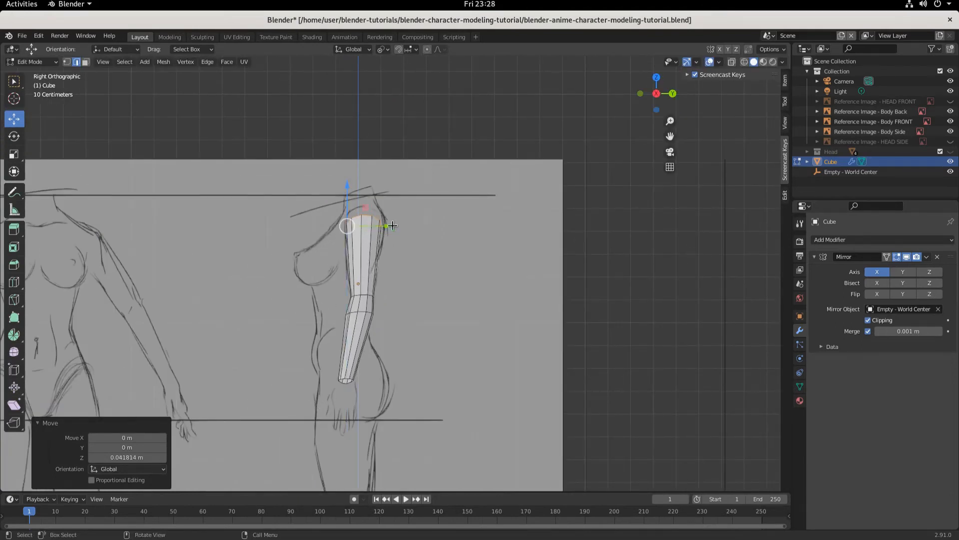
pyautogui.scroll(2, 419, 287)
pyautogui.scroll(1, 419, 288)
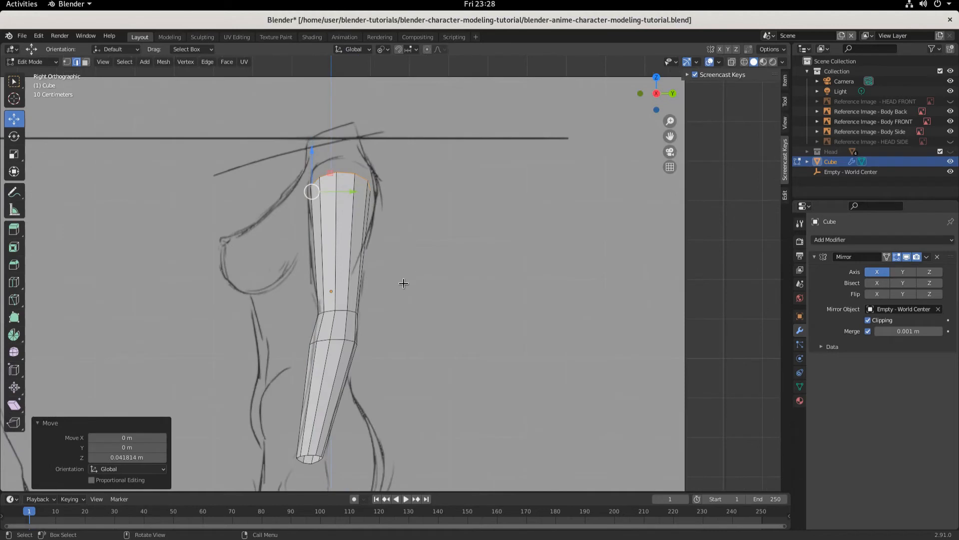
# Step: Move the arm's top loop about -0.020 m along X in the front view
pyautogui.press('KP_1')
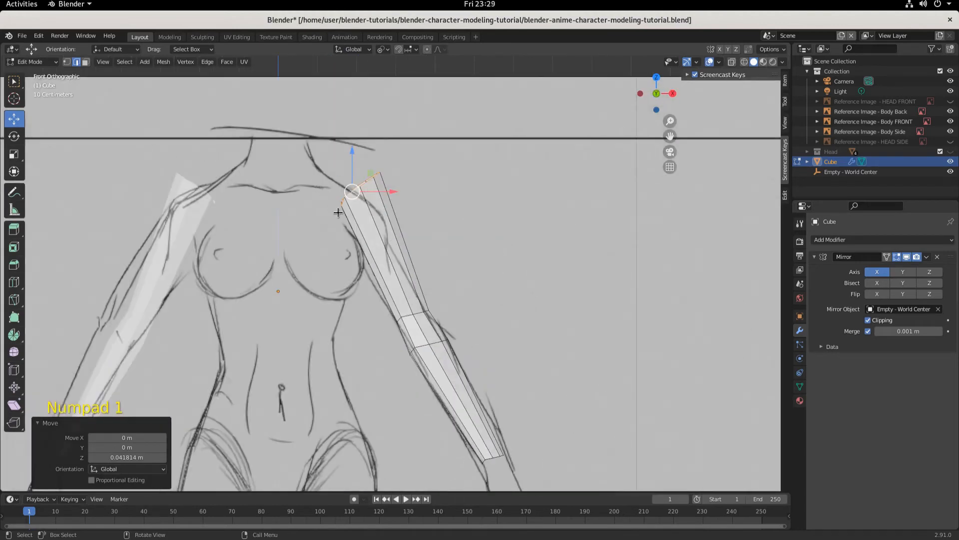
pyautogui.scroll(-4, 373, 320)
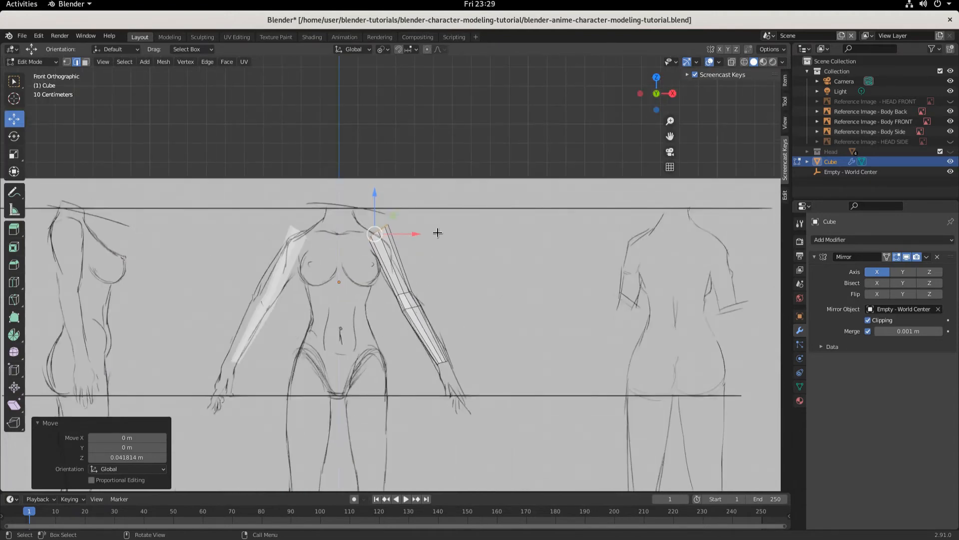
pyautogui.scroll(4, 435, 235)
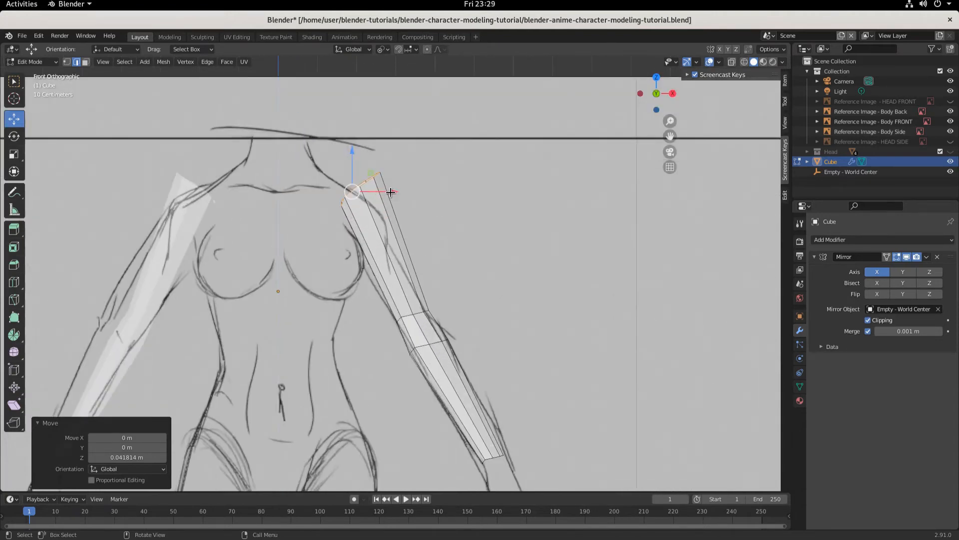
pyautogui.moveTo(389, 189); pyautogui.dragTo(381, 190)
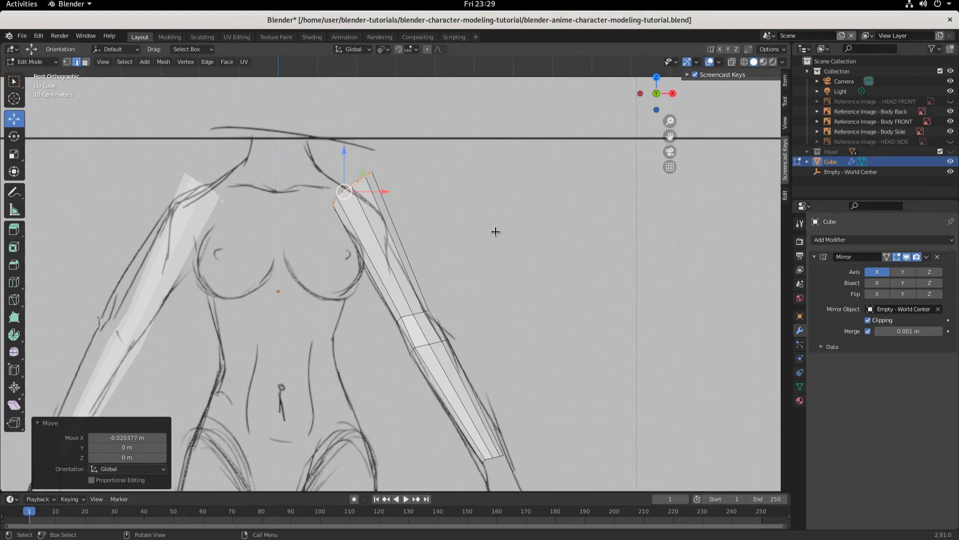
# Step: Scale the arm's top loop down to about 0.829 in the front view
pyautogui.press('s')
pyautogui.click(469, 233)
pyautogui.scroll(-3, 475, 257)
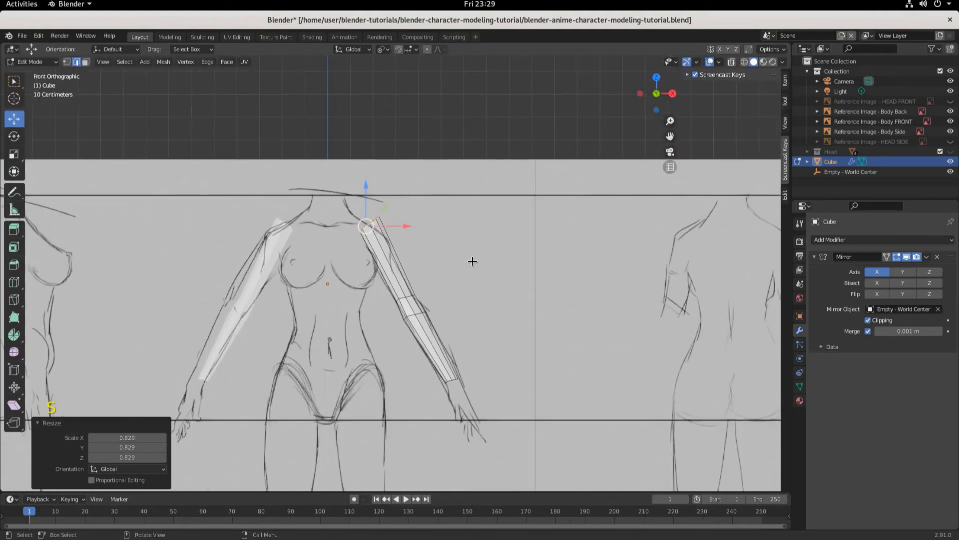
pyautogui.scroll(-2, 472, 261)
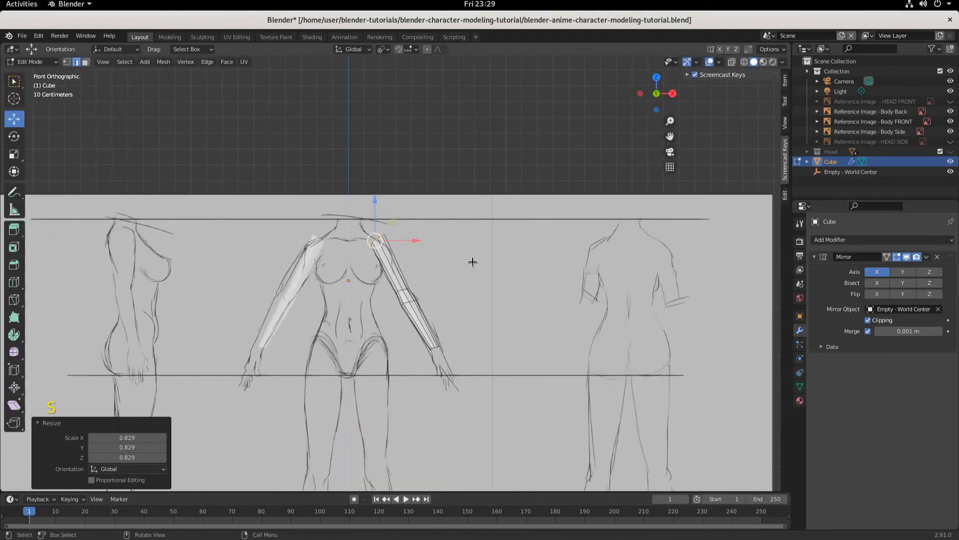
pyautogui.scroll(2, 473, 262)
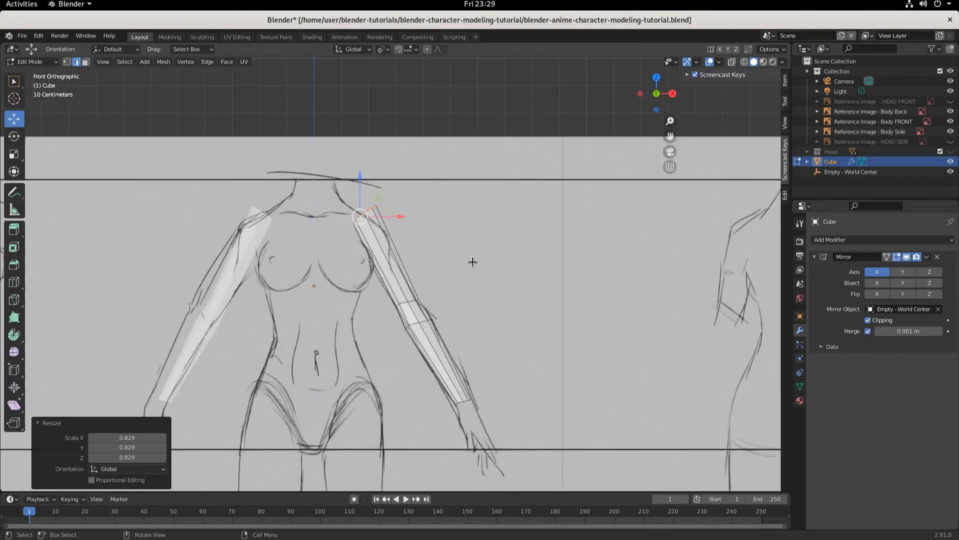
# Step: Add one loop cut across the upper arm in the side view, slid toward the shoulder by a factor of about 0.177
pyautogui.press('KP_3')
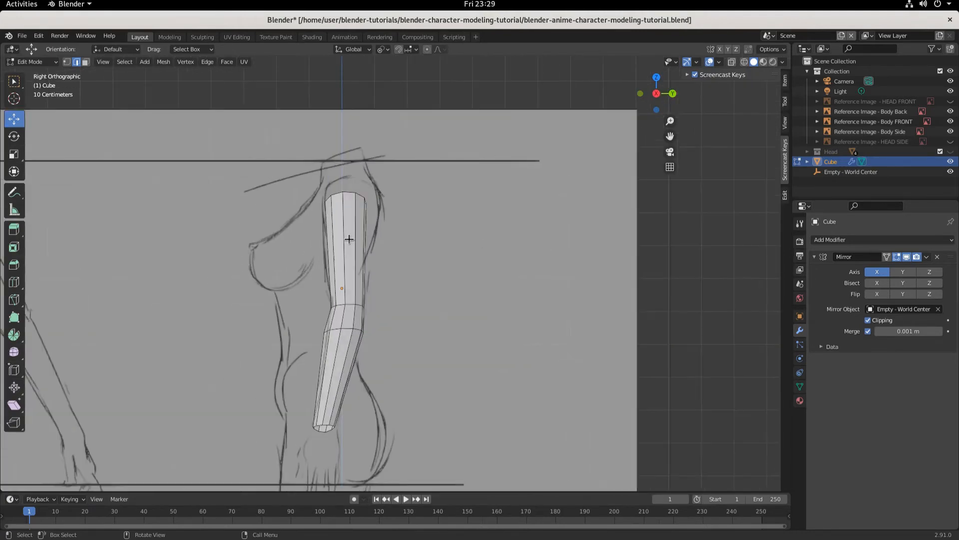
pyautogui.press('ctrl')
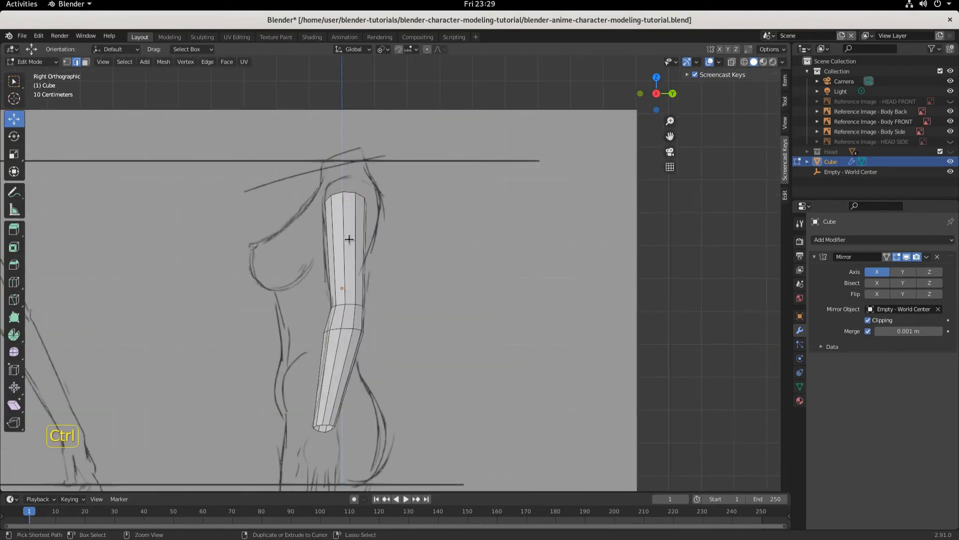
pyautogui.hotkey('ctrl', 'r')
pyautogui.click(349, 239)
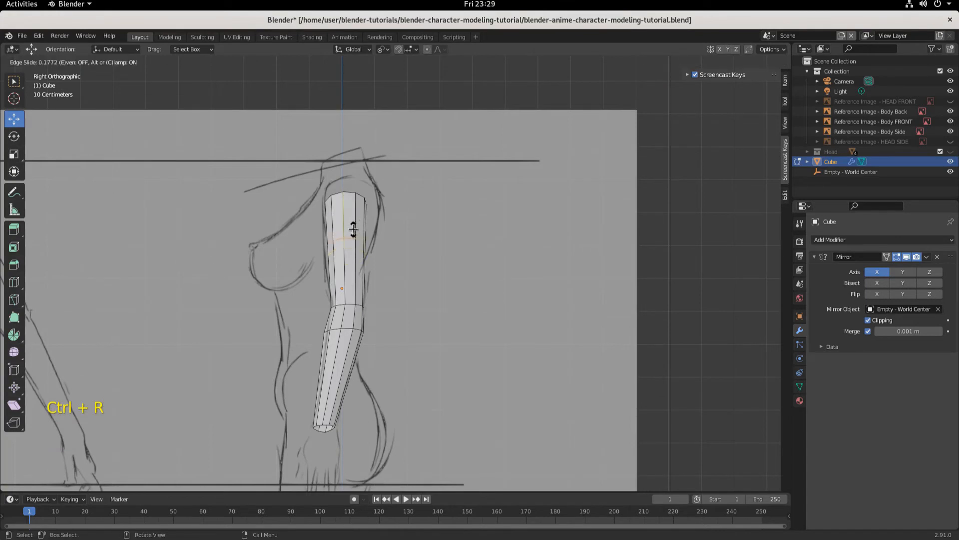
pyautogui.click(353, 229)
# Step: Enlarge the new upper-arm loop, ending with a scale of about 1.089, and move it about 0.006 m along Y and 0.015 m along Z
pyautogui.press('s')
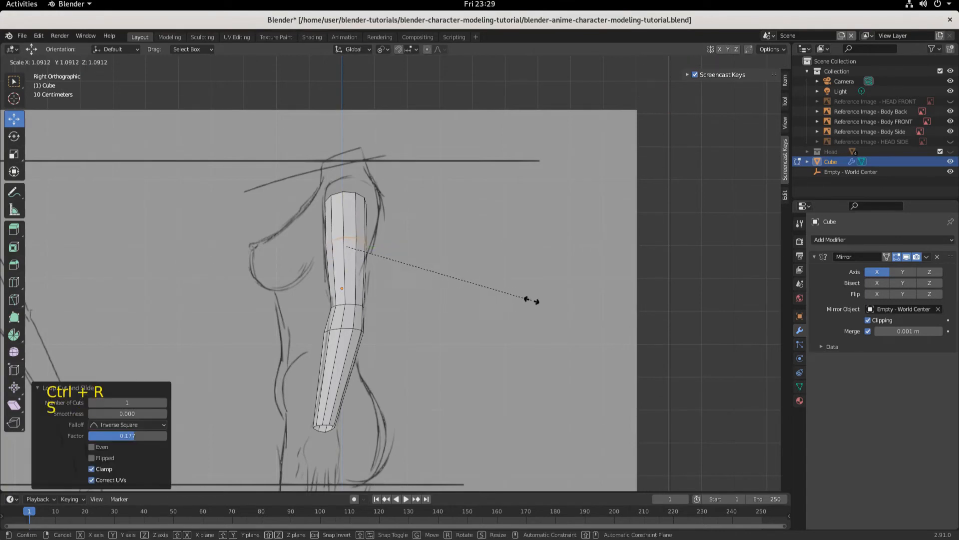
pyautogui.click(544, 300)
pyautogui.moveTo(385, 247); pyautogui.dragTo(390, 248)
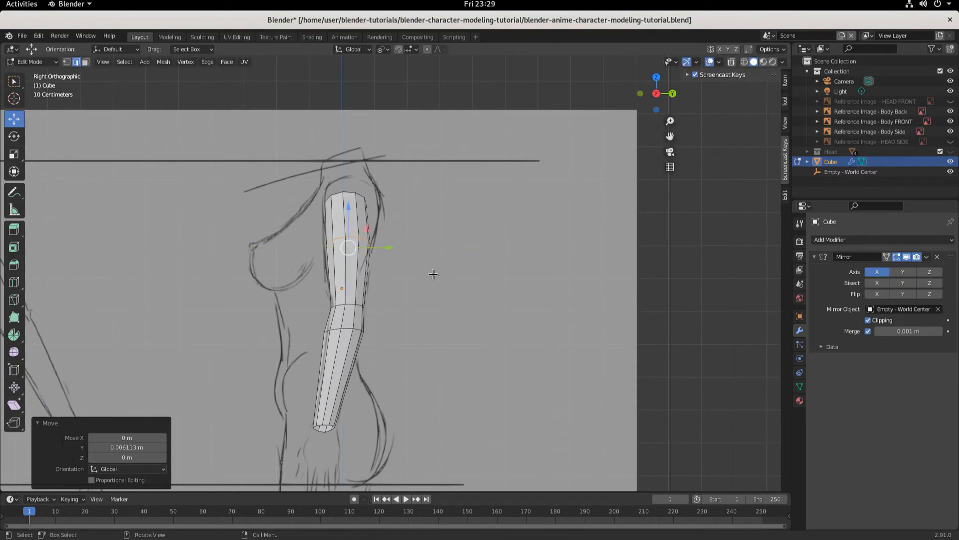
pyautogui.press('s')
pyautogui.click(441, 275)
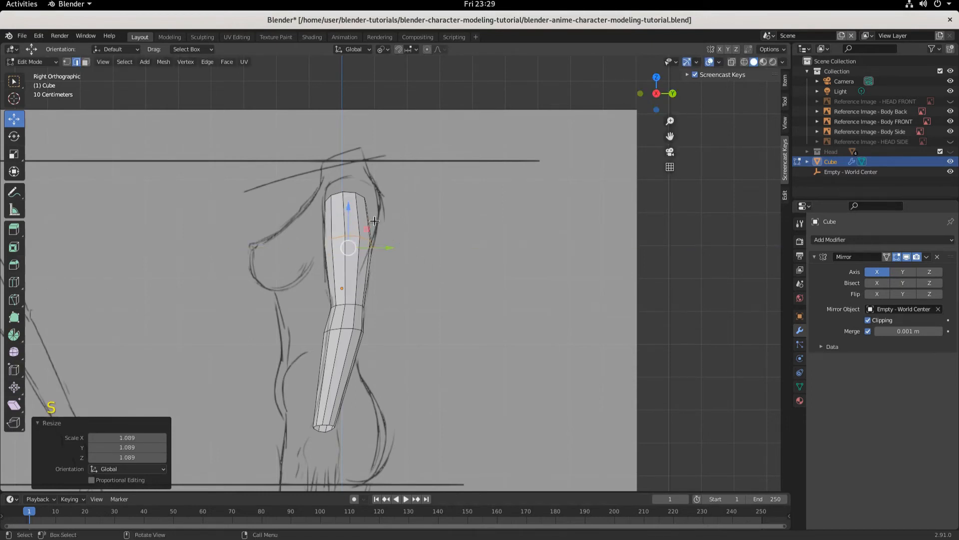
pyautogui.moveTo(348, 212); pyautogui.dragTo(349, 208)
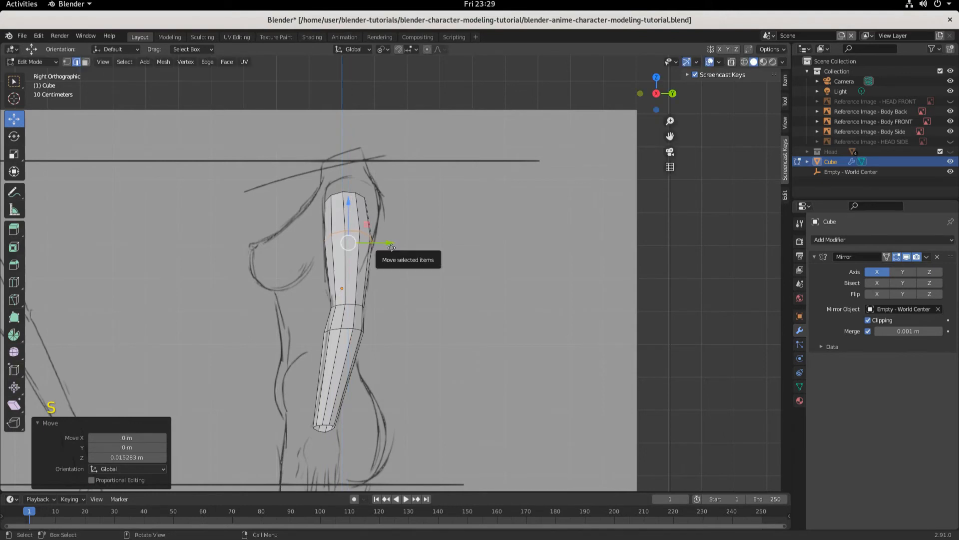
pyautogui.moveTo(391, 247); pyautogui.dragTo(391, 247)
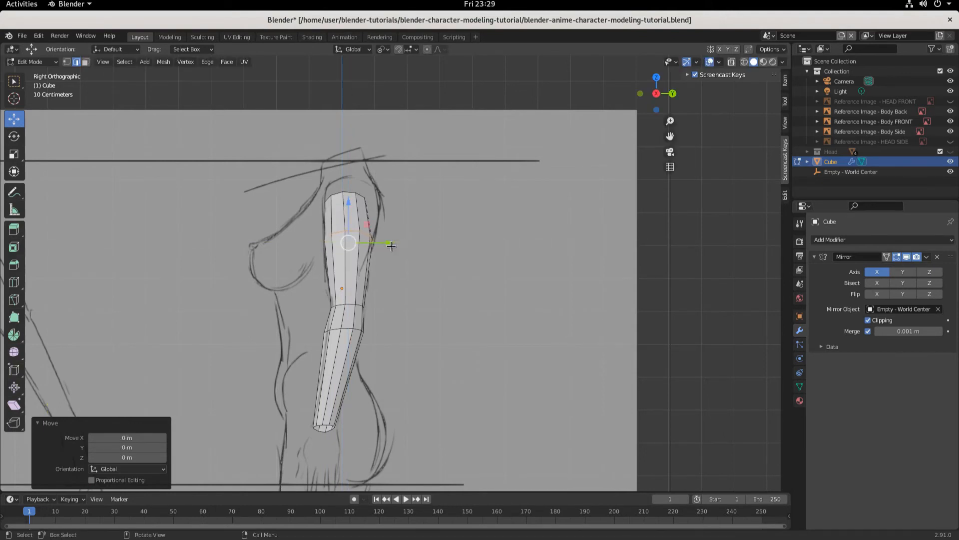
# Step: Rotate the new upper-arm loop by about -5.44° in the front view
pyautogui.press('KP_1')
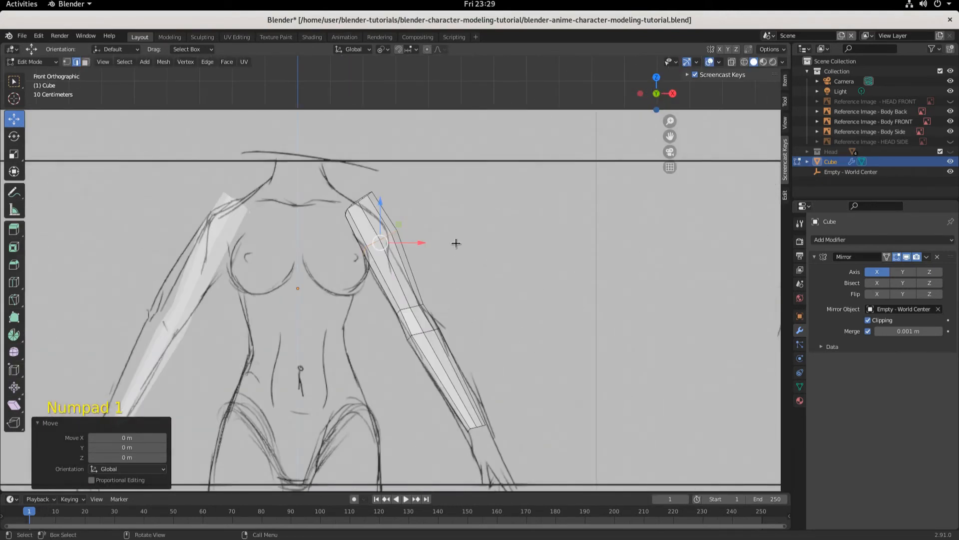
pyautogui.press('r')
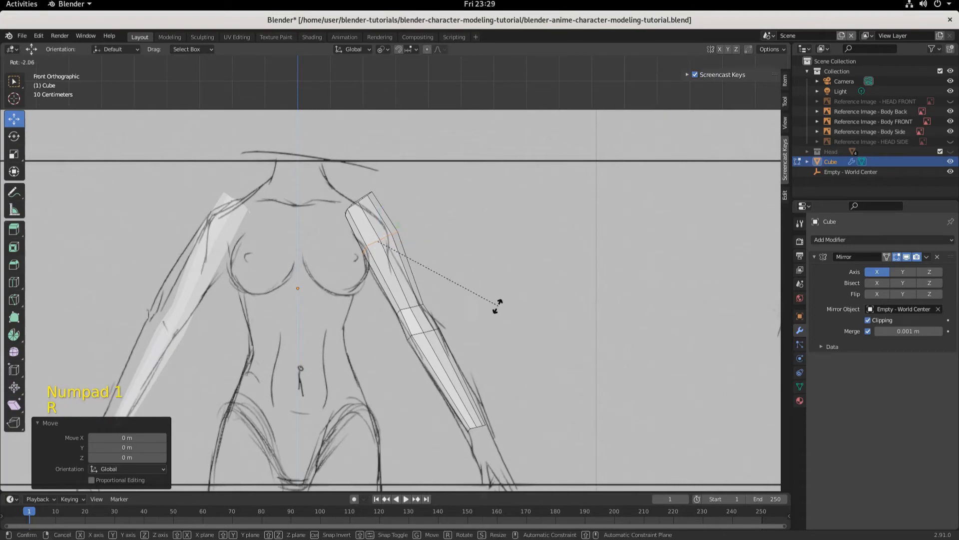
pyautogui.click(498, 314)
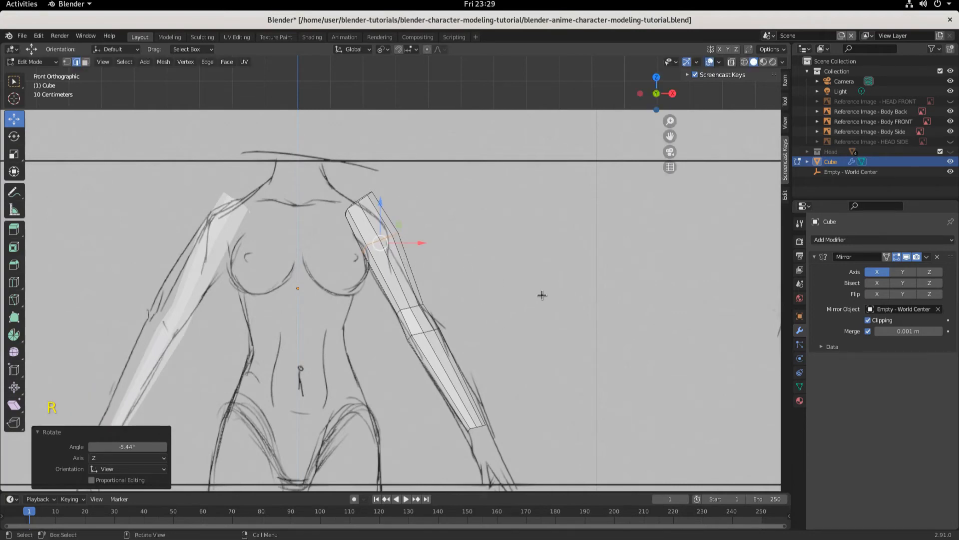
# Step: Scale the upper-arm loop to about 0.816 along X and move it about -0.005 m along X and -0.003 m along Z
pyautogui.press('s')
pyautogui.press('x')
pyautogui.click(505, 301)
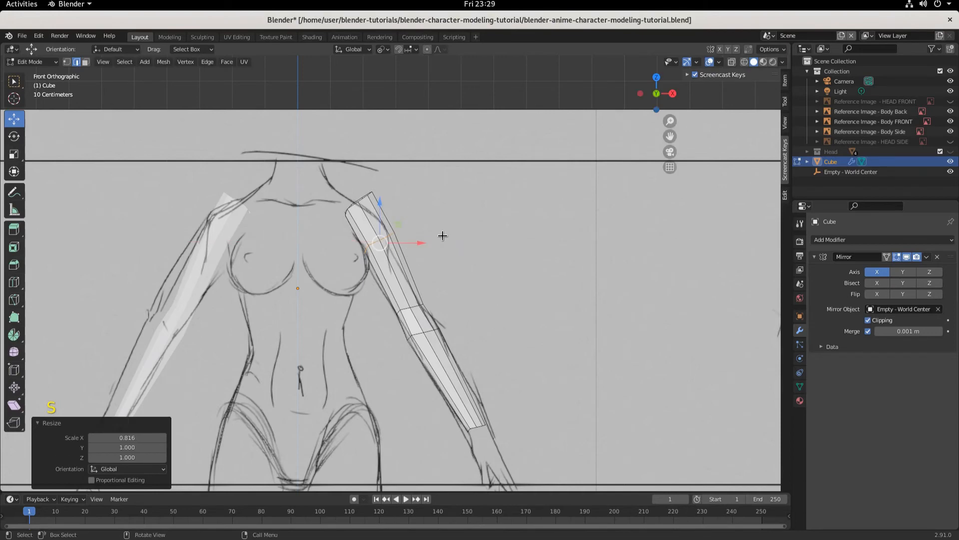
pyautogui.press('g')
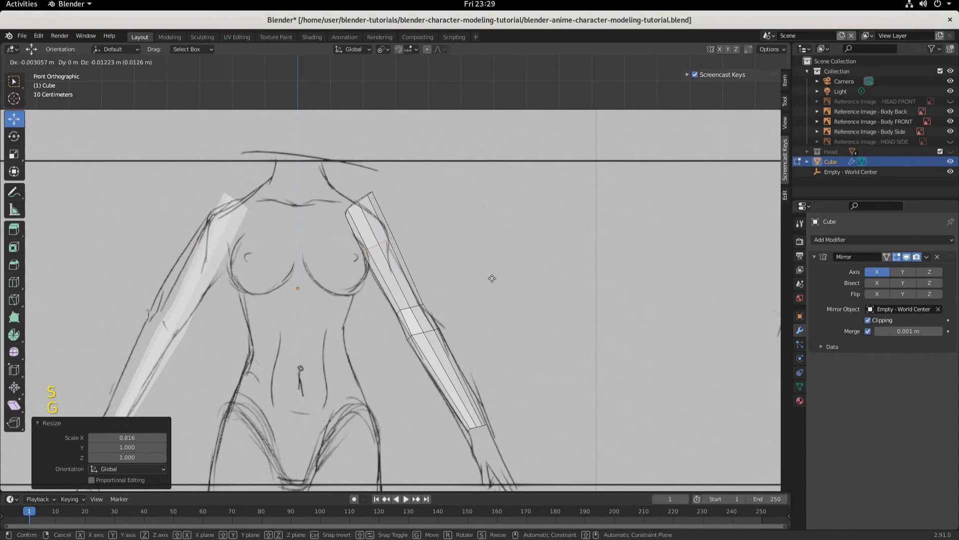
pyautogui.click(490, 274)
# Step: Select the arm's top loop and raise it toward the shoulder outline in the side view
pyautogui.scroll(-2, 504, 288)
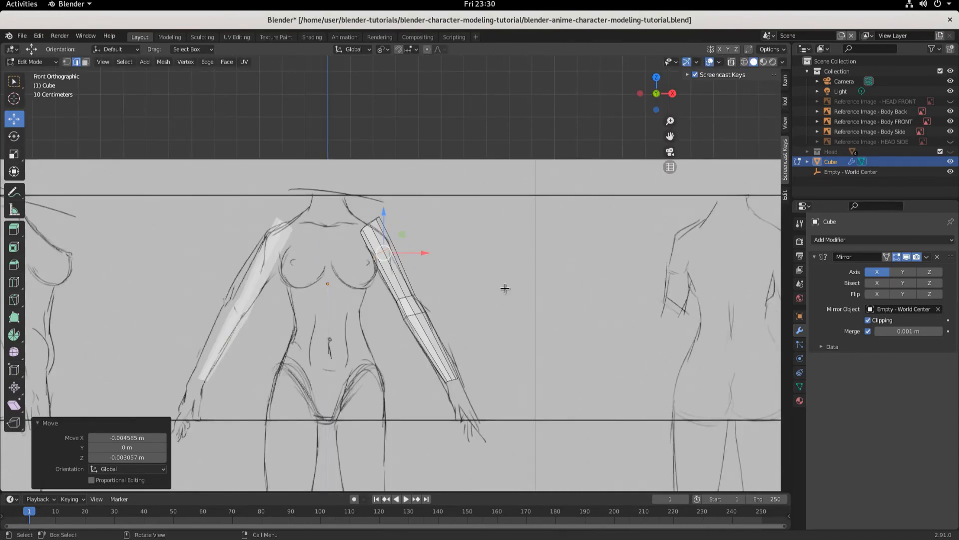
pyautogui.scroll(5, 456, 281)
pyautogui.scroll(-3, 386, 244)
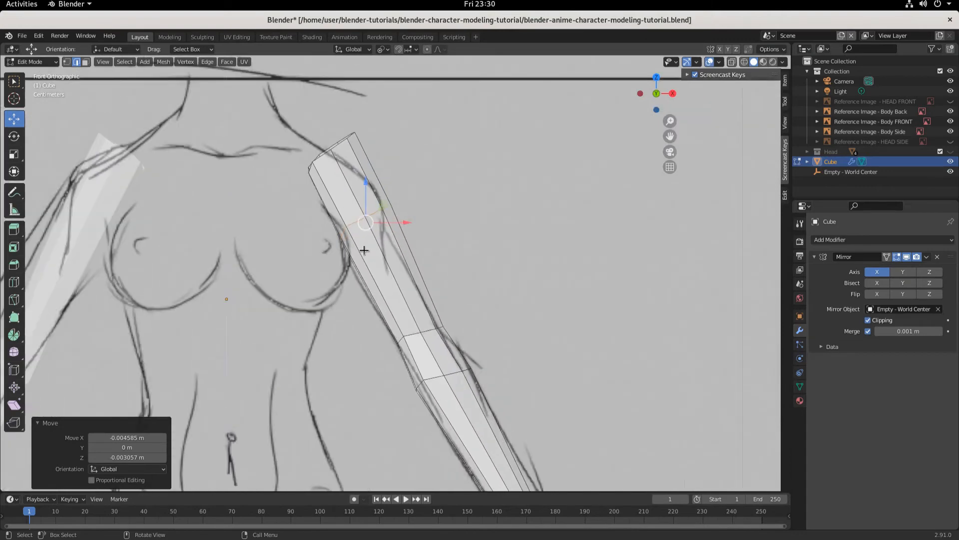
pyautogui.keyDown('alt'); pyautogui.click(356, 185); pyautogui.keyUp('alt')
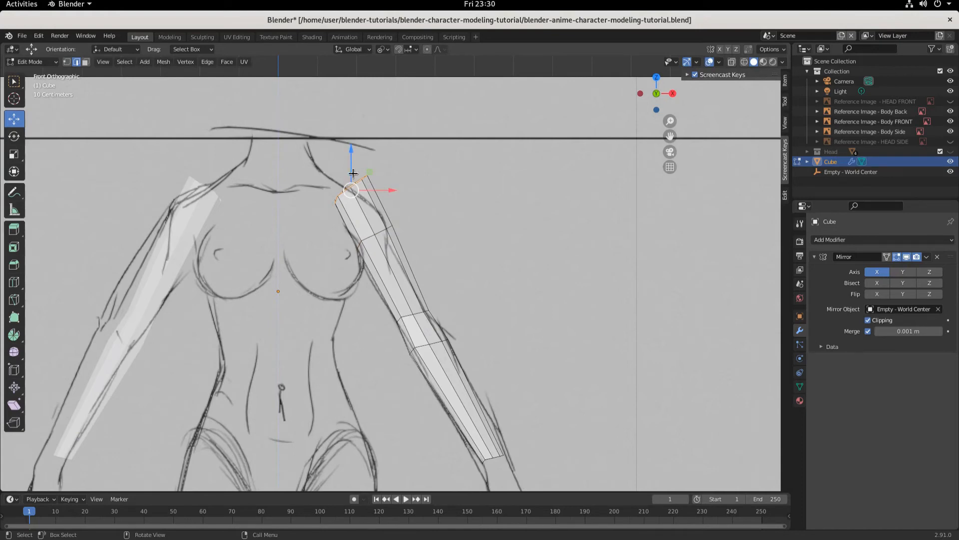
pyautogui.press('KP_3')
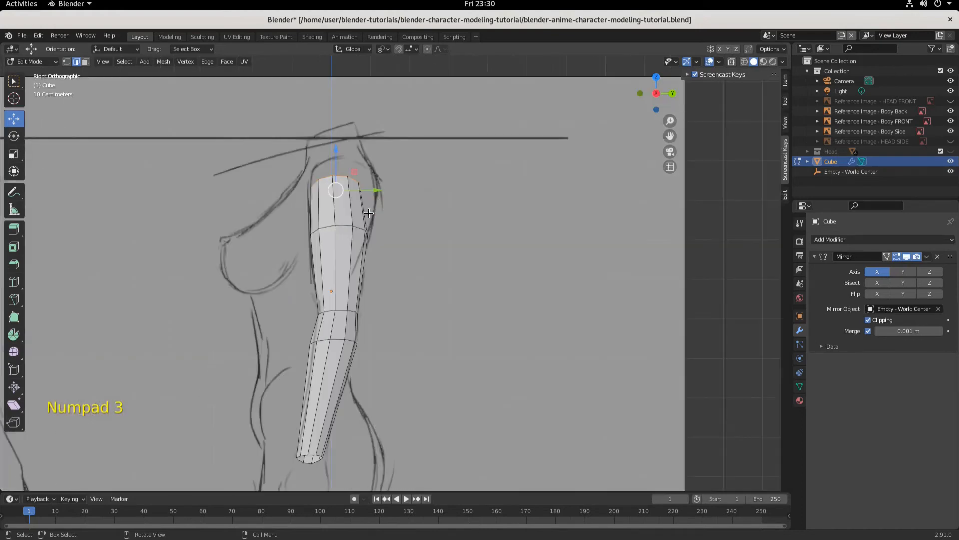
pyautogui.press('KP_1')
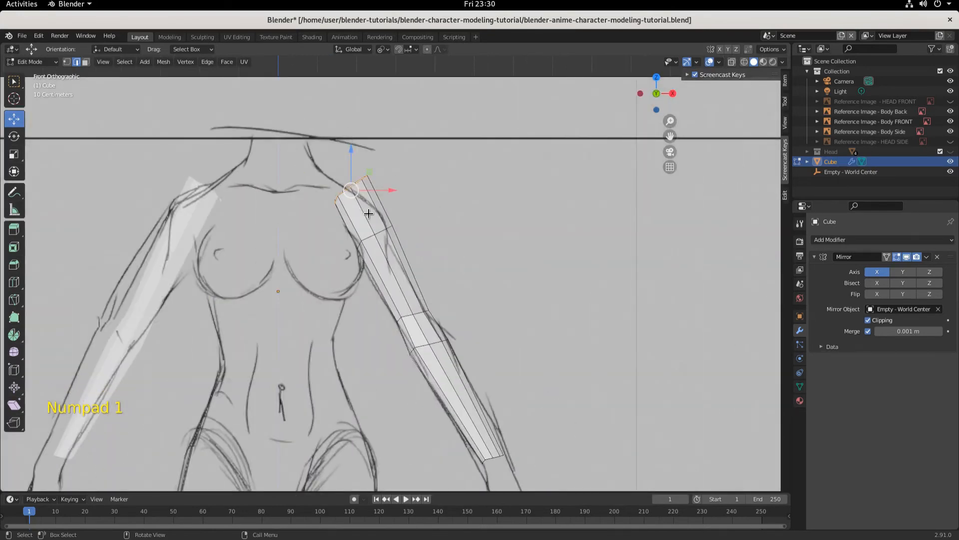
pyautogui.press('KP_3')
pyautogui.press('g')
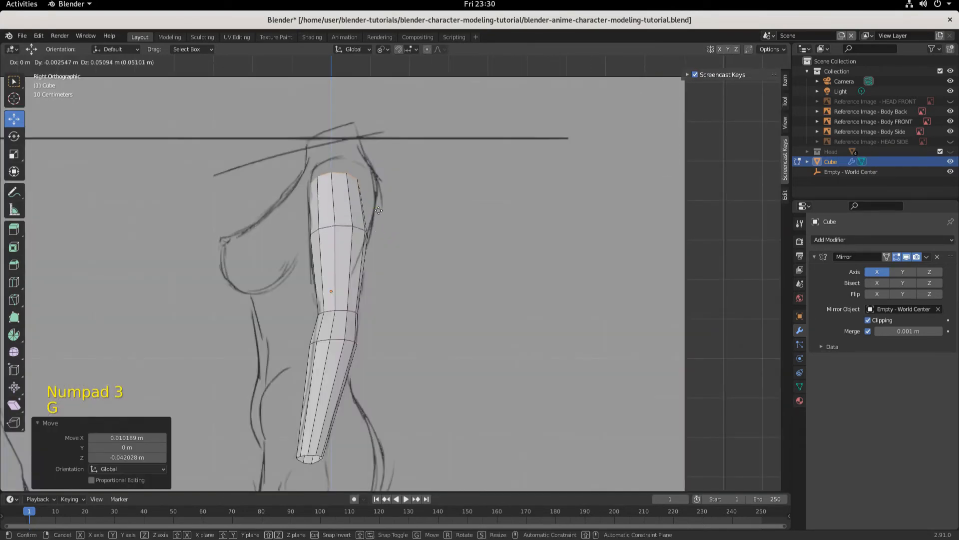
pyautogui.click(382, 205)
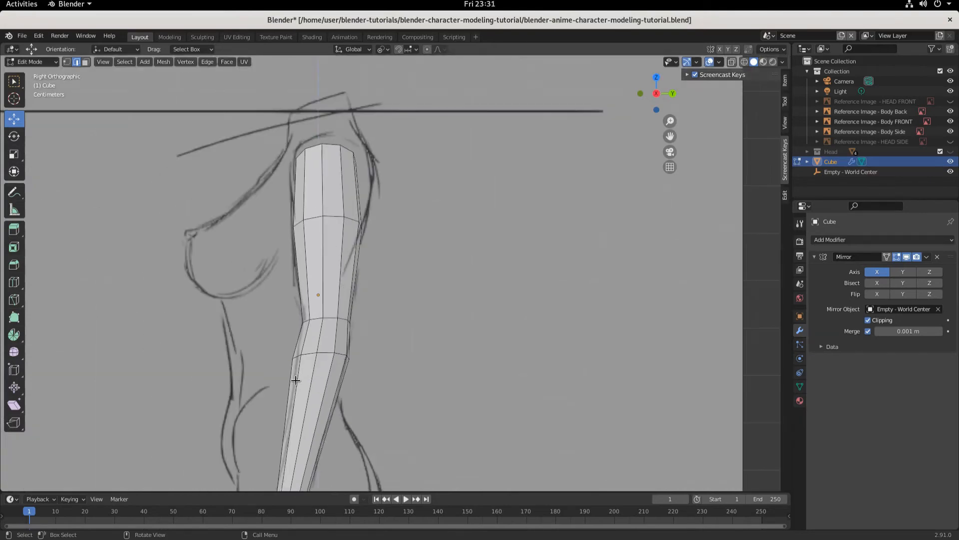
# Step: Add one loop cut through the elbow section in the front view, slid by a factor of about 0.429
pyautogui.moveTo(295, 381); pyautogui.dragTo(357, 376, button='middle')
pyautogui.press('KP_1')
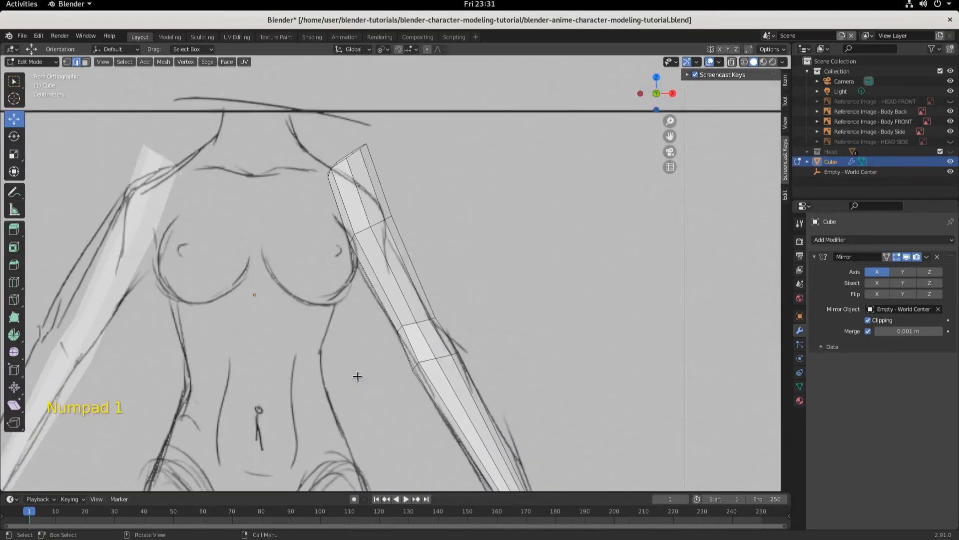
pyautogui.press('ctrl')
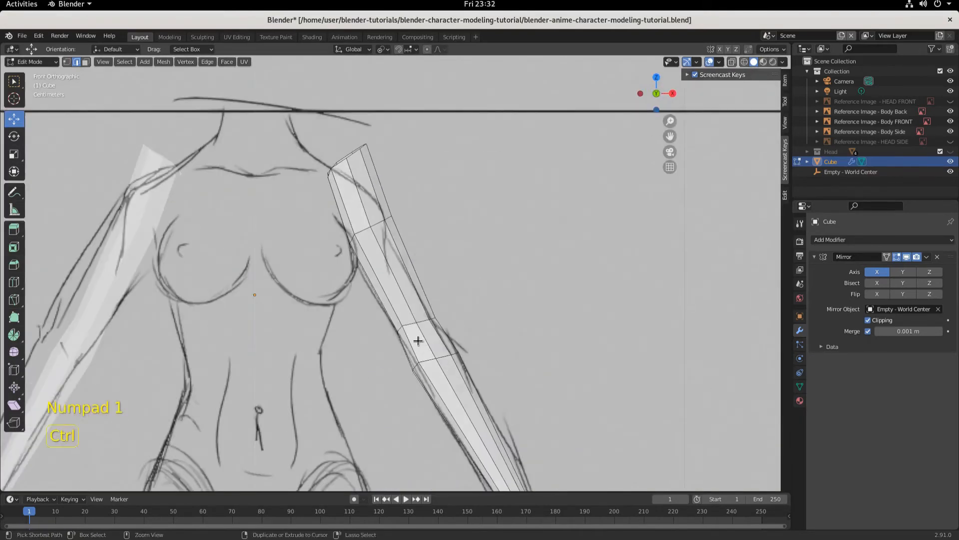
pyautogui.hotkey('ctrl', 'r')
pyautogui.click(418, 340)
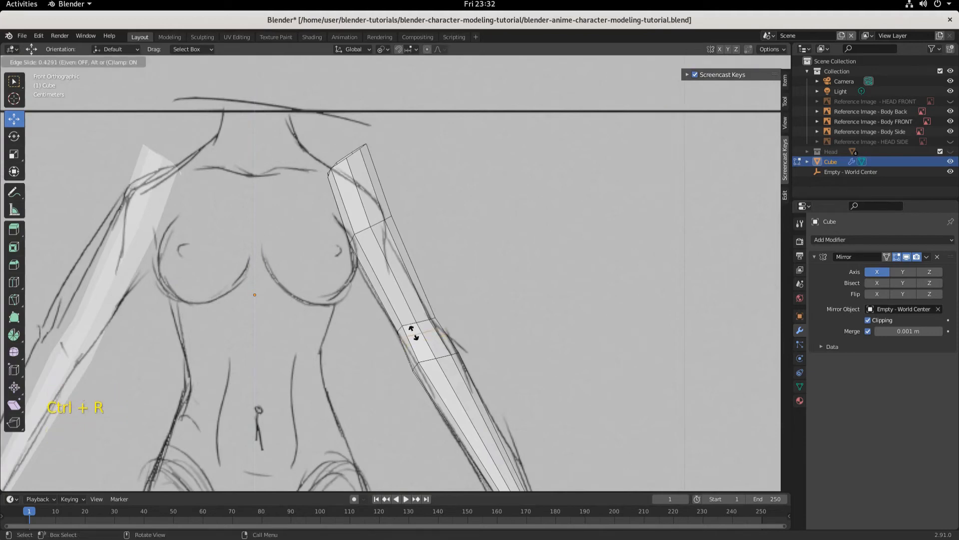
pyautogui.click(413, 331)
# Step: Add one loop cut across the lower half of the upper arm, slid close to the elbow with a factor of about -0.841
pyautogui.hotkey('ctrl', 'r')
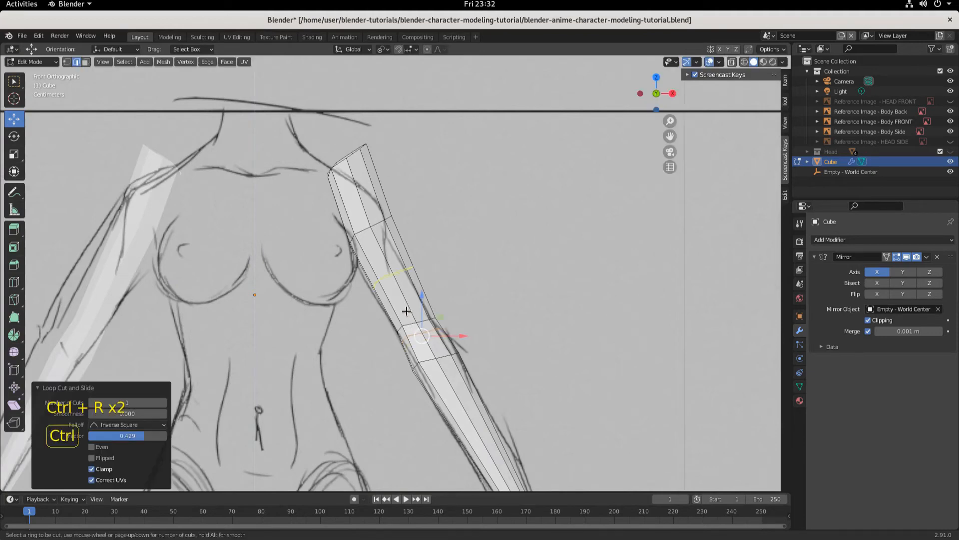
pyautogui.click(407, 316)
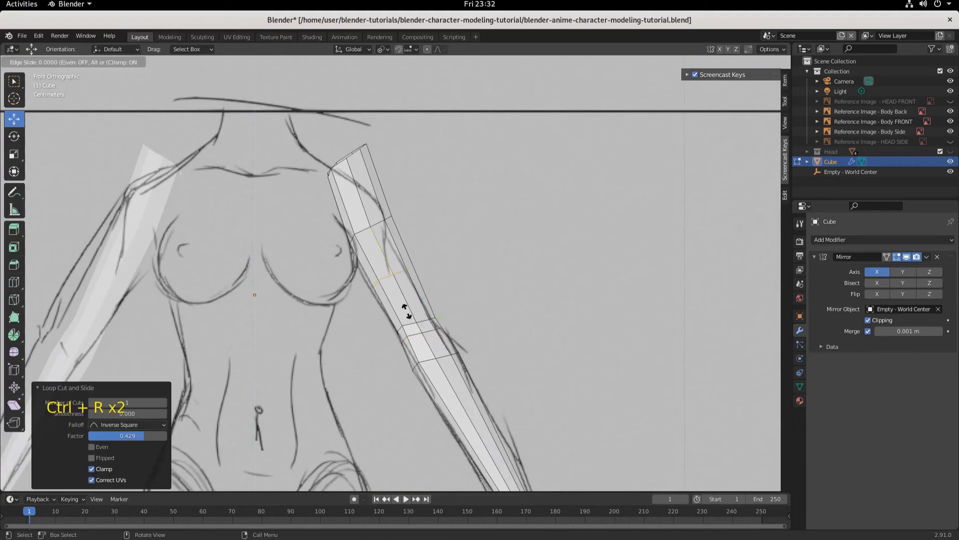
pyautogui.click(414, 359)
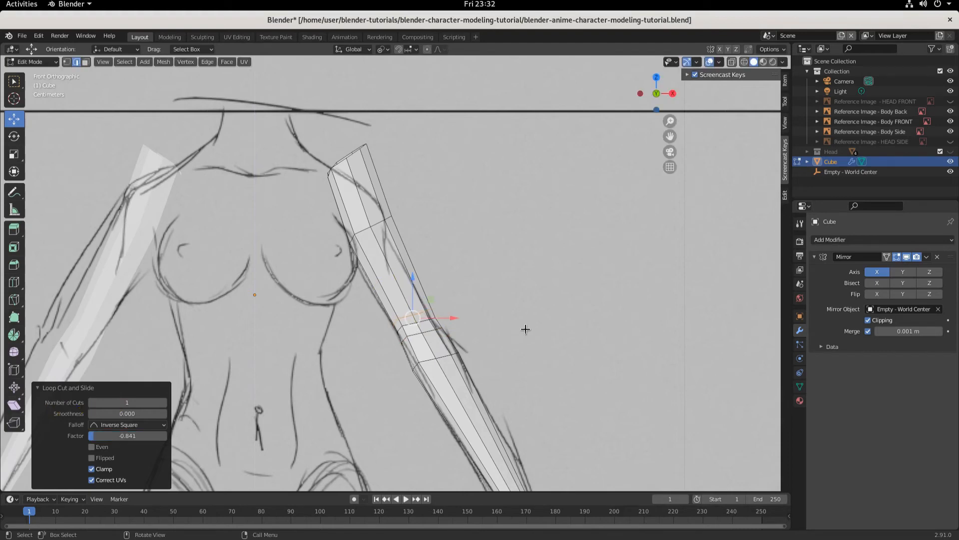
# Step: Scale the loop just above the elbow to about 0.958 and move it about -0.006 m along X and 0.003 m along Z
pyautogui.press('s')
pyautogui.click(521, 330)
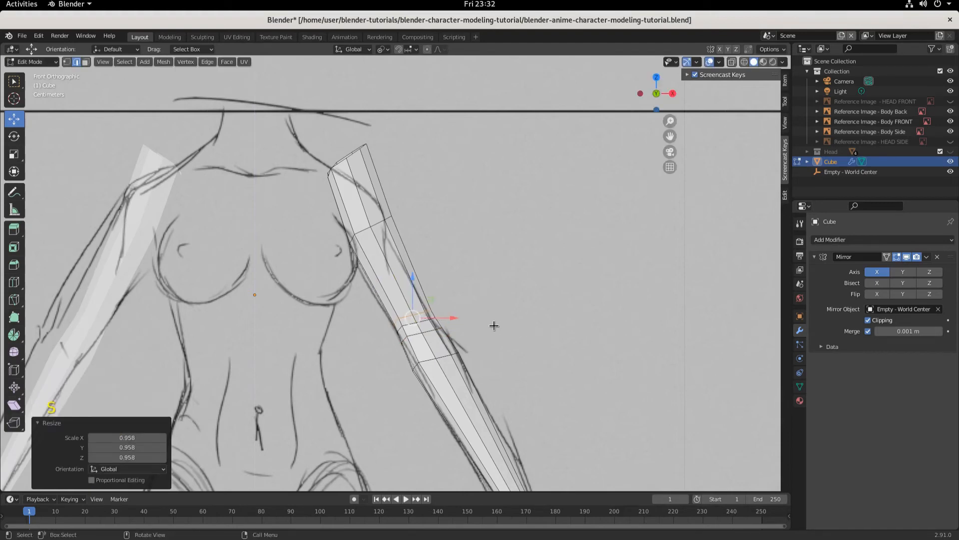
pyautogui.press('g')
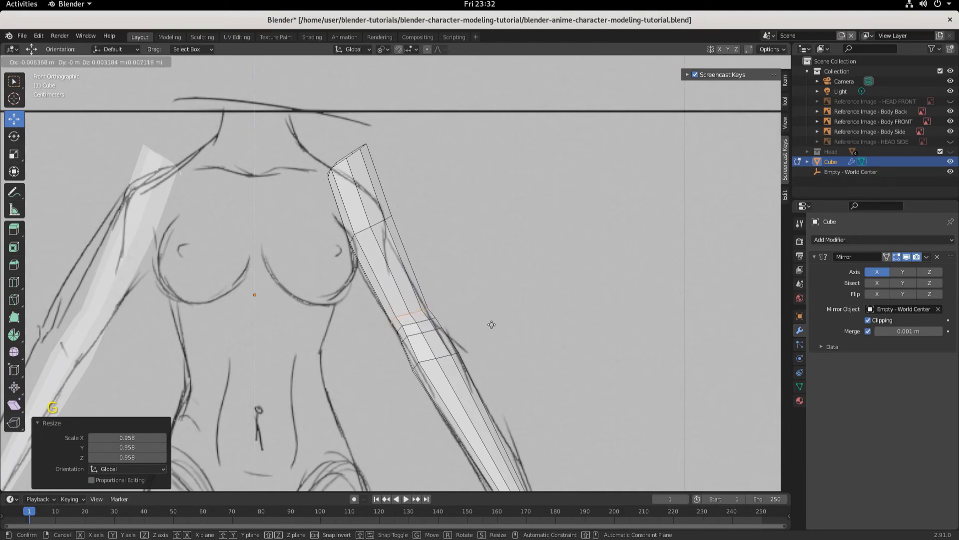
pyautogui.rightClick(492, 325)
# Step: Scale the elbow's upper loop to about 0.967 and move it about -0.007 m along X
pyautogui.click(405, 330)
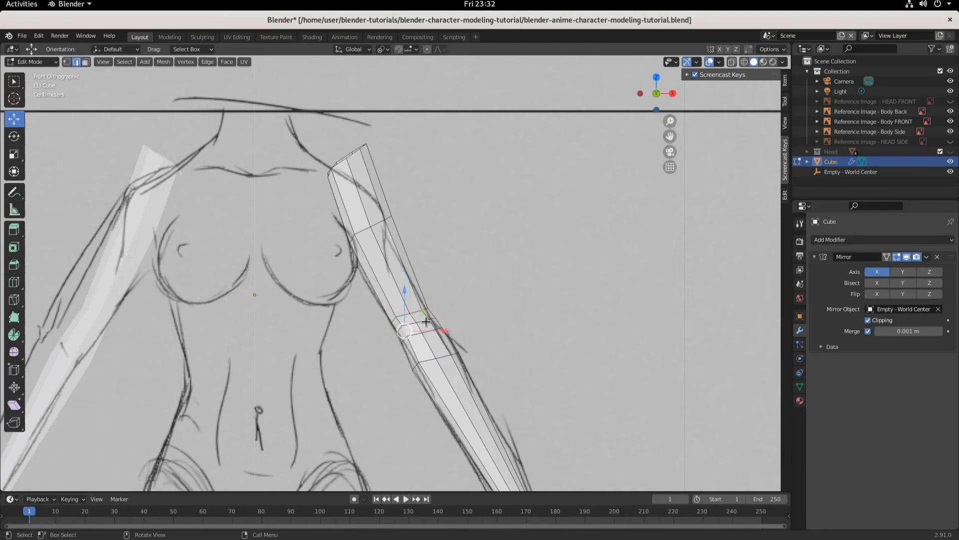
pyautogui.click(424, 320)
pyautogui.press('s')
pyautogui.click(540, 331)
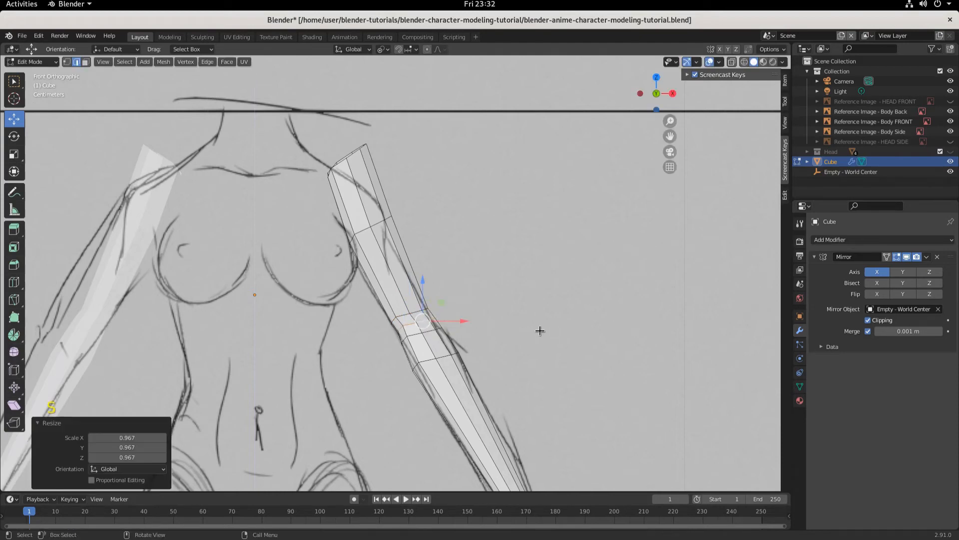
pyautogui.press('g')
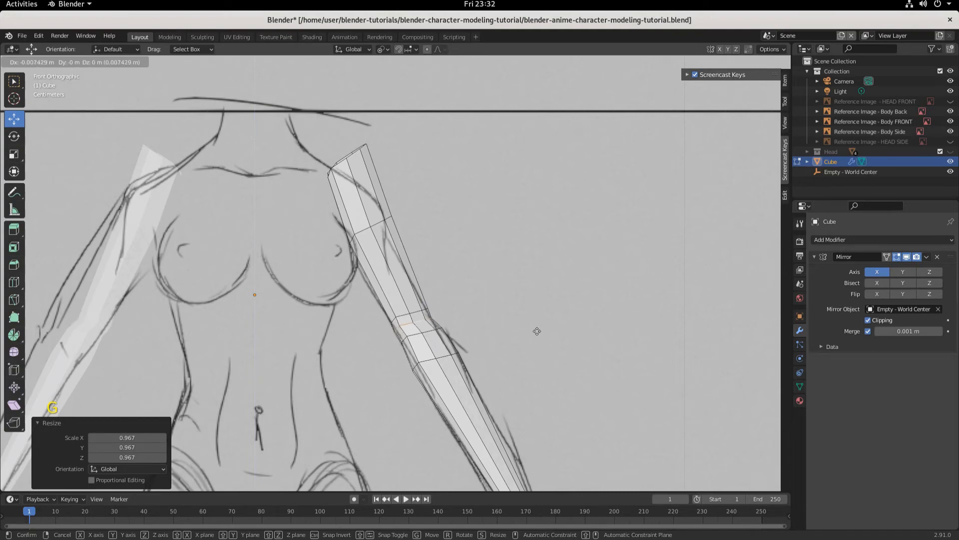
pyautogui.click(538, 332)
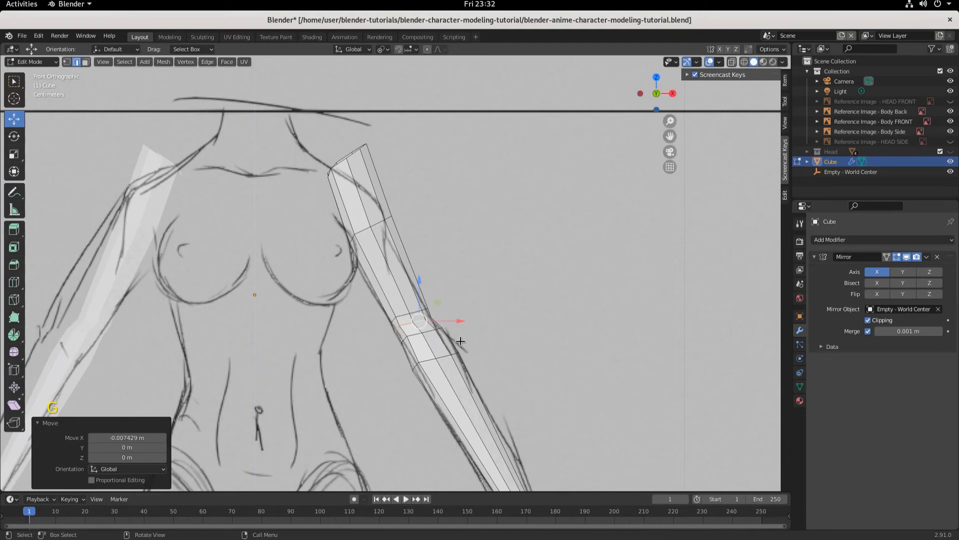
# Step: Scale the elbow's middle loop to about 0.973 and move it about -0.005 m along X
pyautogui.click(416, 334)
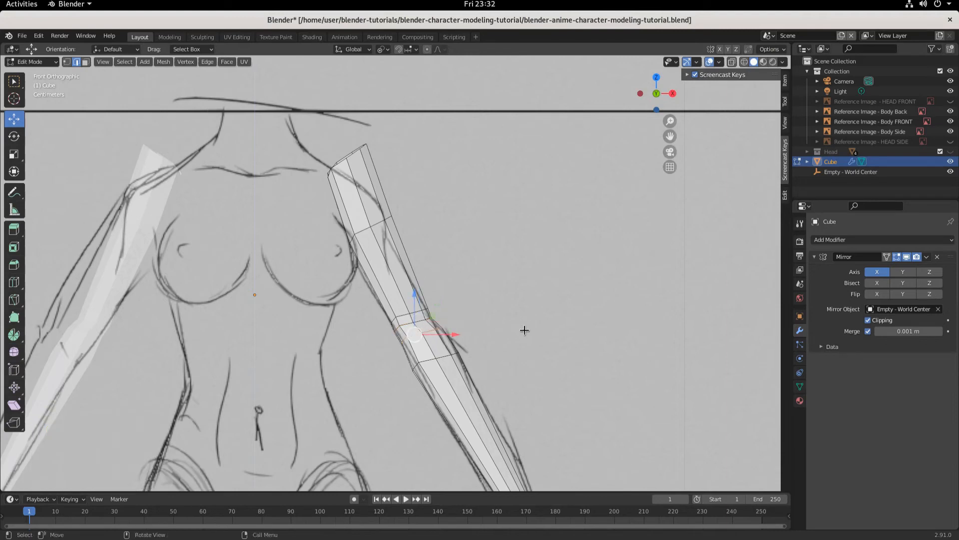
pyautogui.press('s')
pyautogui.click(521, 331)
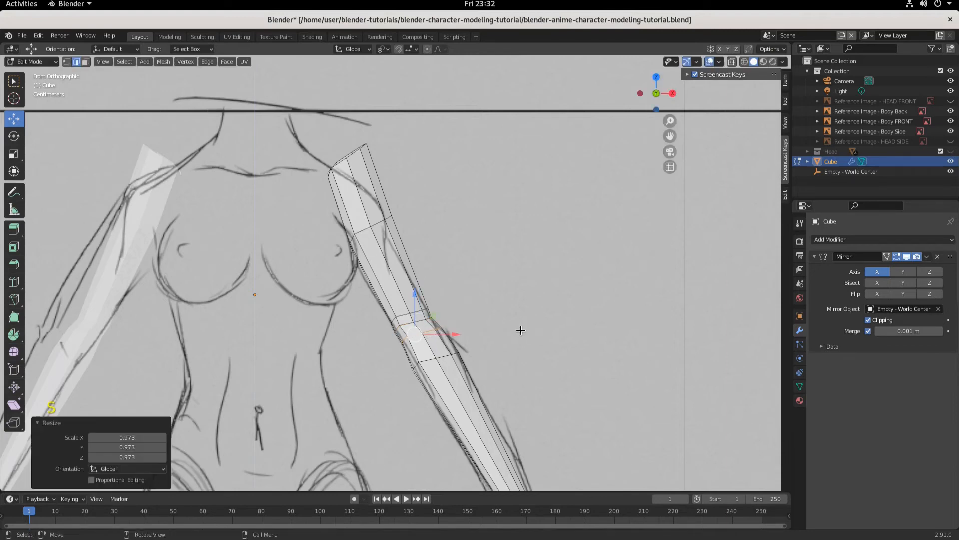
pyautogui.press('g')
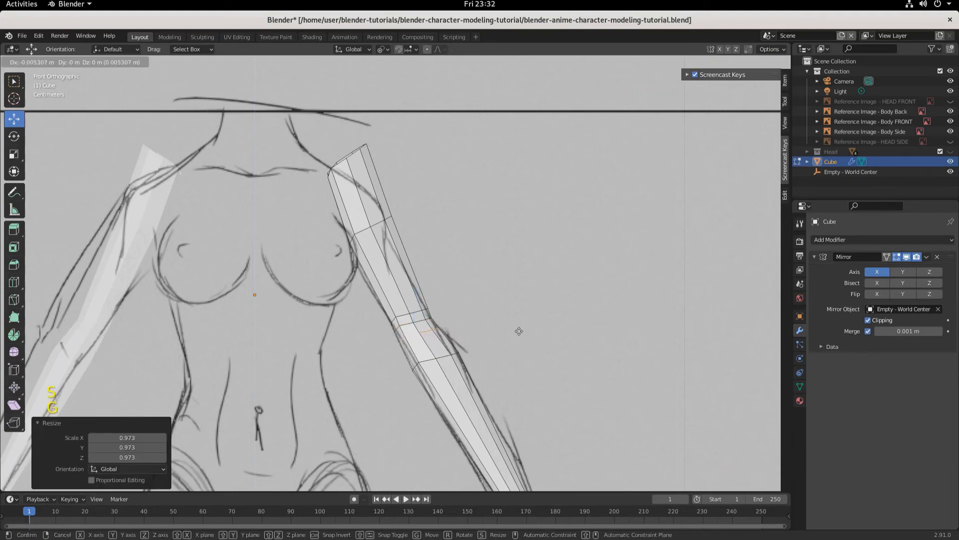
pyautogui.click(519, 331)
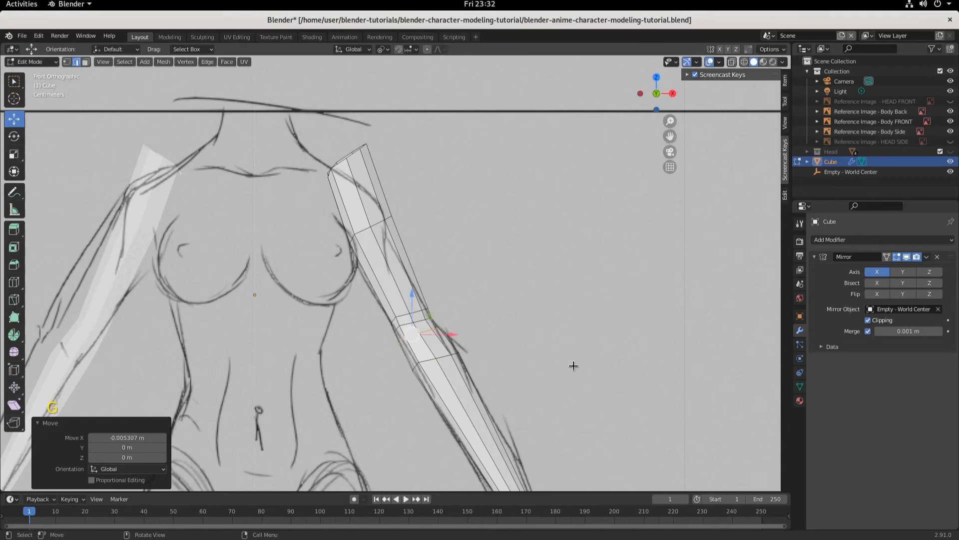
# Step: Select the Body Side reference image in the side view and switch the viewport to wireframe shading
pyautogui.press('KP_3')
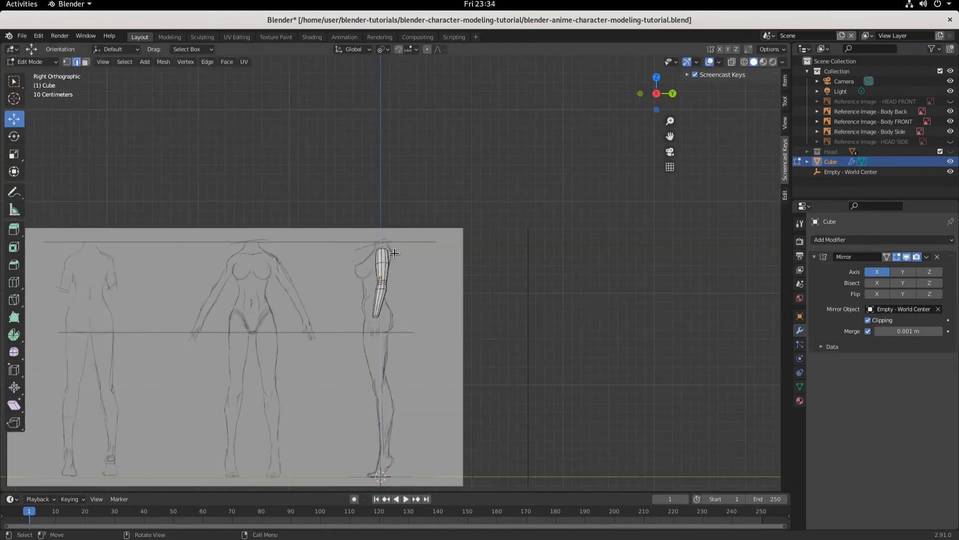
pyautogui.scroll(4, 412, 332)
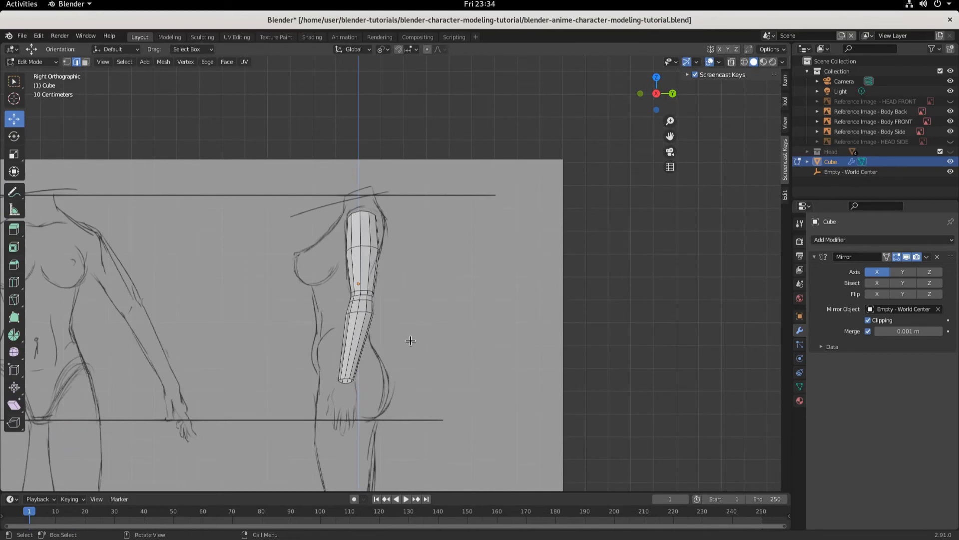
pyautogui.click(895, 131)
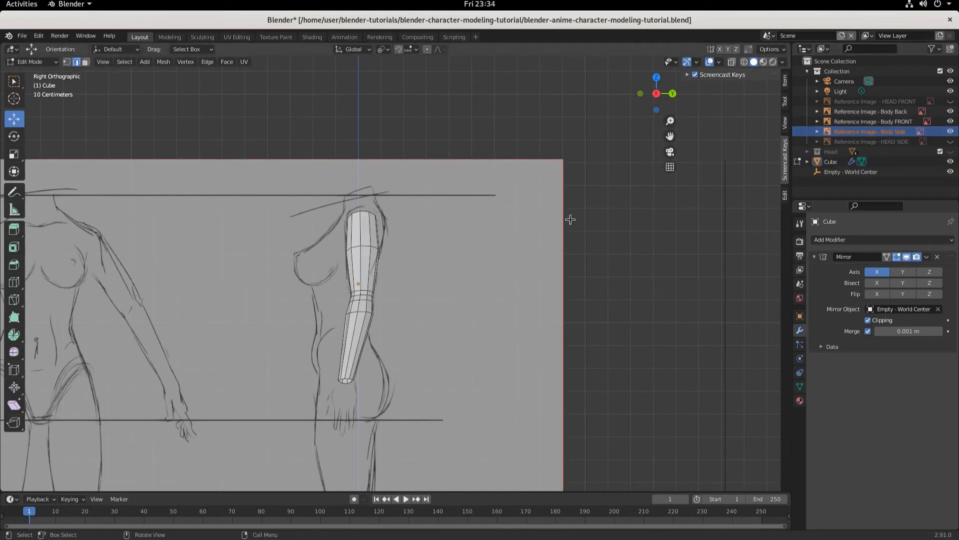
pyautogui.press('g')
pyautogui.press('z')
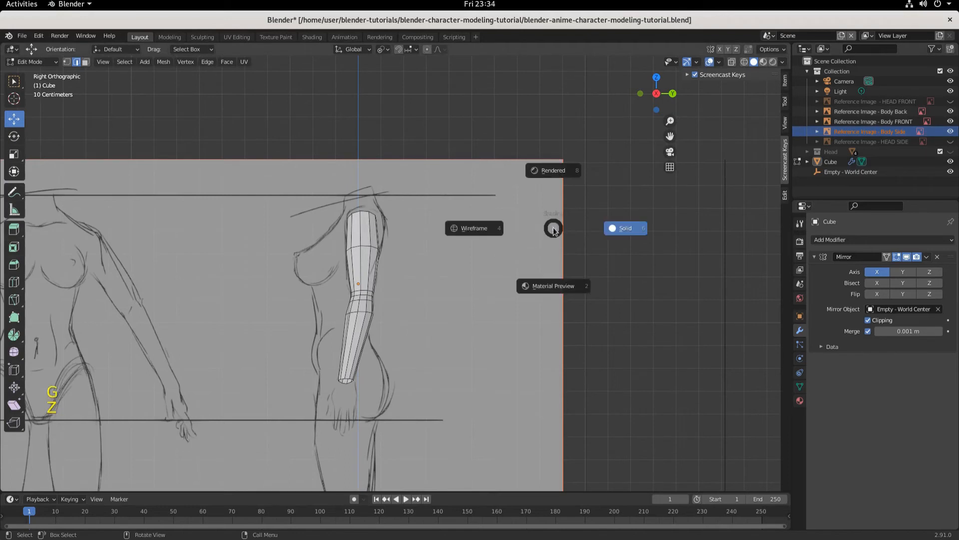
pyautogui.click(359, 185)
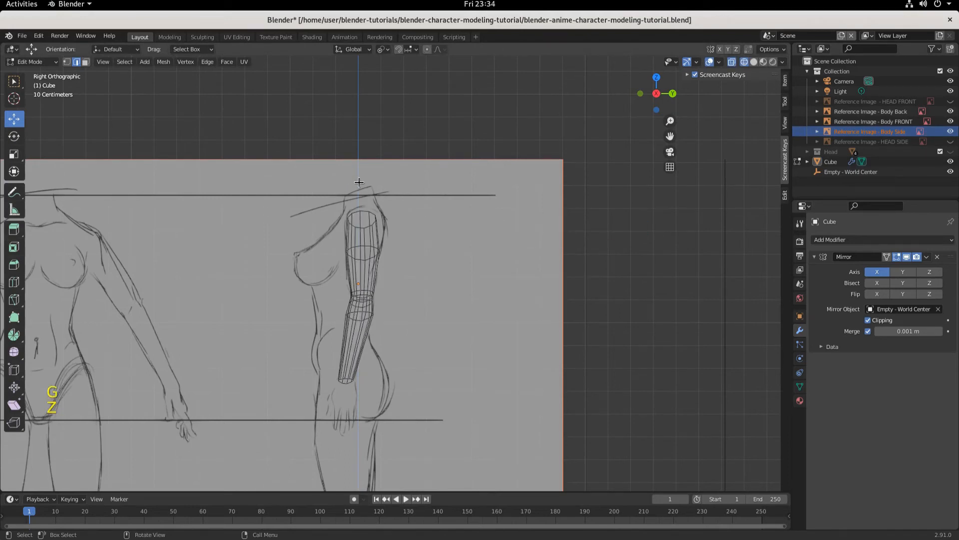
# Step: Leave Edit Mode and make the Body Side reference image the active object
pyautogui.press('Tab')
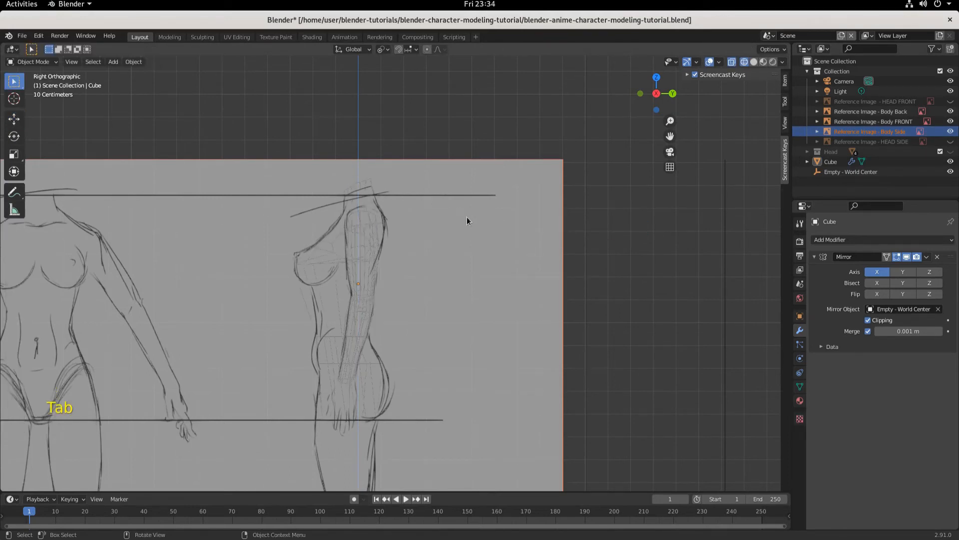
pyautogui.click(472, 218)
pyautogui.press('Tab')
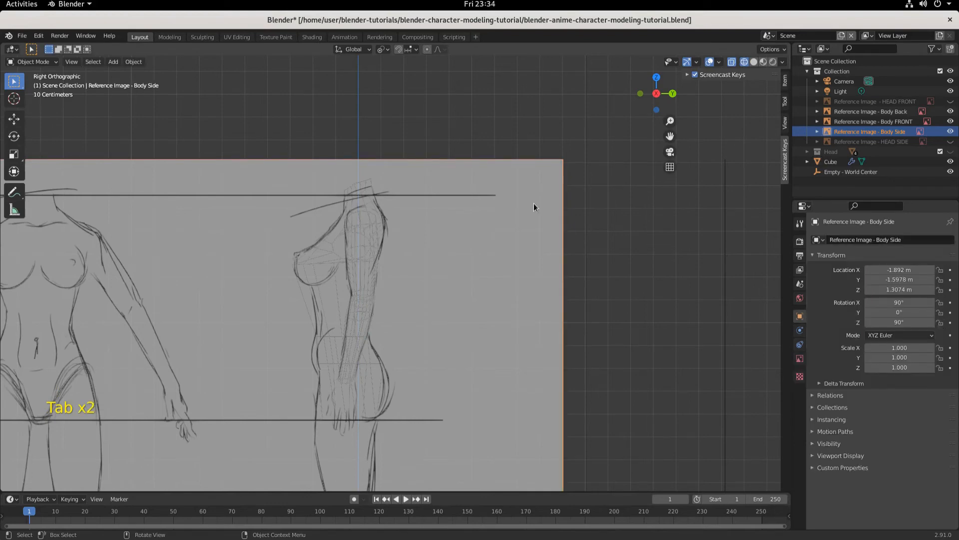
# Step: Move the Body Side reference image about -0.022 m along Z
pyautogui.press('g')
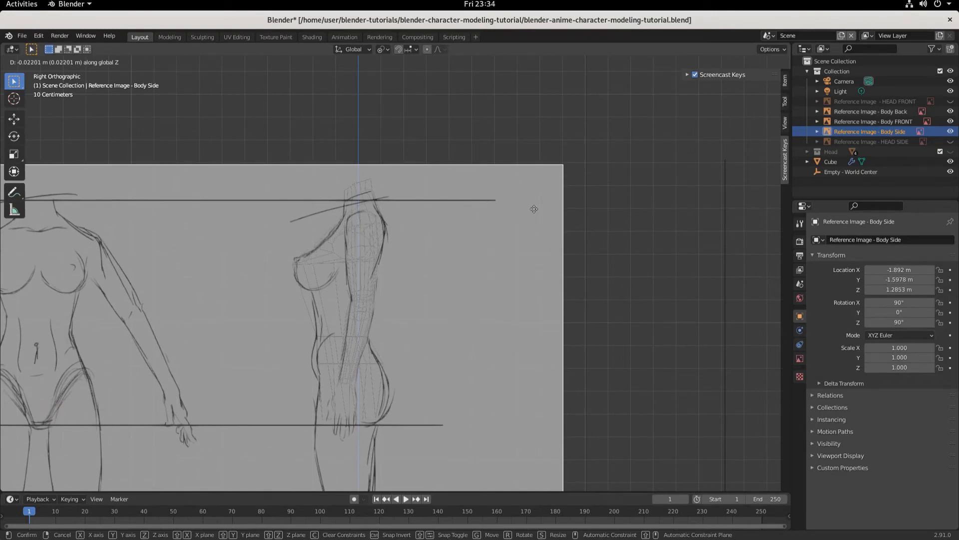
pyautogui.click(534, 209)
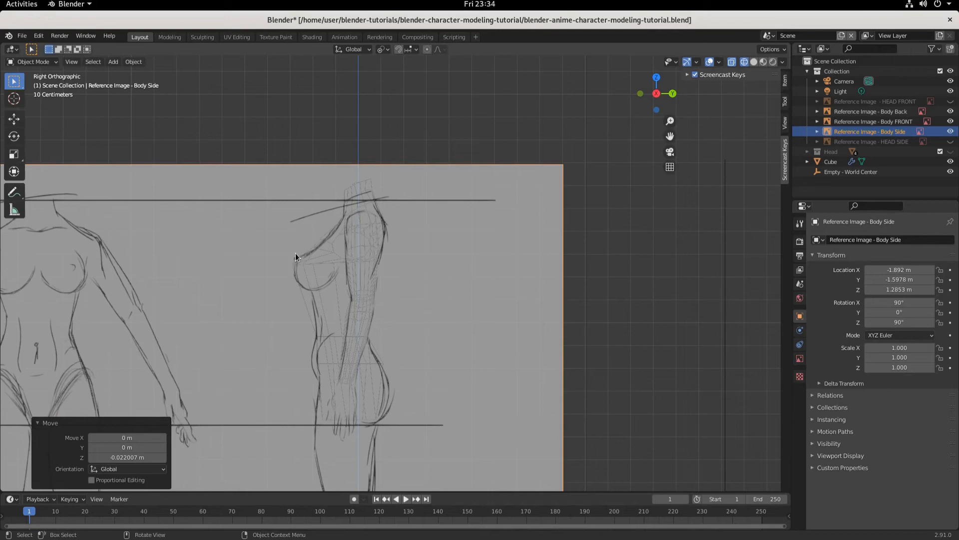
pyautogui.press('KP_1')
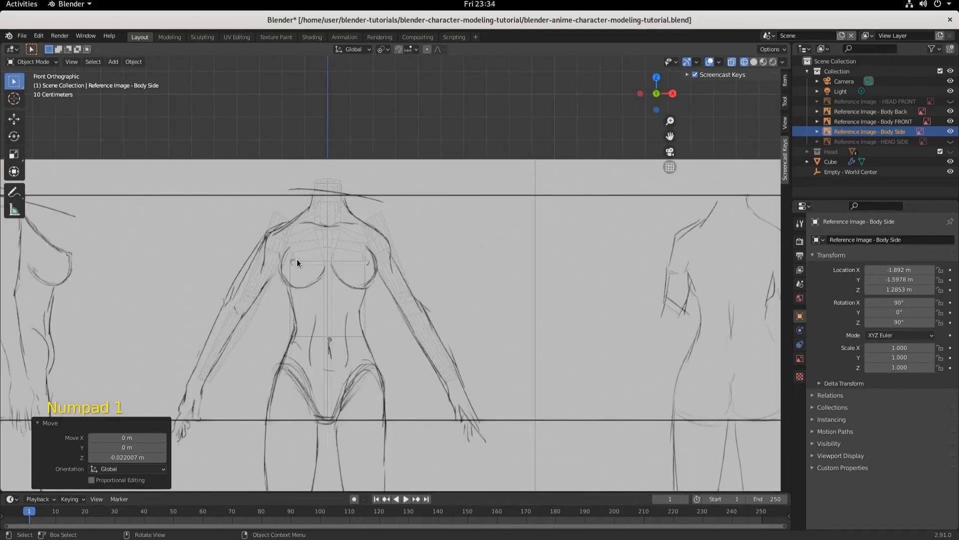
# Step: Select the body mesh, return the viewport to solid shading and enter Edit Mode in the front view
pyautogui.click(297, 259)
pyautogui.press('KP_3')
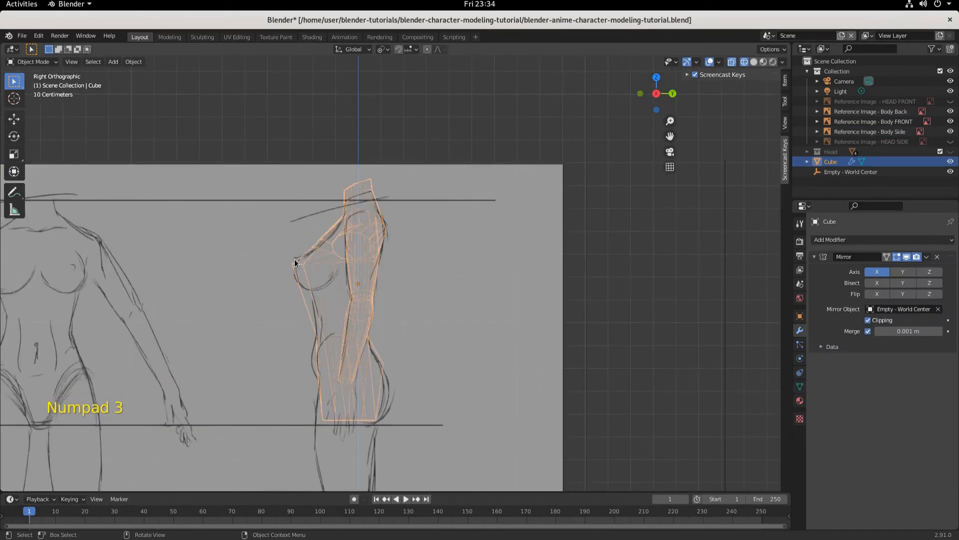
pyautogui.press('KP_1')
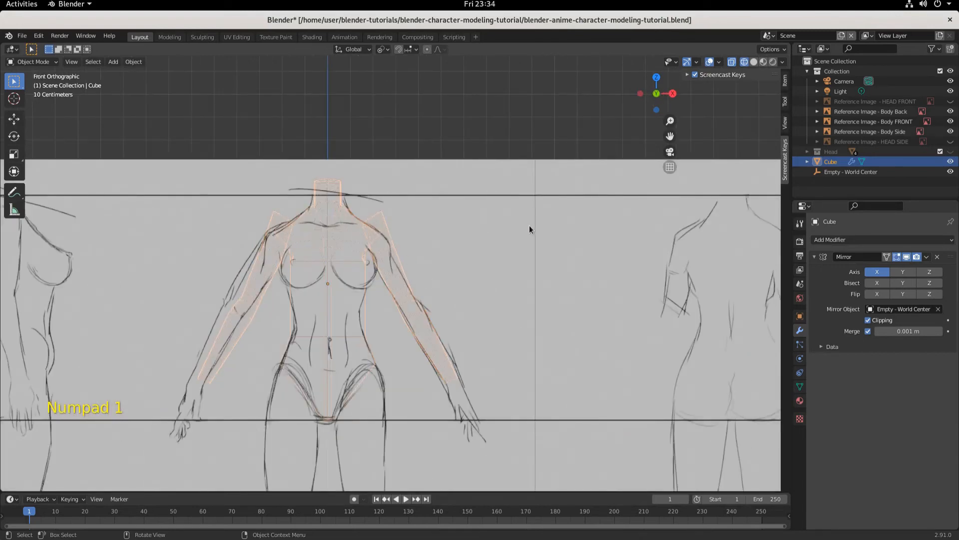
pyautogui.click(753, 62)
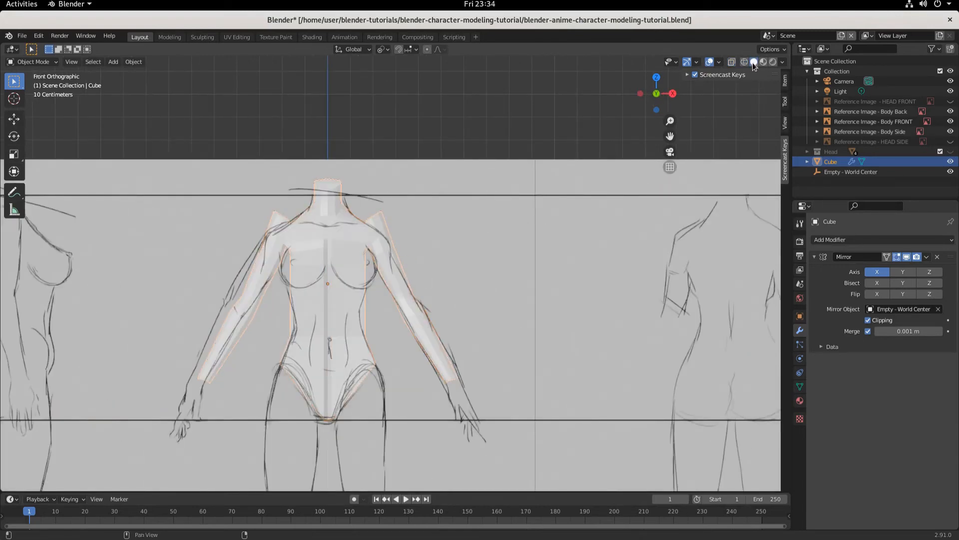
pyautogui.click(38, 62)
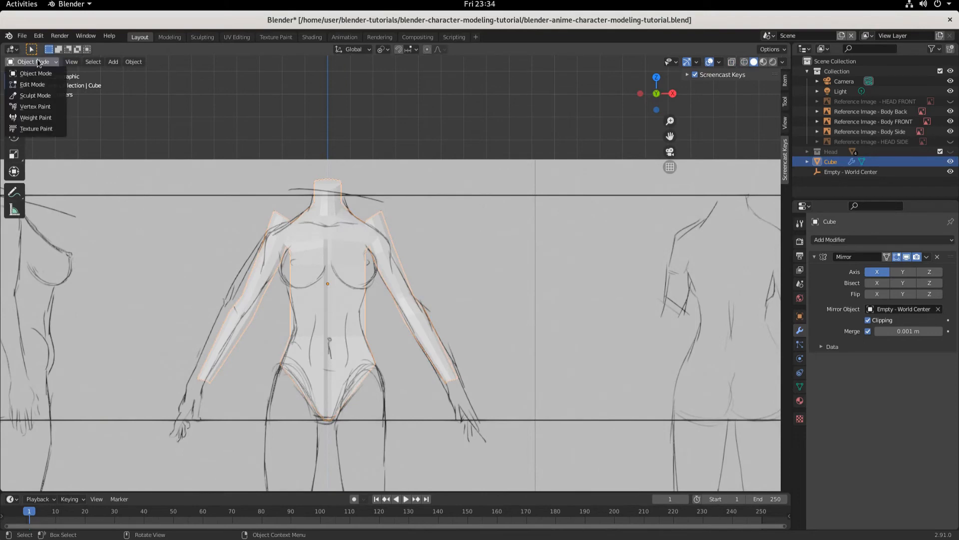
pyautogui.click(32, 85)
# Step: Move the arm's top shoulder loop about -0.004 m along X and -0.031 m along Z in the front view
pyautogui.click(386, 248)
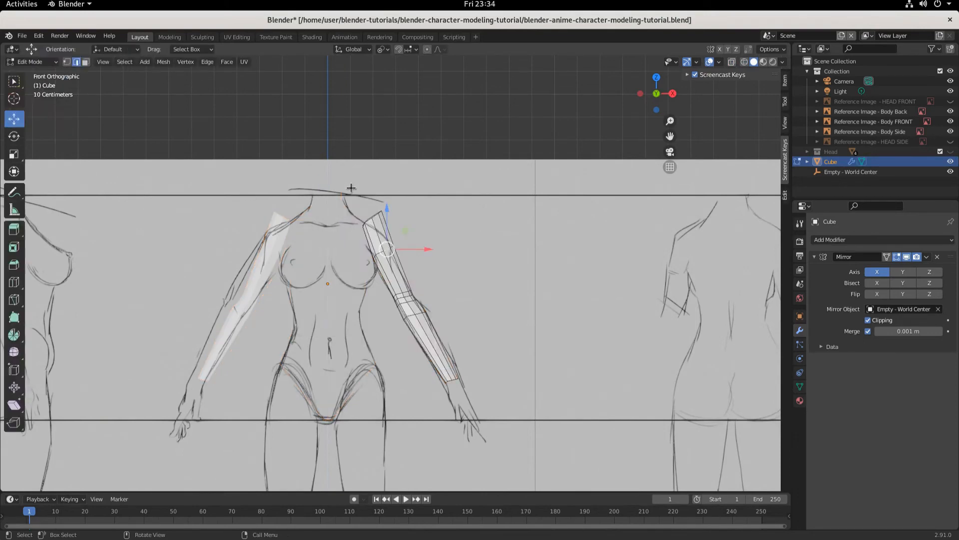
pyautogui.click(384, 222)
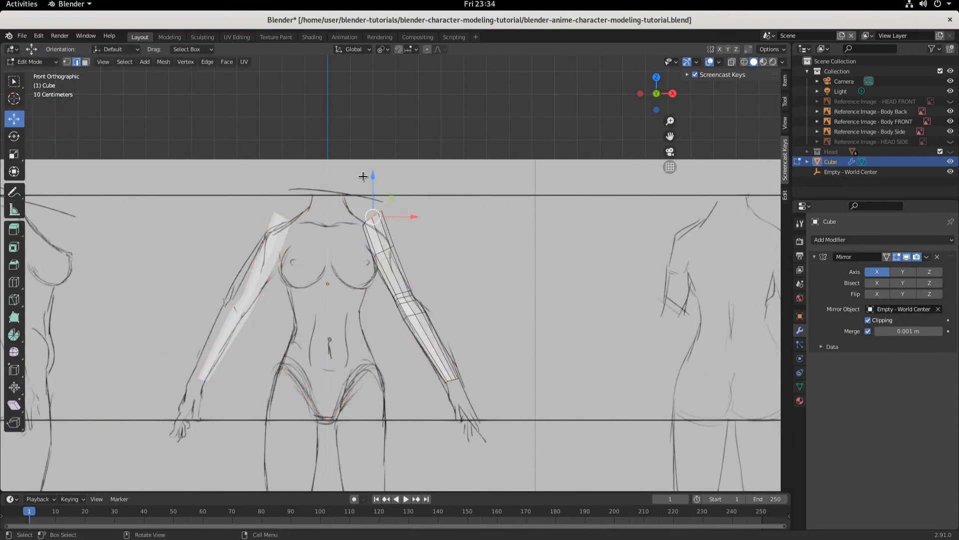
pyautogui.moveTo(373, 179); pyautogui.dragTo(376, 193)
pyautogui.hotkey('ctrl', 'z')
pyautogui.click(384, 224)
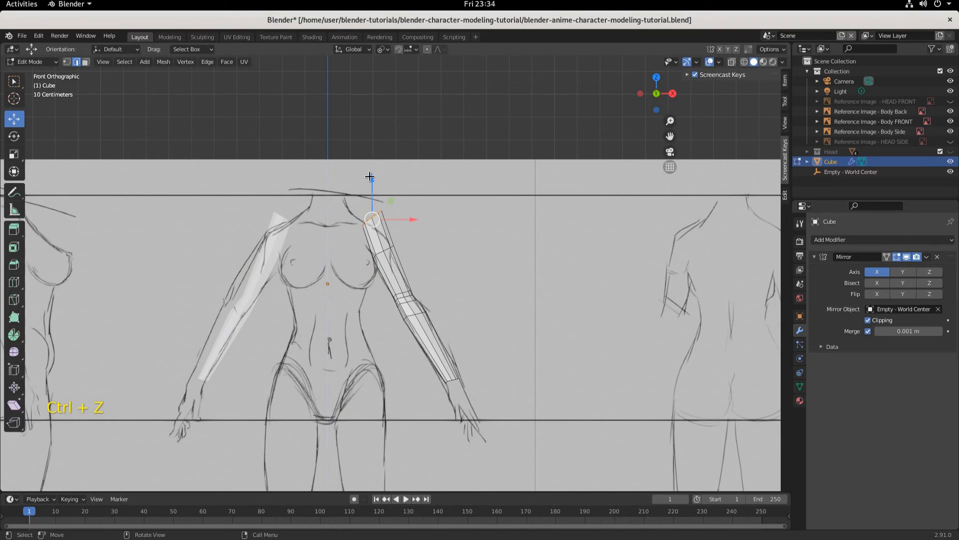
pyautogui.press('g')
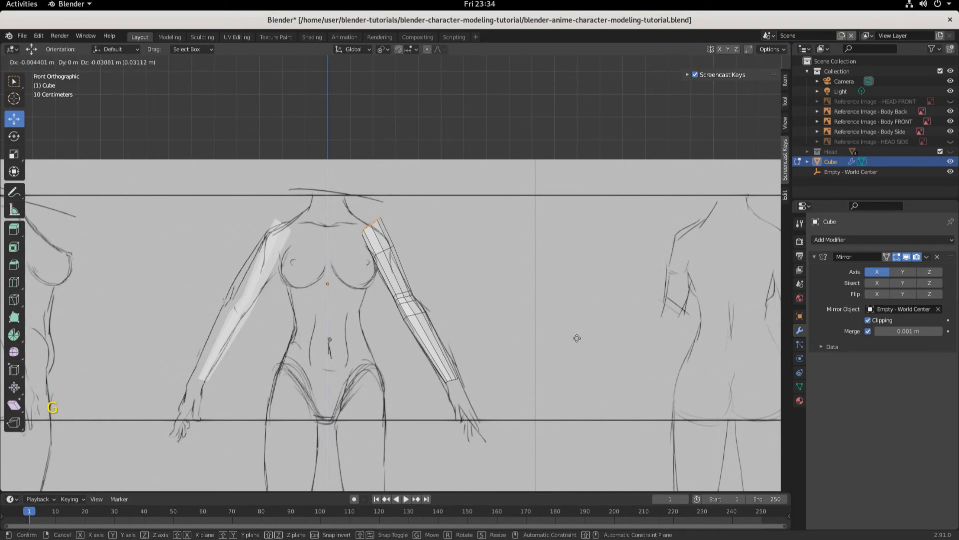
pyautogui.click(577, 338)
# Step: Scale the loop just below the elbow to about 0.97 and nudge it along Y, using wireframe shading in the side view
pyautogui.press('KP_3')
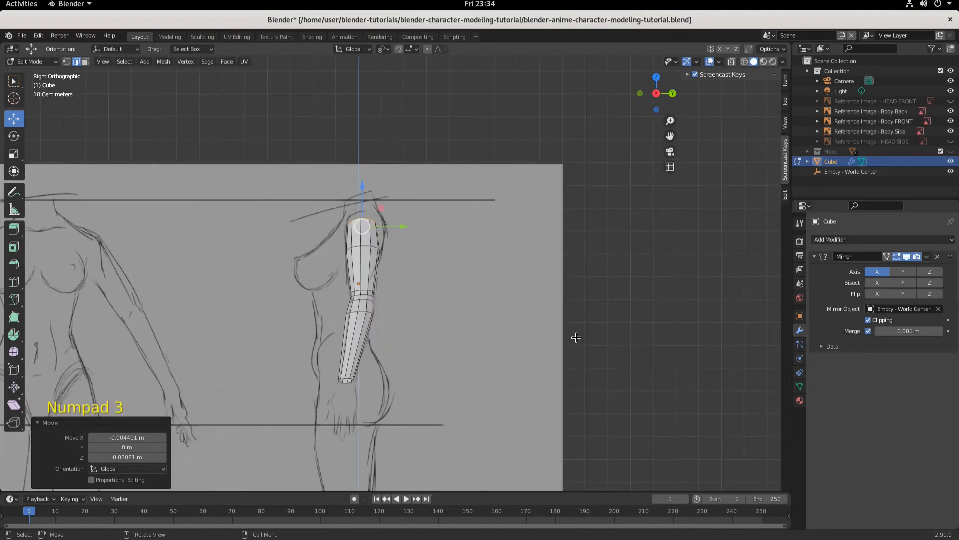
pyautogui.scroll(3, 562, 282)
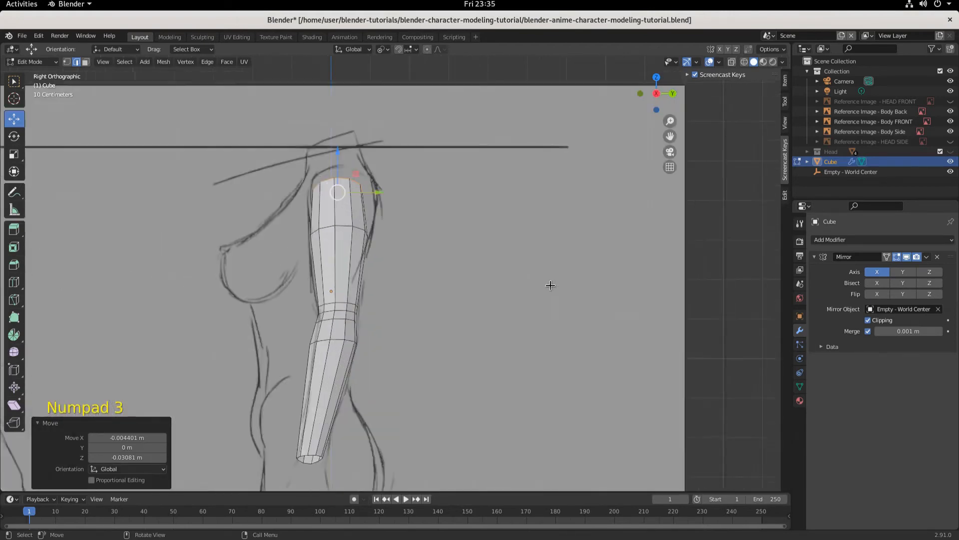
pyautogui.scroll(2, 553, 285)
pyautogui.scroll(-2, 353, 242)
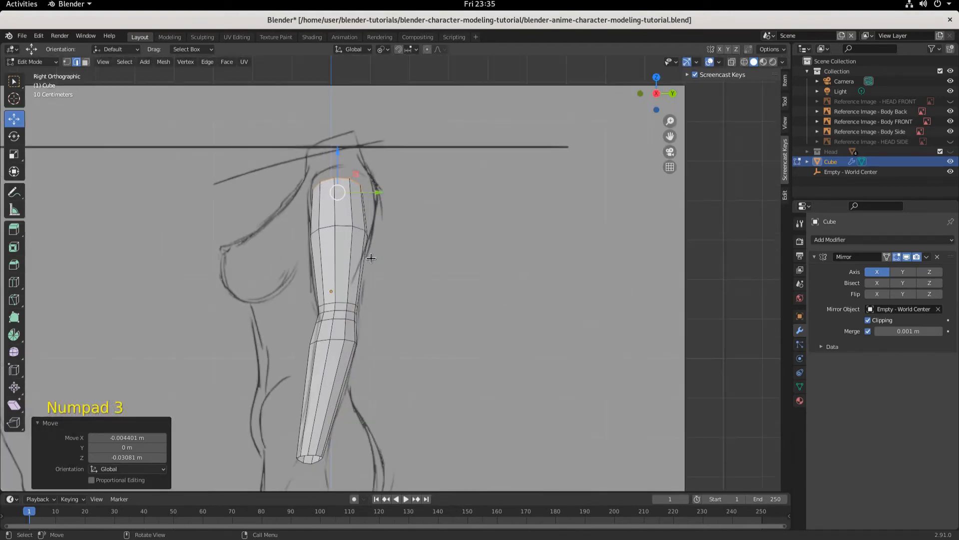
pyautogui.keyDown('alt'); pyautogui.click(332, 343); pyautogui.keyUp('alt')
pyautogui.click(744, 61)
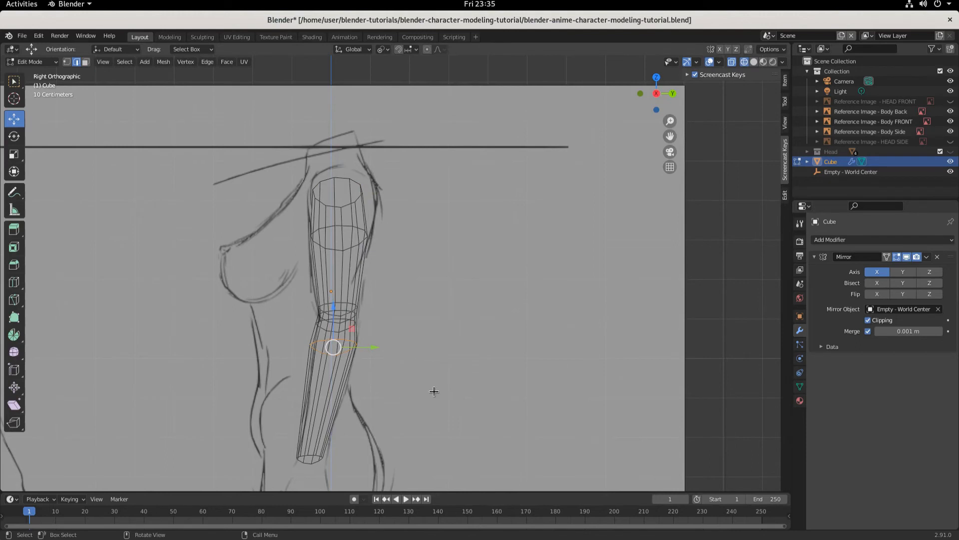
pyautogui.press('s')
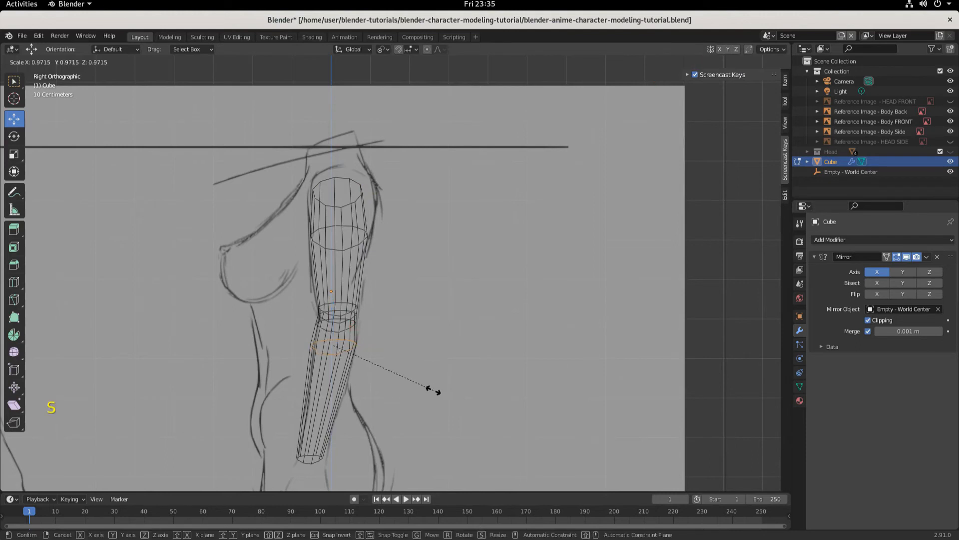
pyautogui.click(428, 389)
pyautogui.moveTo(375, 347); pyautogui.dragTo(374, 345)
# Step: Return to solid shading in the front view and reveal the hidden body geometry
pyautogui.press('KP_1')
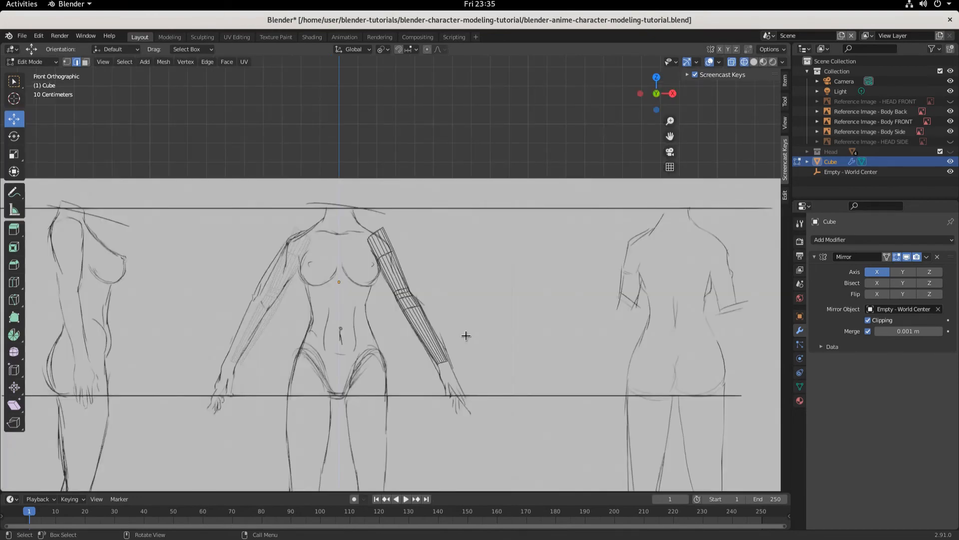
pyautogui.scroll(4, 484, 343)
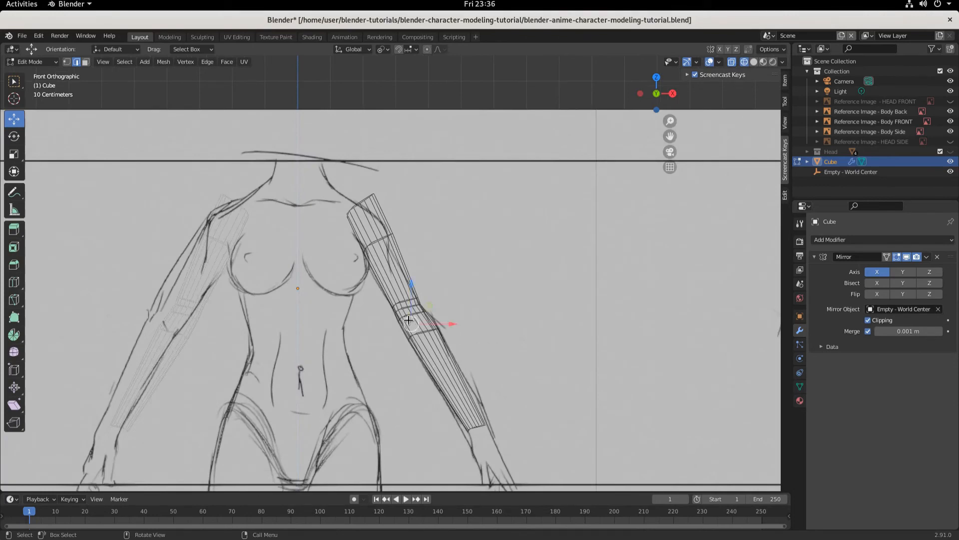
pyautogui.hotkey('ctrl', 'l')
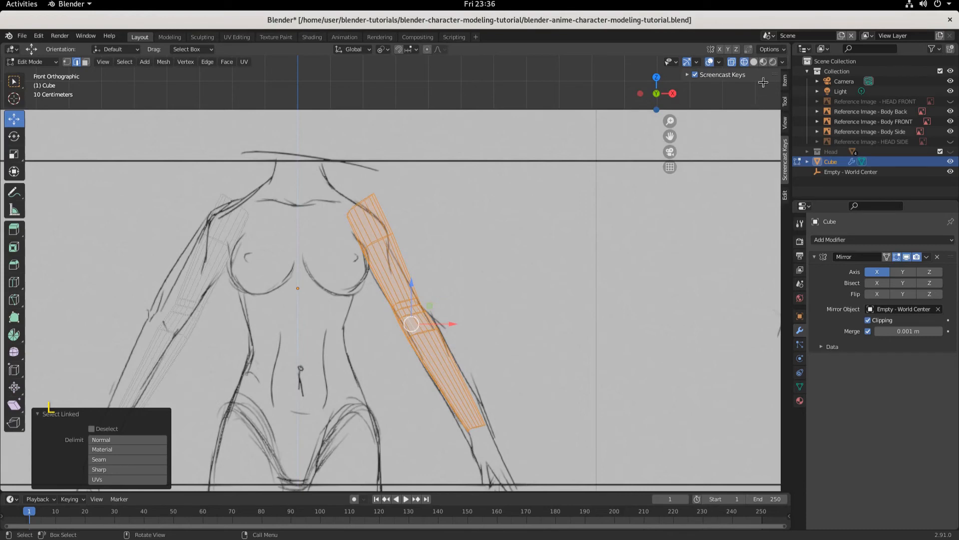
pyautogui.click(754, 61)
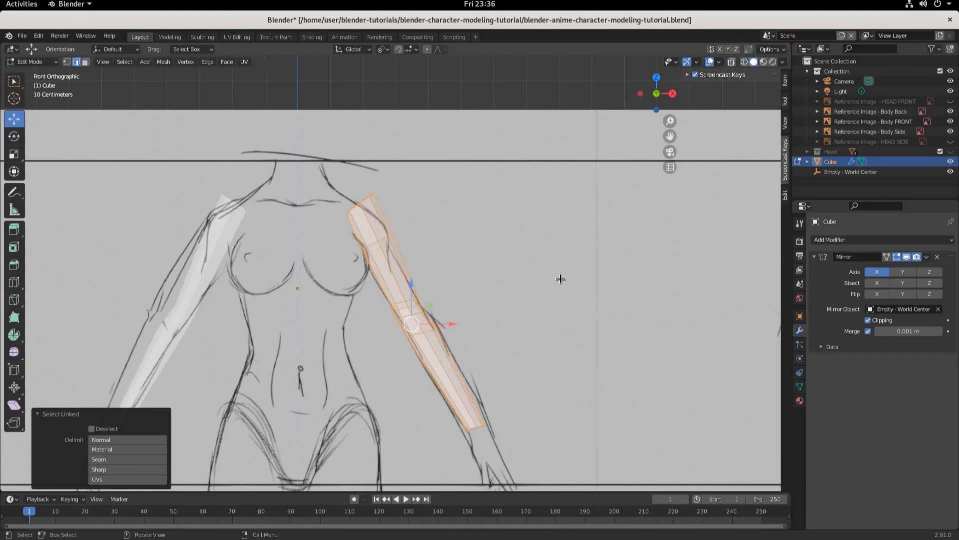
pyautogui.press('alt')
pyautogui.hotkey('alt', 'h')
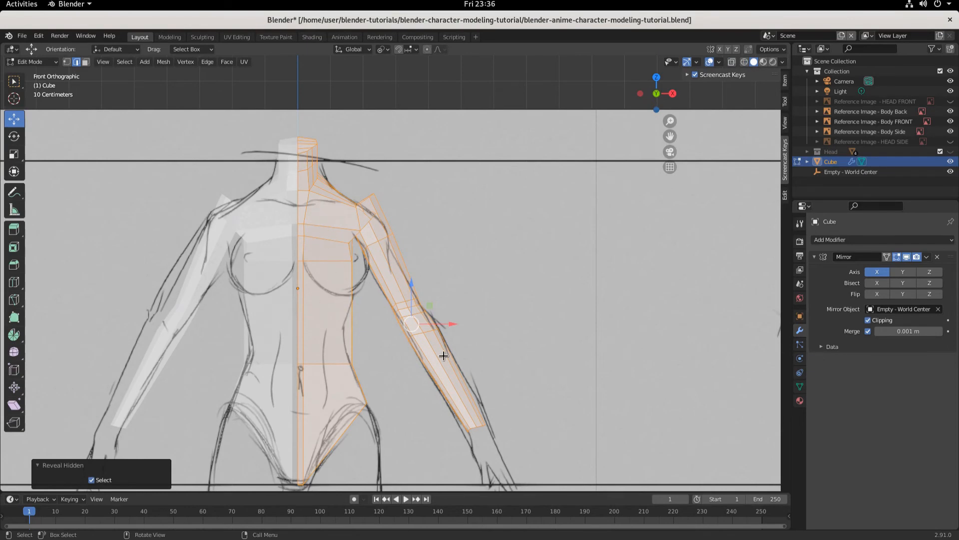
# Step: Select only the connected arm mesh in the front view
pyautogui.press('KP_1')
pyautogui.press('KP_1')
pyautogui.press('KP_3')
pyautogui.press('KP_1')
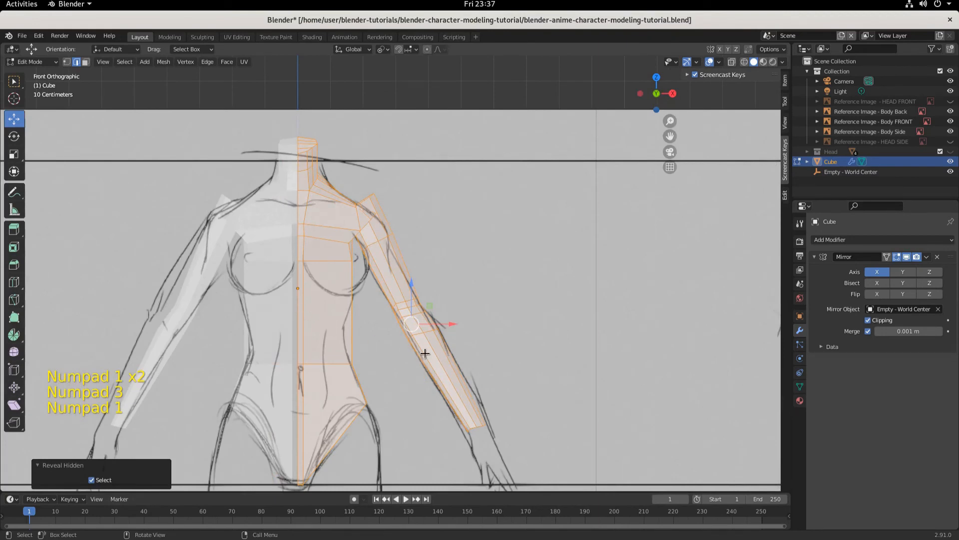
pyautogui.click(426, 359)
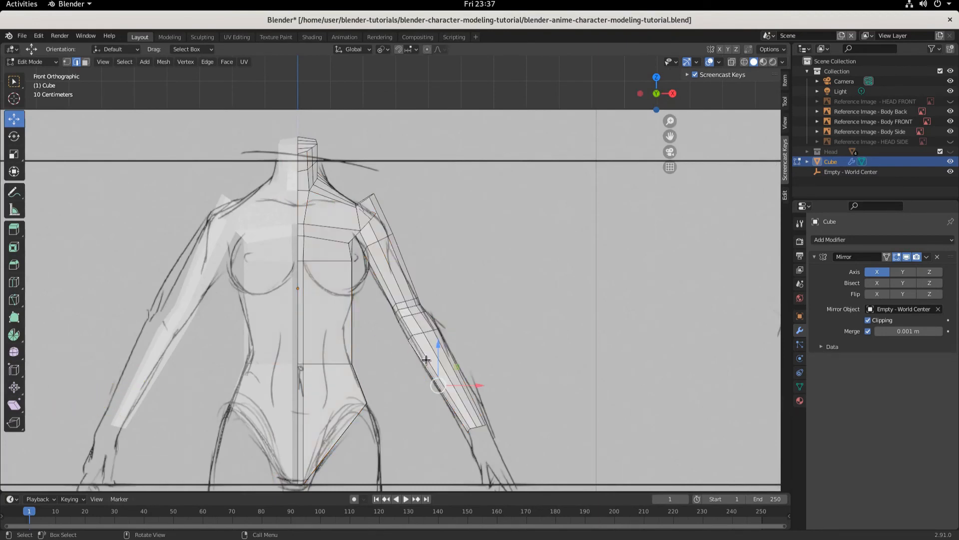
pyautogui.press('l')
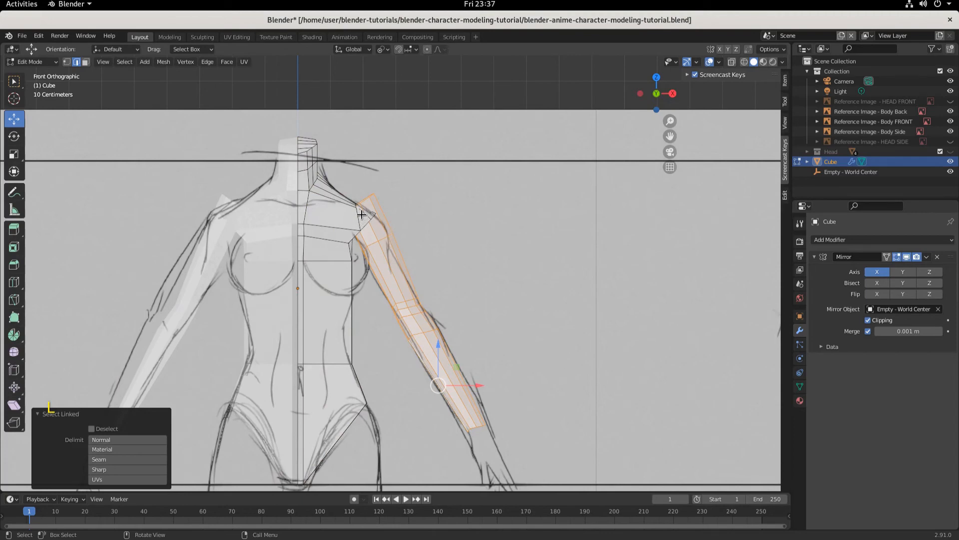
pyautogui.scroll(-2, 335, 330)
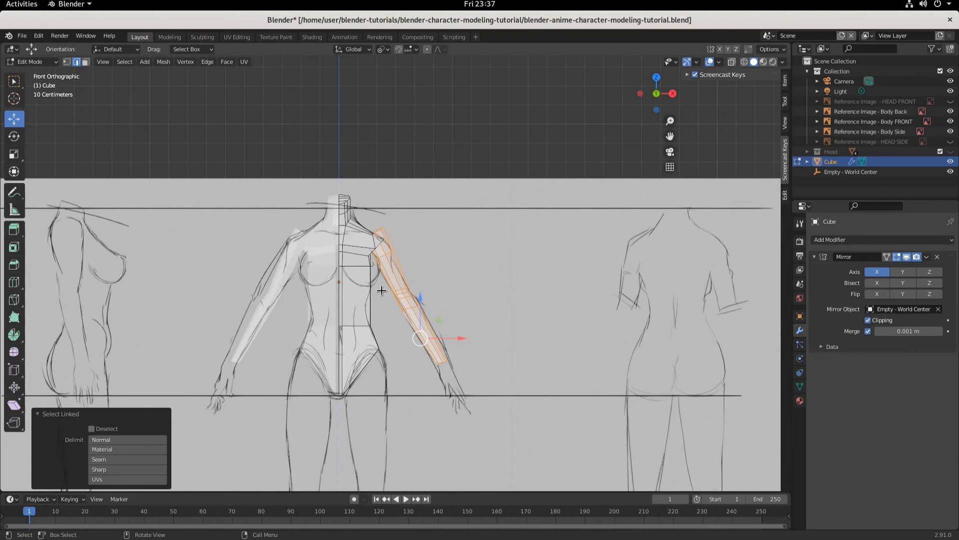
pyautogui.scroll(1, 380, 297)
# Step: Place the 3D cursor at the top of the arm's shoulder and set the transform pivot point to 3D Cursor
pyautogui.click(14, 99)
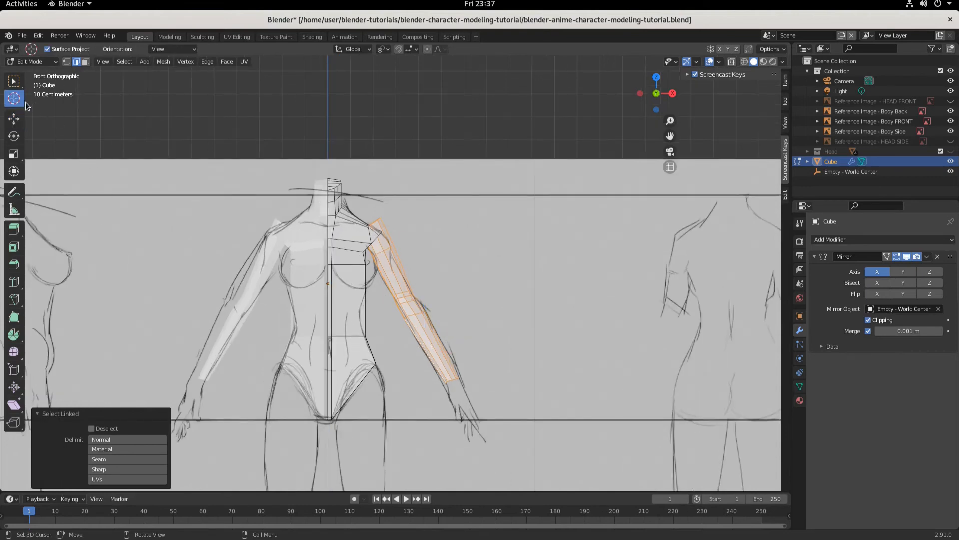
pyautogui.click(370, 222)
pyautogui.click(383, 50)
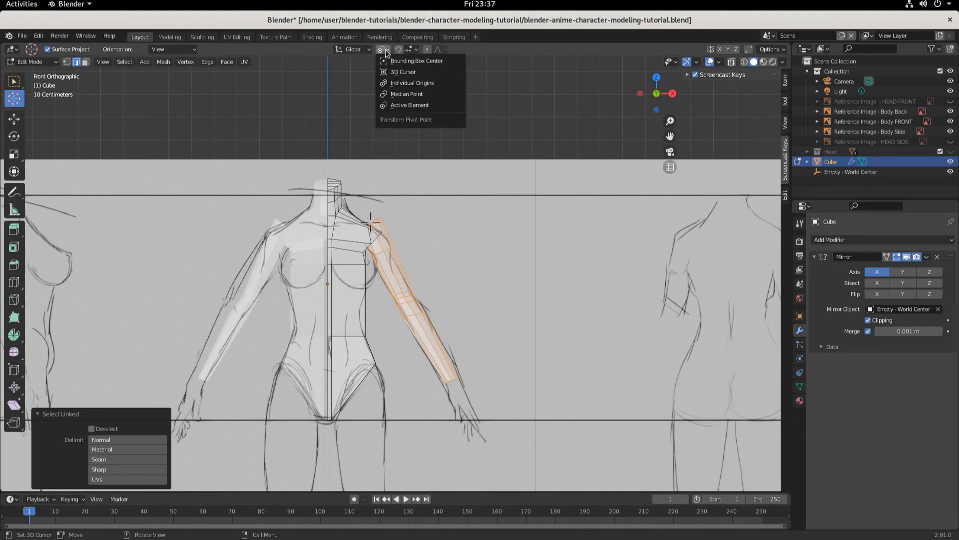
pyautogui.click(407, 73)
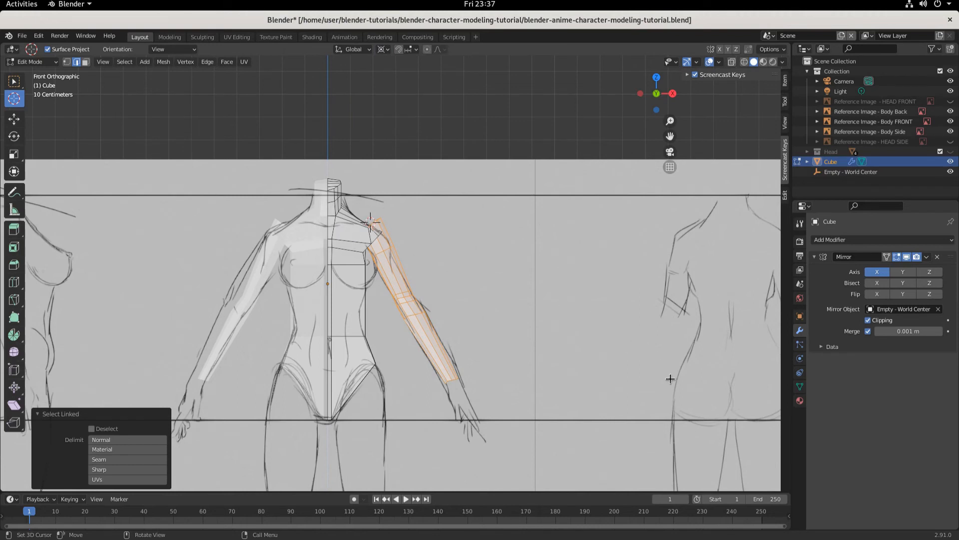
# Step: Rotate the arm about 66.8° to near horizontal and move it about -0.026 m along X and -0.090 m along Z
pyautogui.press('r')
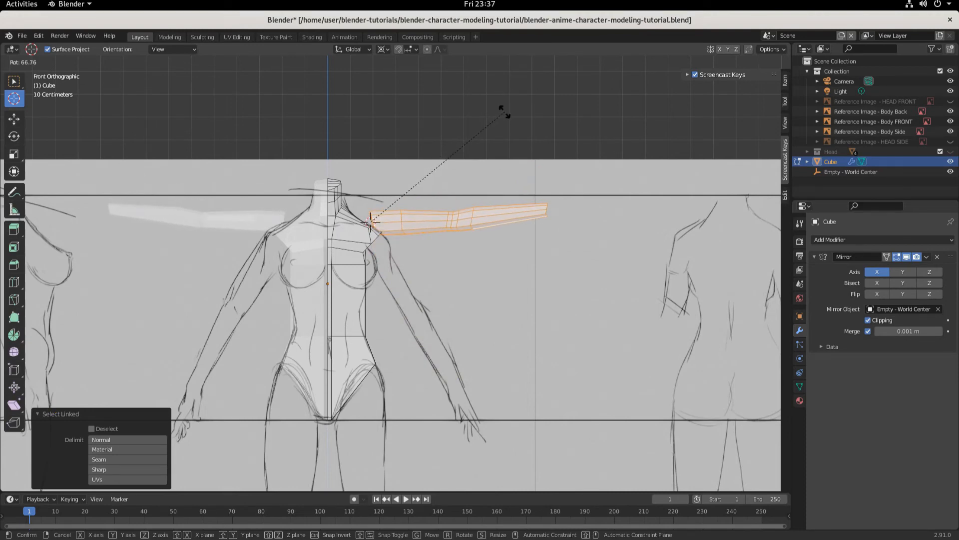
pyautogui.click(504, 113)
pyautogui.press('g')
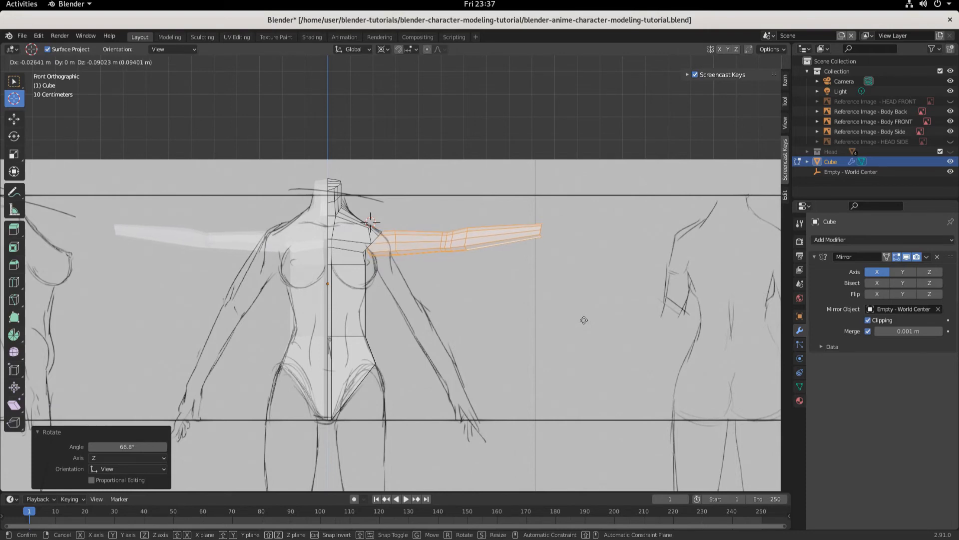
pyautogui.click(584, 319)
# Step: Fine-tune the arm at the shoulder opening by moving it about -0.001 m along X and -0.005 m along Z
pyautogui.scroll(3, 518, 330)
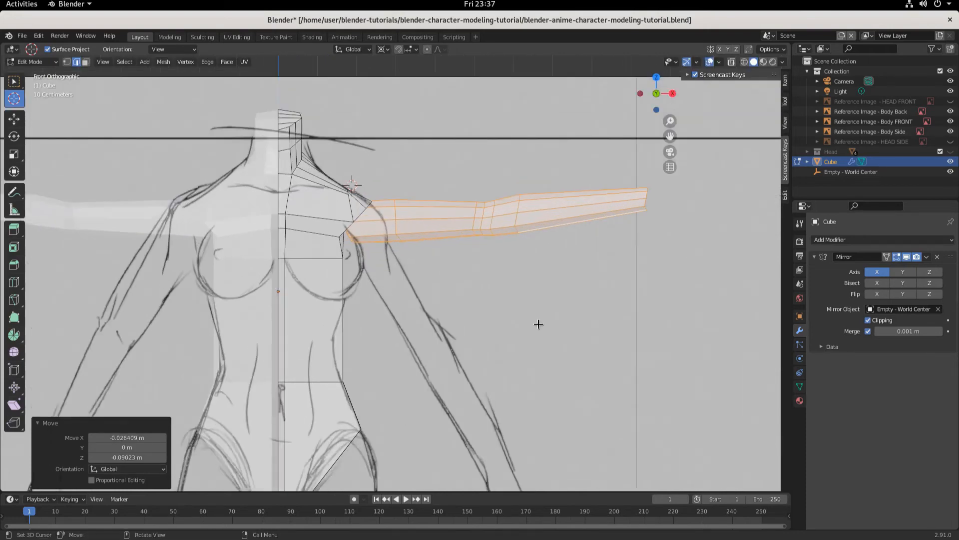
pyautogui.press('g')
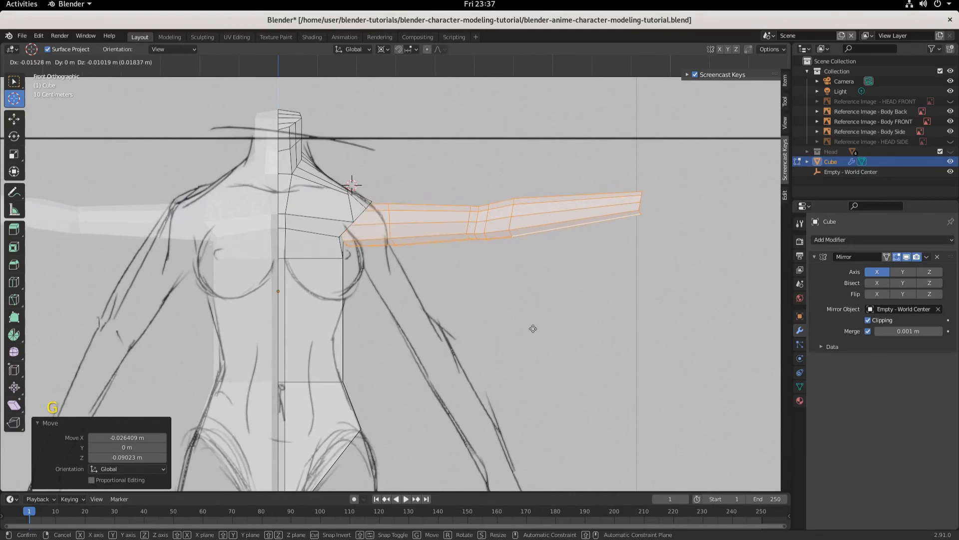
pyautogui.click(538, 325)
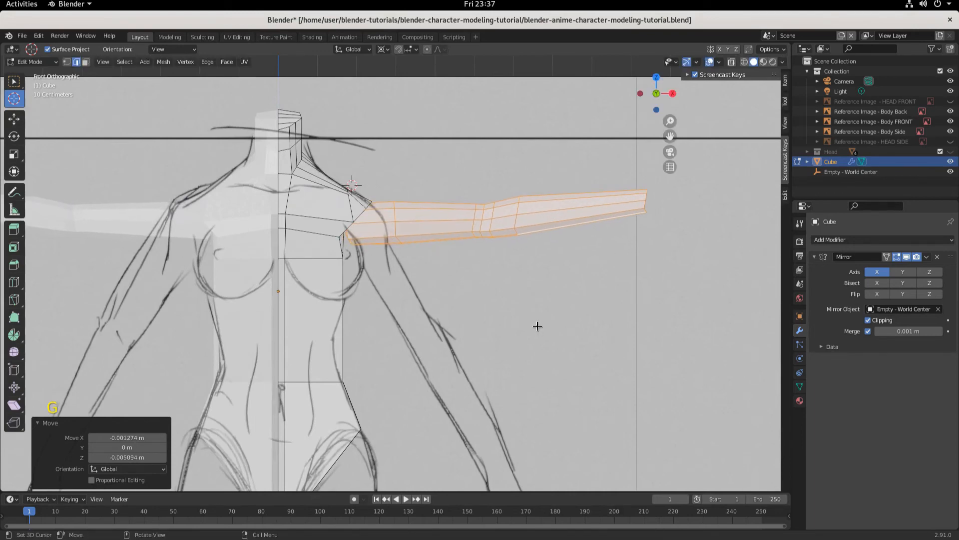
# Step: Check the raised arm against the torso from the side and save the file
pyautogui.press('KP_3')
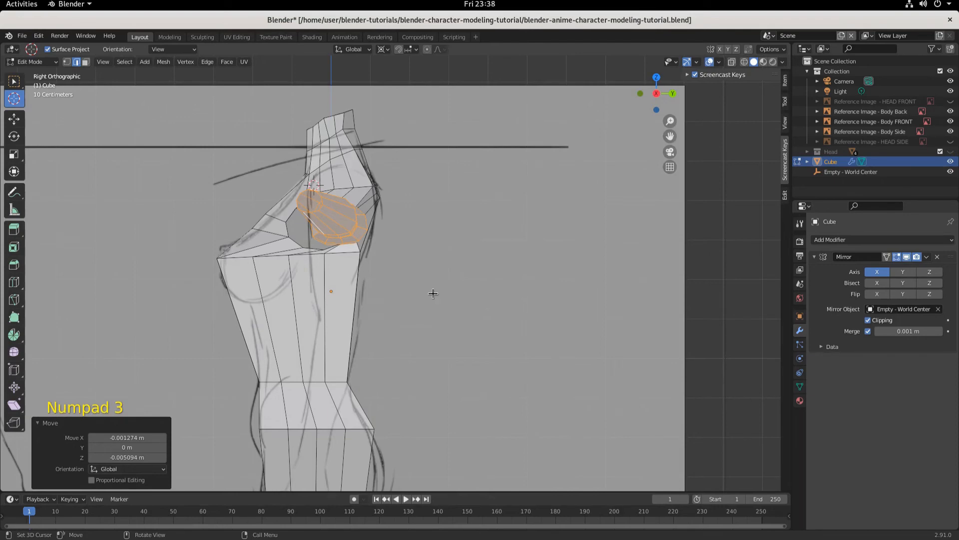
pyautogui.scroll(-3, 430, 300)
pyautogui.moveTo(429, 302); pyautogui.dragTo(525, 320, button='middle')
pyautogui.hotkey('ctrl', 's')
pyautogui.press('KP_1')
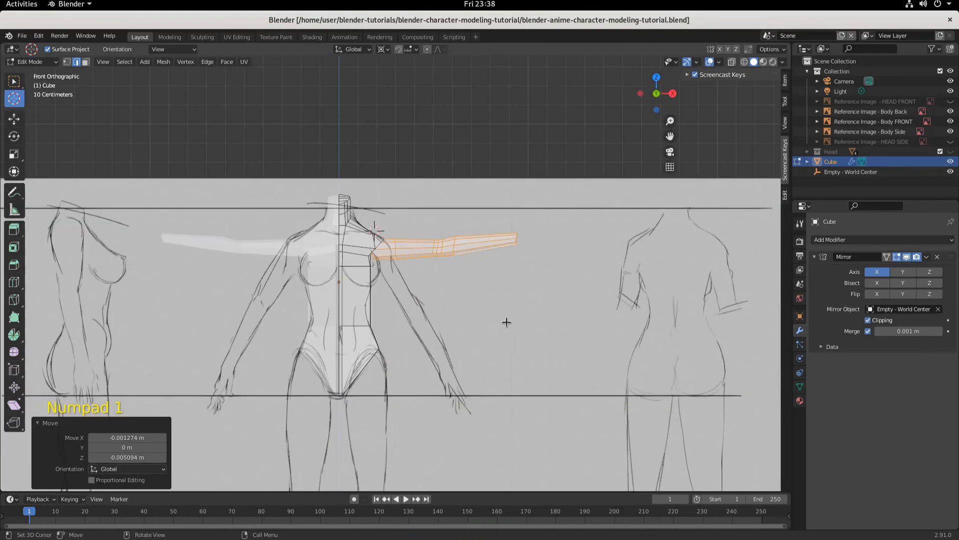
# Step: Move the arm about 0.045 m along X and 0.037 m along Z, and save the file
pyautogui.press('g')
pyautogui.press('x')
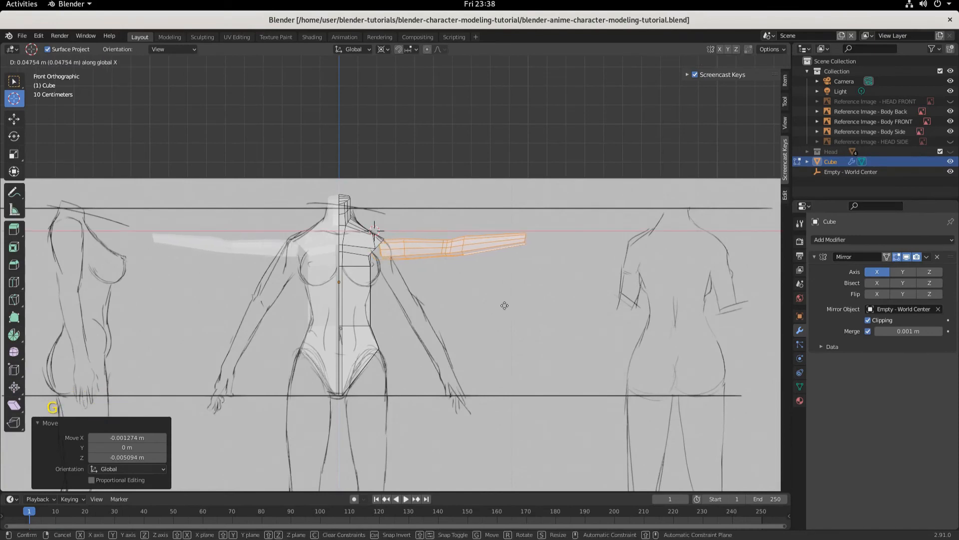
pyautogui.click(504, 305)
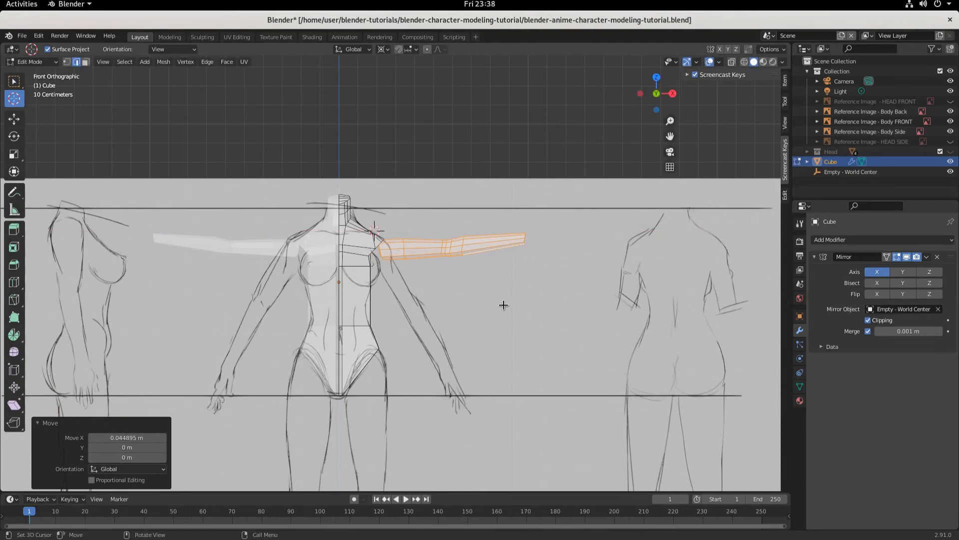
pyautogui.press('g')
pyautogui.press('z')
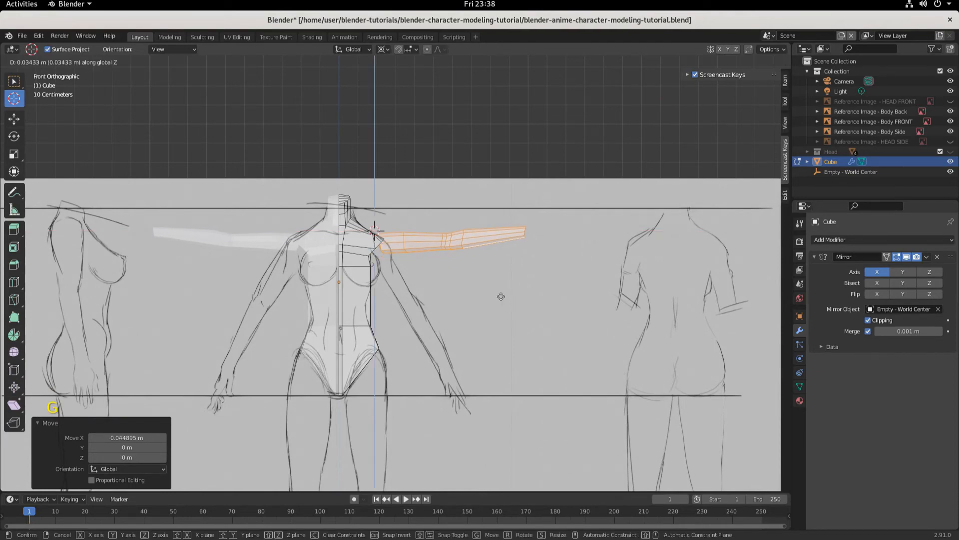
pyautogui.click(500, 296)
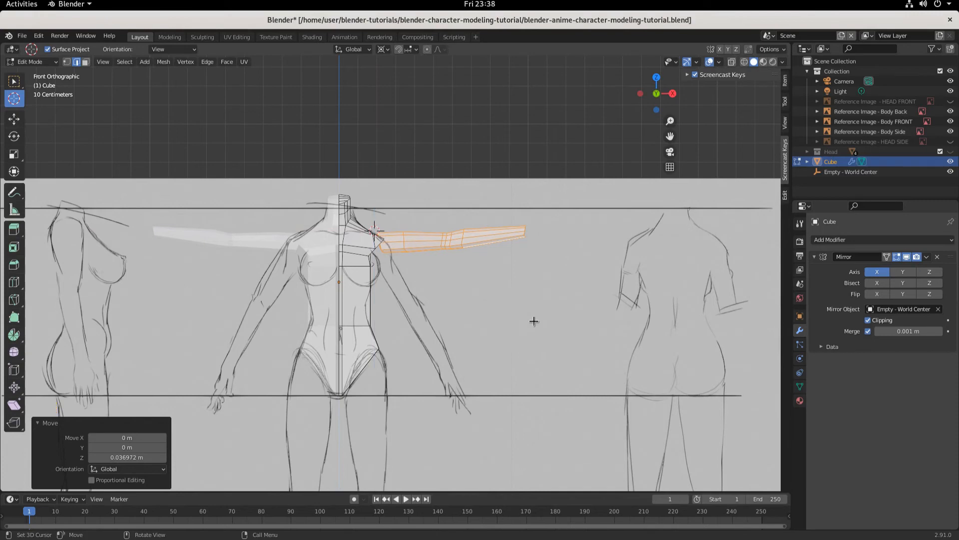
pyautogui.hotkey('ctrl', 's')
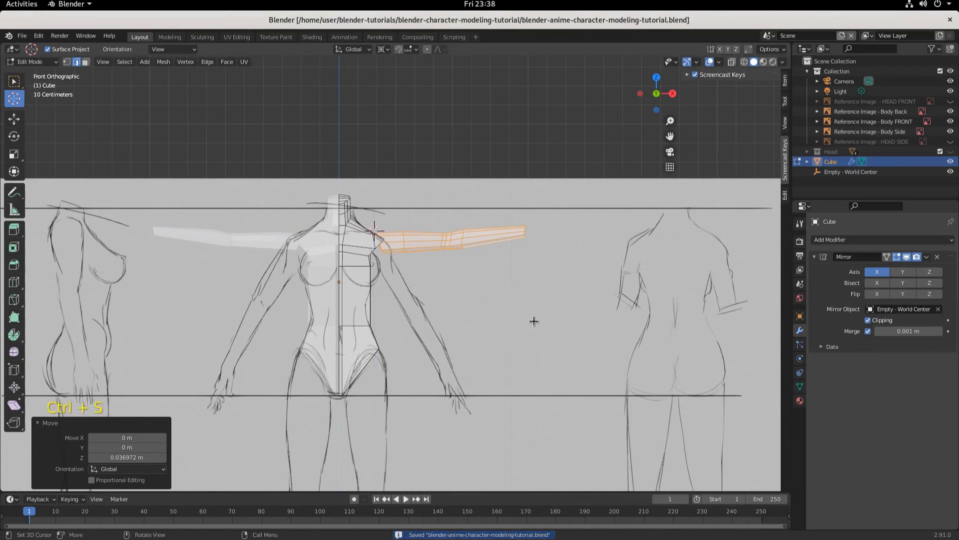
# Step: Move the arm about 0.035 m outward along X to leave a gap at the torso's shoulder opening
pyautogui.moveTo(533, 321); pyautogui.dragTo(398, 296, button='middle')
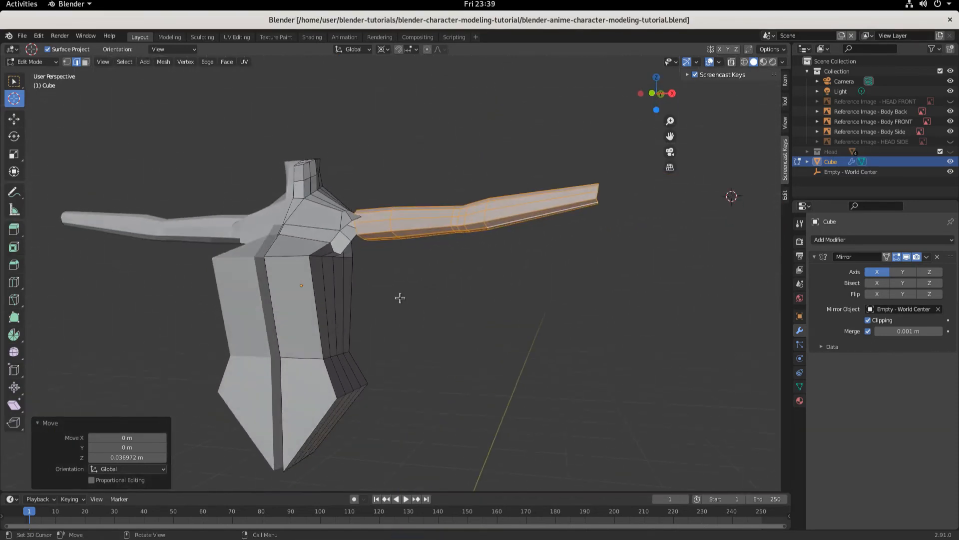
pyautogui.scroll(4, 417, 311)
pyautogui.press('KP_1')
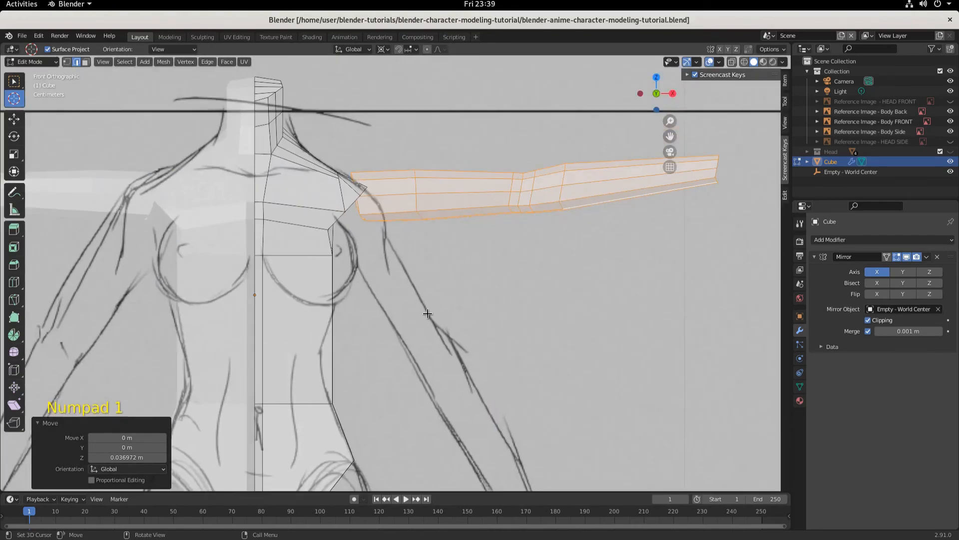
pyautogui.scroll(-2, 555, 292)
pyautogui.press('g')
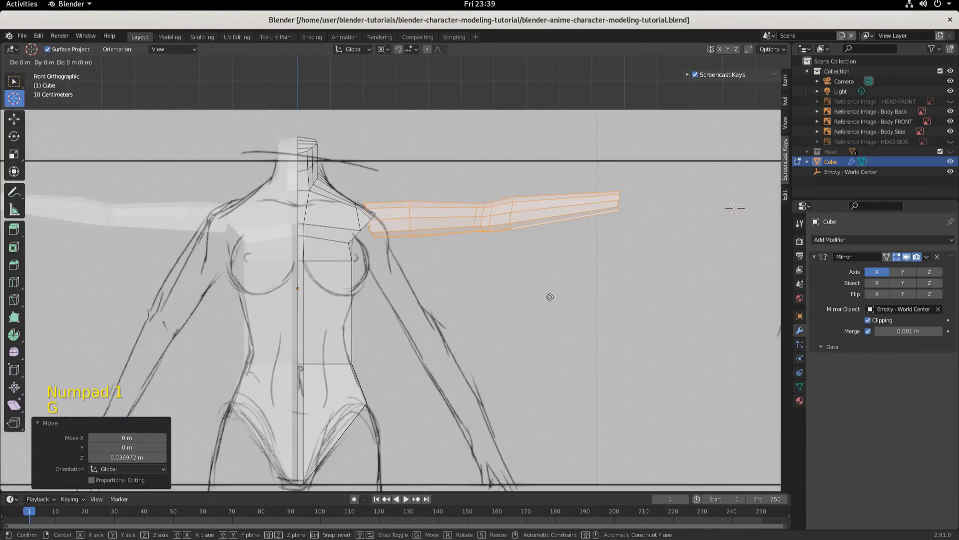
pyautogui.press('x')
pyautogui.click(557, 296)
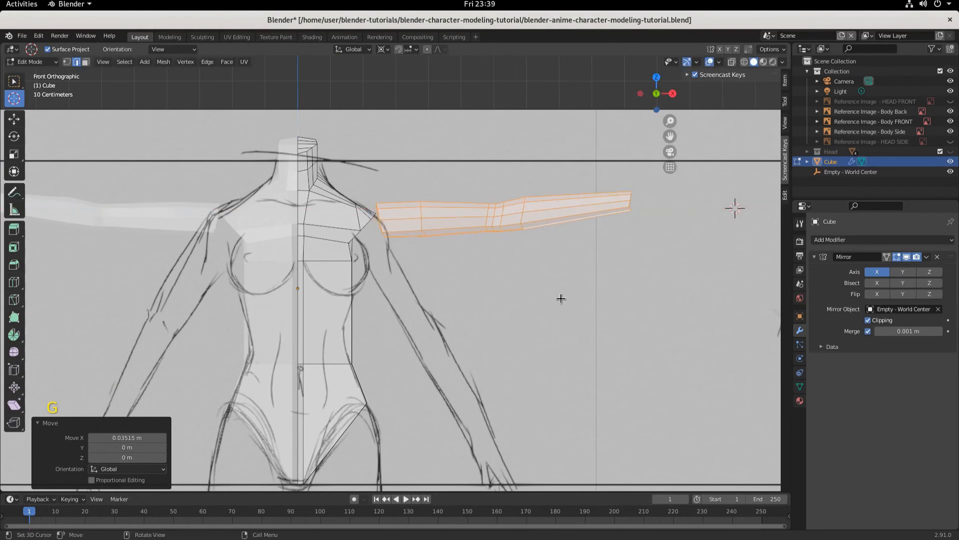
# Step: Add the torso's shoulder opening loop to the arm selection and move both about 0.005 m along X and -0.004 m along Z
pyautogui.scroll(3, 435, 289)
pyautogui.moveTo(434, 289); pyautogui.dragTo(374, 273, button='middle')
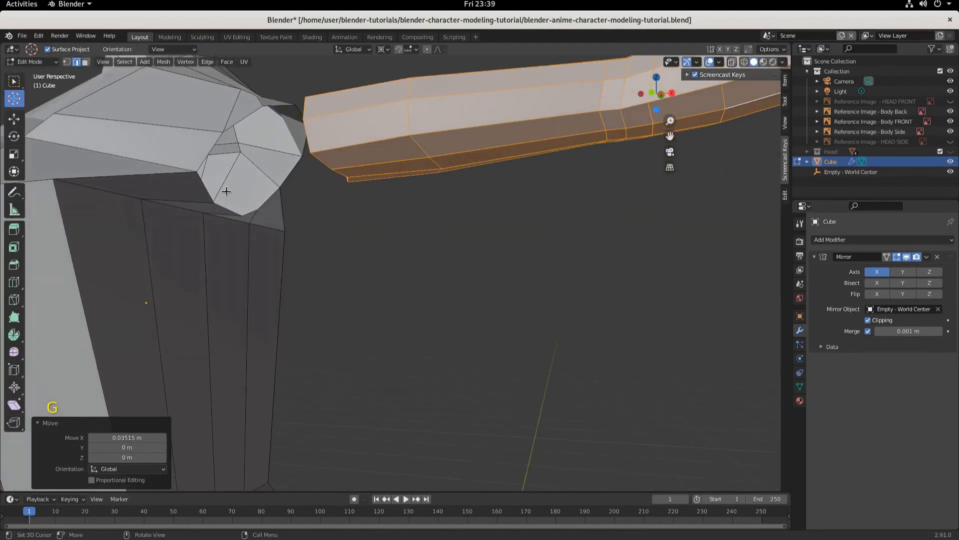
pyautogui.keyDown('alt'); pyautogui.keyDown('shift'); pyautogui.click(245, 116); pyautogui.keyUp('shift'); pyautogui.keyUp('alt')
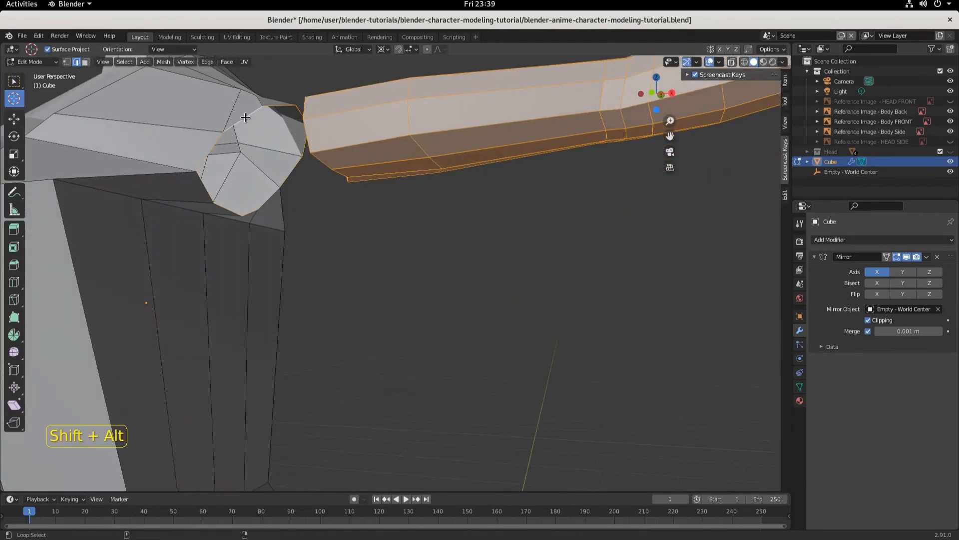
pyautogui.moveTo(289, 270); pyautogui.dragTo(319, 292, button='middle')
pyautogui.press('KP_1')
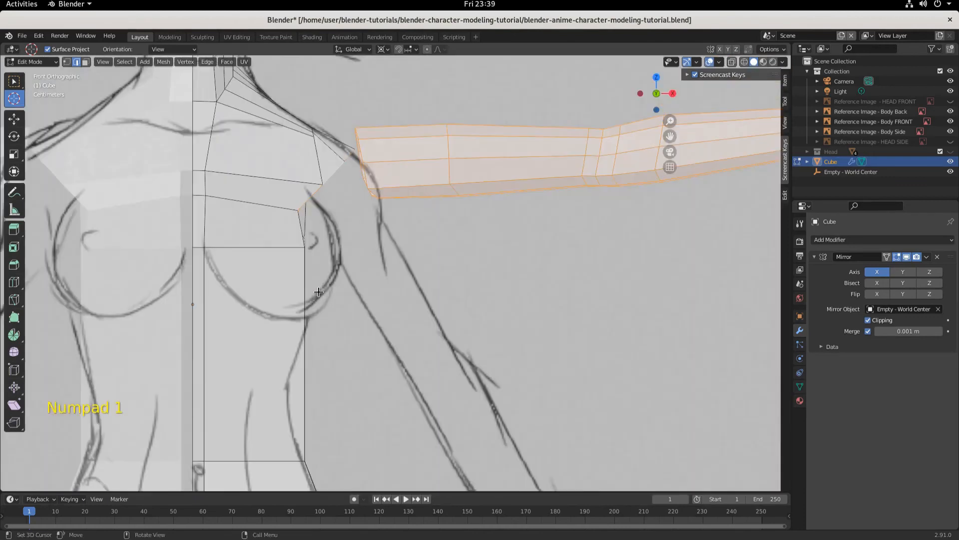
pyautogui.press('g')
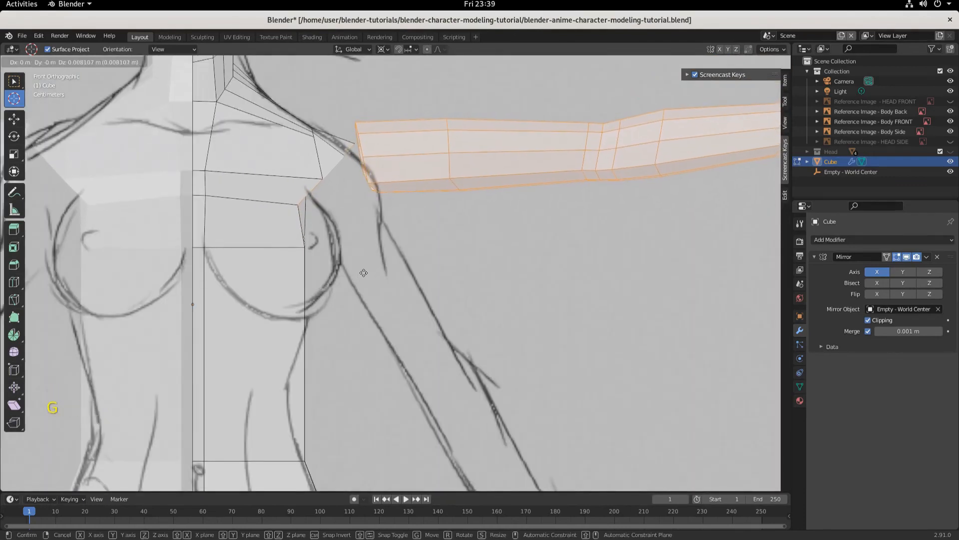
pyautogui.click(362, 274)
# Step: Place the 3D cursor at the armpit and, with the Select Box tool, select only the torso's shoulder opening loop
pyautogui.click(346, 233)
pyautogui.click(412, 257)
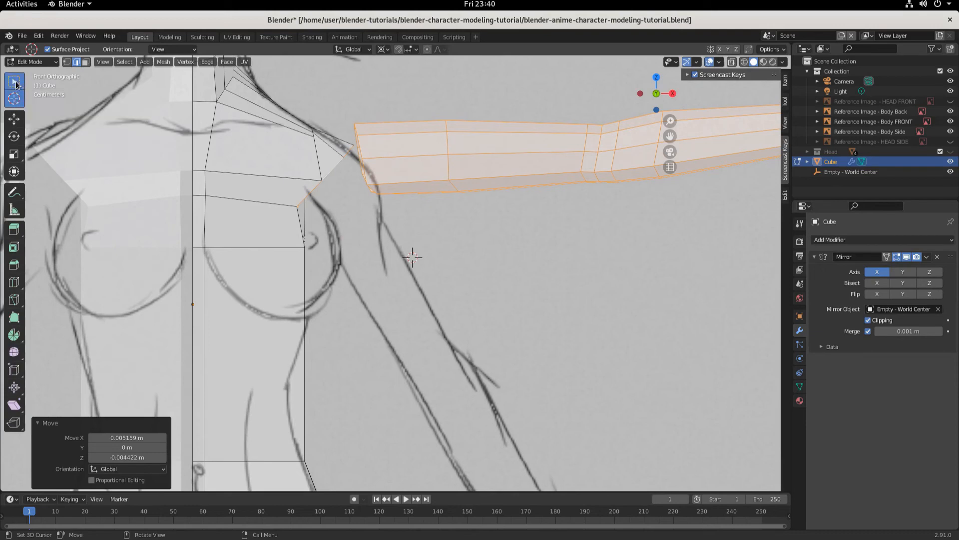
pyautogui.click(303, 209)
pyautogui.click(16, 84)
pyautogui.click(327, 172)
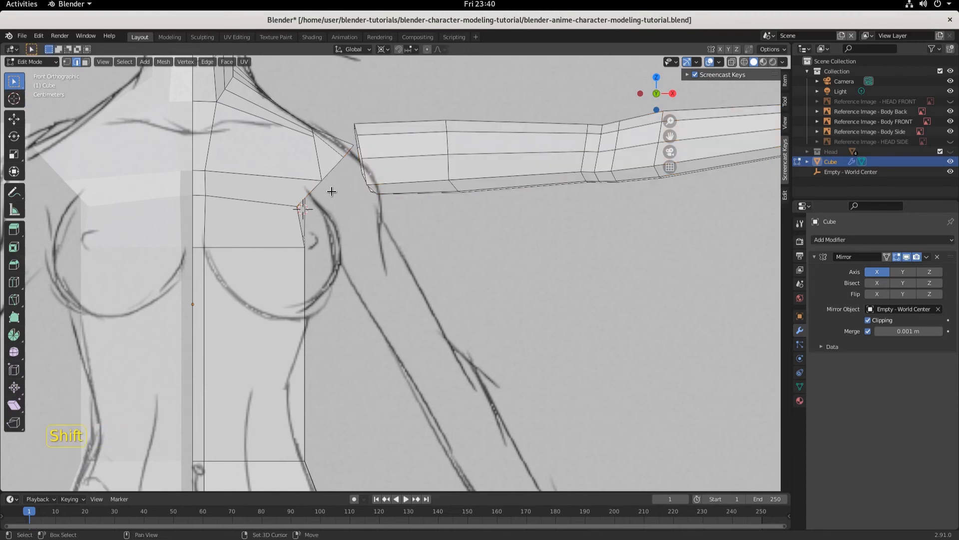
# Step: Rotate the shoulder opening loop about 5.1° and move it about 0.014 m along X and -0.008 m along Z
pyautogui.moveTo(347, 218)
pyautogui.mouseDown(button='middle')
pyautogui.moveTo(310, 209)
pyautogui.moveTo(358, 228)
pyautogui.mouseUp(button='middle')
pyautogui.press('KP_1')
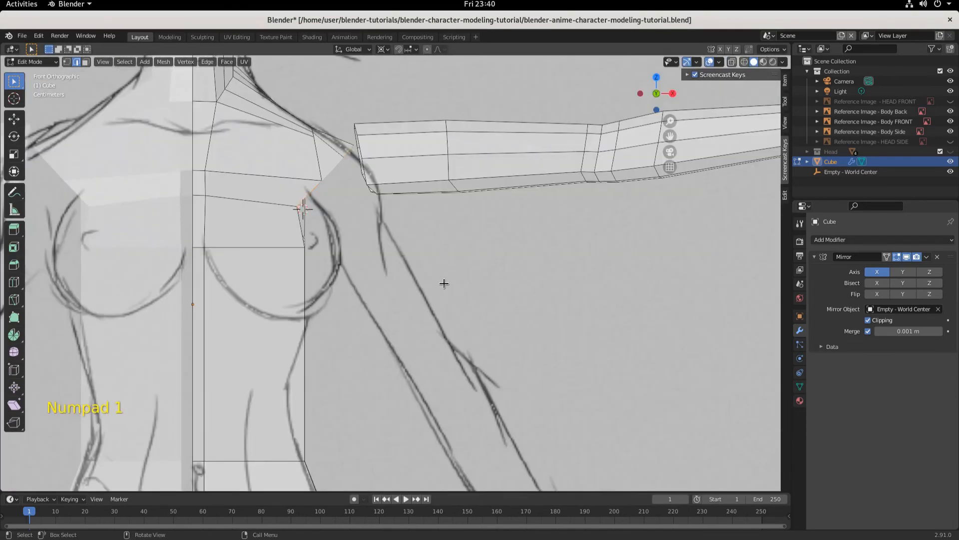
pyautogui.press('r')
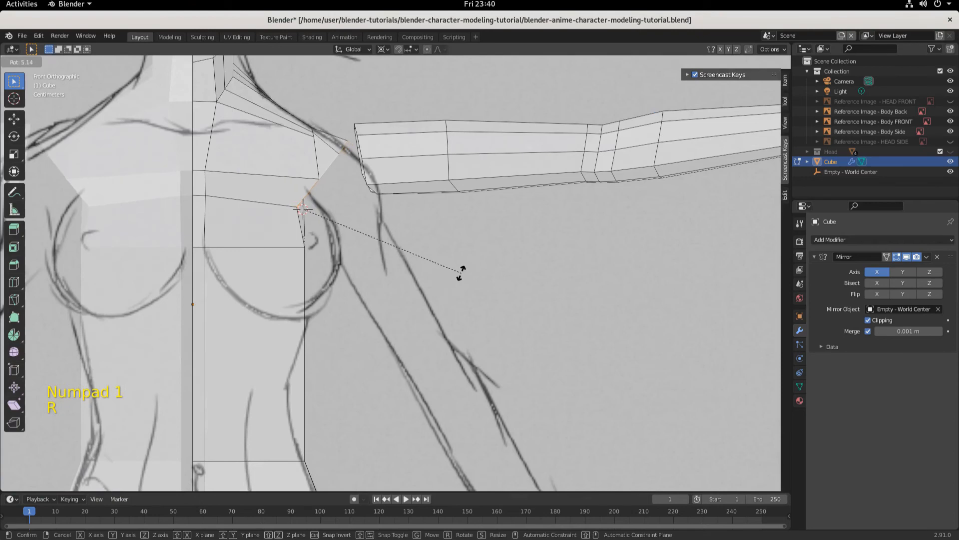
pyautogui.click(460, 271)
pyautogui.press('g')
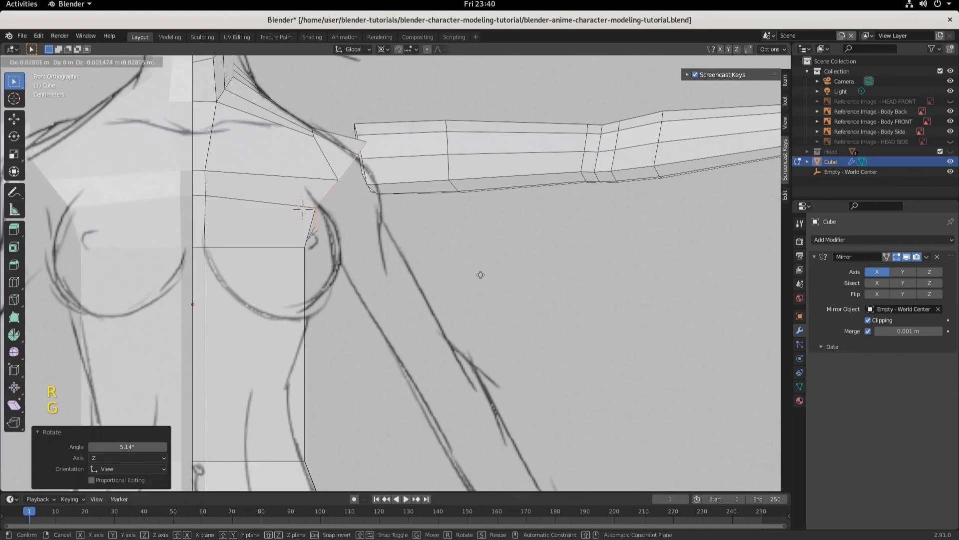
pyautogui.click(470, 278)
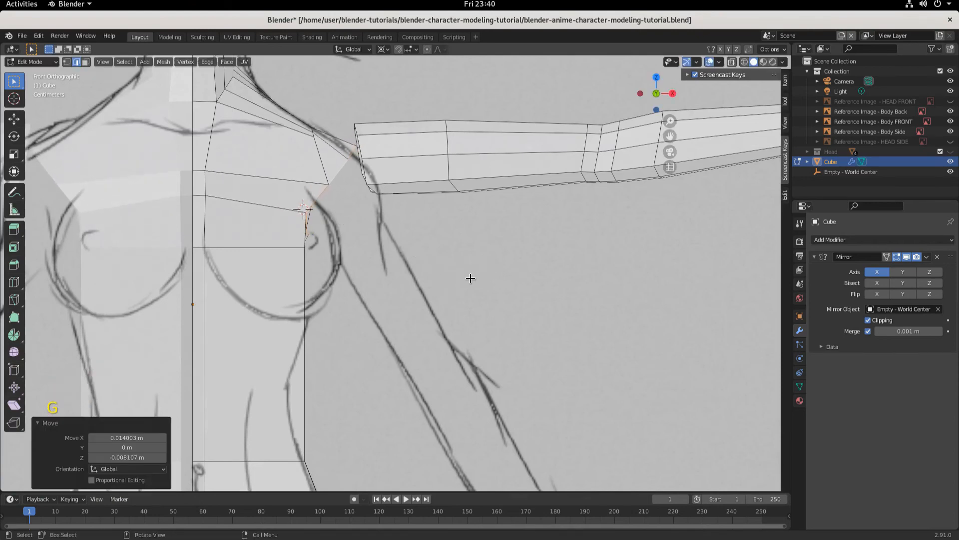
# Step: Select the whole linked arm and move it about 0.011 m along X and -0.037 m along Z
pyautogui.scroll(-4, 477, 280)
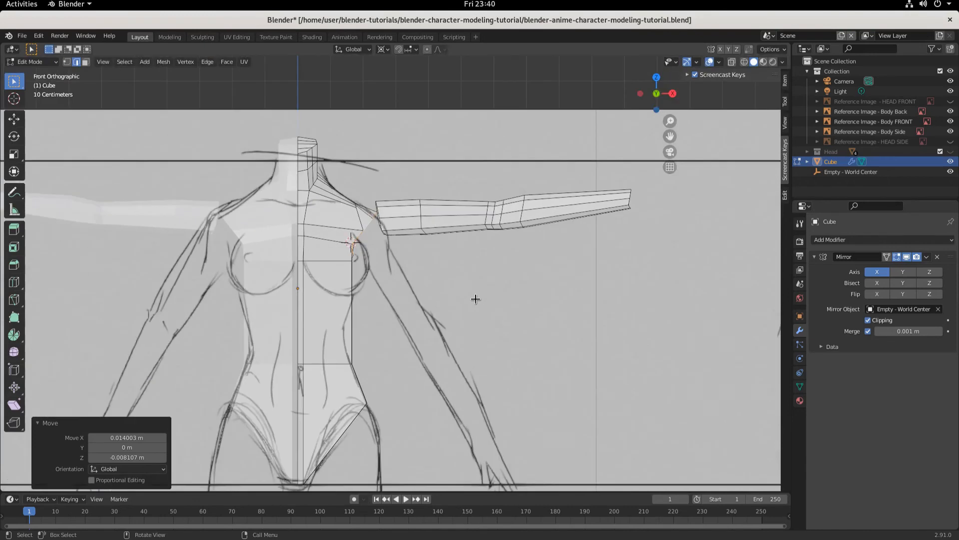
pyautogui.click(464, 219)
pyautogui.press('l')
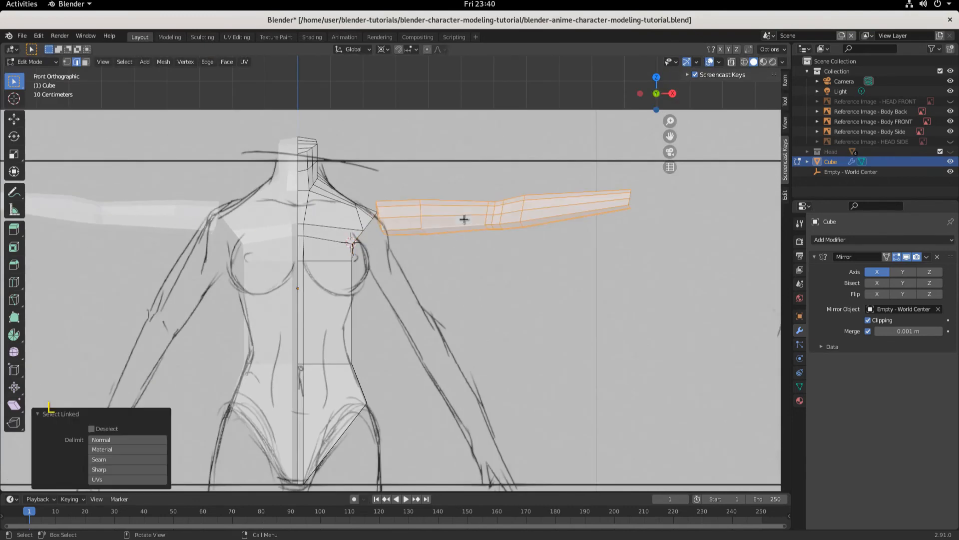
pyautogui.press('l')
pyautogui.press('g')
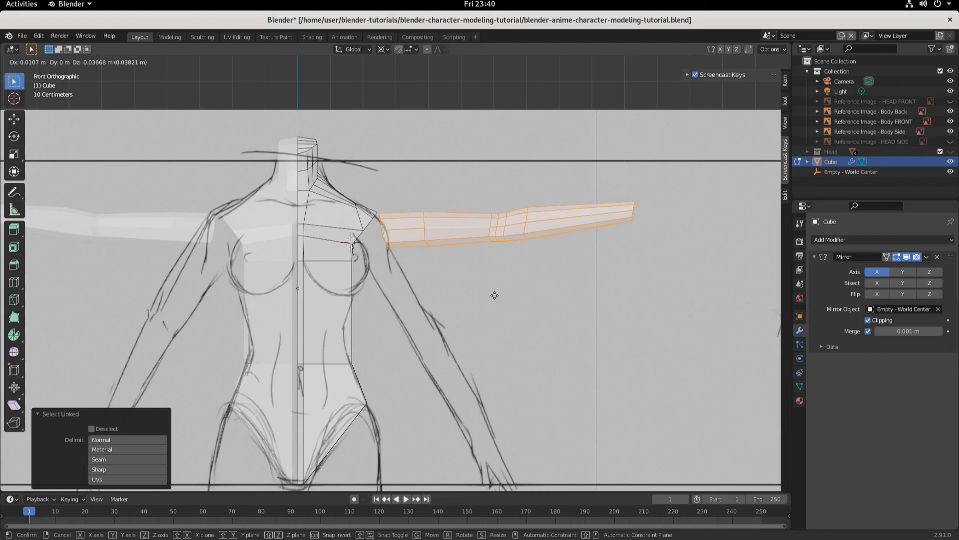
pyautogui.click(494, 295)
# Step: Align the arm with the shoulder in top view by moving it about -0.050 m along Y
pyautogui.scroll(5, 463, 328)
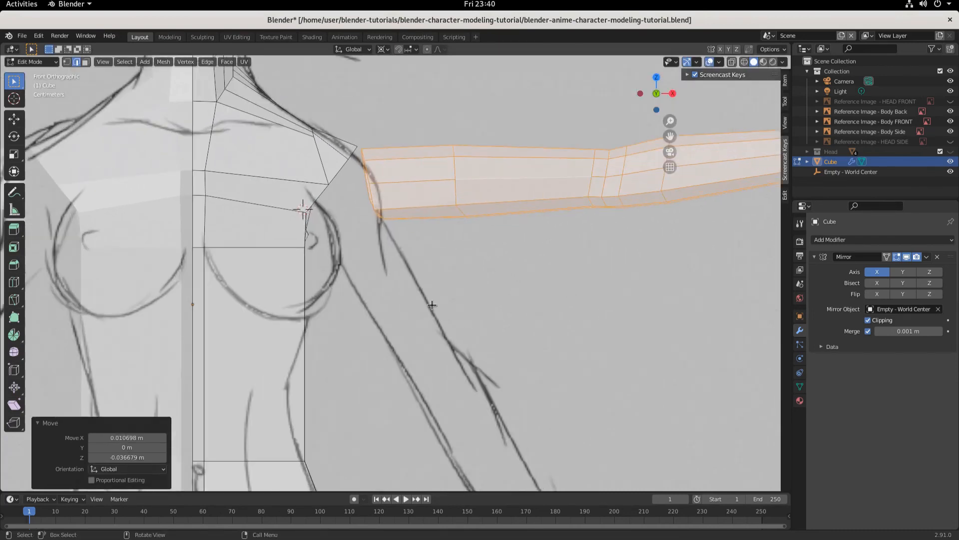
pyautogui.moveTo(420, 305); pyautogui.dragTo(311, 408, button='middle')
pyautogui.press('KP_7')
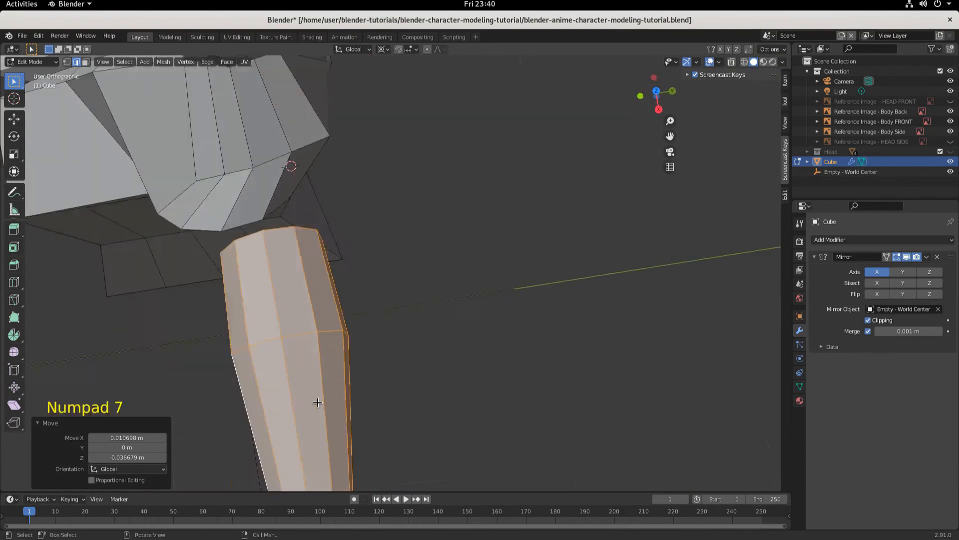
pyautogui.scroll(-2, 373, 375)
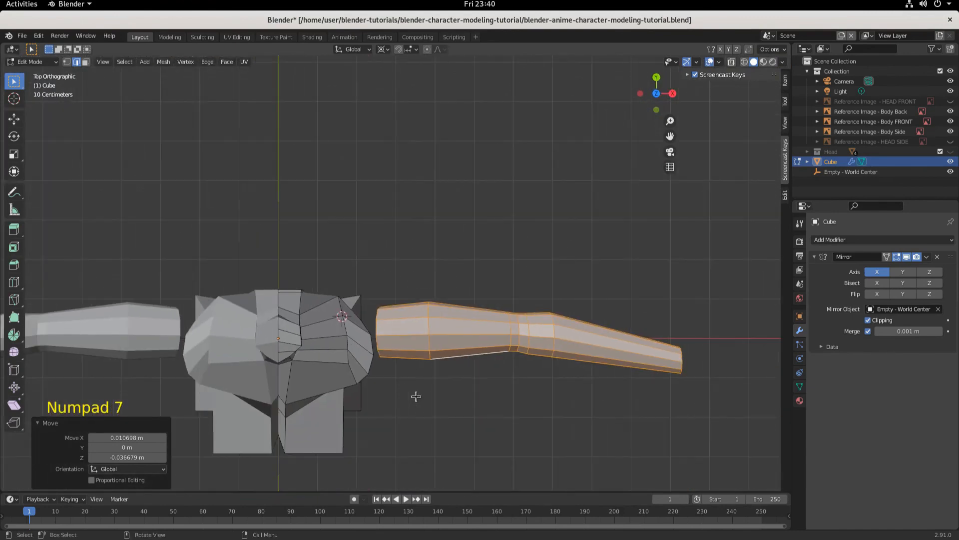
pyautogui.press('g')
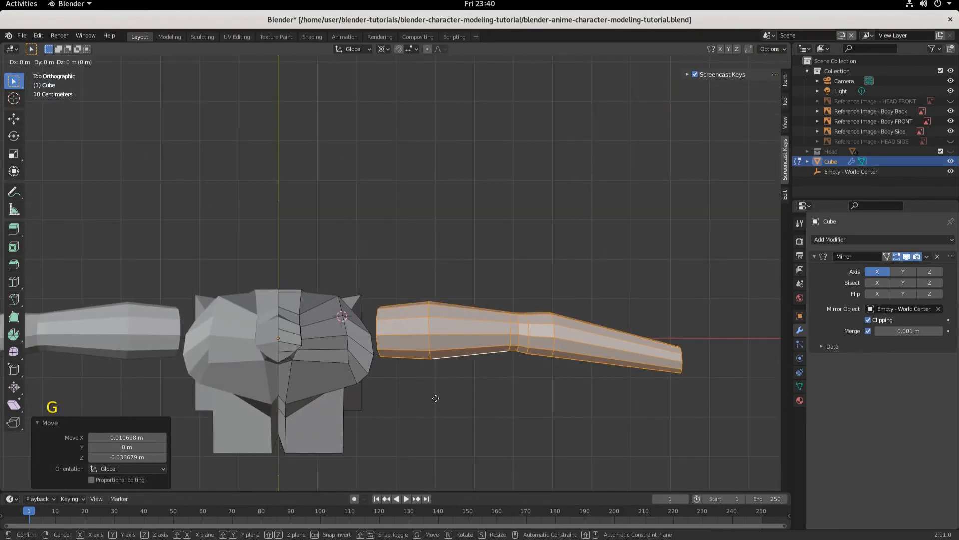
pyautogui.press('y')
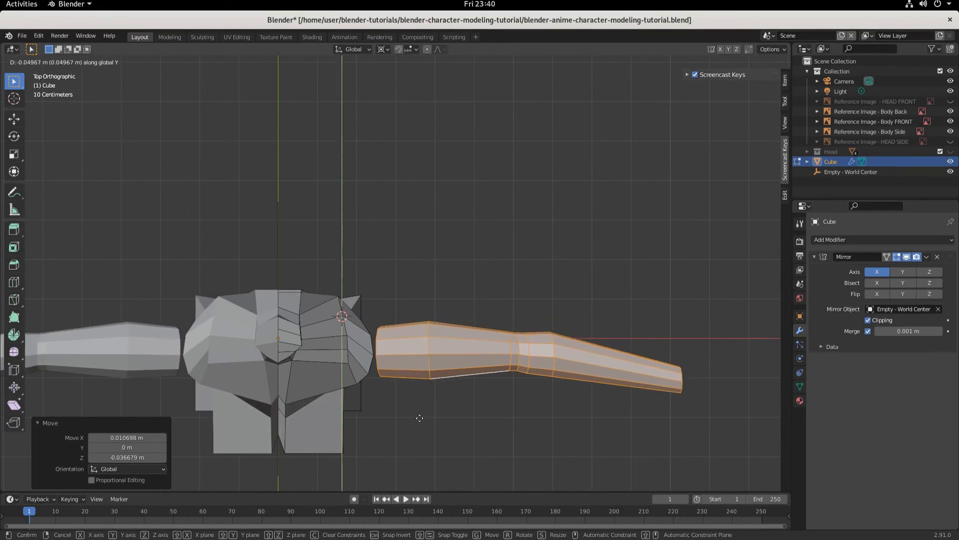
pyautogui.click(420, 418)
# Step: Deselect the arm and fill a face between an upper edge of the shoulder opening and the matching edge of the arm
pyautogui.moveTo(420, 416); pyautogui.dragTo(448, 308, button='middle')
pyautogui.scroll(4, 448, 309)
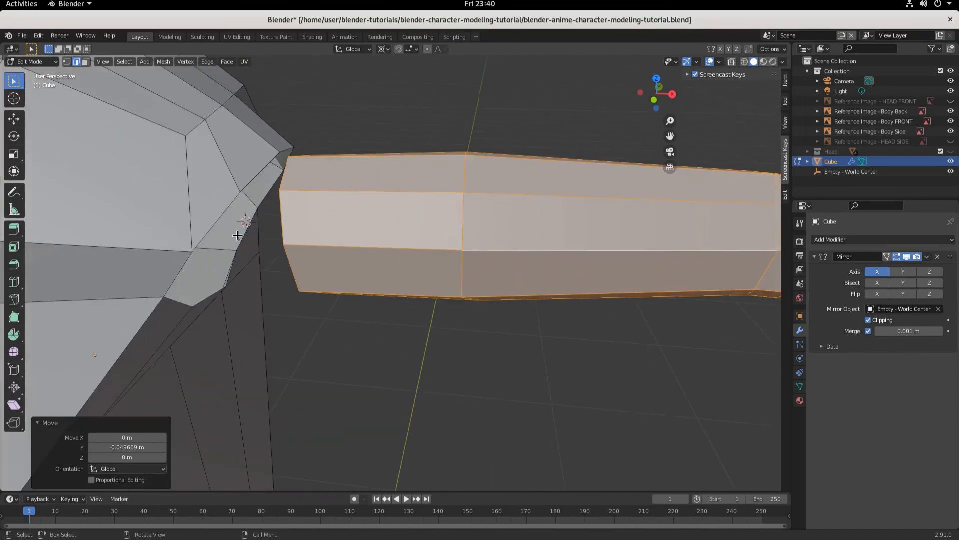
pyautogui.hotkey('alt', 'a')
pyautogui.moveTo(299, 284); pyautogui.dragTo(313, 285, button='middle')
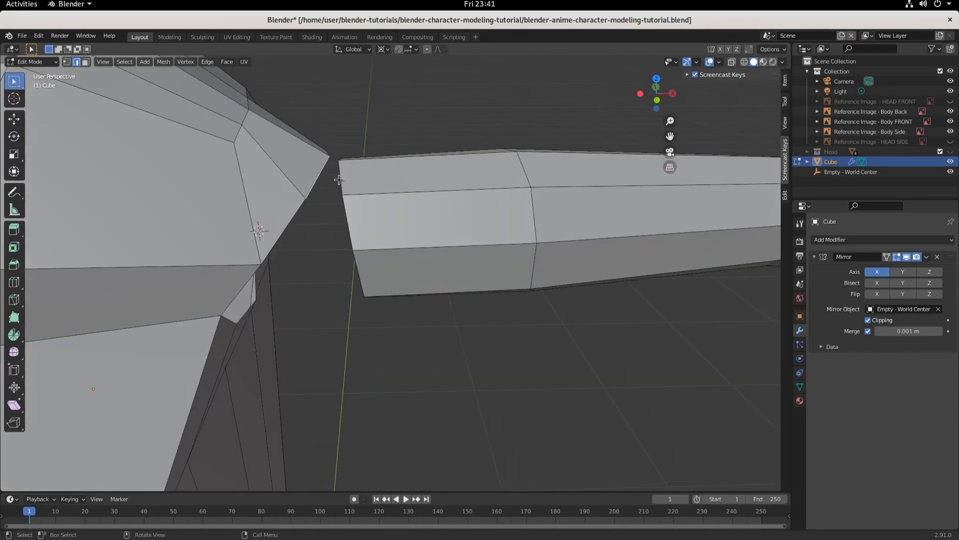
pyautogui.keyDown('shift'); pyautogui.click(340, 180); pyautogui.keyUp('shift')
pyautogui.press('f')
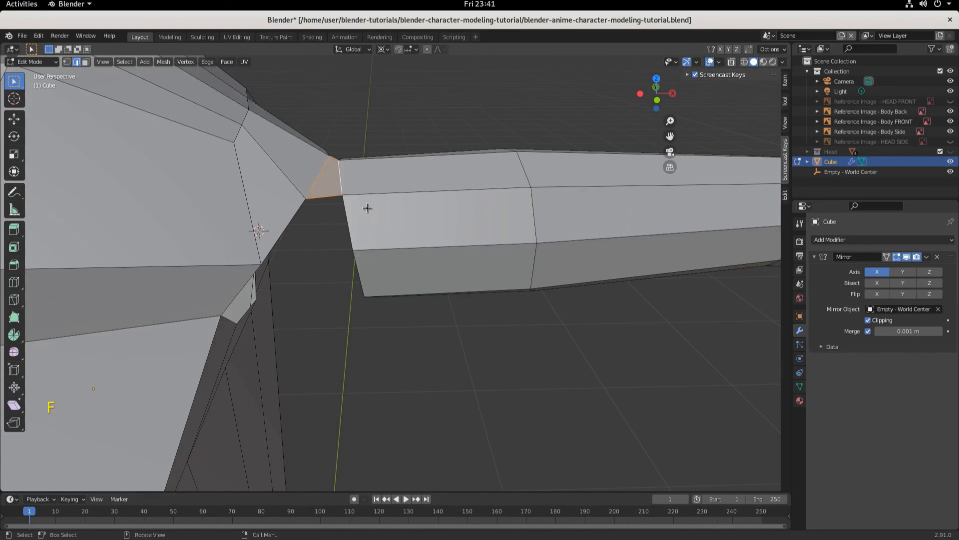
# Step: Fill successive faces around the shoulder gap to connect the arm's end loop to the torso's opening
pyautogui.moveTo(353, 210); pyautogui.dragTo(330, 285, button='middle')
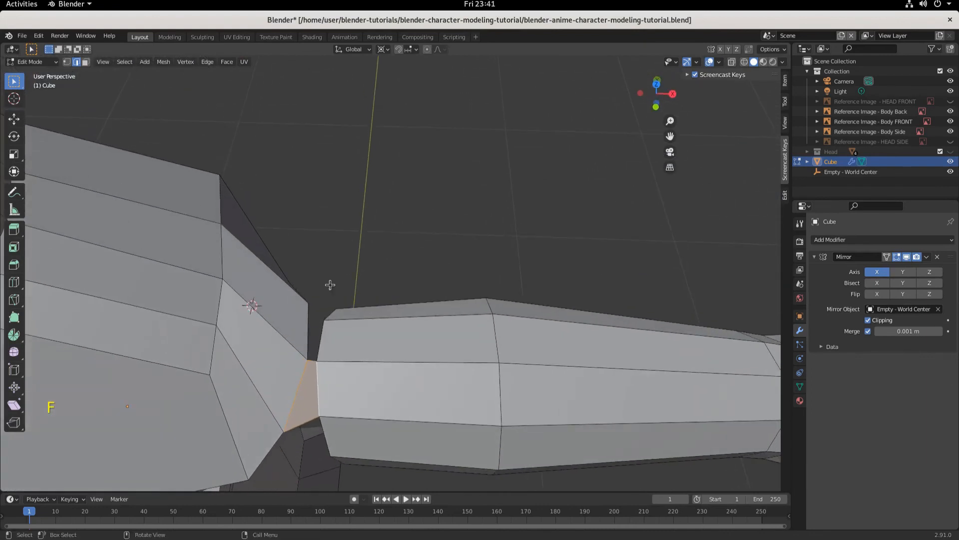
pyautogui.click(309, 357)
pyautogui.click(311, 360)
pyautogui.press('f')
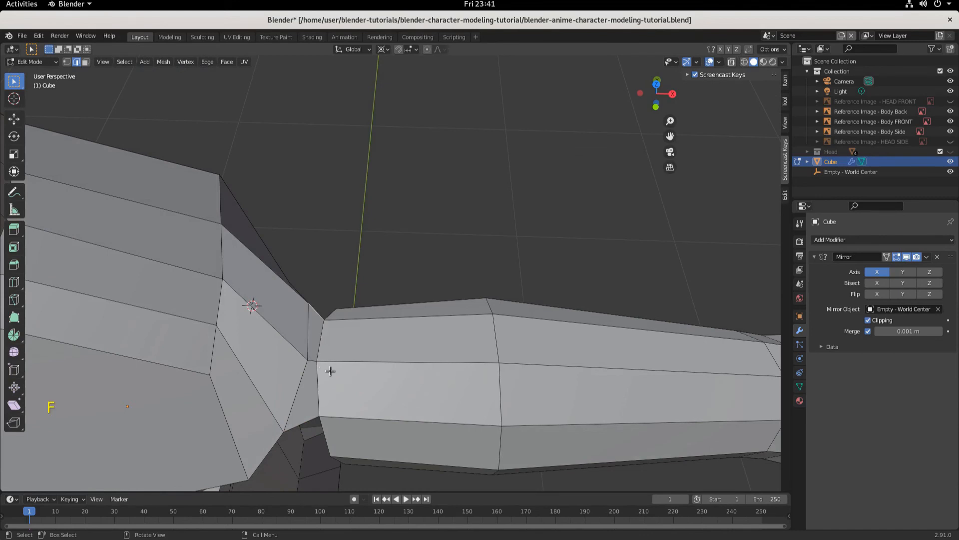
pyautogui.press('f')
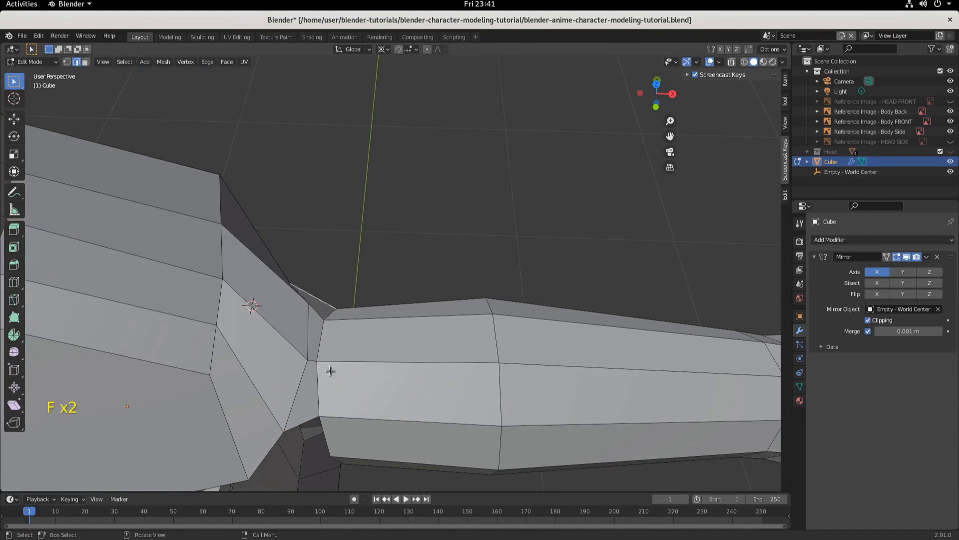
pyautogui.press('f')
pyautogui.press('f')
pyautogui.press('f')
pyautogui.press('f')
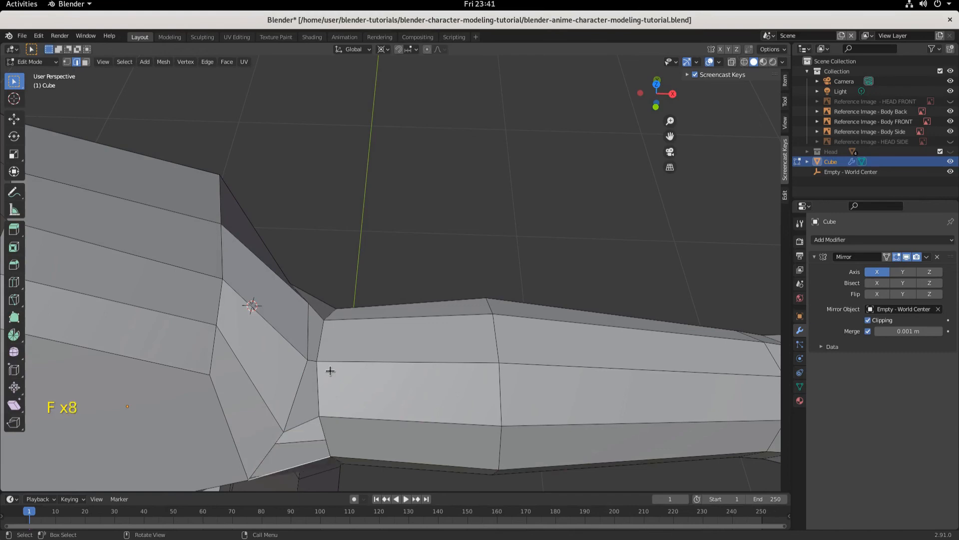
pyautogui.moveTo(330, 370); pyautogui.dragTo(274, 309, button='middle')
pyautogui.press('f')
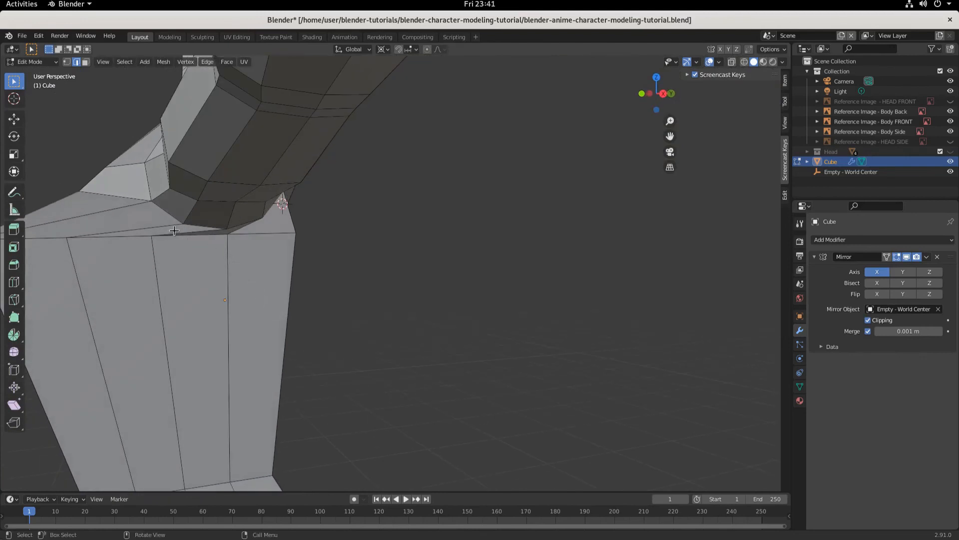
# Step: In side view, move the selected vertex on the underside of the arm's shoulder loop about -0.028 m along Y
pyautogui.press('1')
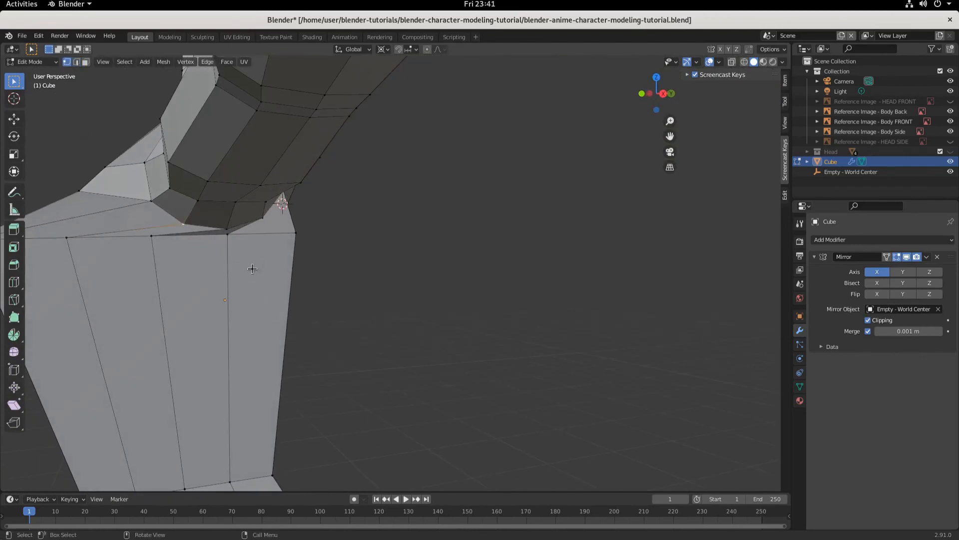
pyautogui.press('KP_3')
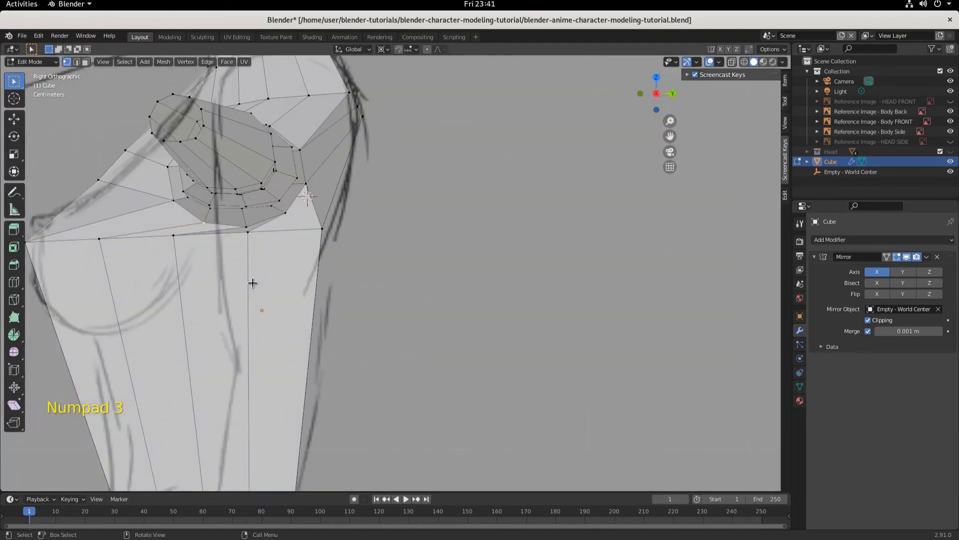
pyautogui.press('g')
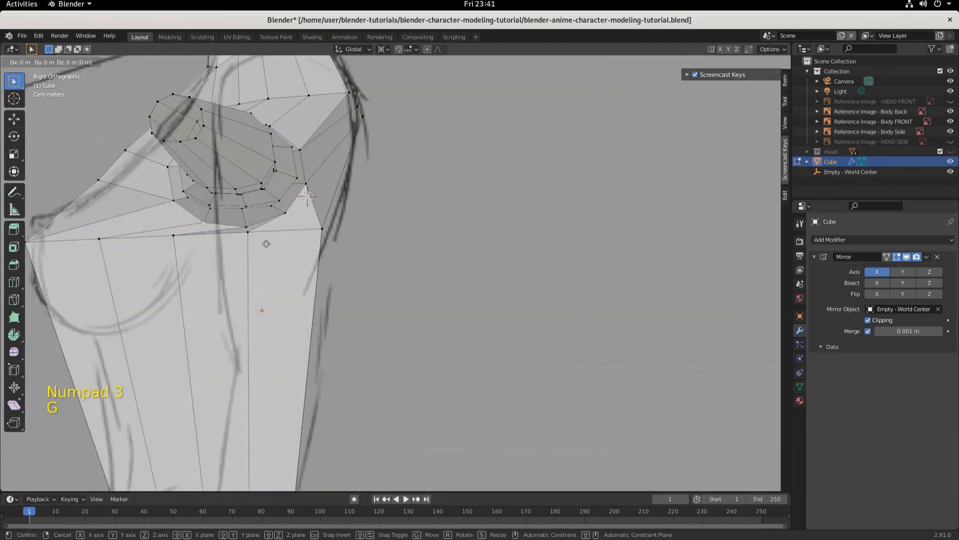
pyautogui.click(238, 239)
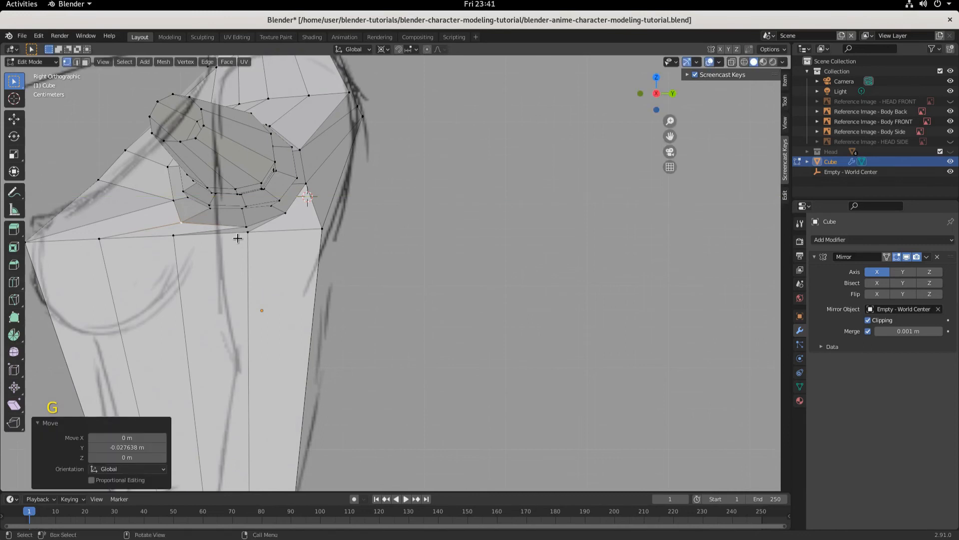
# Step: Shift the torso's upper side vertex below the arm along Y towards the back
pyautogui.moveTo(269, 233); pyautogui.dragTo(286, 253, button='middle')
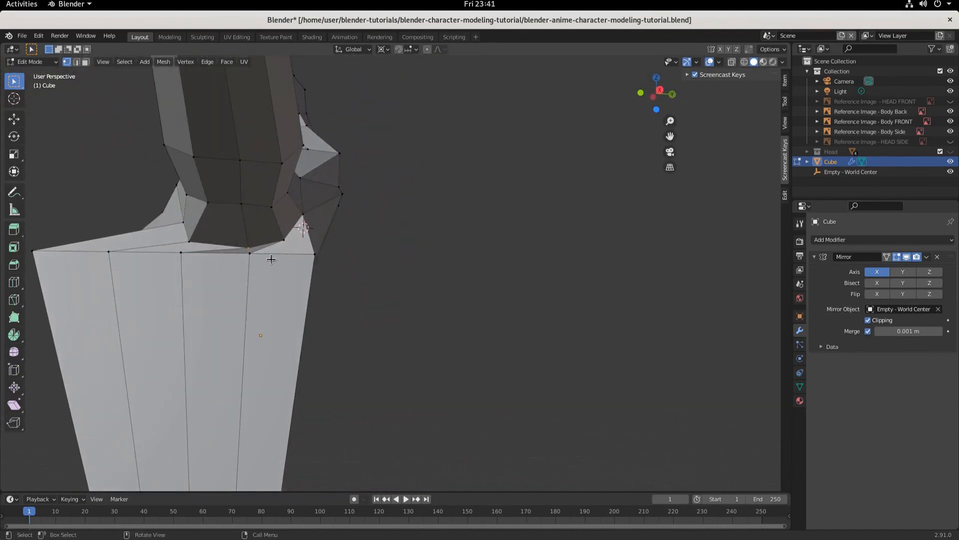
pyautogui.press('g')
pyautogui.press('y')
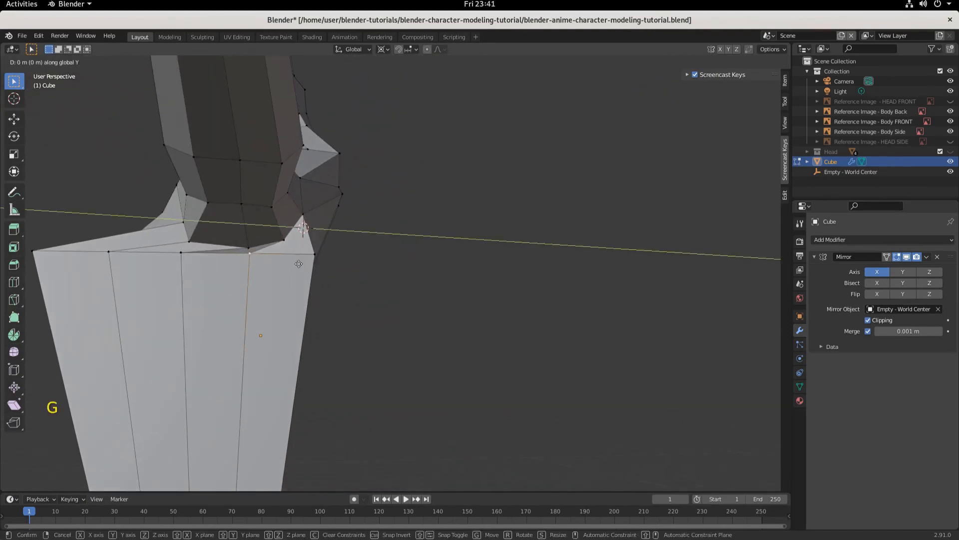
pyautogui.click(290, 241)
# Step: Try to move the arm's rear underside vertex about -0.015 m along Y, and undo the move
pyautogui.press('g')
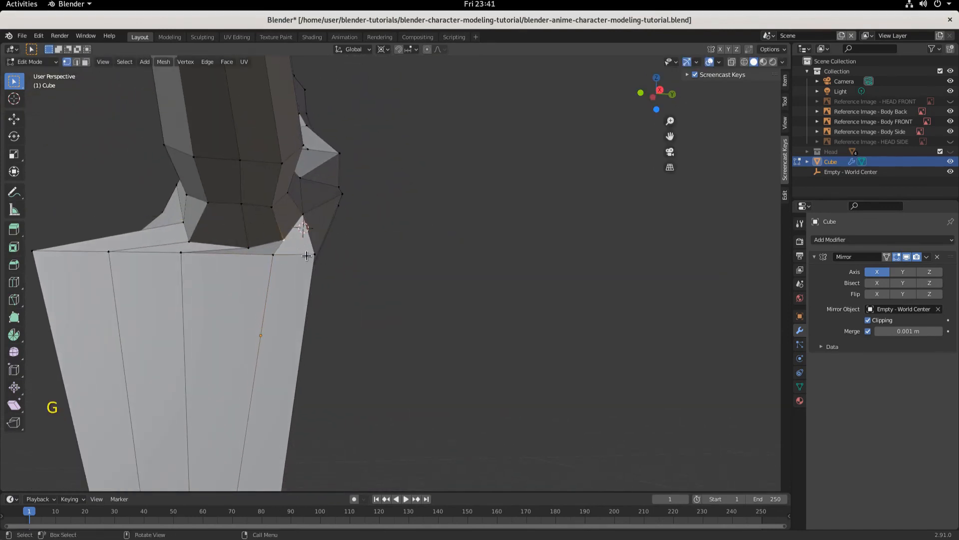
pyautogui.press('y')
pyautogui.press('Escape')
pyautogui.press('g')
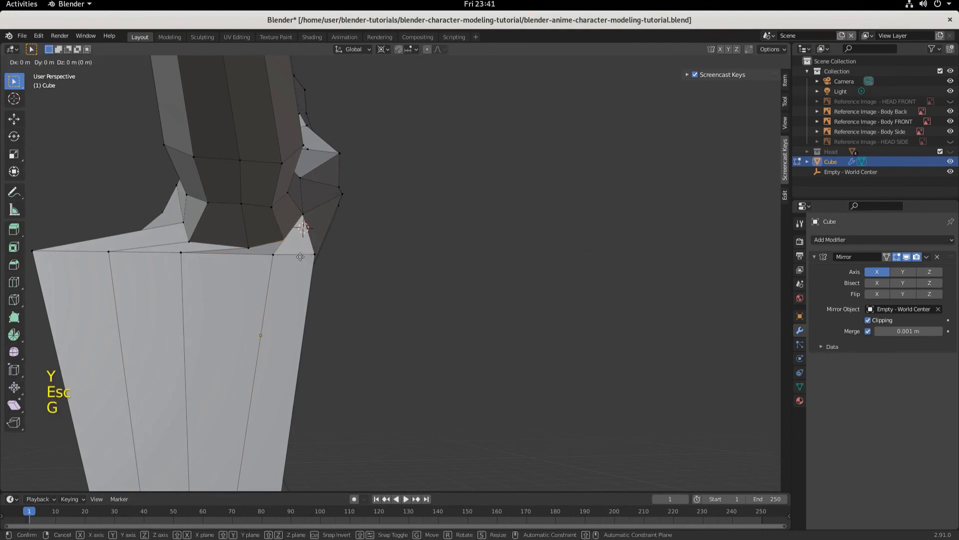
pyautogui.middleClick(298, 255)
pyautogui.click(290, 255)
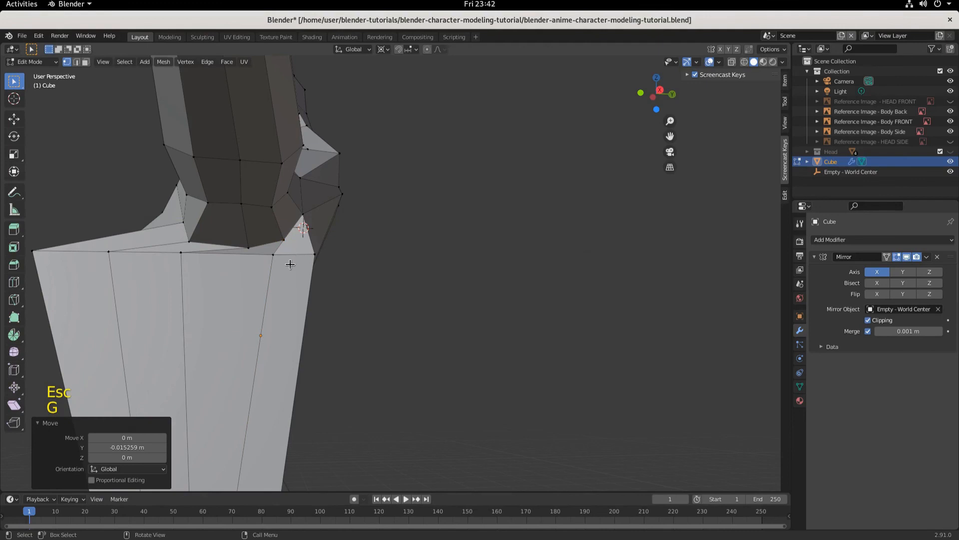
pyautogui.hotkey('ctrl', 'z')
# Step: Examine the joined arm and torso mesh from the front, side and three-quarter angles
pyautogui.moveTo(294, 294); pyautogui.dragTo(368, 305, button='middle')
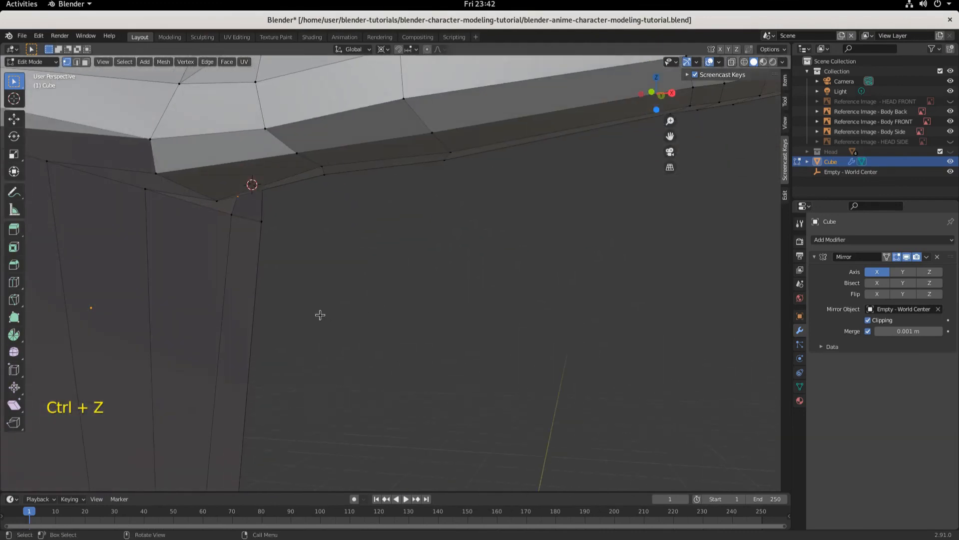
pyautogui.press('a')
pyautogui.scroll(-4, 318, 315)
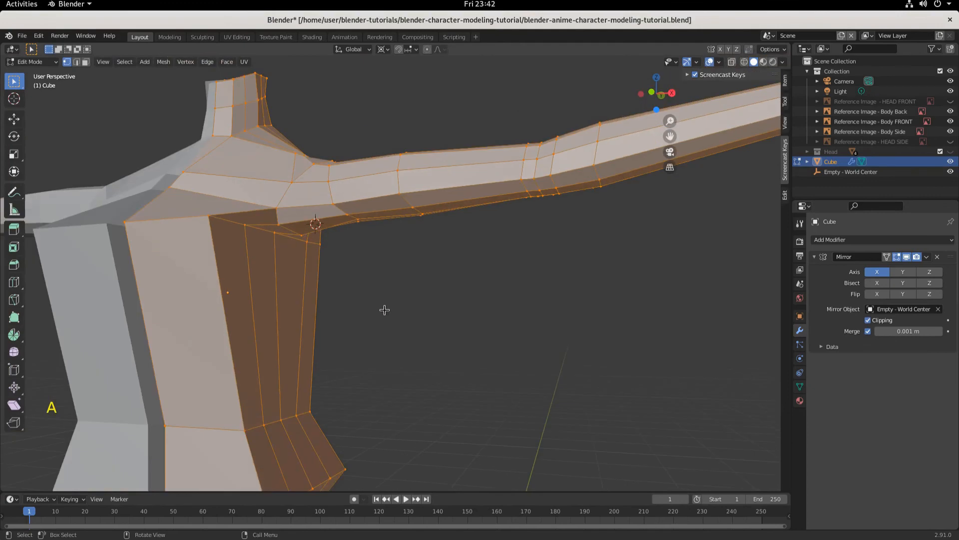
pyautogui.scroll(-3, 387, 309)
pyautogui.moveTo(408, 353); pyautogui.dragTo(432, 363, button='middle')
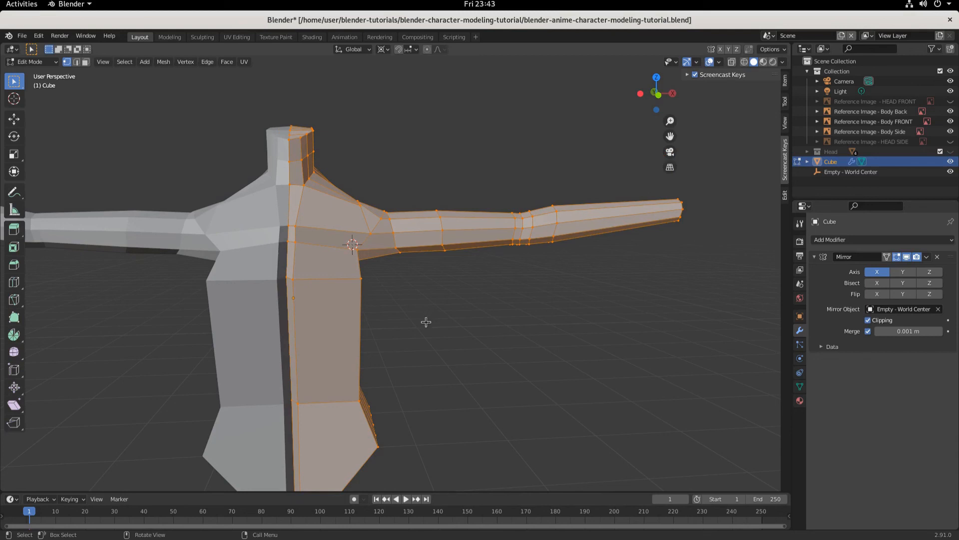
pyautogui.moveTo(426, 322); pyautogui.dragTo(317, 315, button='middle')
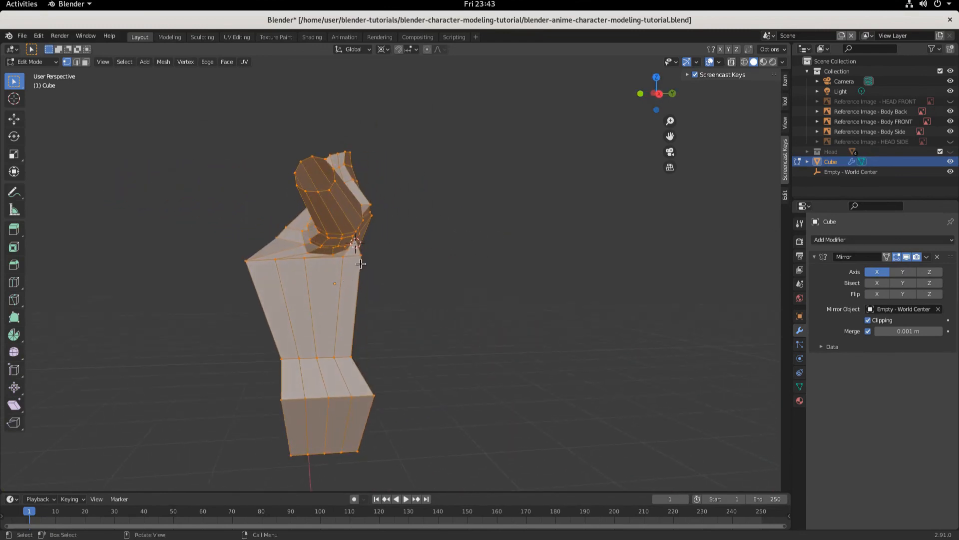
pyautogui.hotkey('alt', 'a')
pyautogui.moveTo(390, 278); pyautogui.dragTo(436, 289, button='middle')
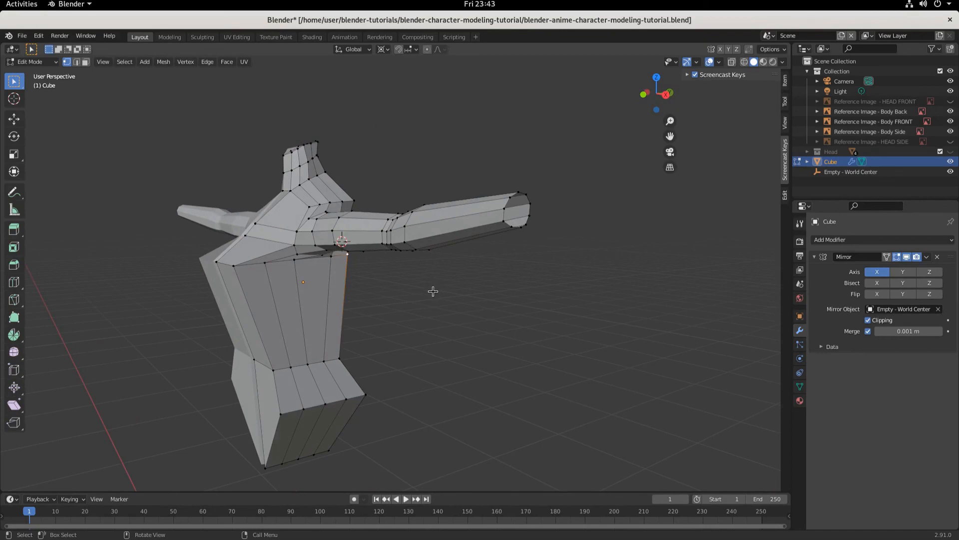
# Step: Select the entire body mesh and merge its overlapping vertices by distance
pyautogui.press('a')
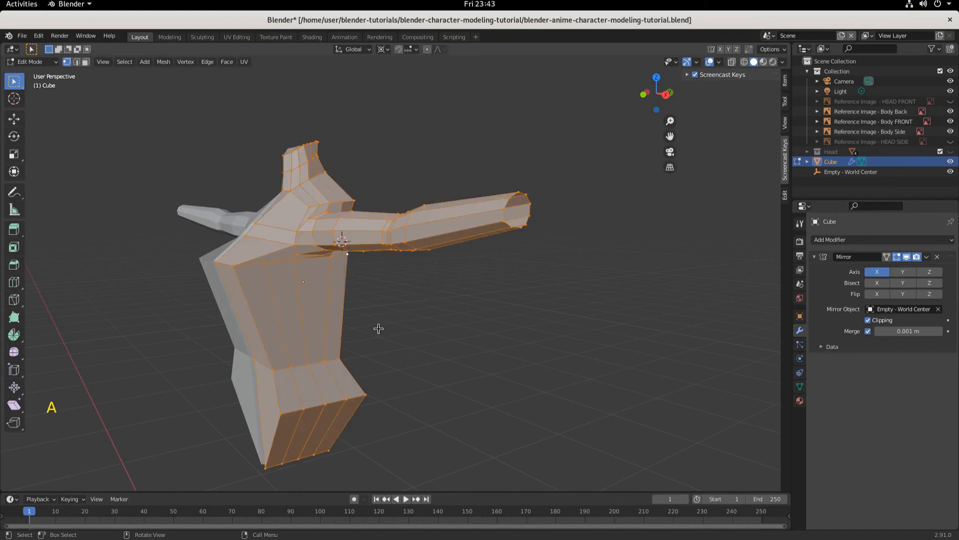
pyautogui.moveTo(379, 327); pyautogui.dragTo(430, 322, button='middle')
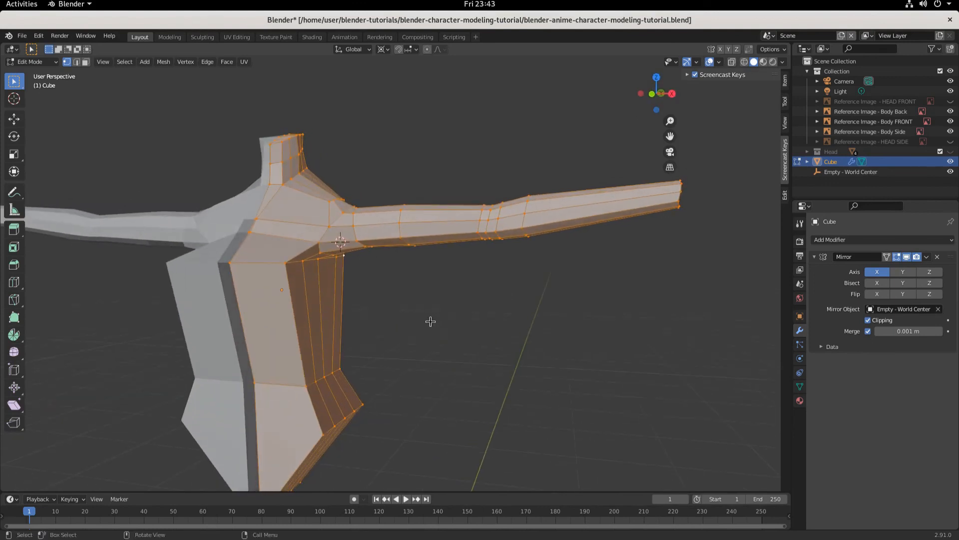
pyautogui.click(188, 64)
pyautogui.rightClick(499, 310)
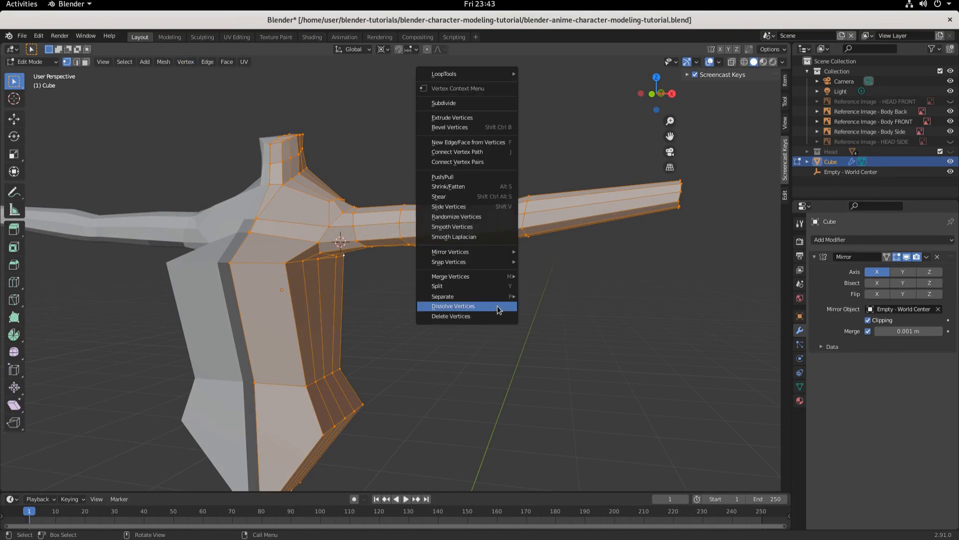
pyautogui.moveTo(478, 277)
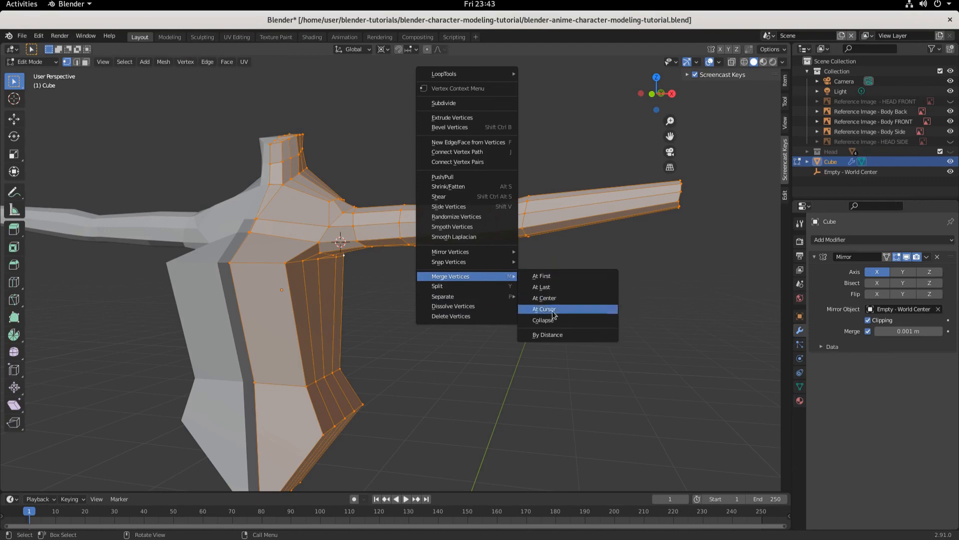
pyautogui.click(561, 335)
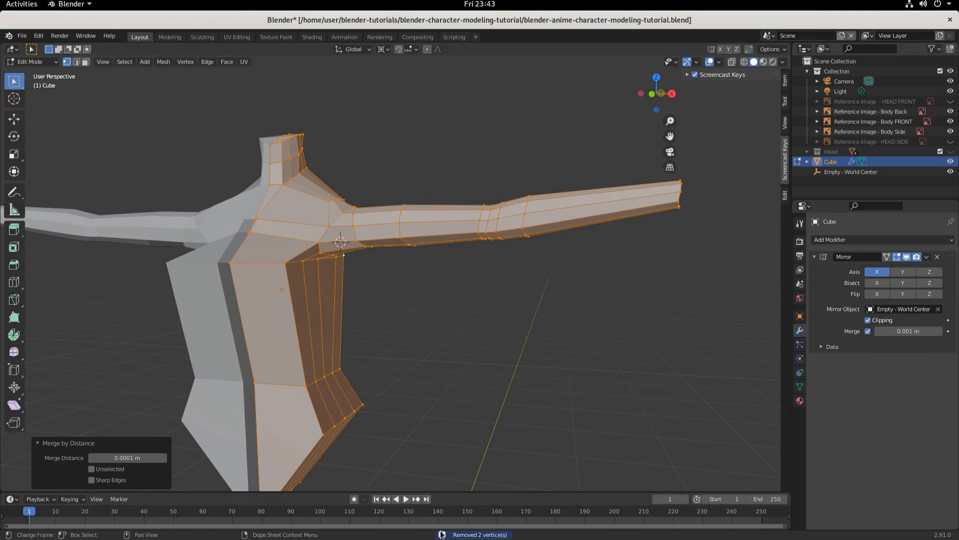
# Step: Raise the merge distance in small increments up to 0.18 m to demonstrate its effect on the mesh
pyautogui.click(163, 458)
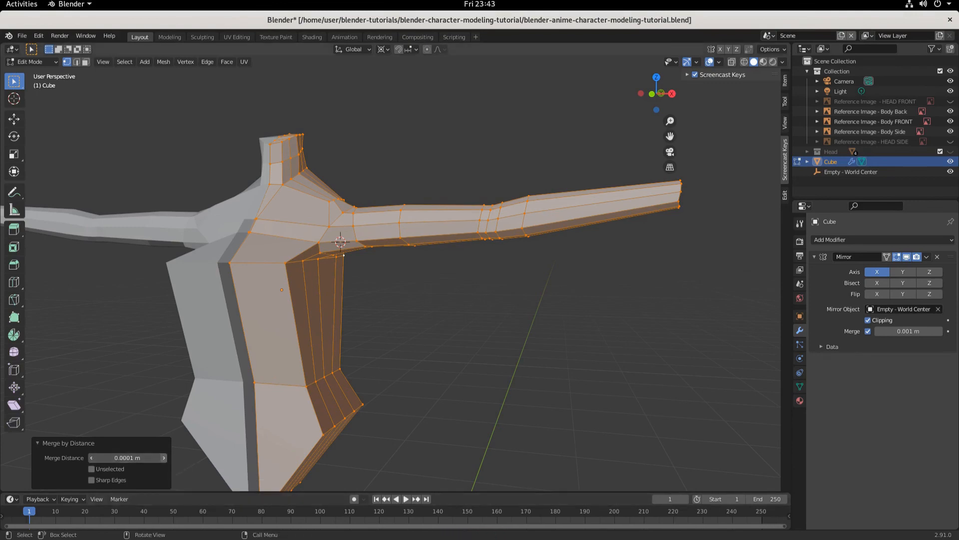
pyautogui.click(163, 458)
pyautogui.click(163, 457)
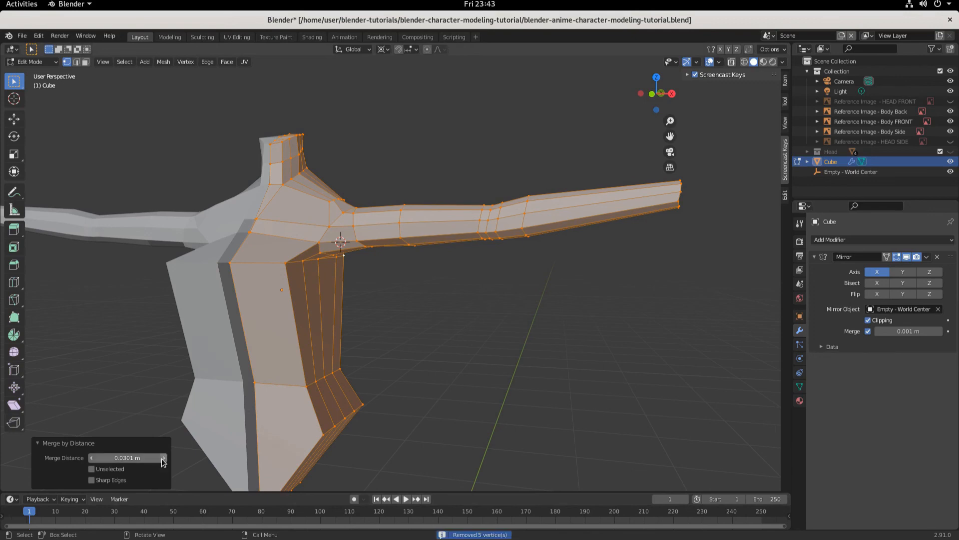
pyautogui.click(163, 458)
pyautogui.click(162, 458)
pyautogui.click(163, 458)
pyautogui.click(163, 458)
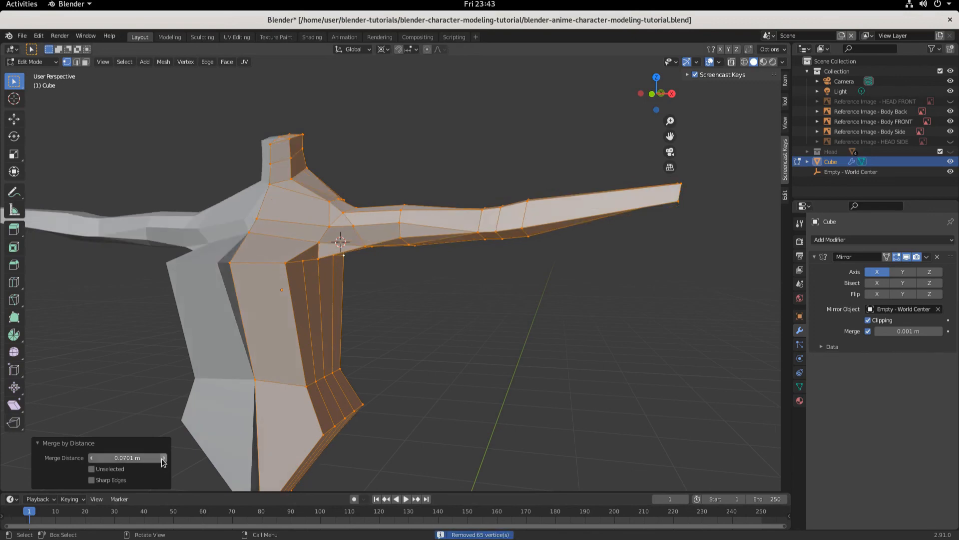
pyautogui.click(163, 458)
pyautogui.click(163, 457)
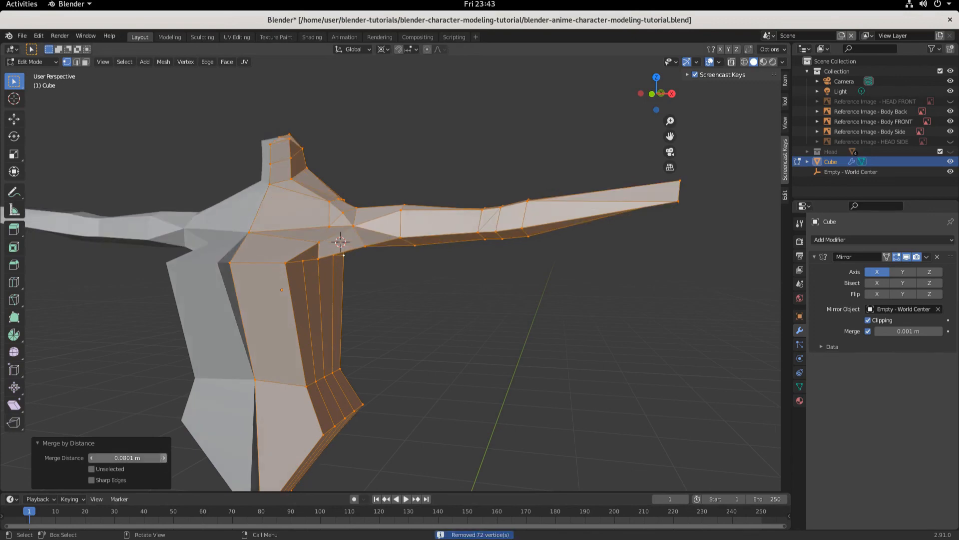
pyautogui.click(163, 458)
pyautogui.click(163, 457)
pyautogui.click(163, 458)
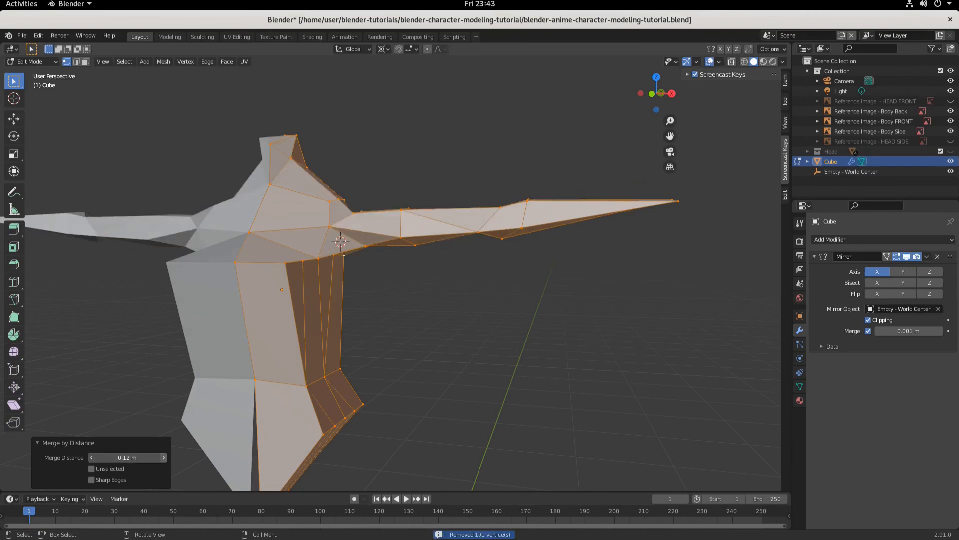
pyautogui.click(163, 458)
pyautogui.click(163, 458)
pyautogui.click(163, 457)
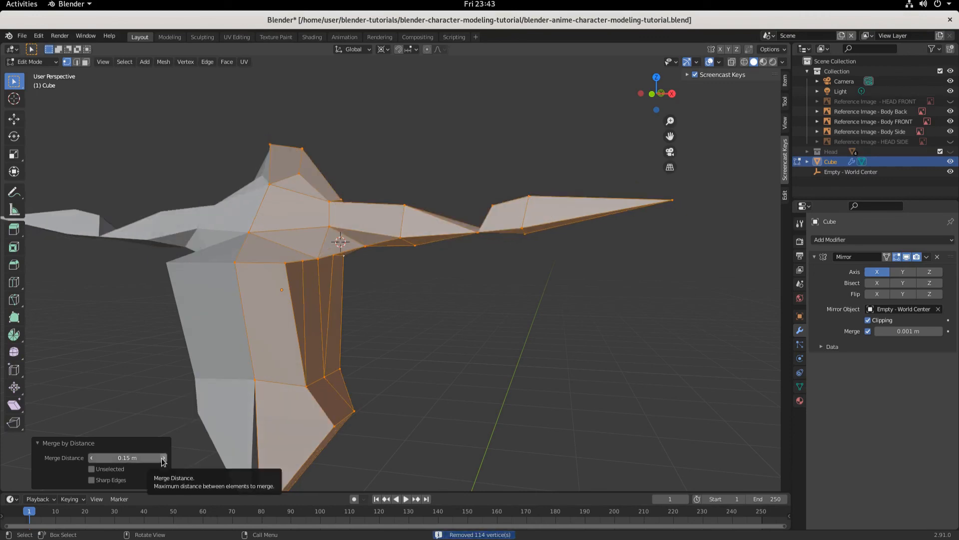
pyautogui.click(163, 457)
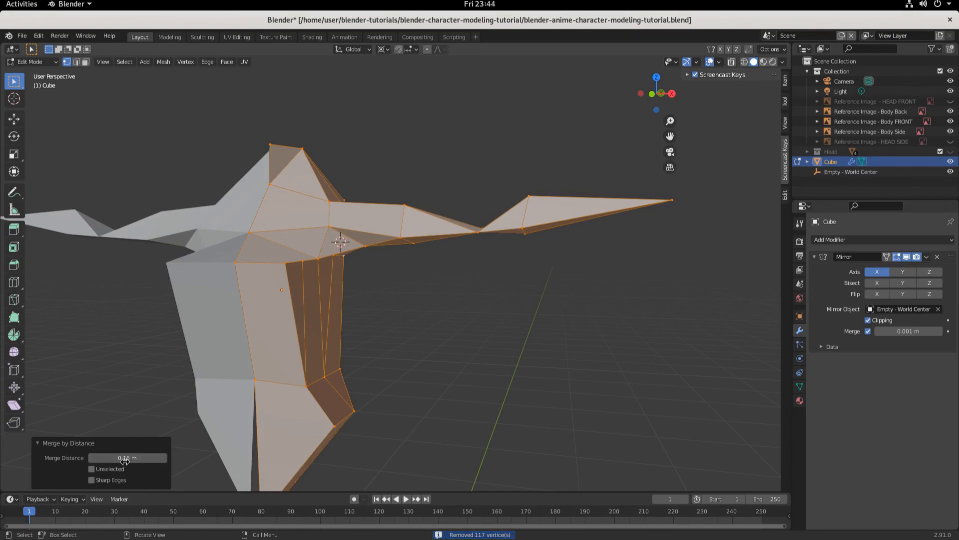
pyautogui.click(164, 458)
pyautogui.click(164, 458)
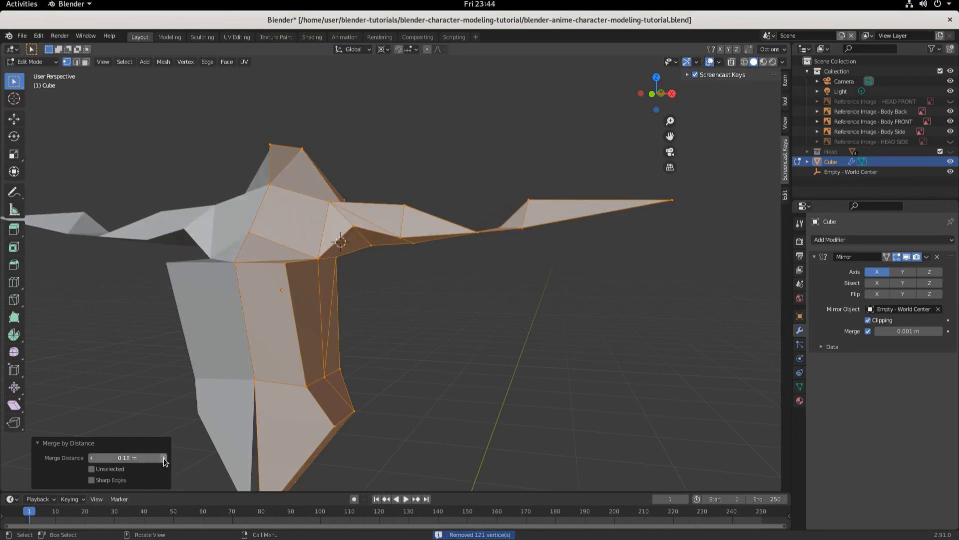
# Step: Lower the merge distance step by step to 0.00001 m
pyautogui.click(93, 458)
pyautogui.click(93, 457)
pyautogui.click(93, 458)
pyautogui.click(93, 457)
pyautogui.click(93, 458)
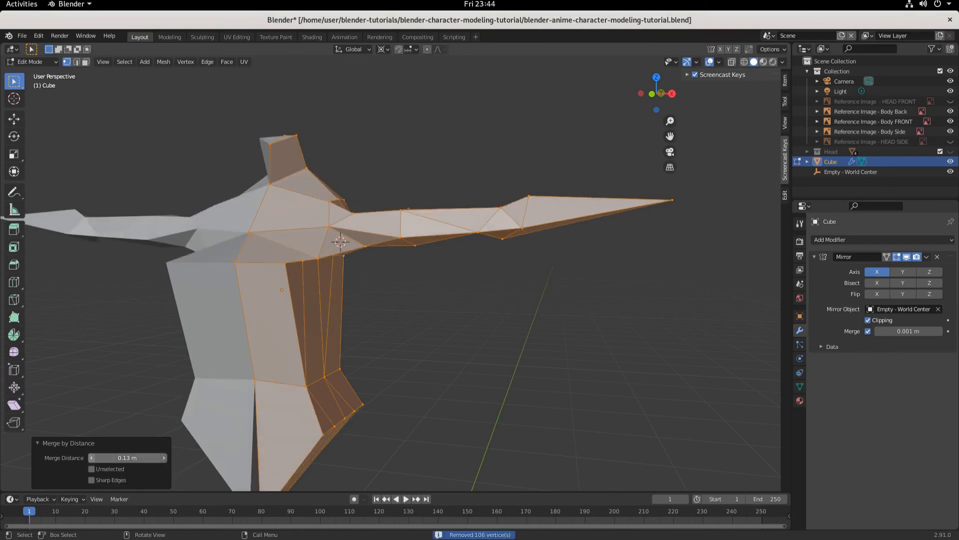
pyautogui.click(93, 458)
pyautogui.click(93, 458)
pyautogui.click(93, 457)
pyautogui.click(93, 458)
pyautogui.click(93, 458)
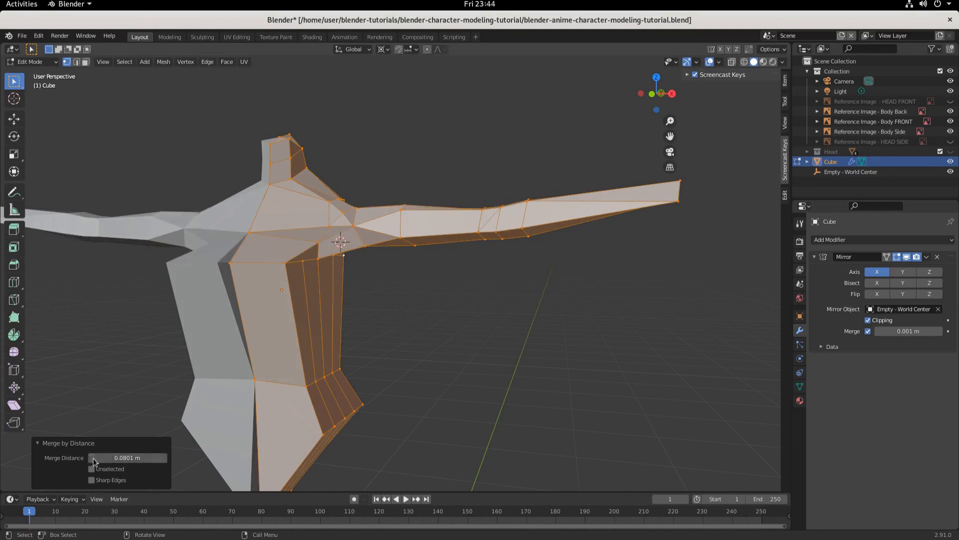
pyautogui.click(93, 458)
pyautogui.click(93, 458)
pyautogui.click(93, 458)
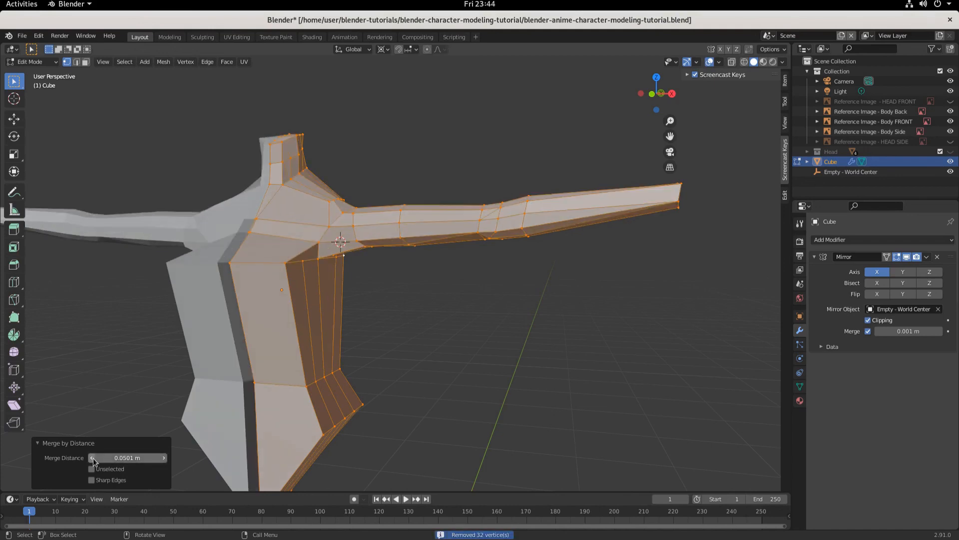
pyautogui.click(93, 458)
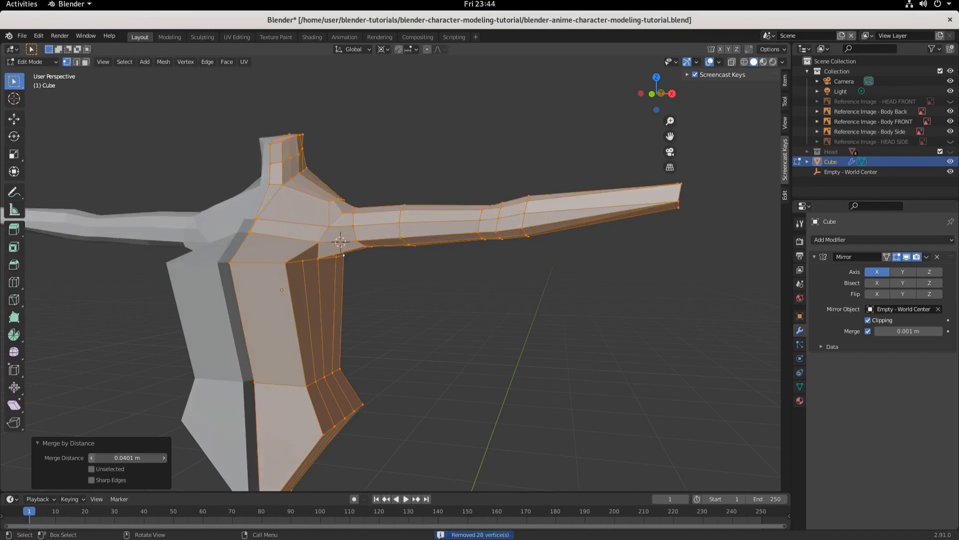
pyautogui.click(93, 457)
pyautogui.click(93, 458)
pyautogui.click(93, 458)
pyautogui.click(93, 458)
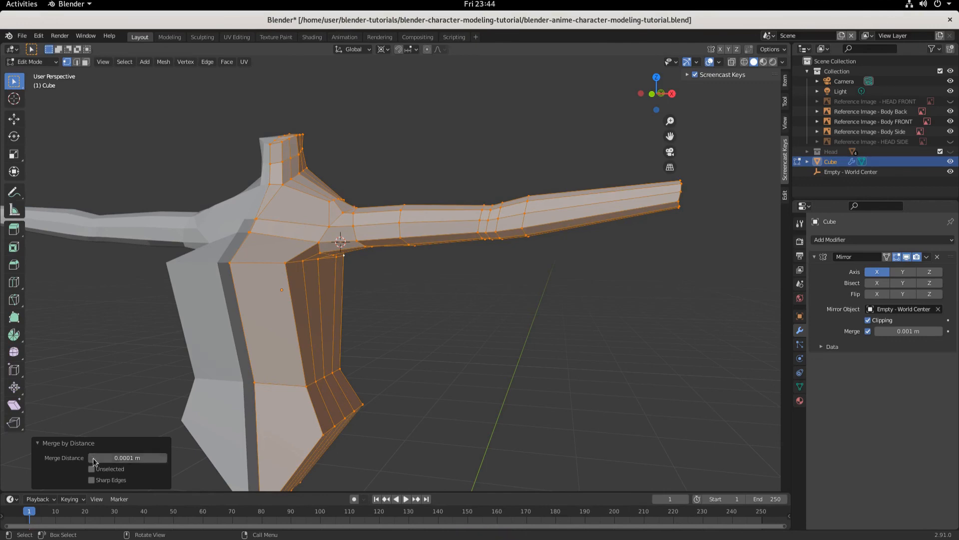
pyautogui.click(92, 458)
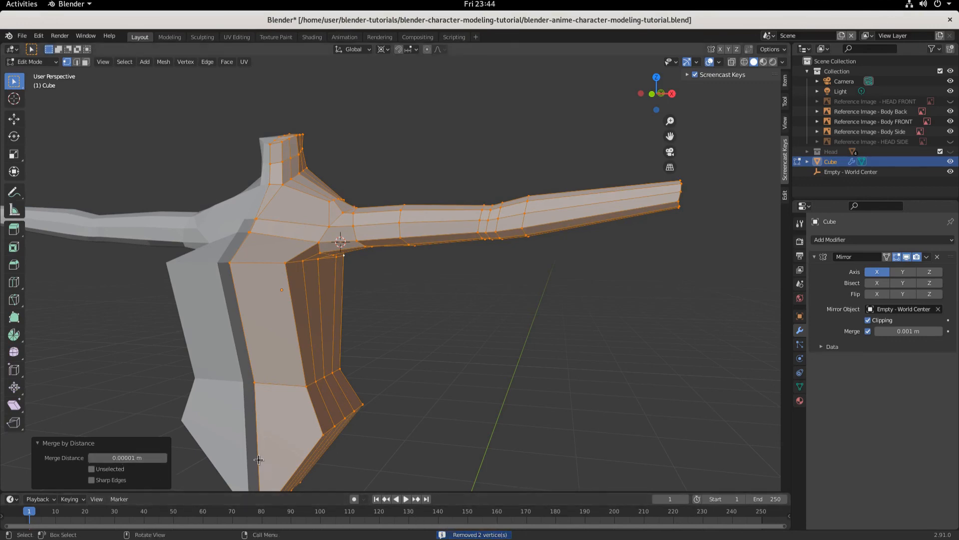
# Step: Set the merge distance to 0.01 m and compare the merged body with the front and side reference images
pyautogui.click(164, 458)
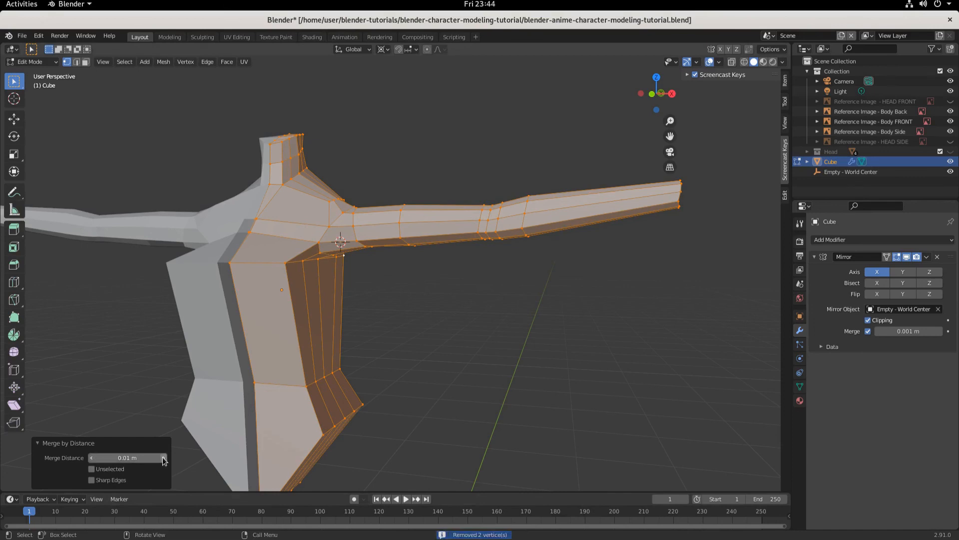
pyautogui.moveTo(480, 361); pyautogui.dragTo(542, 294, button='middle')
pyautogui.scroll(-3, 542, 294)
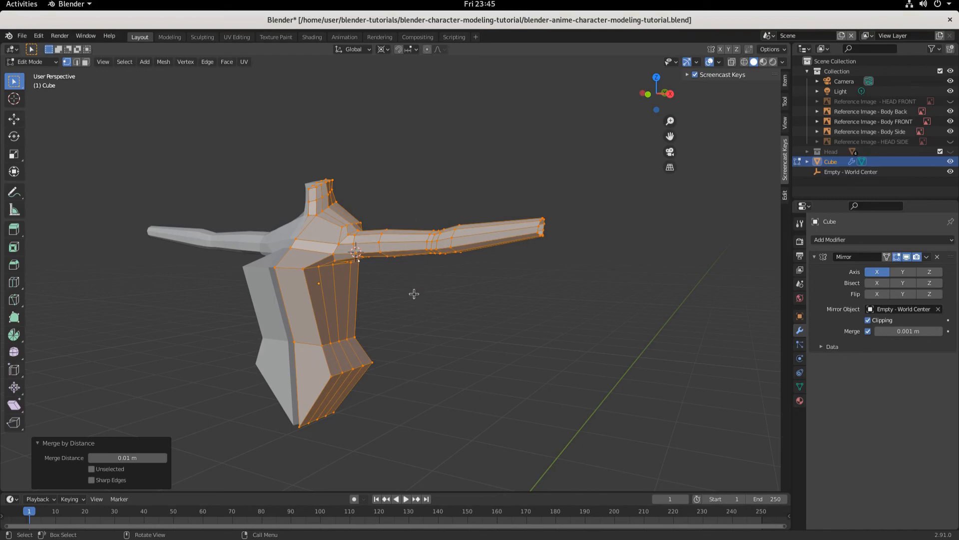
pyautogui.press('KP_1')
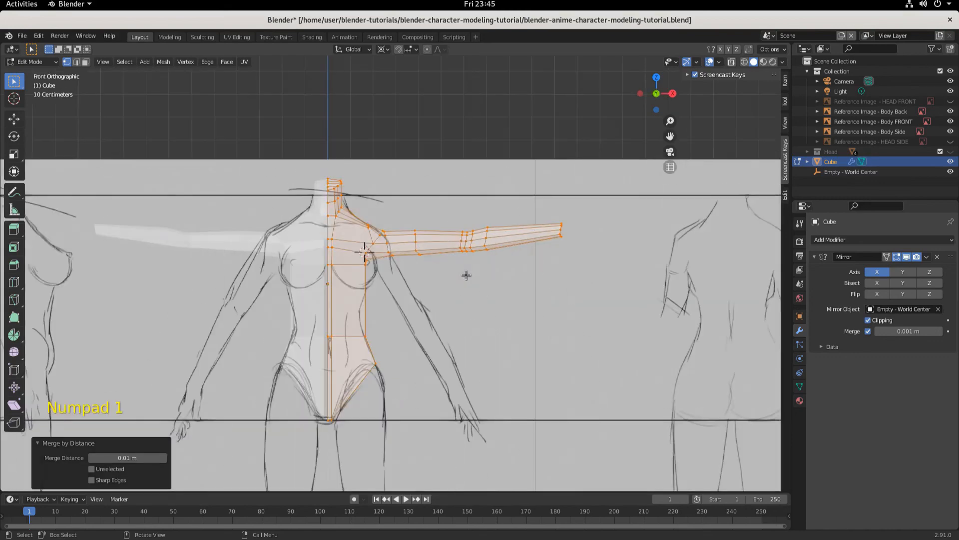
pyautogui.press('KP_3')
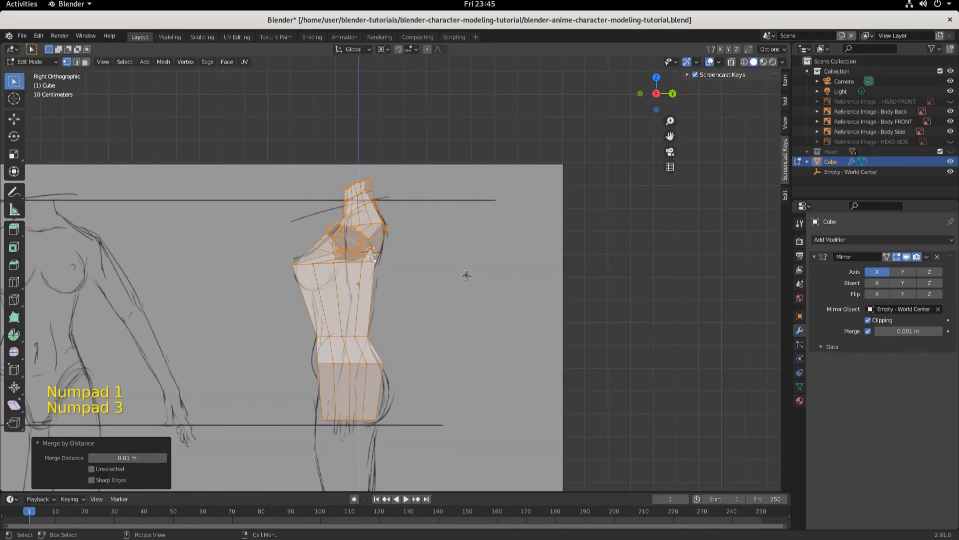
pyautogui.scroll(5, 465, 274)
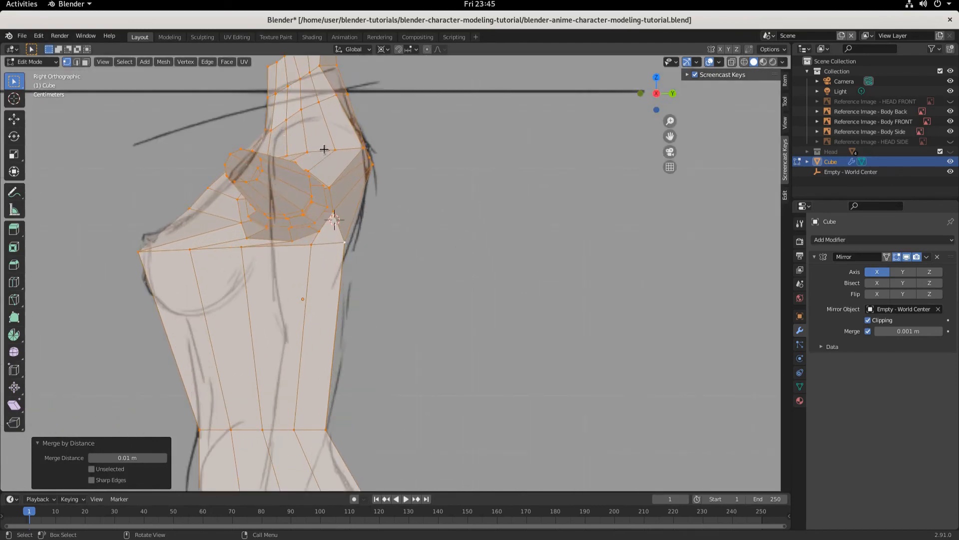
pyautogui.press('KP_1')
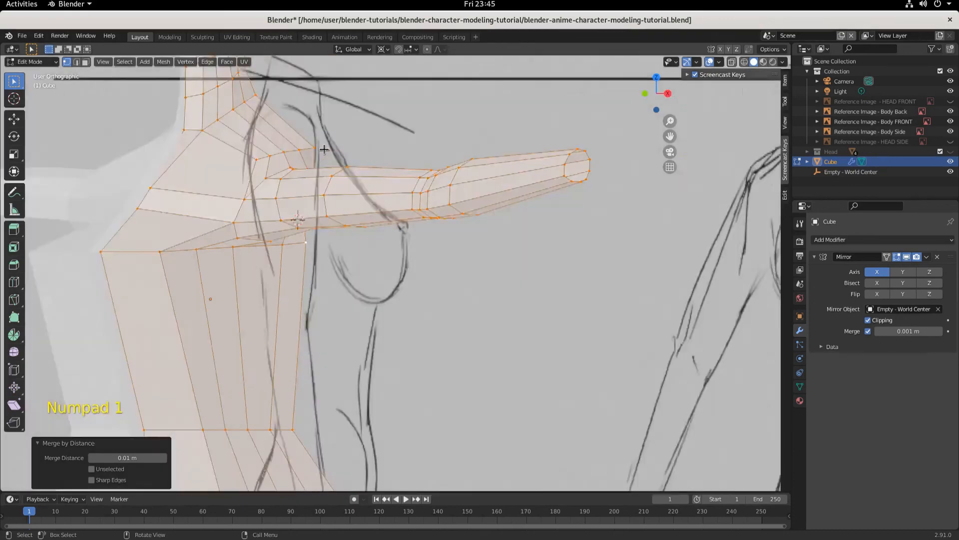